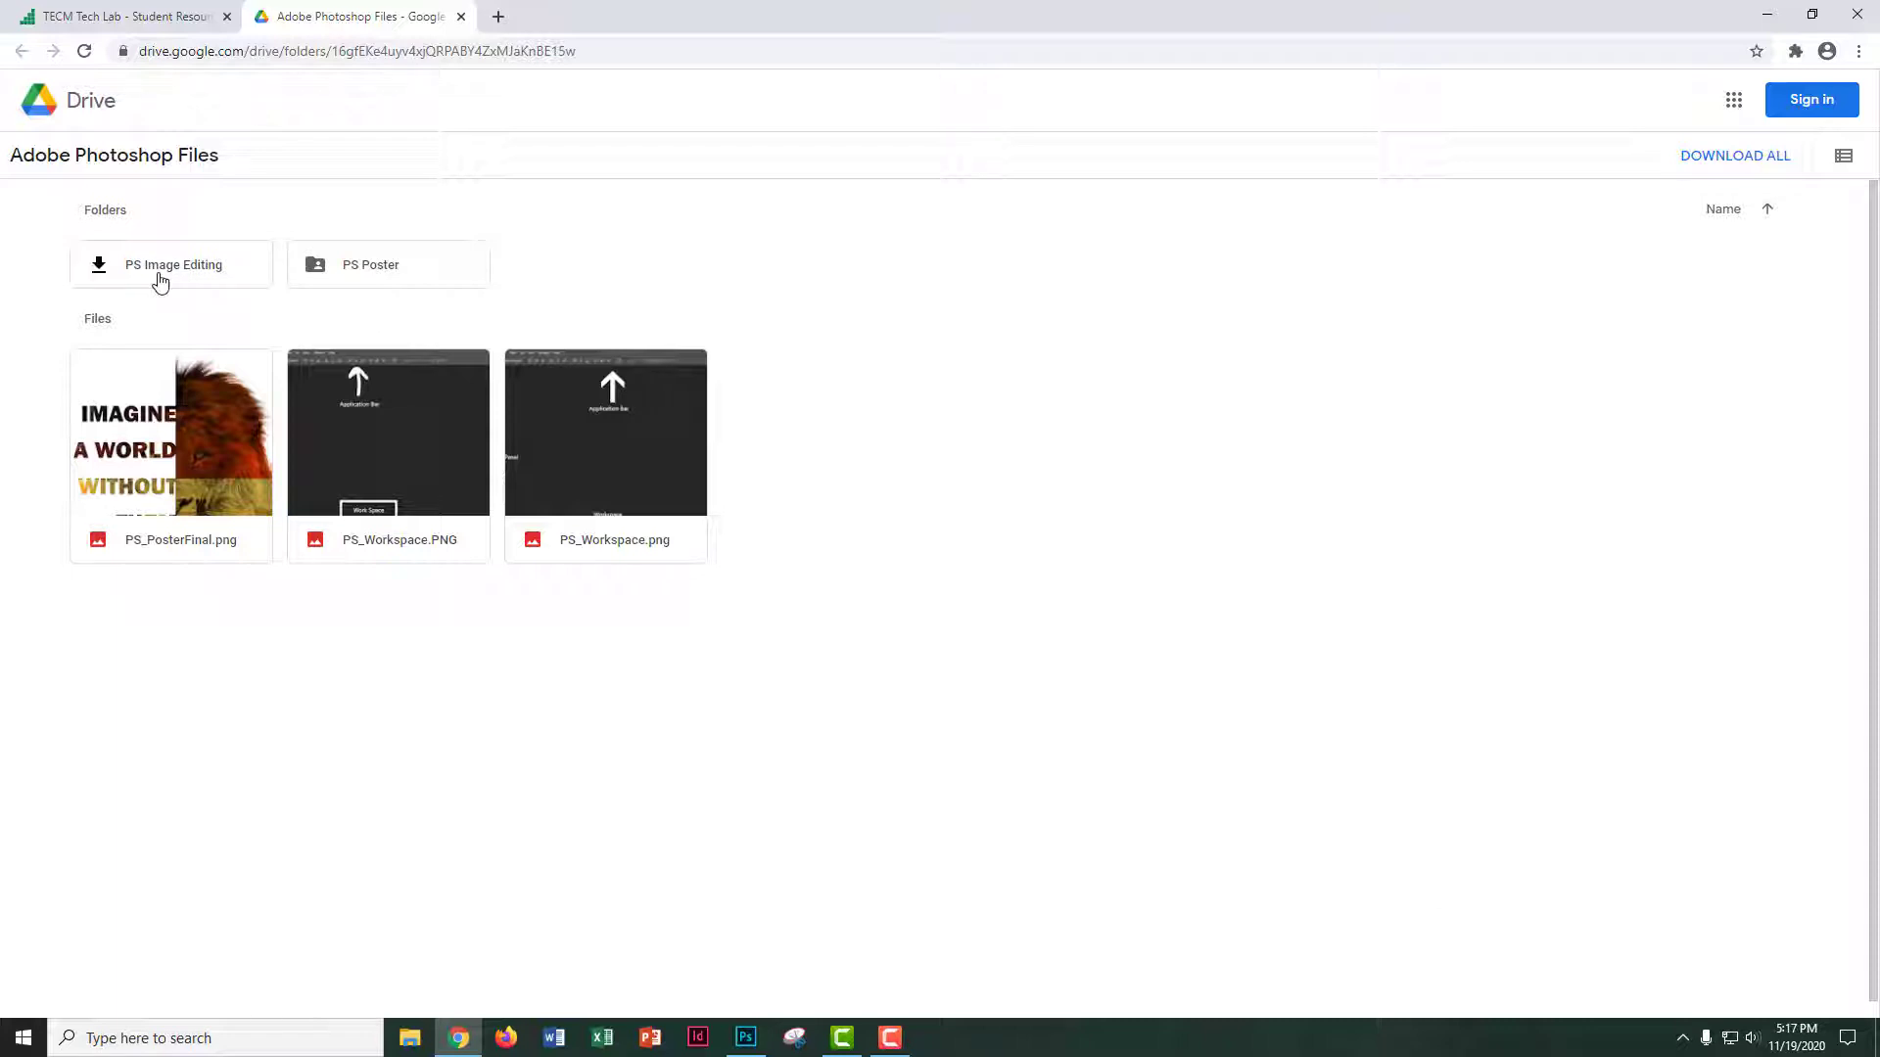
- Download desert.jpg, stars.jpg and ImageEditingFinal.jpg from the PS Image Editing folder
double_click(161, 279)
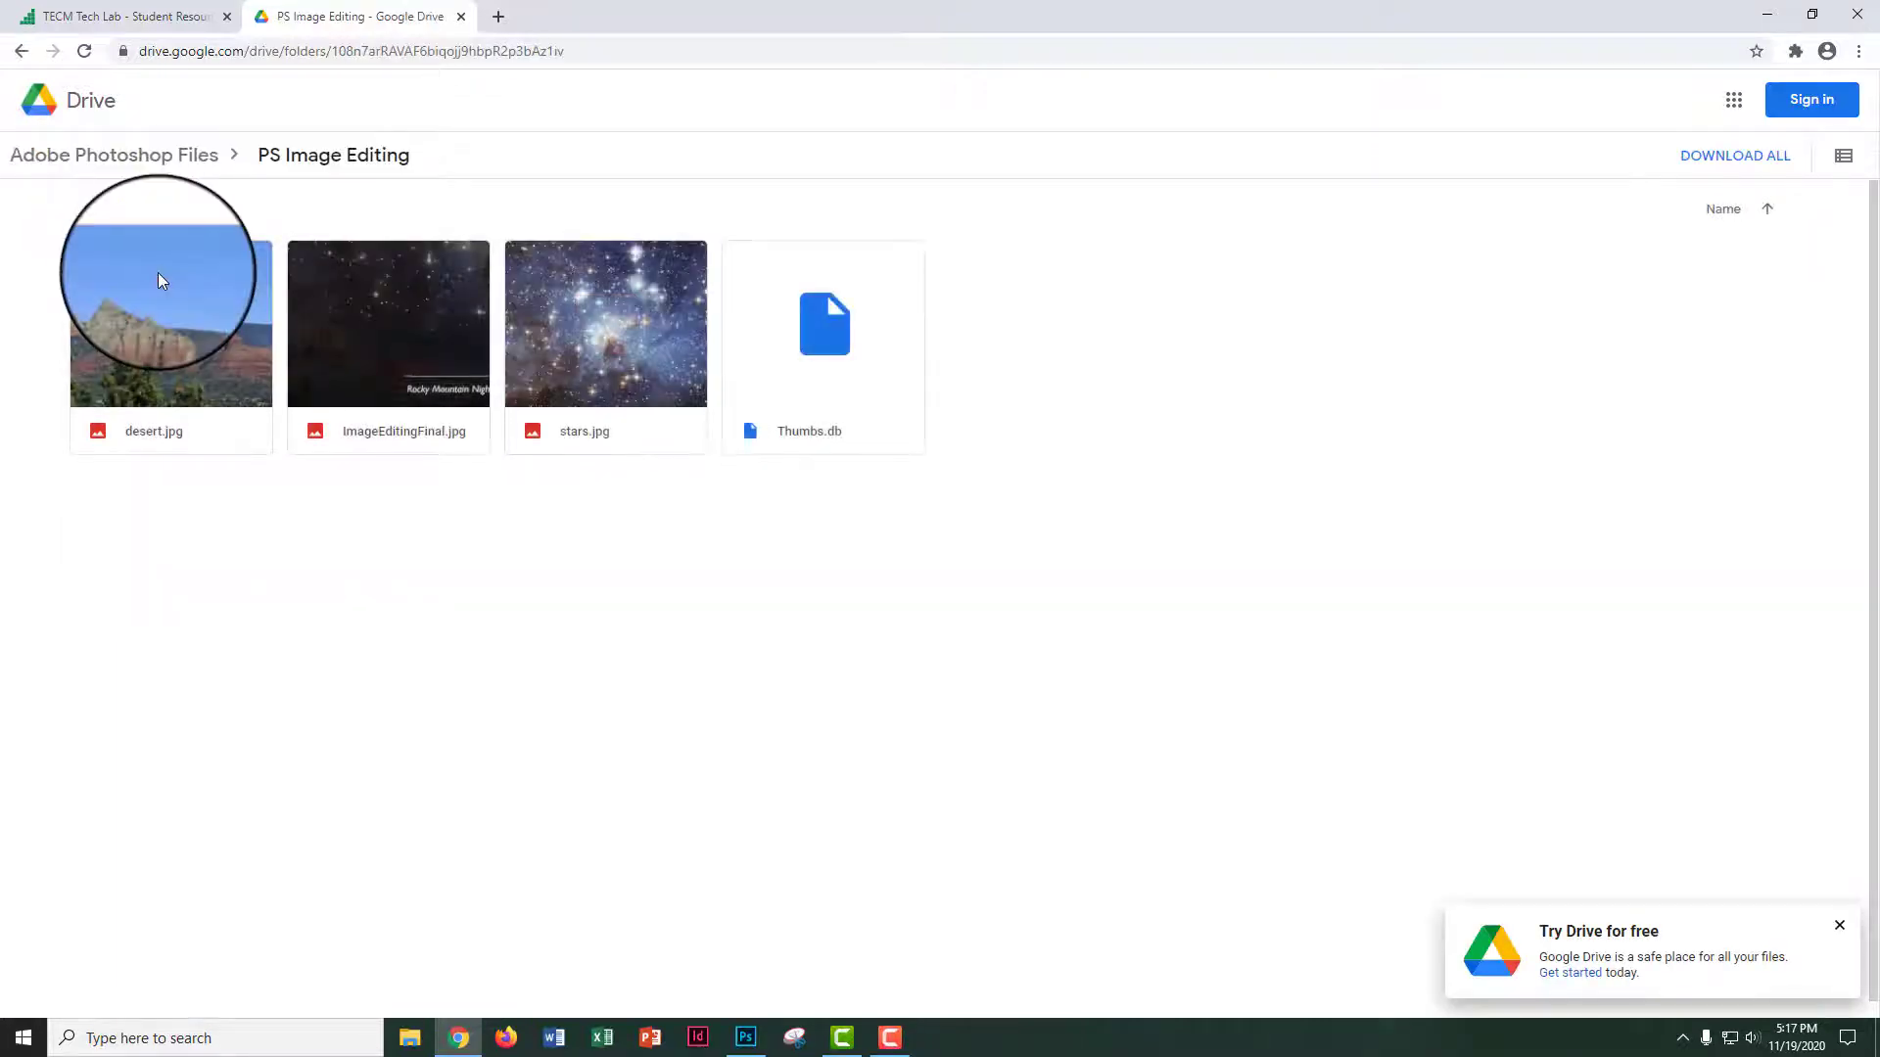
click(91, 260)
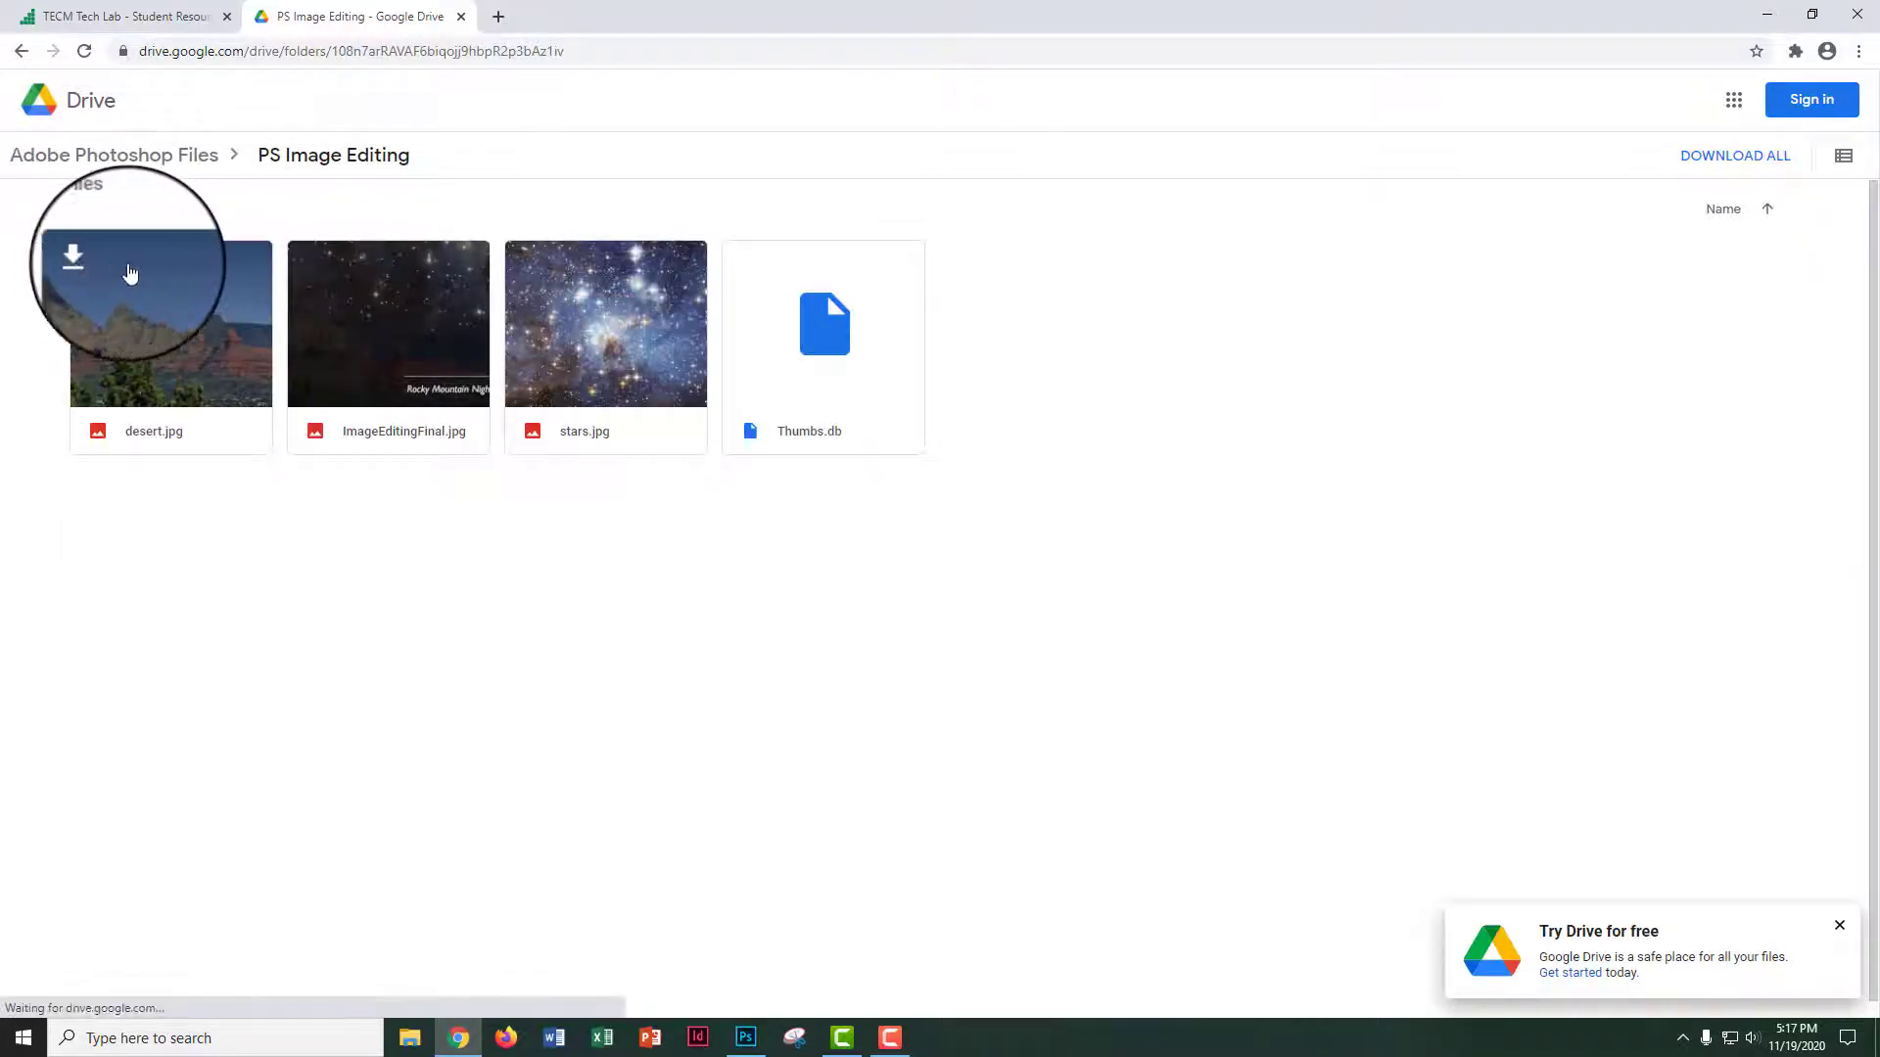
click(528, 264)
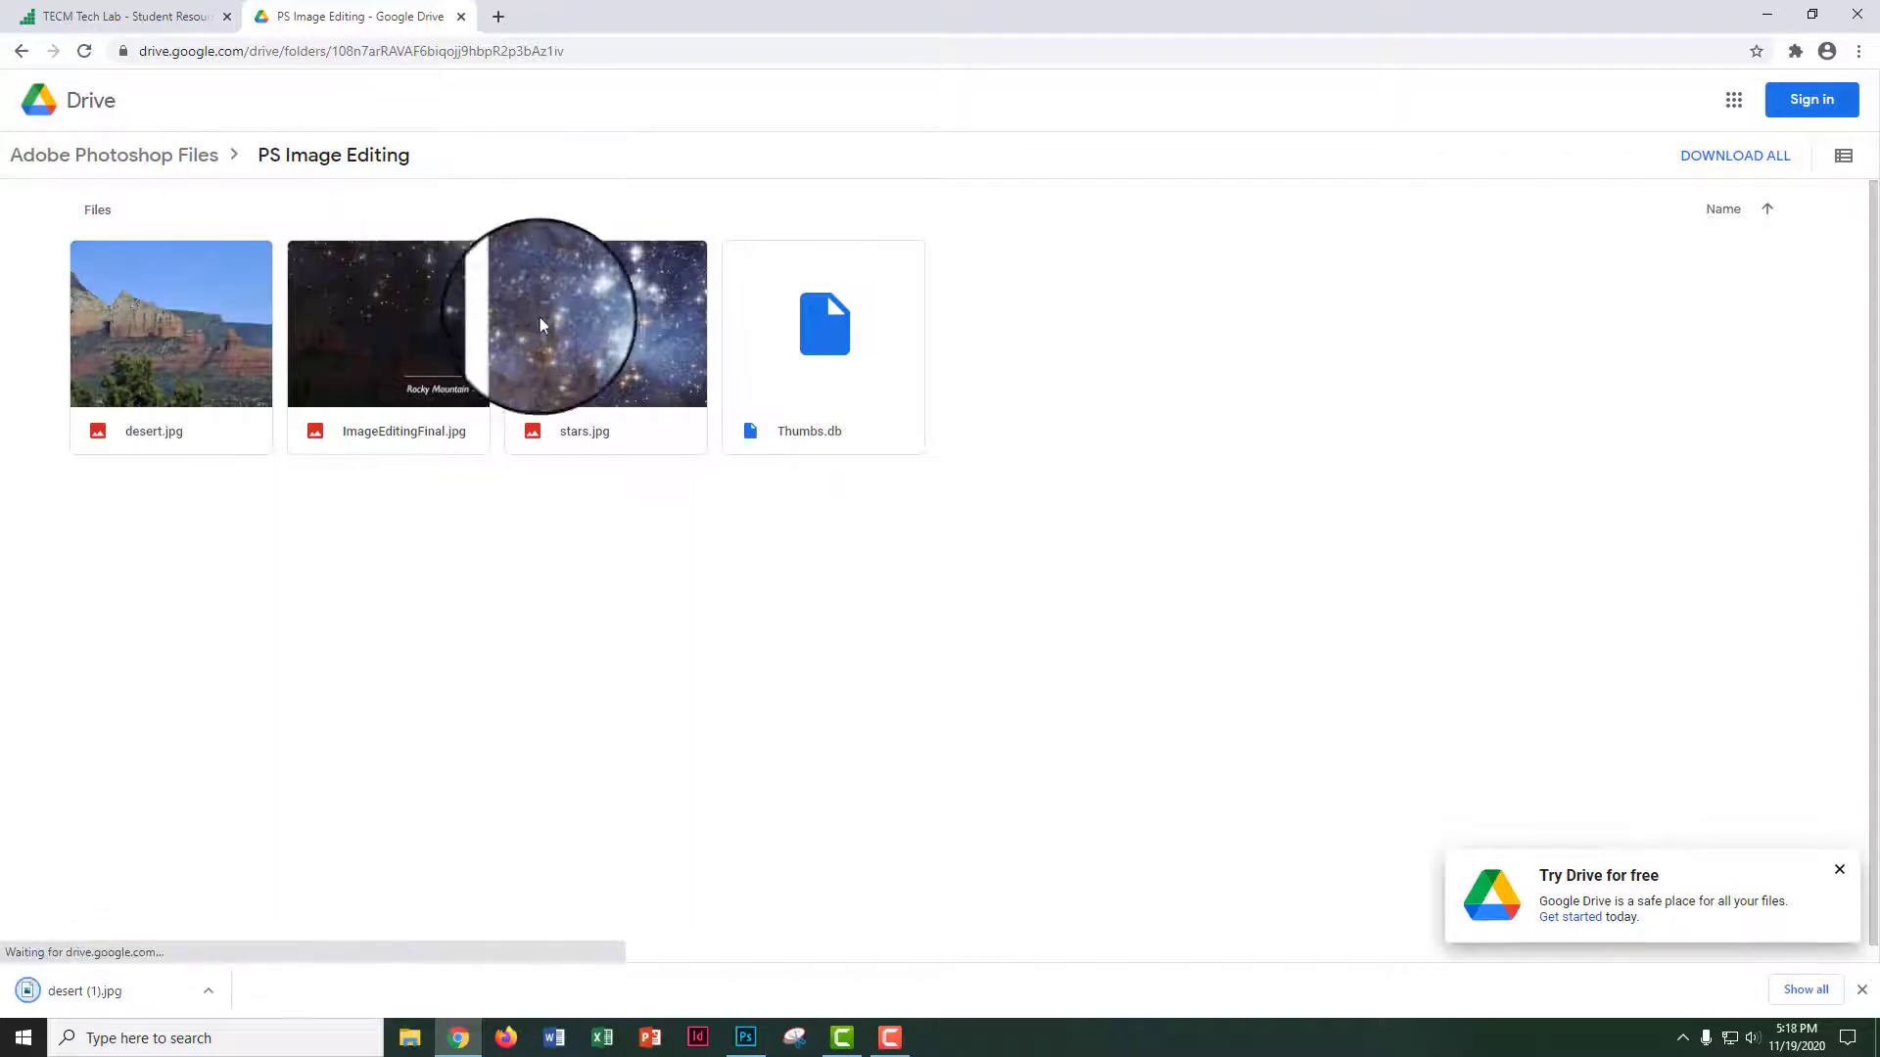
click(311, 263)
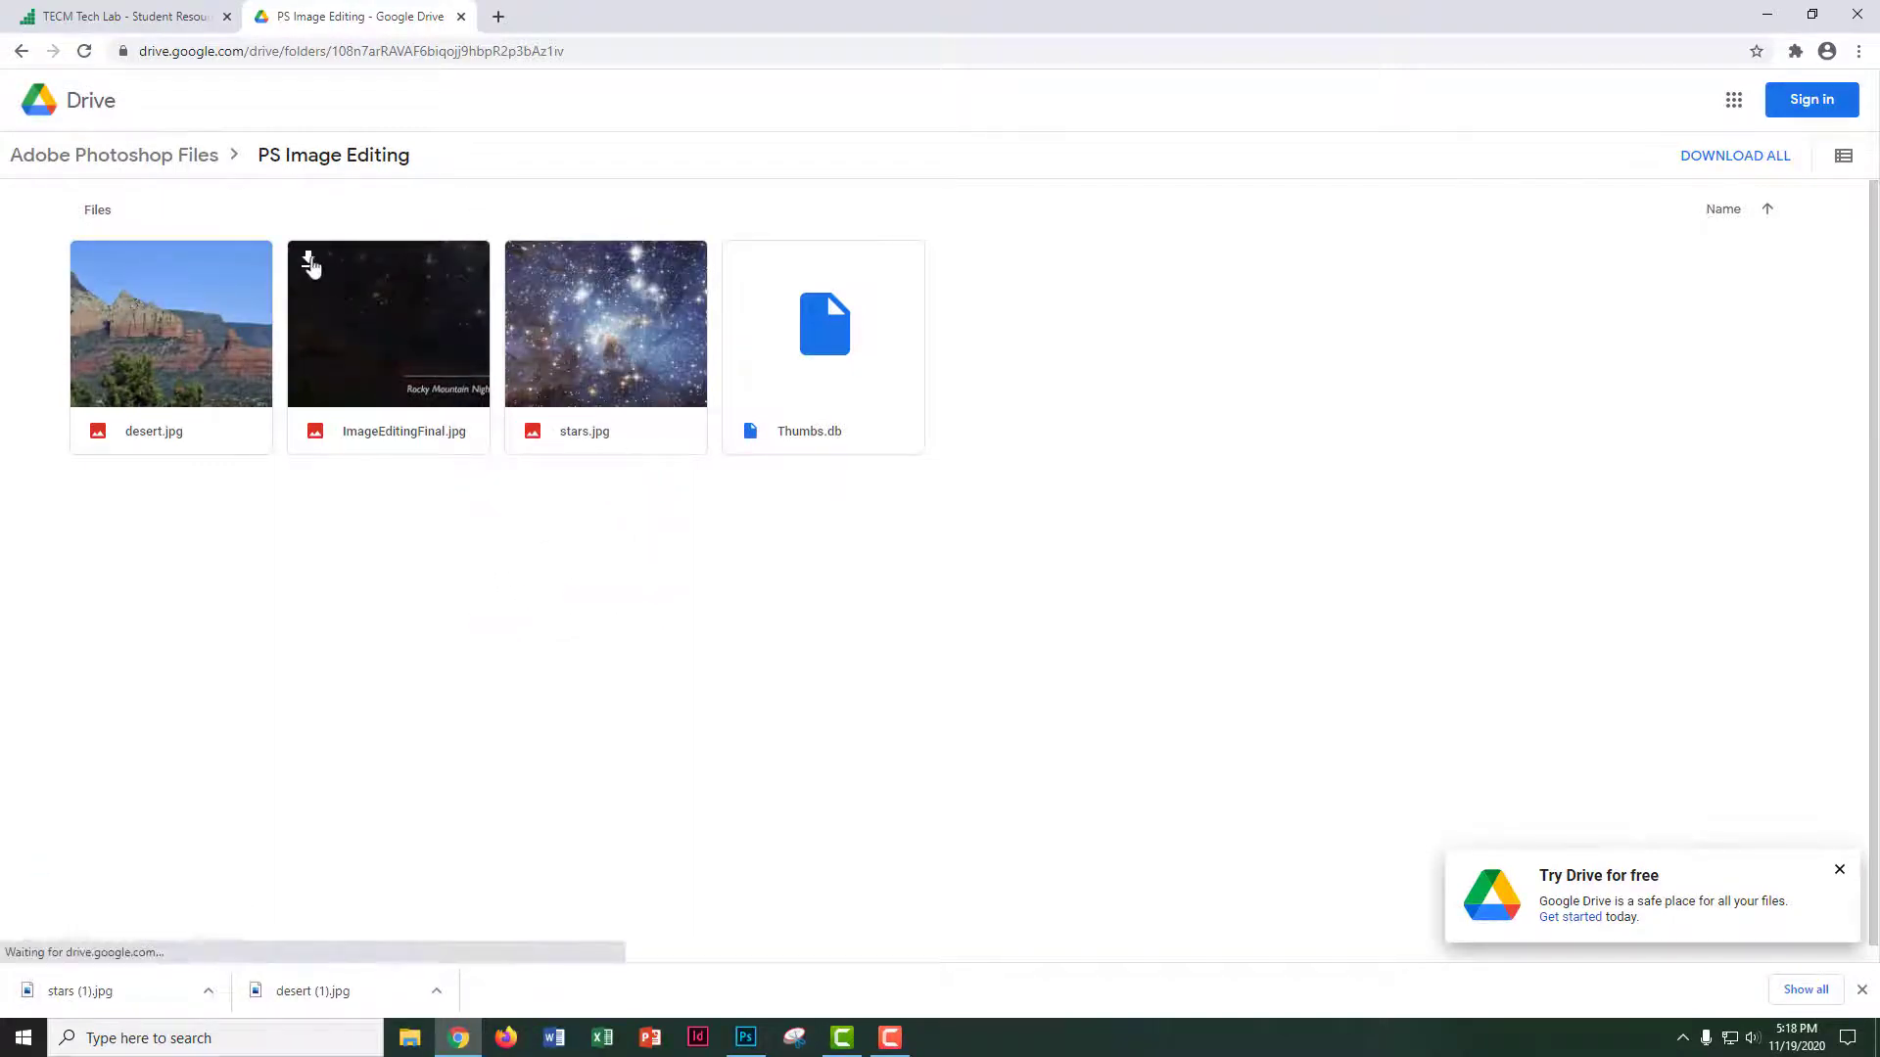
click(69, 992)
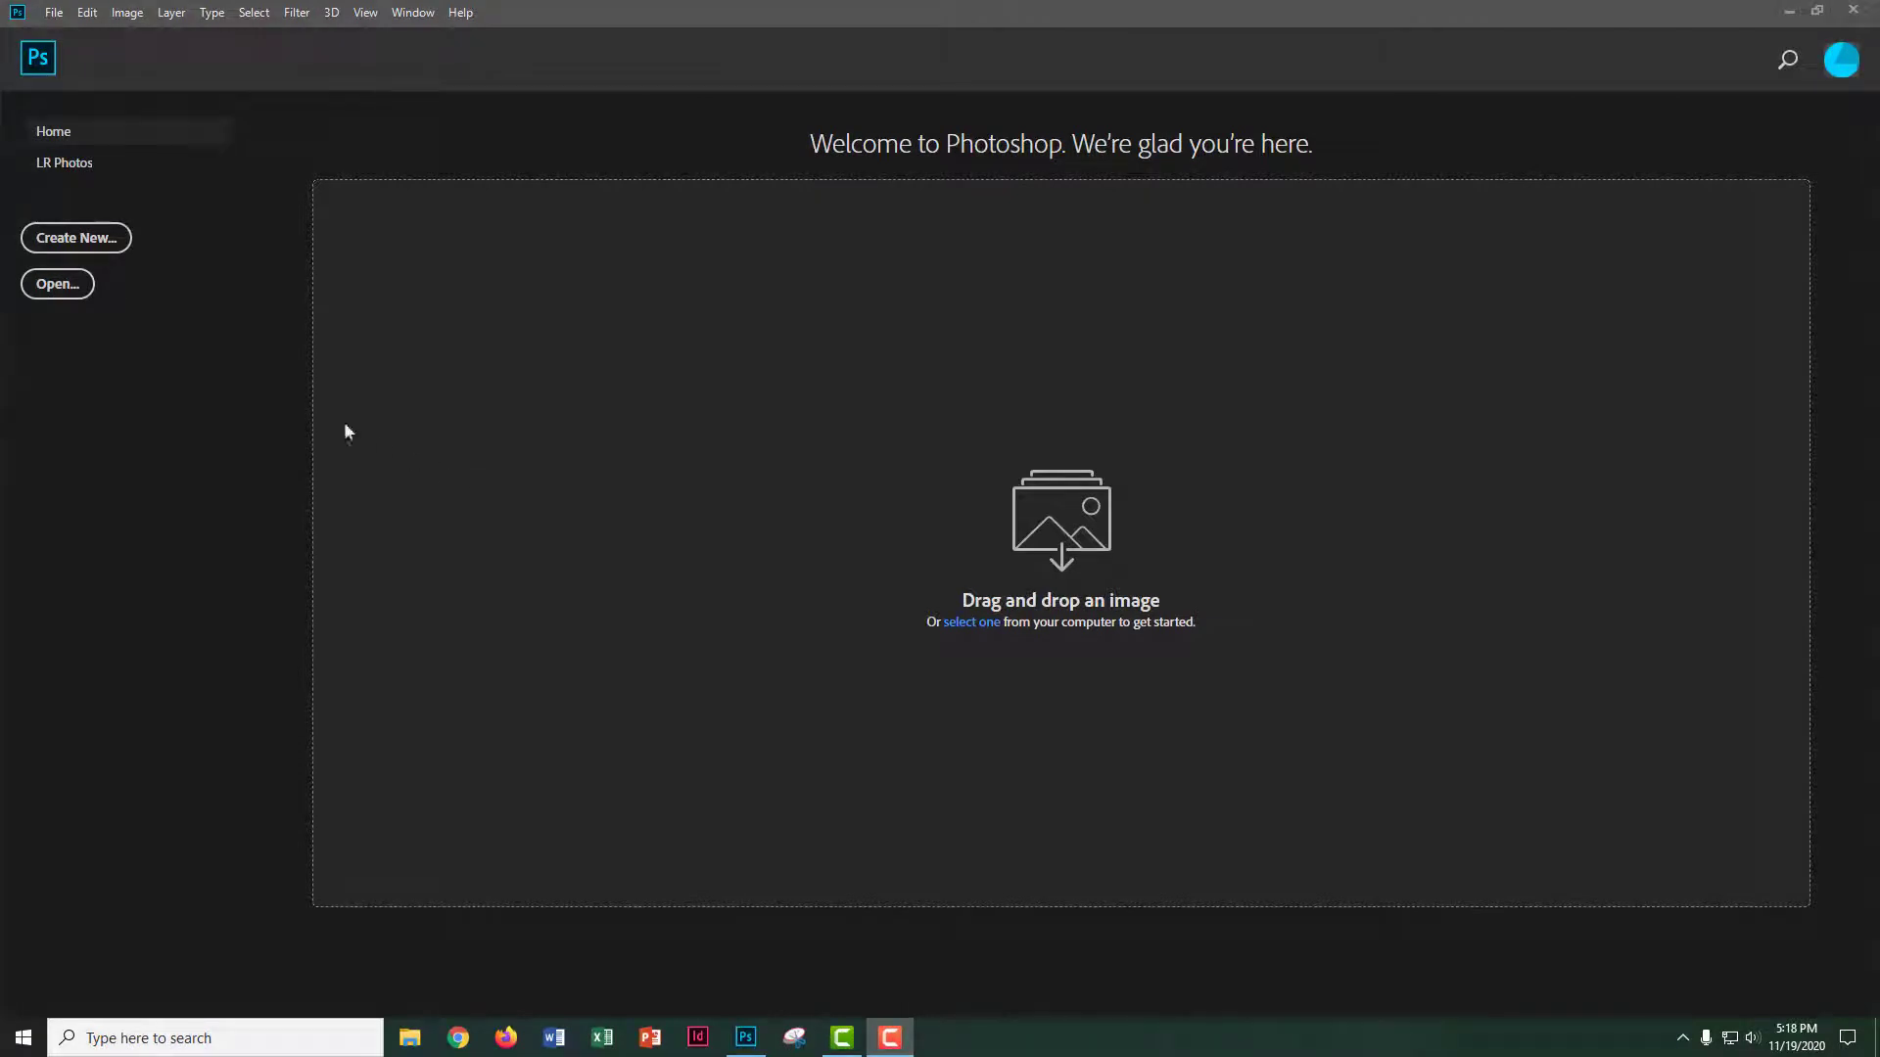
- In Photoshop, open the original desert and stars images together from Downloads, and collapse the Learn and Libraries panels
click(57, 284)
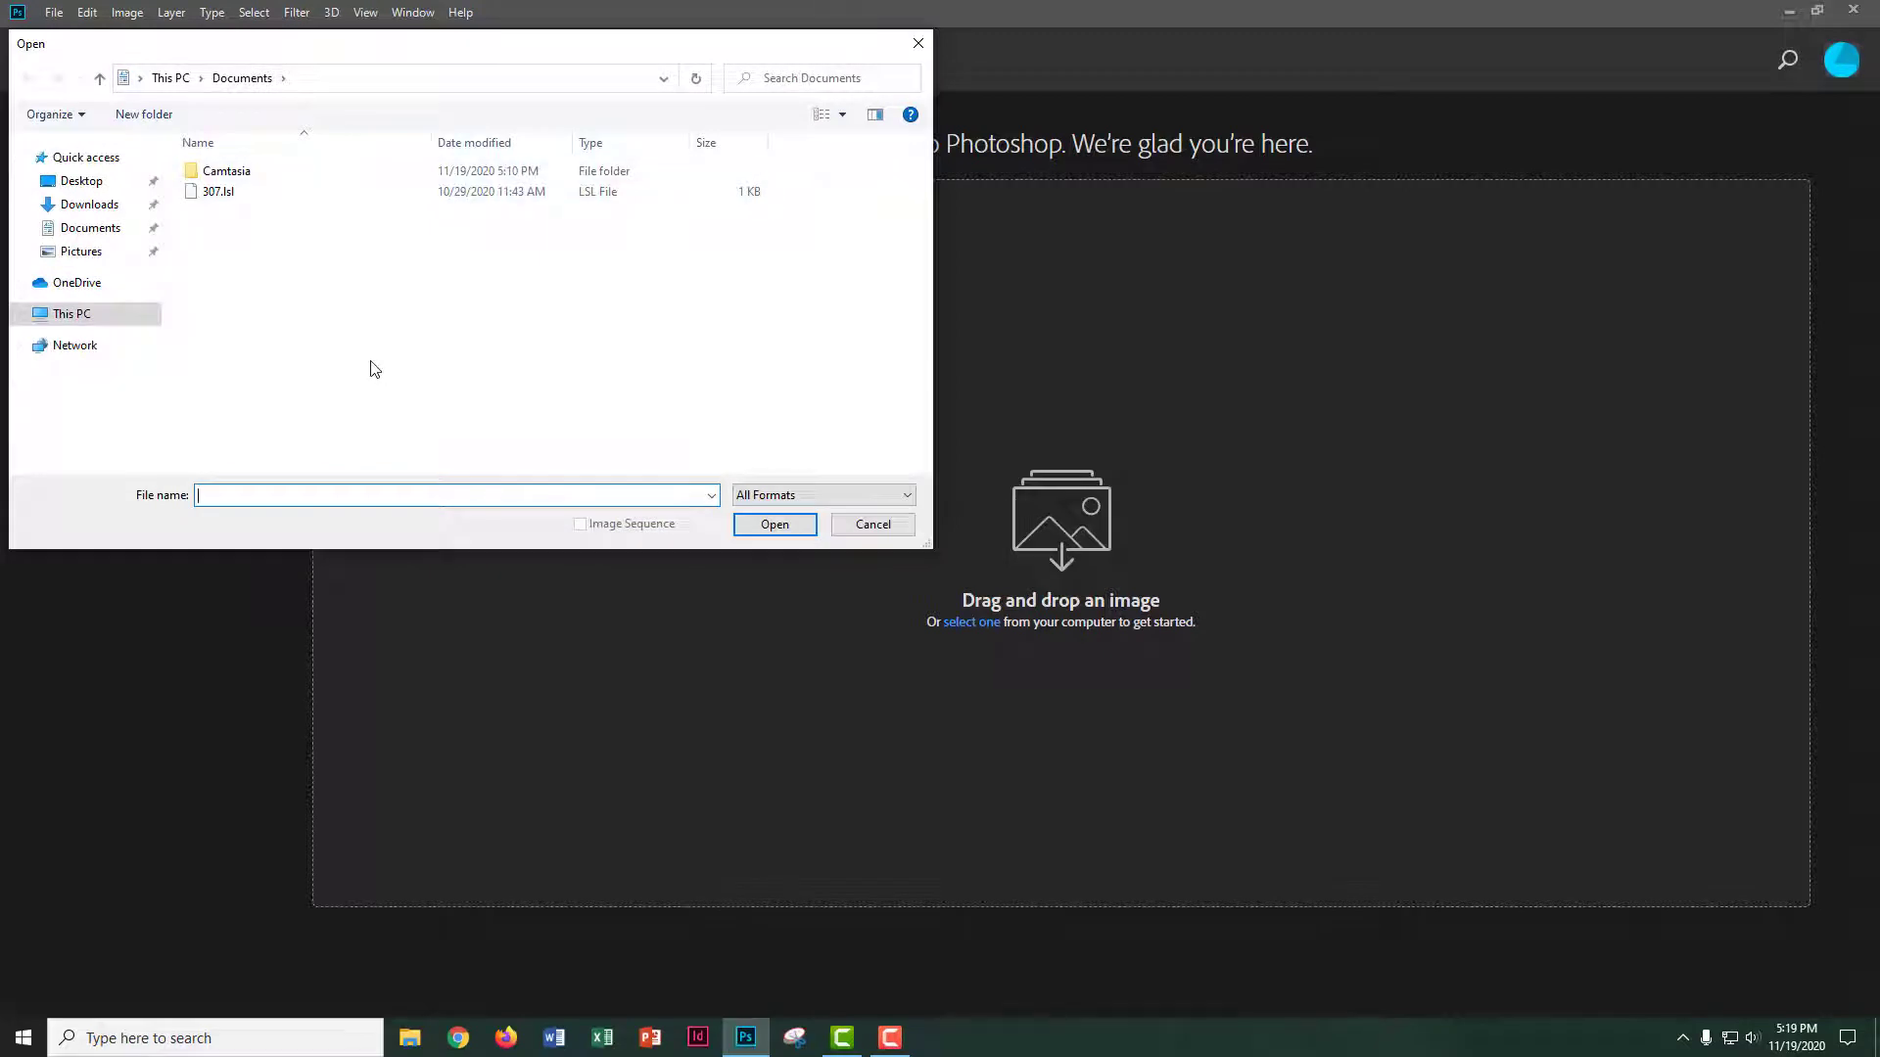
click(90, 203)
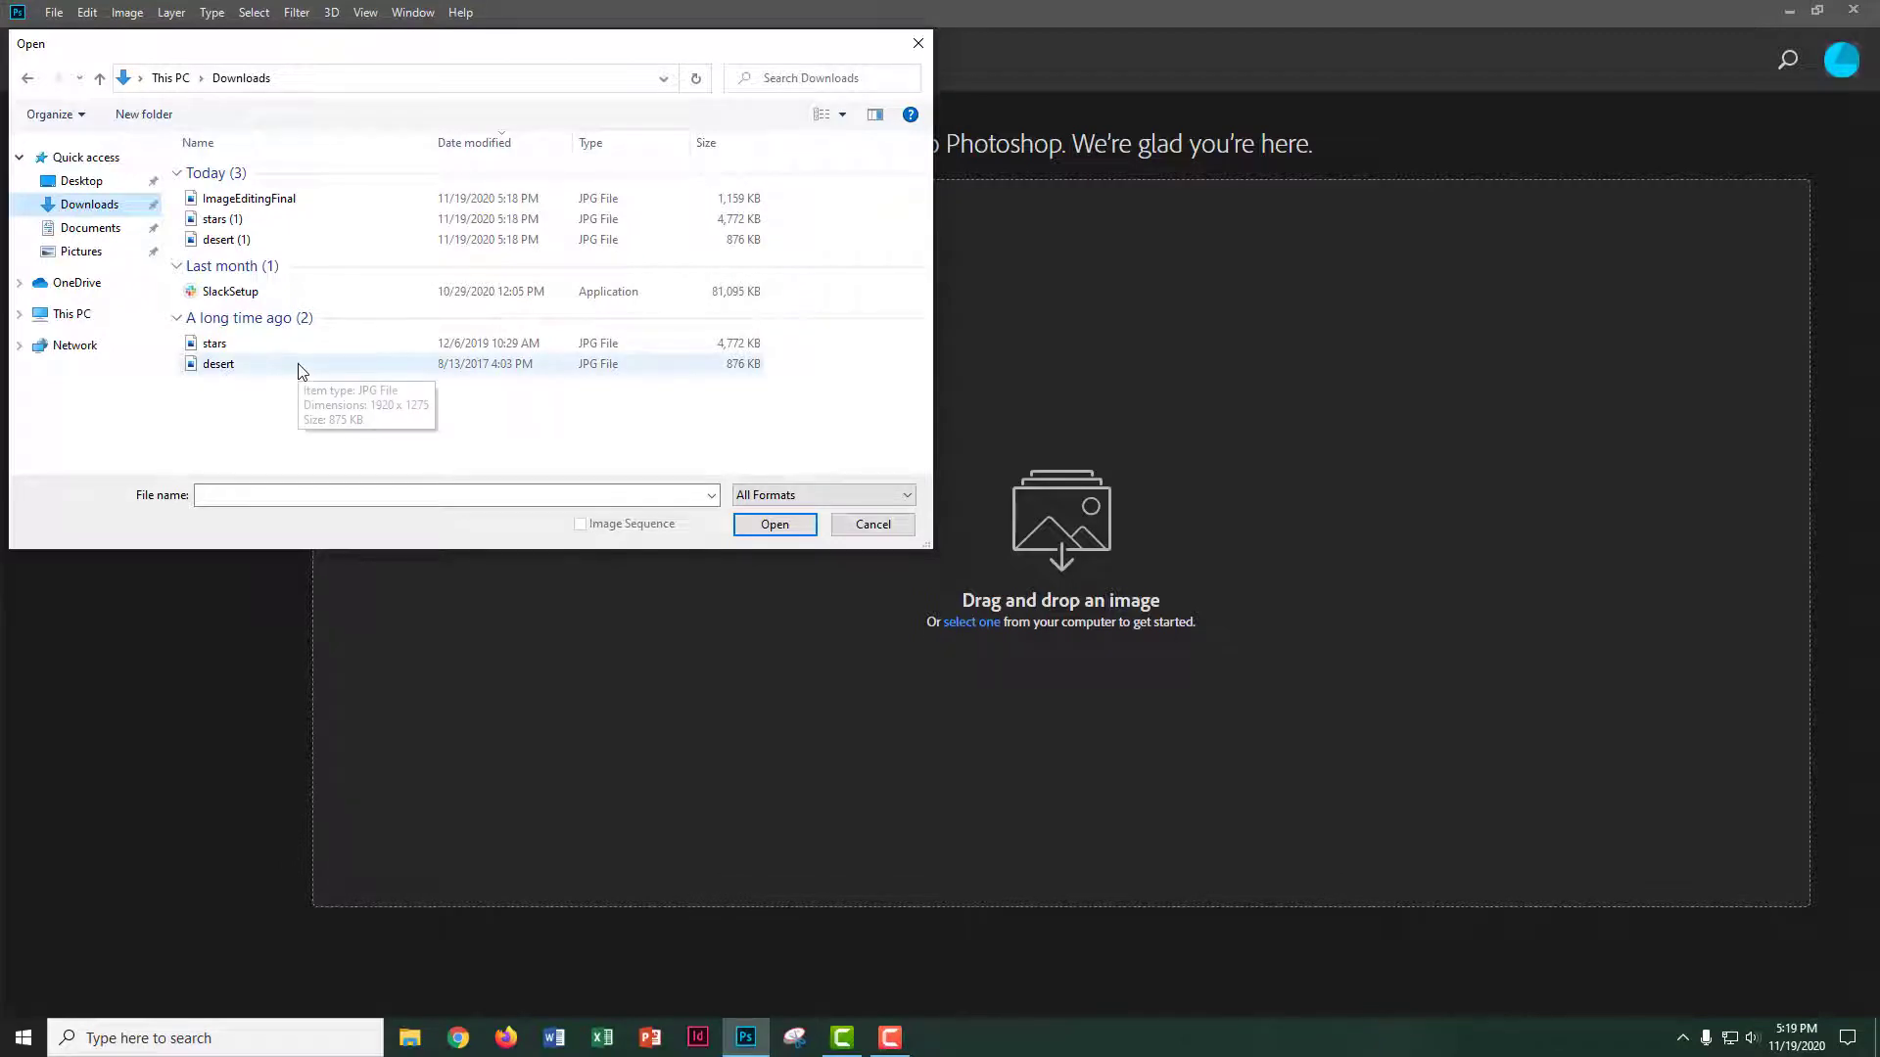
click(300, 369)
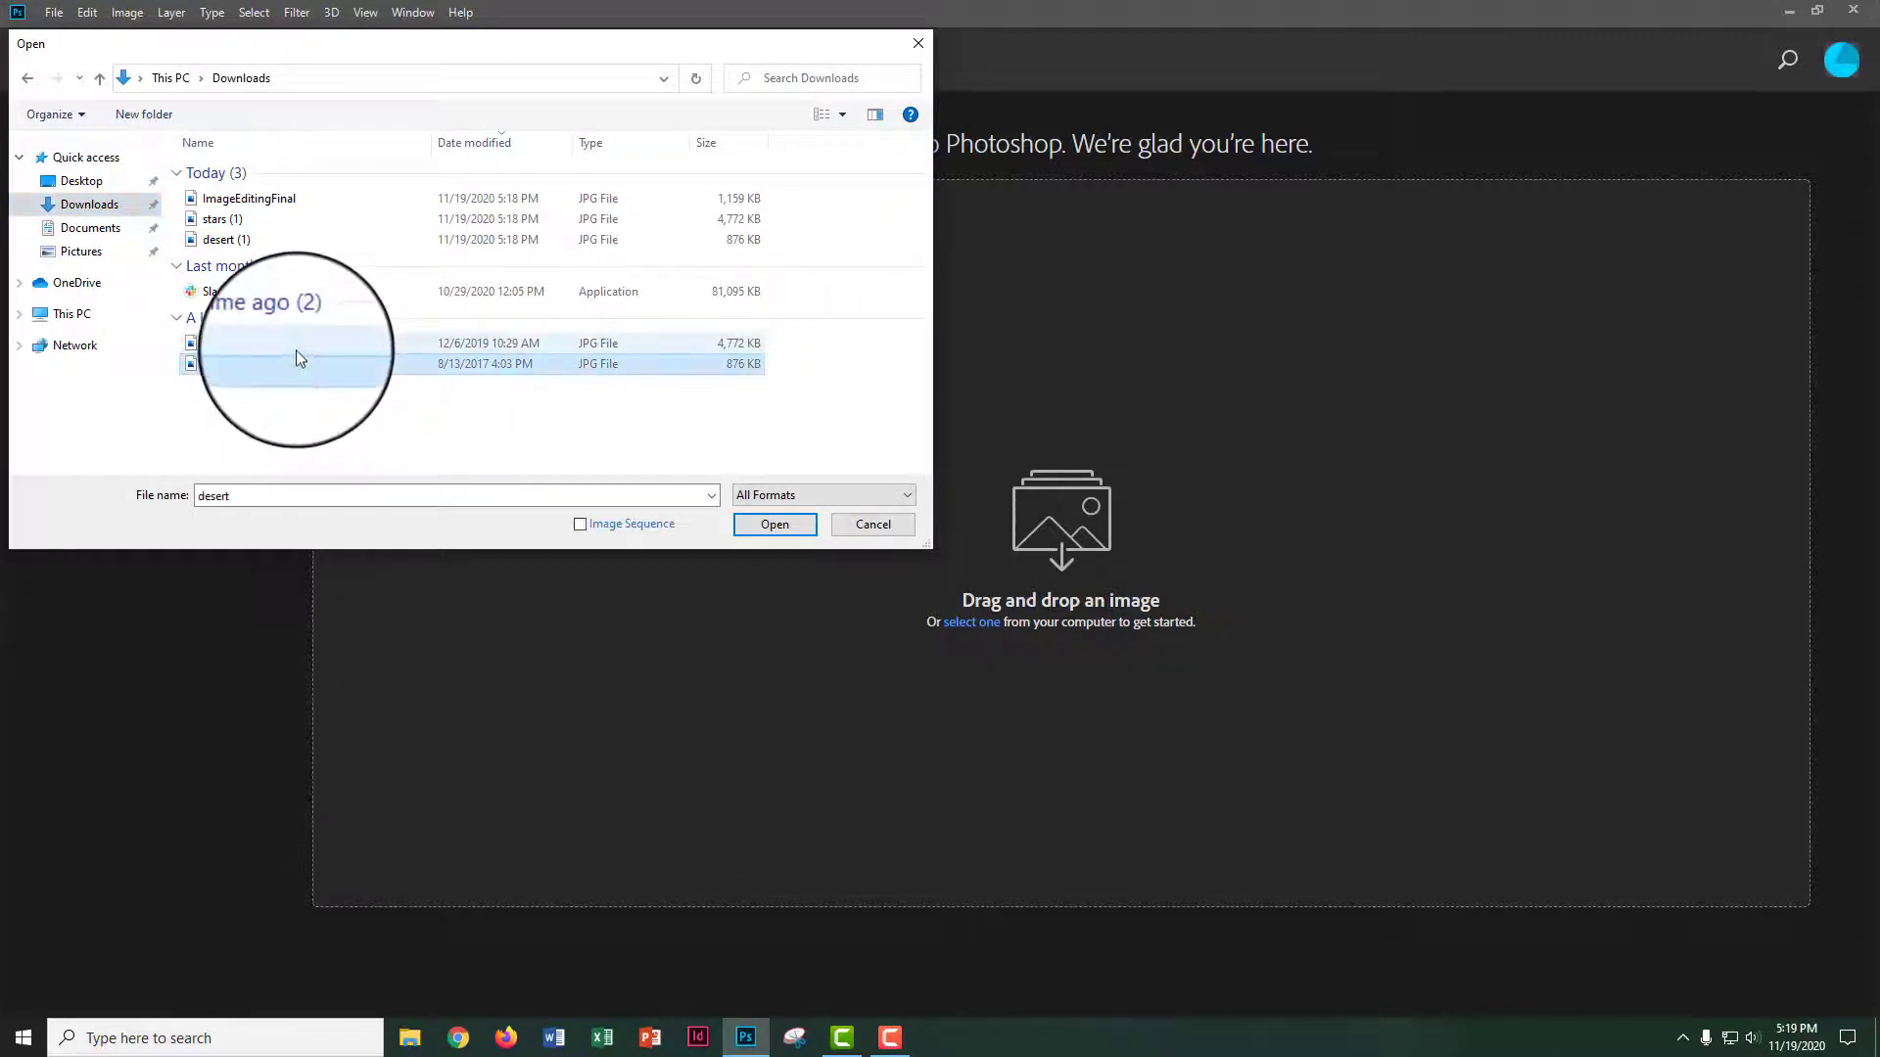
ctrl+click(295, 345)
click(739, 529)
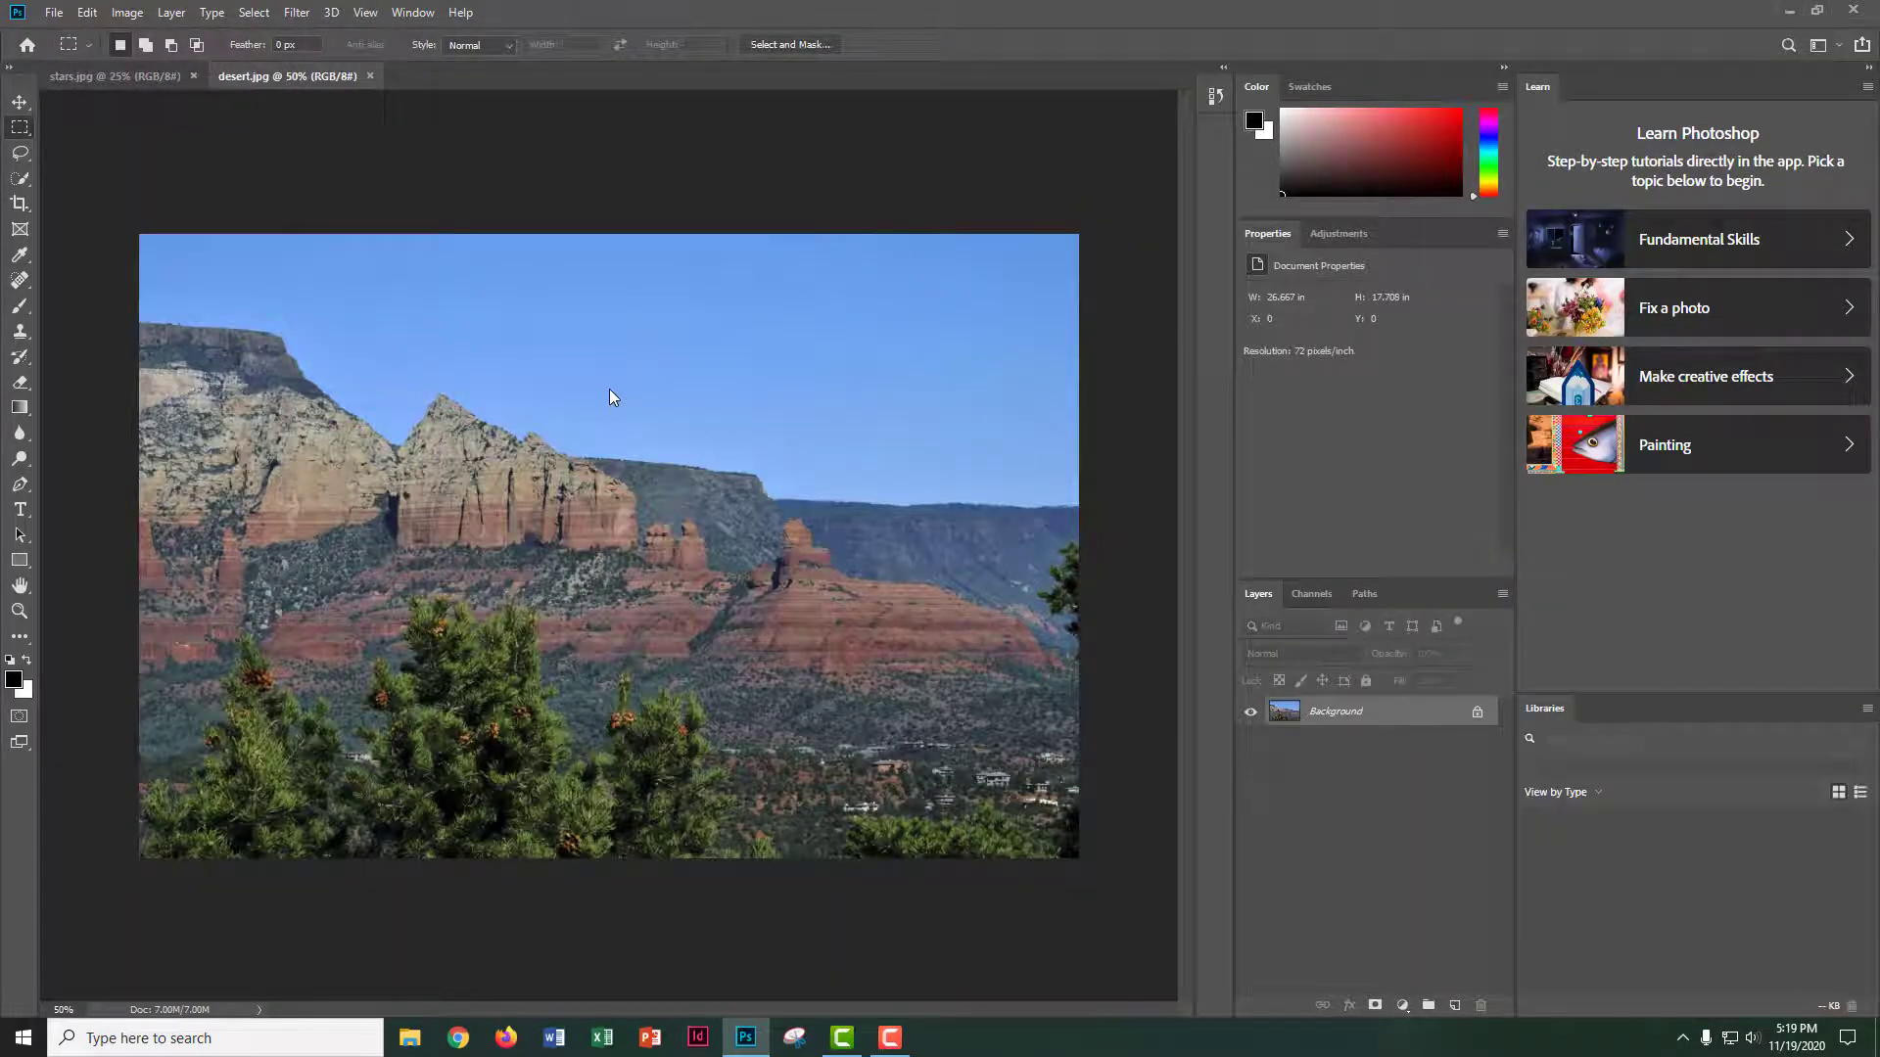
click(1872, 67)
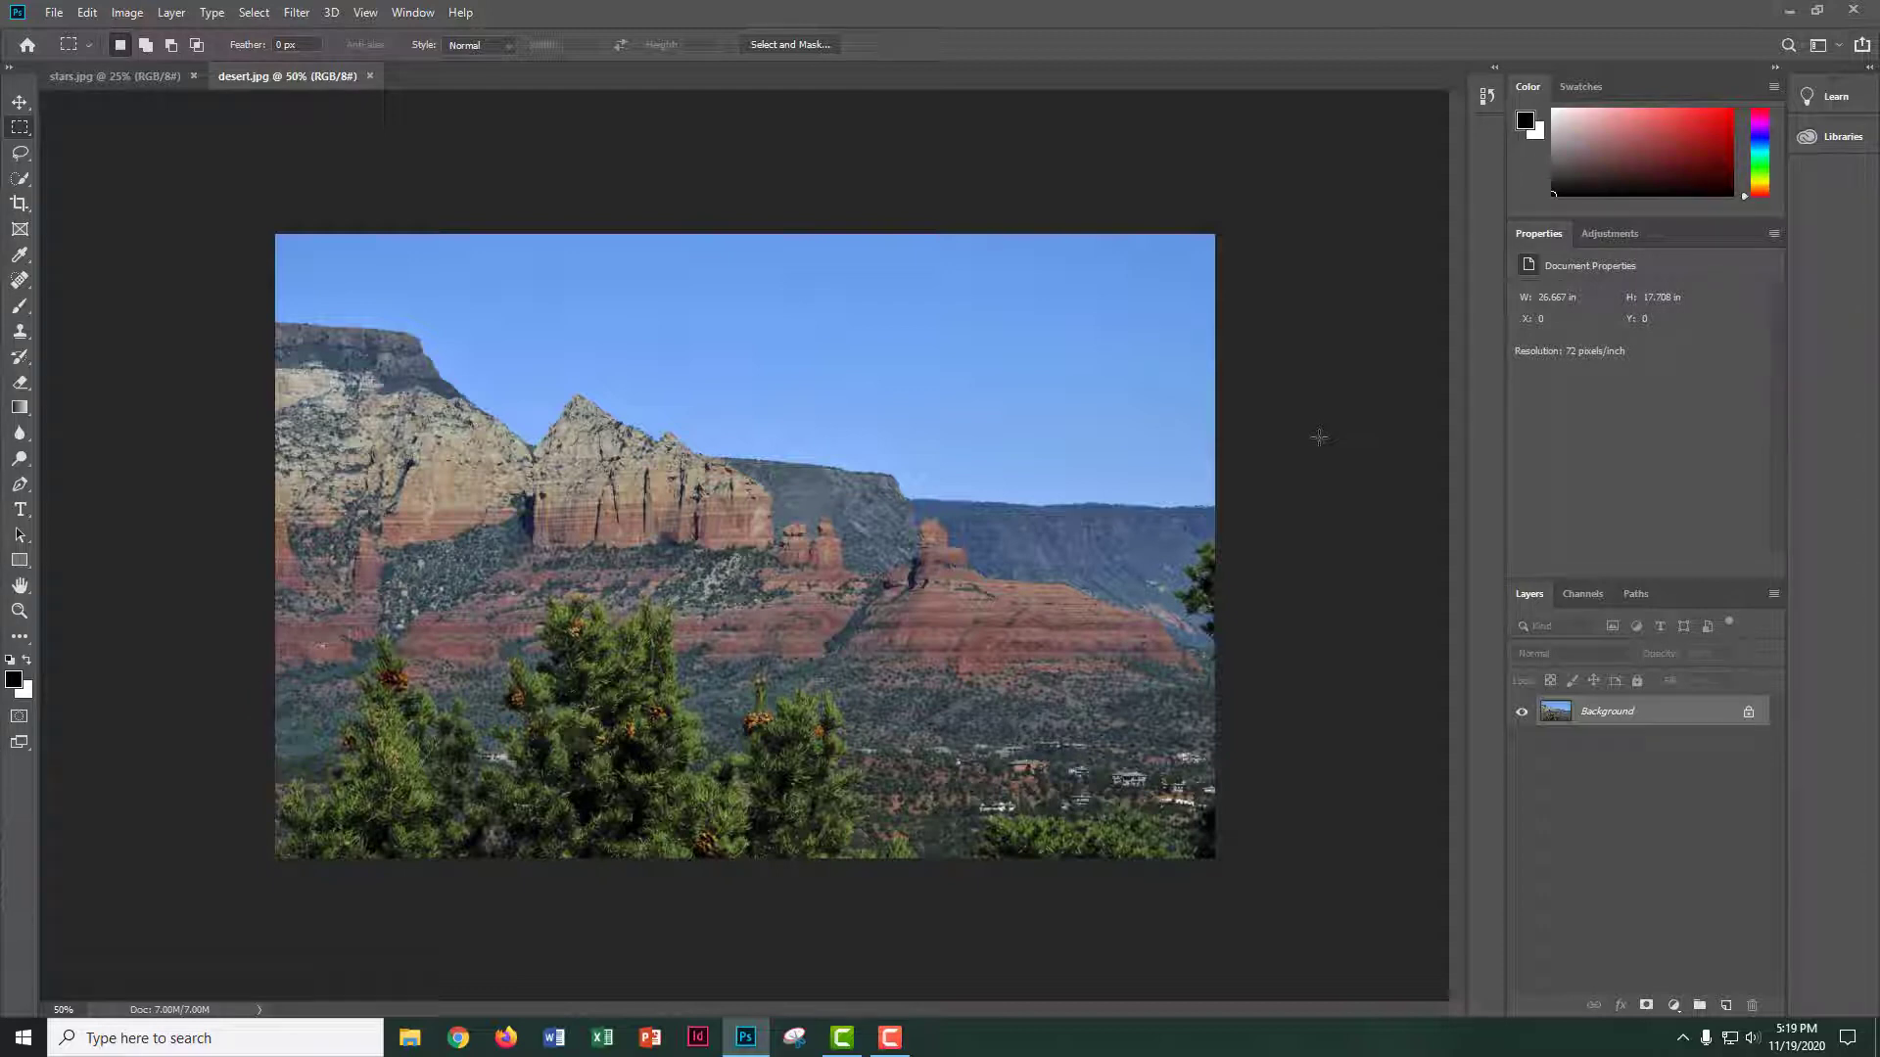
- Duplicate the Background layer of stars.jpg within the same document, naming the copy "stars"
click(143, 82)
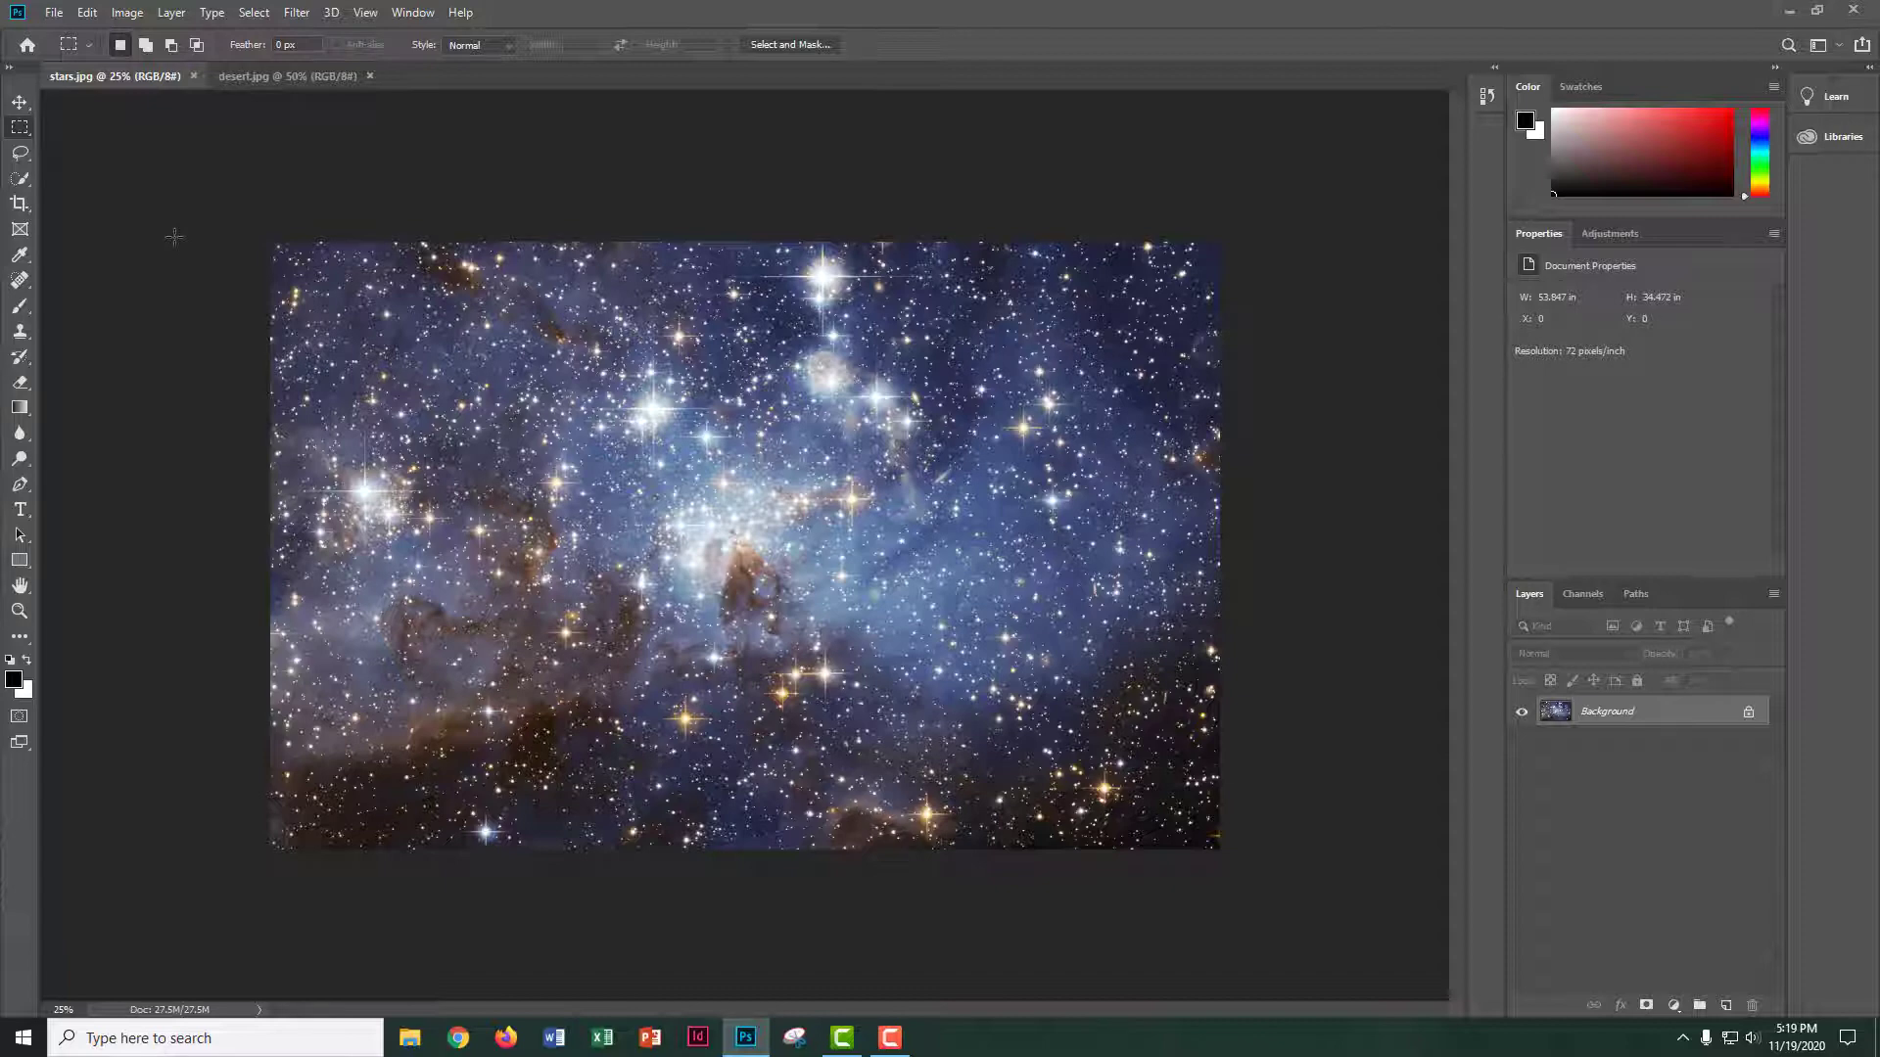
right_click(1606, 712)
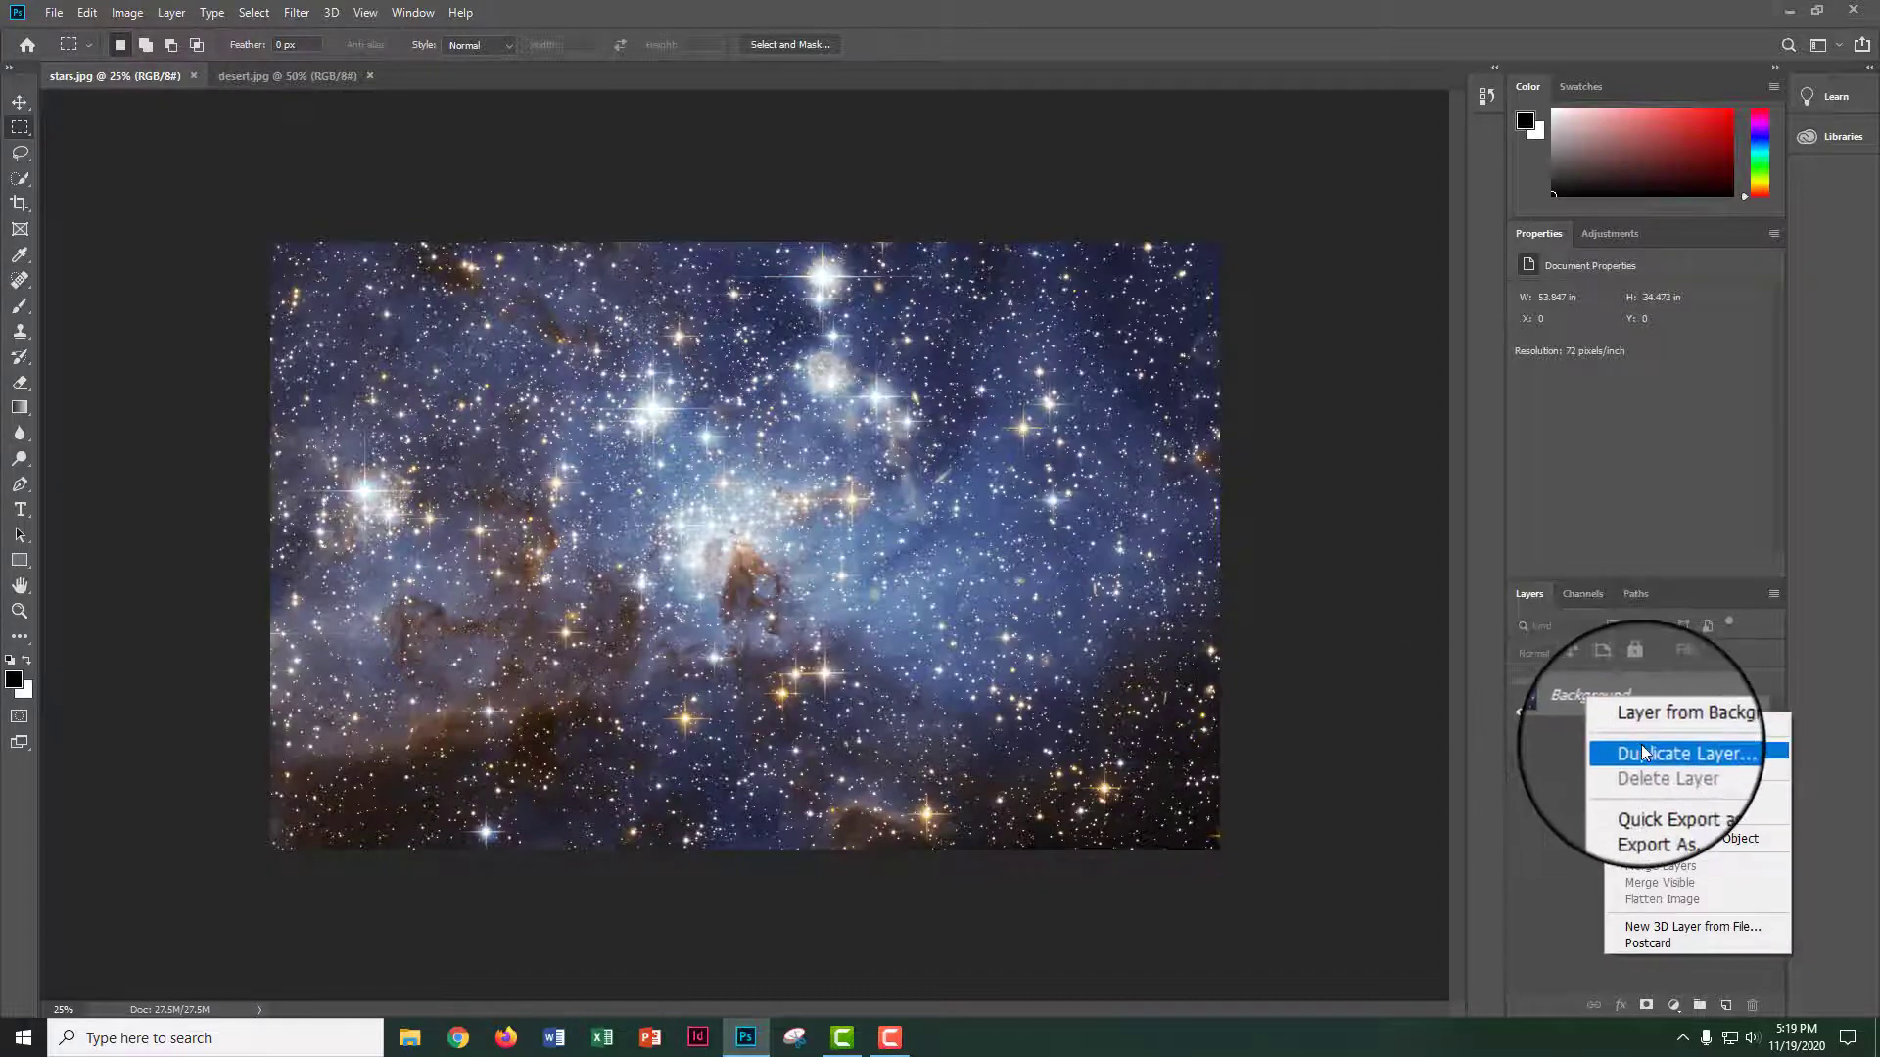
click(1643, 749)
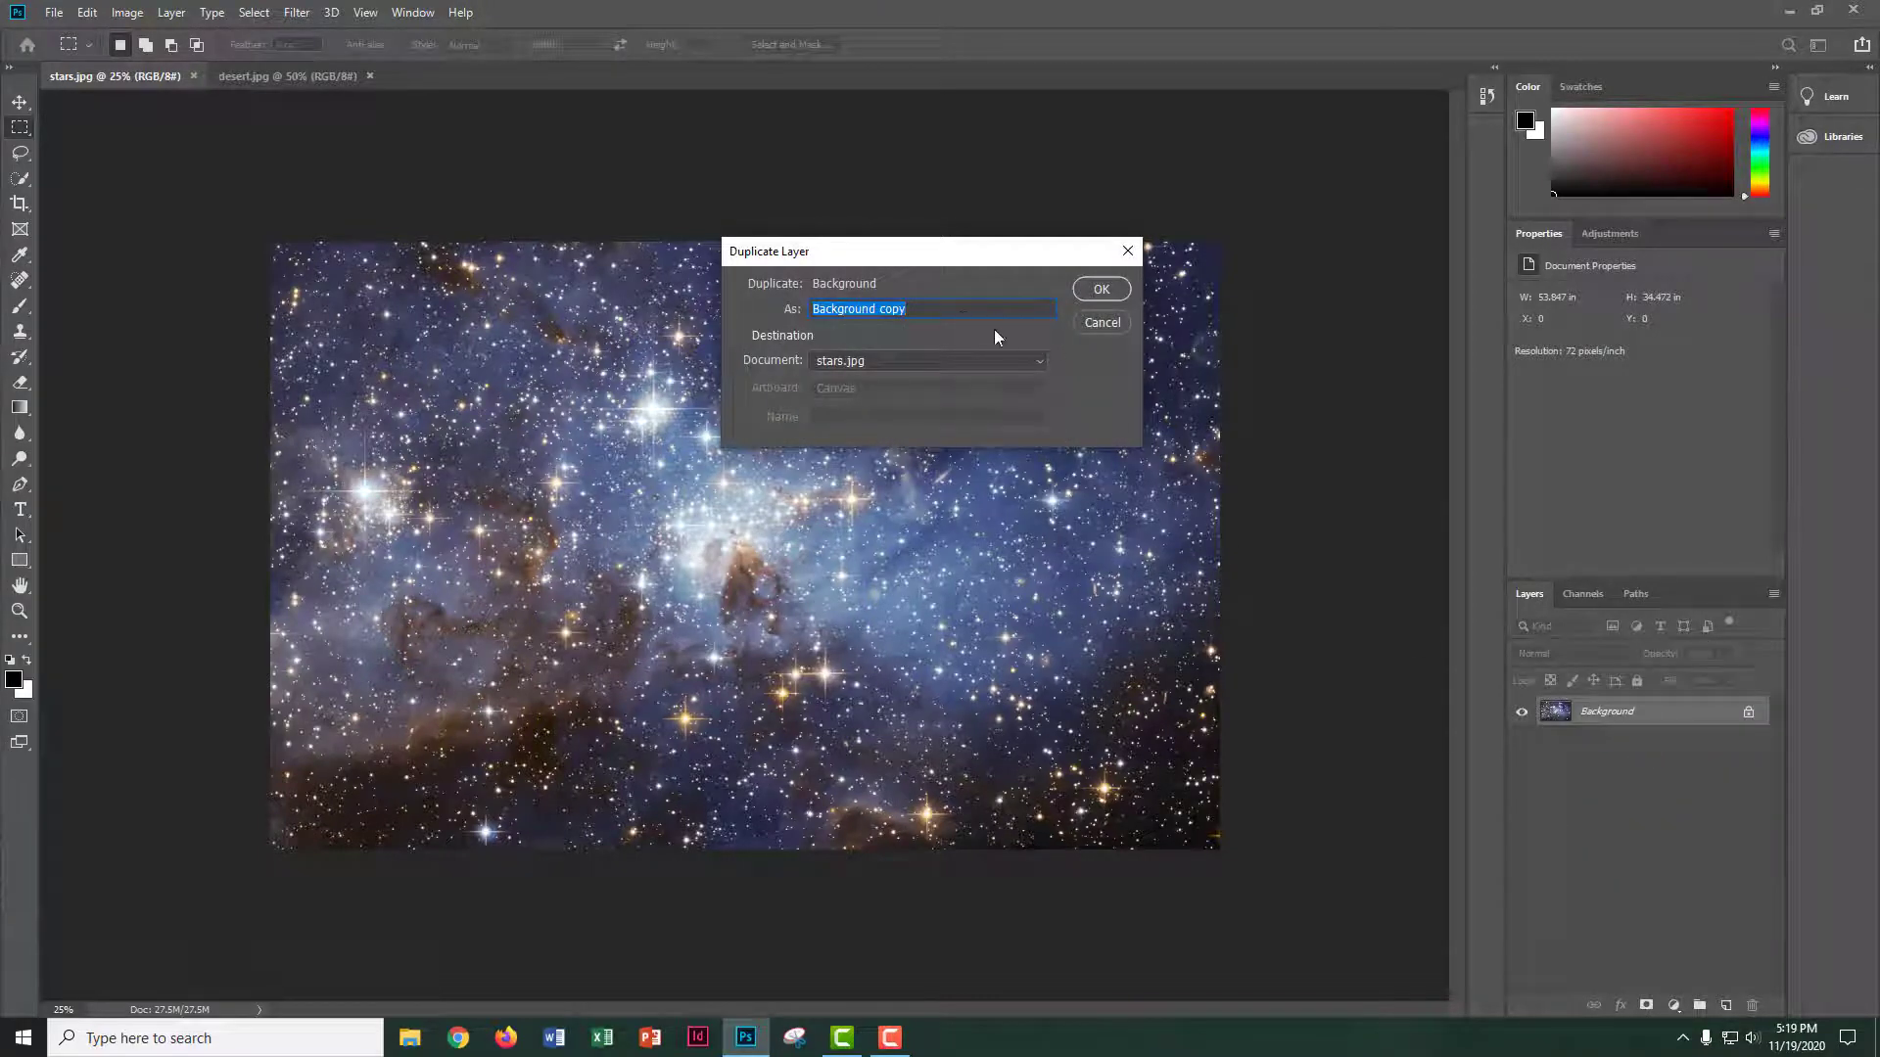
text(stars)
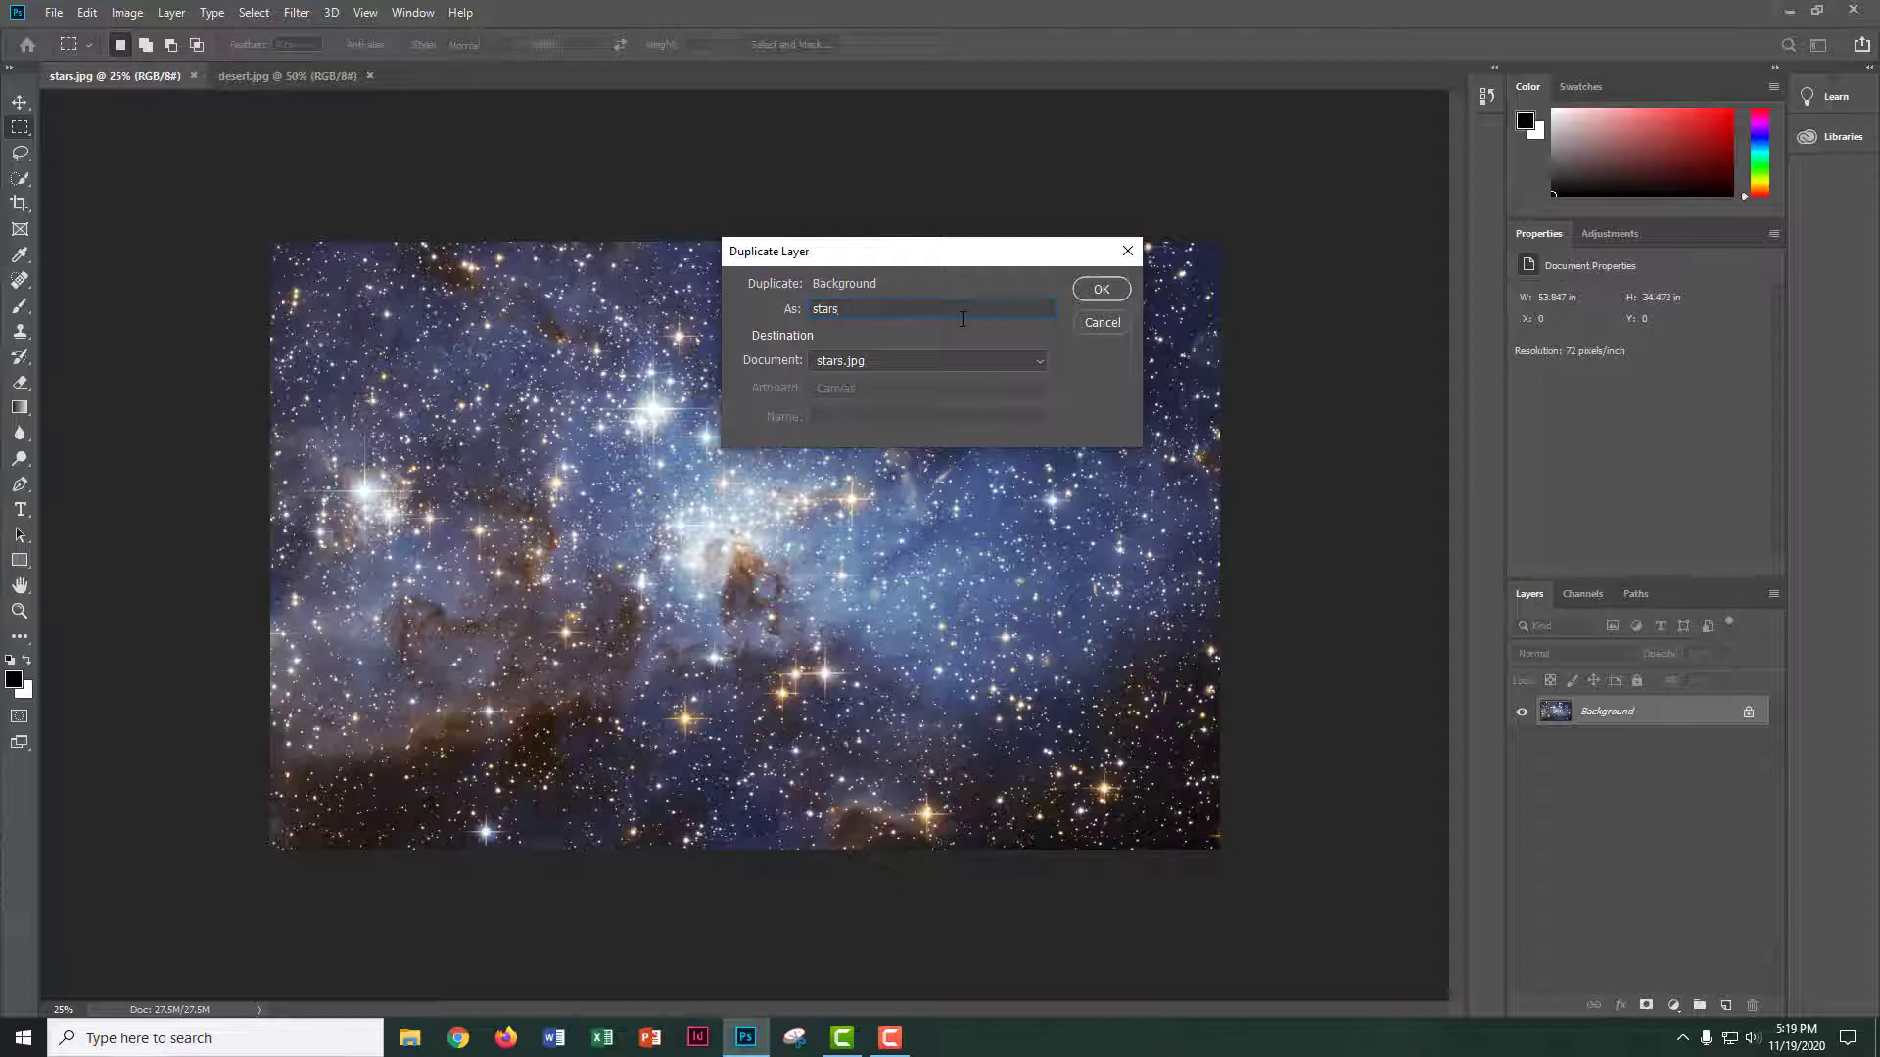
click(1106, 286)
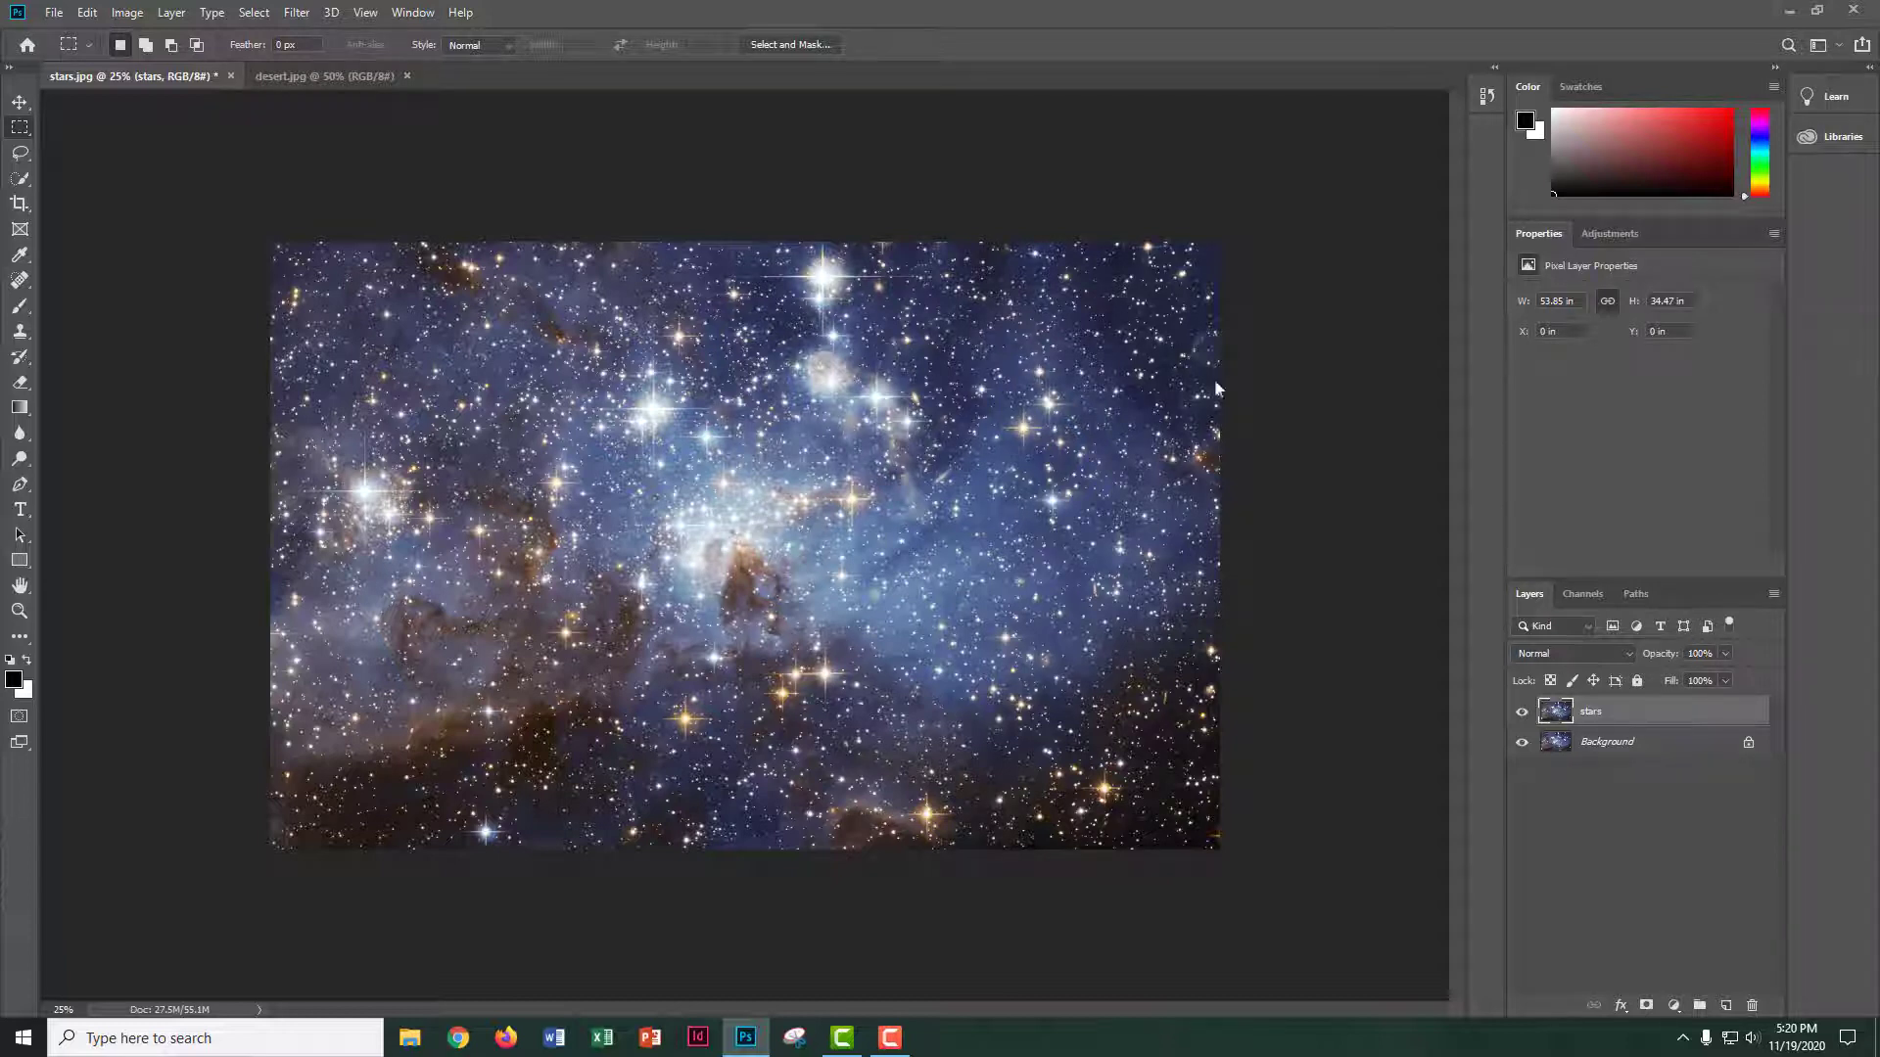
- Copy the stars layer into the desert.jpg document and hide it there
double_click(1594, 713)
drag(1596, 714, 587, 392)
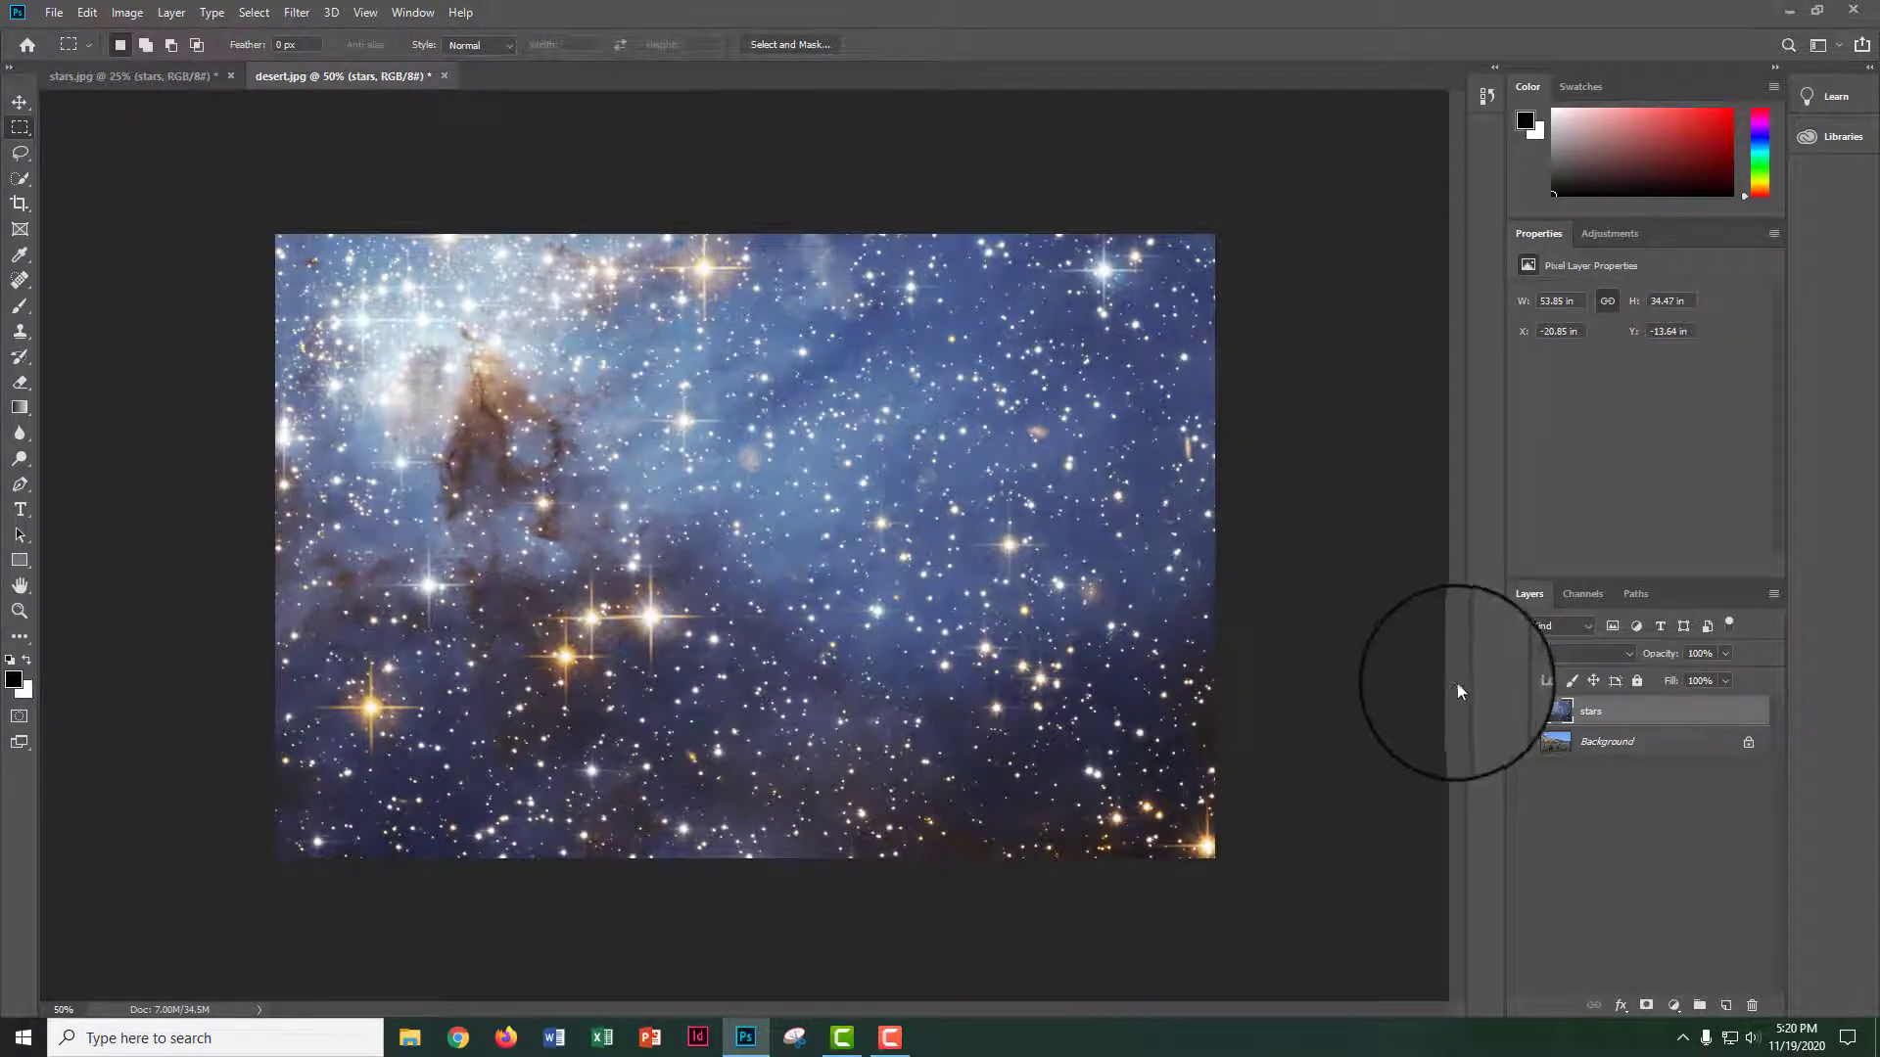
click(1522, 712)
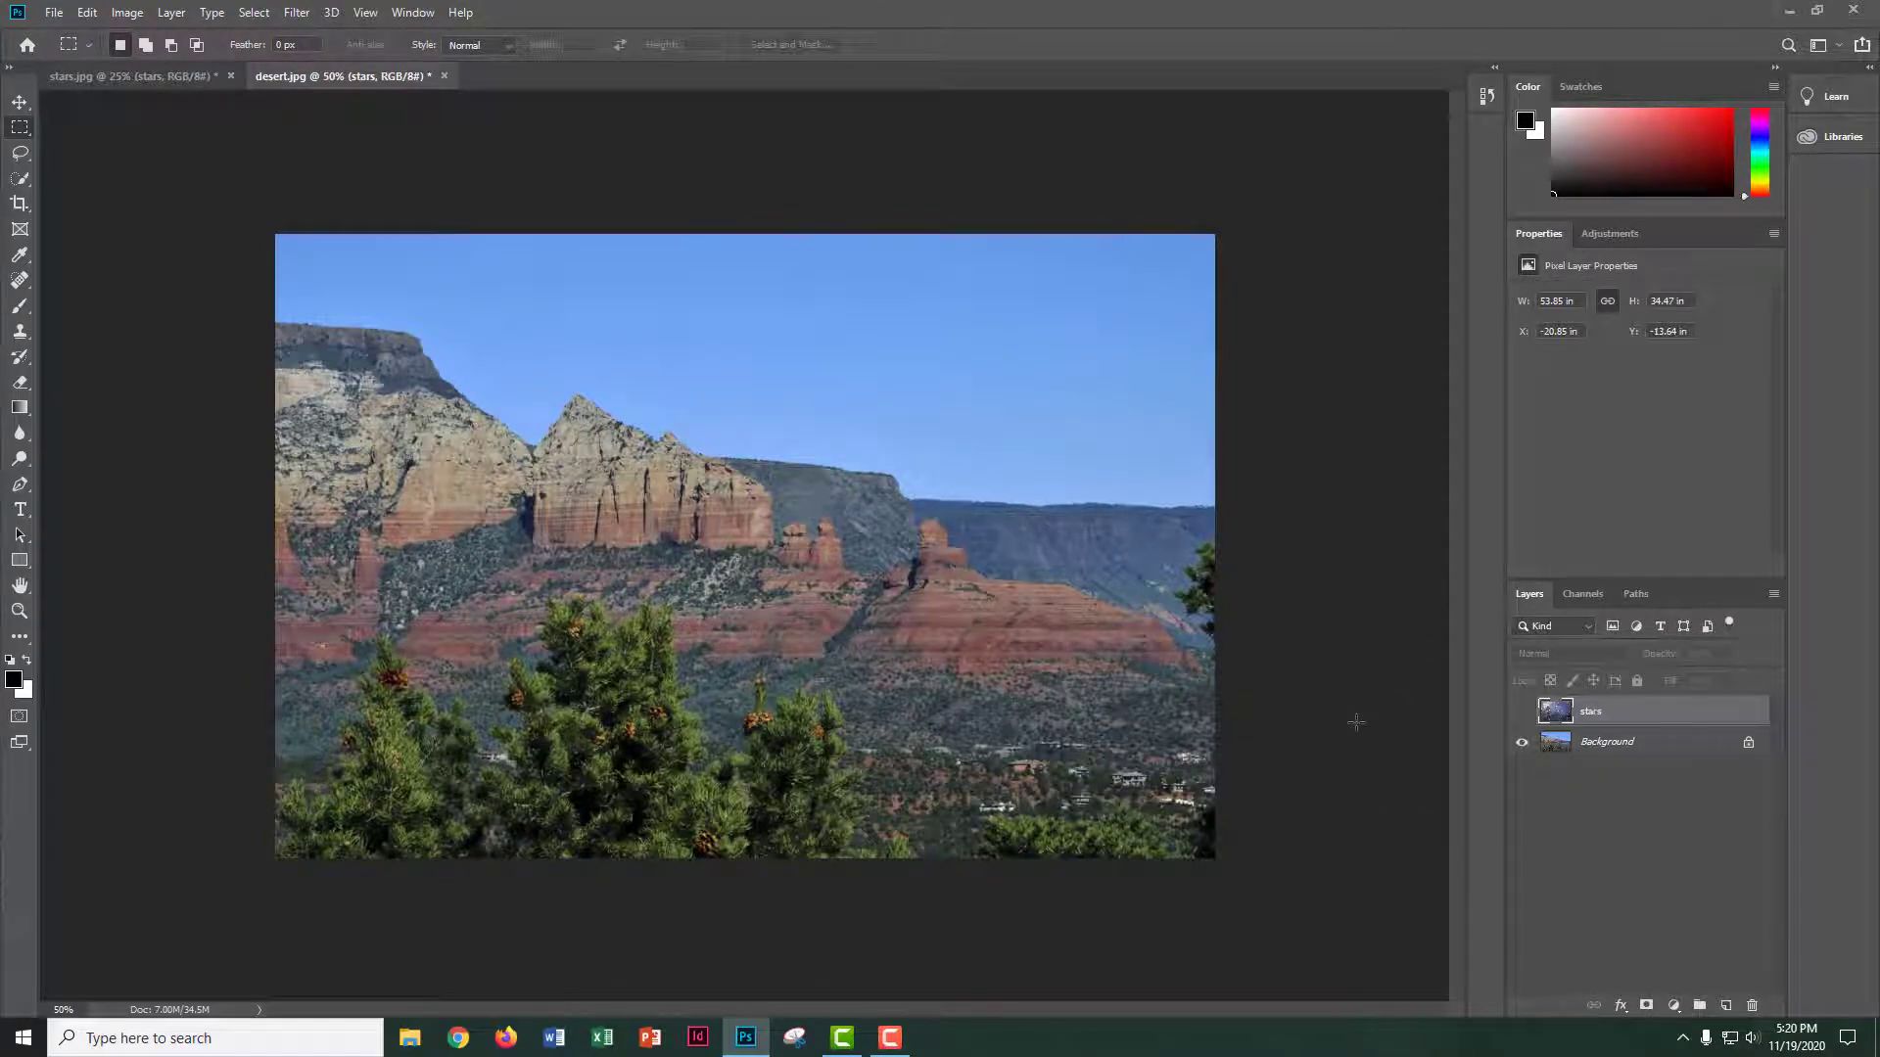
- Duplicate the Background layer of desert.jpg, naming the copy "desert"
right_click(1557, 741)
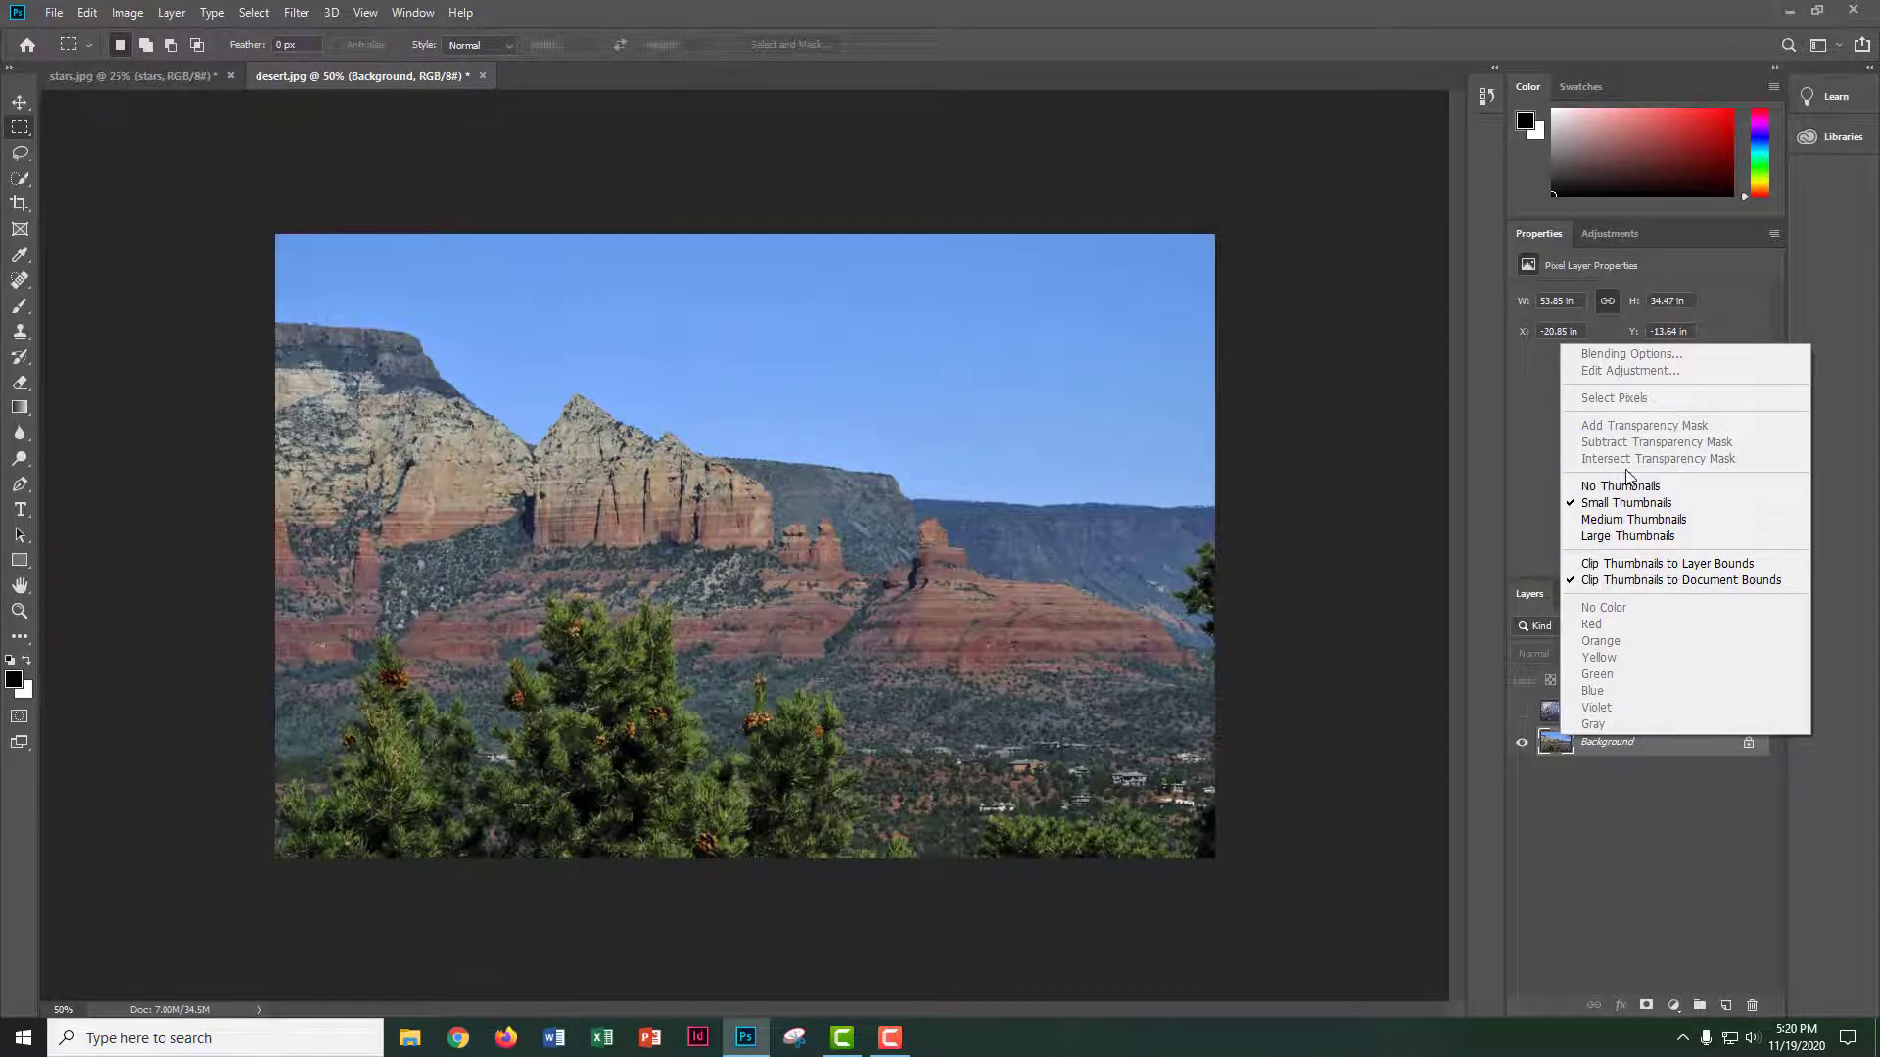
right_click(1623, 743)
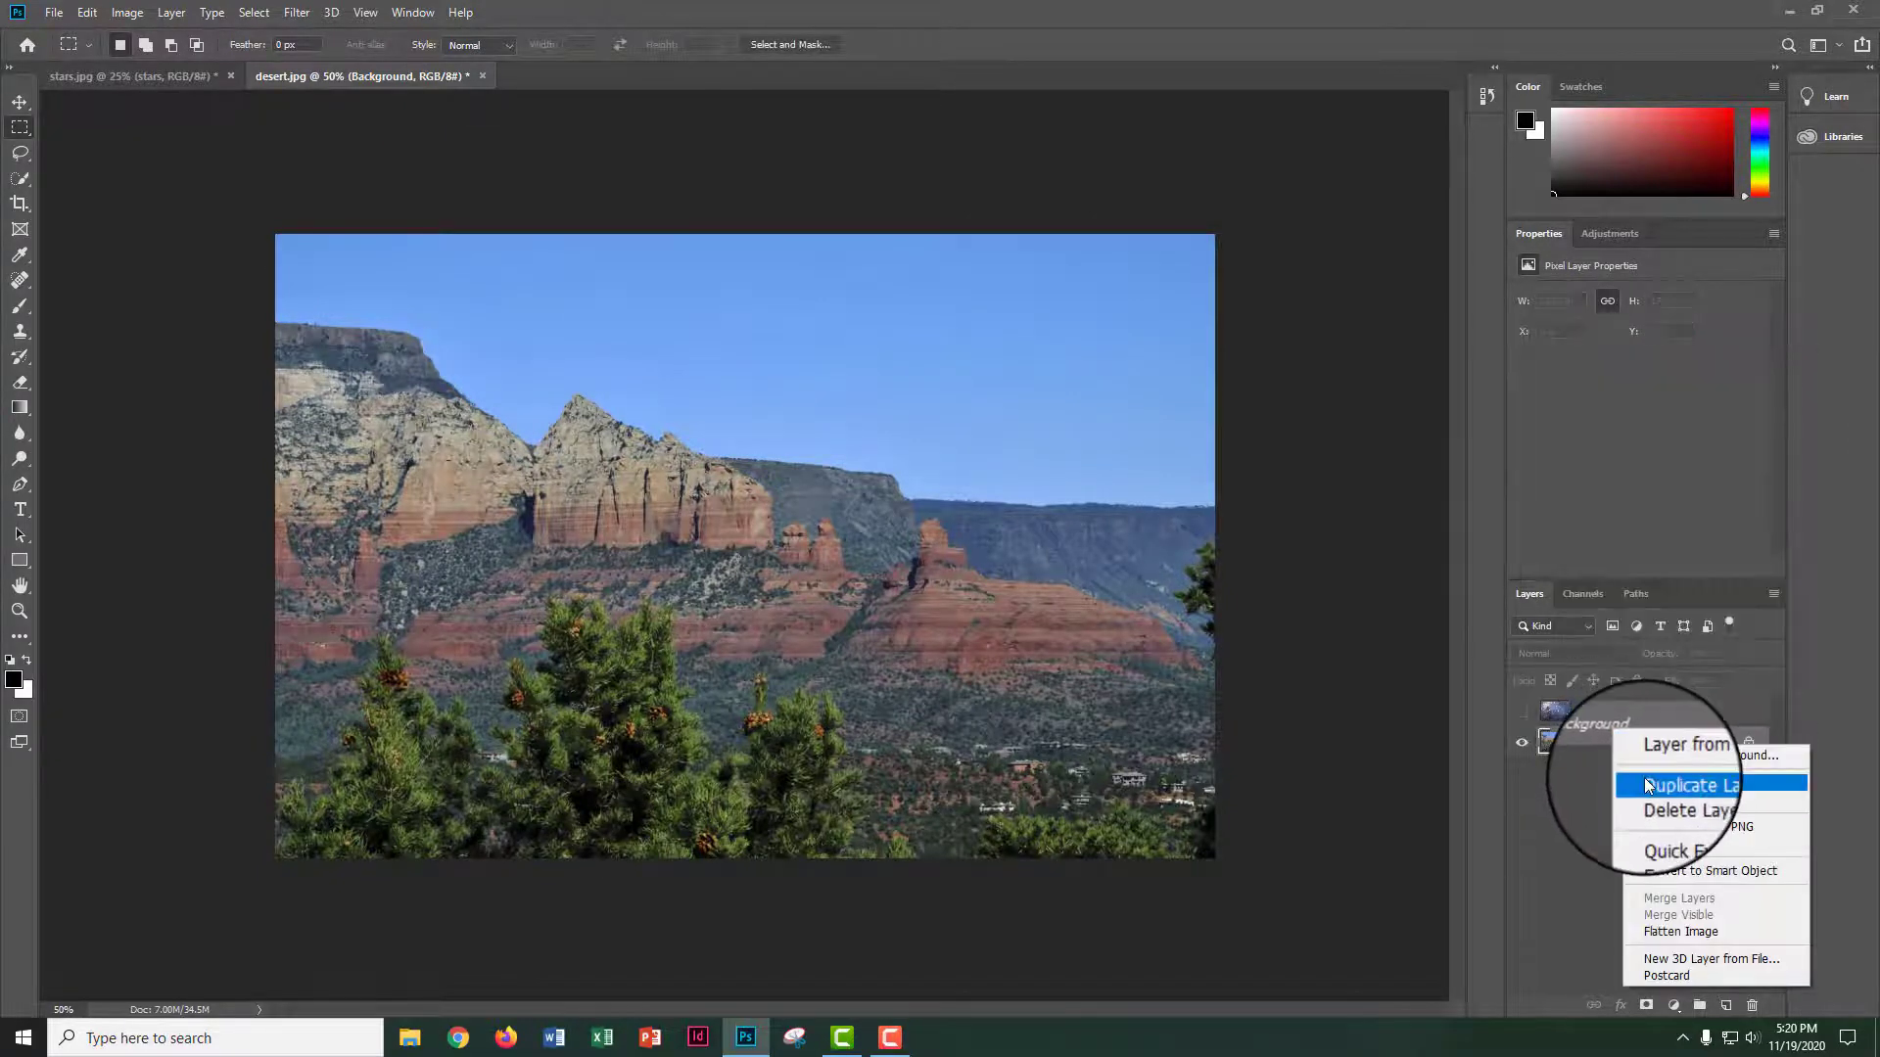
click(1643, 777)
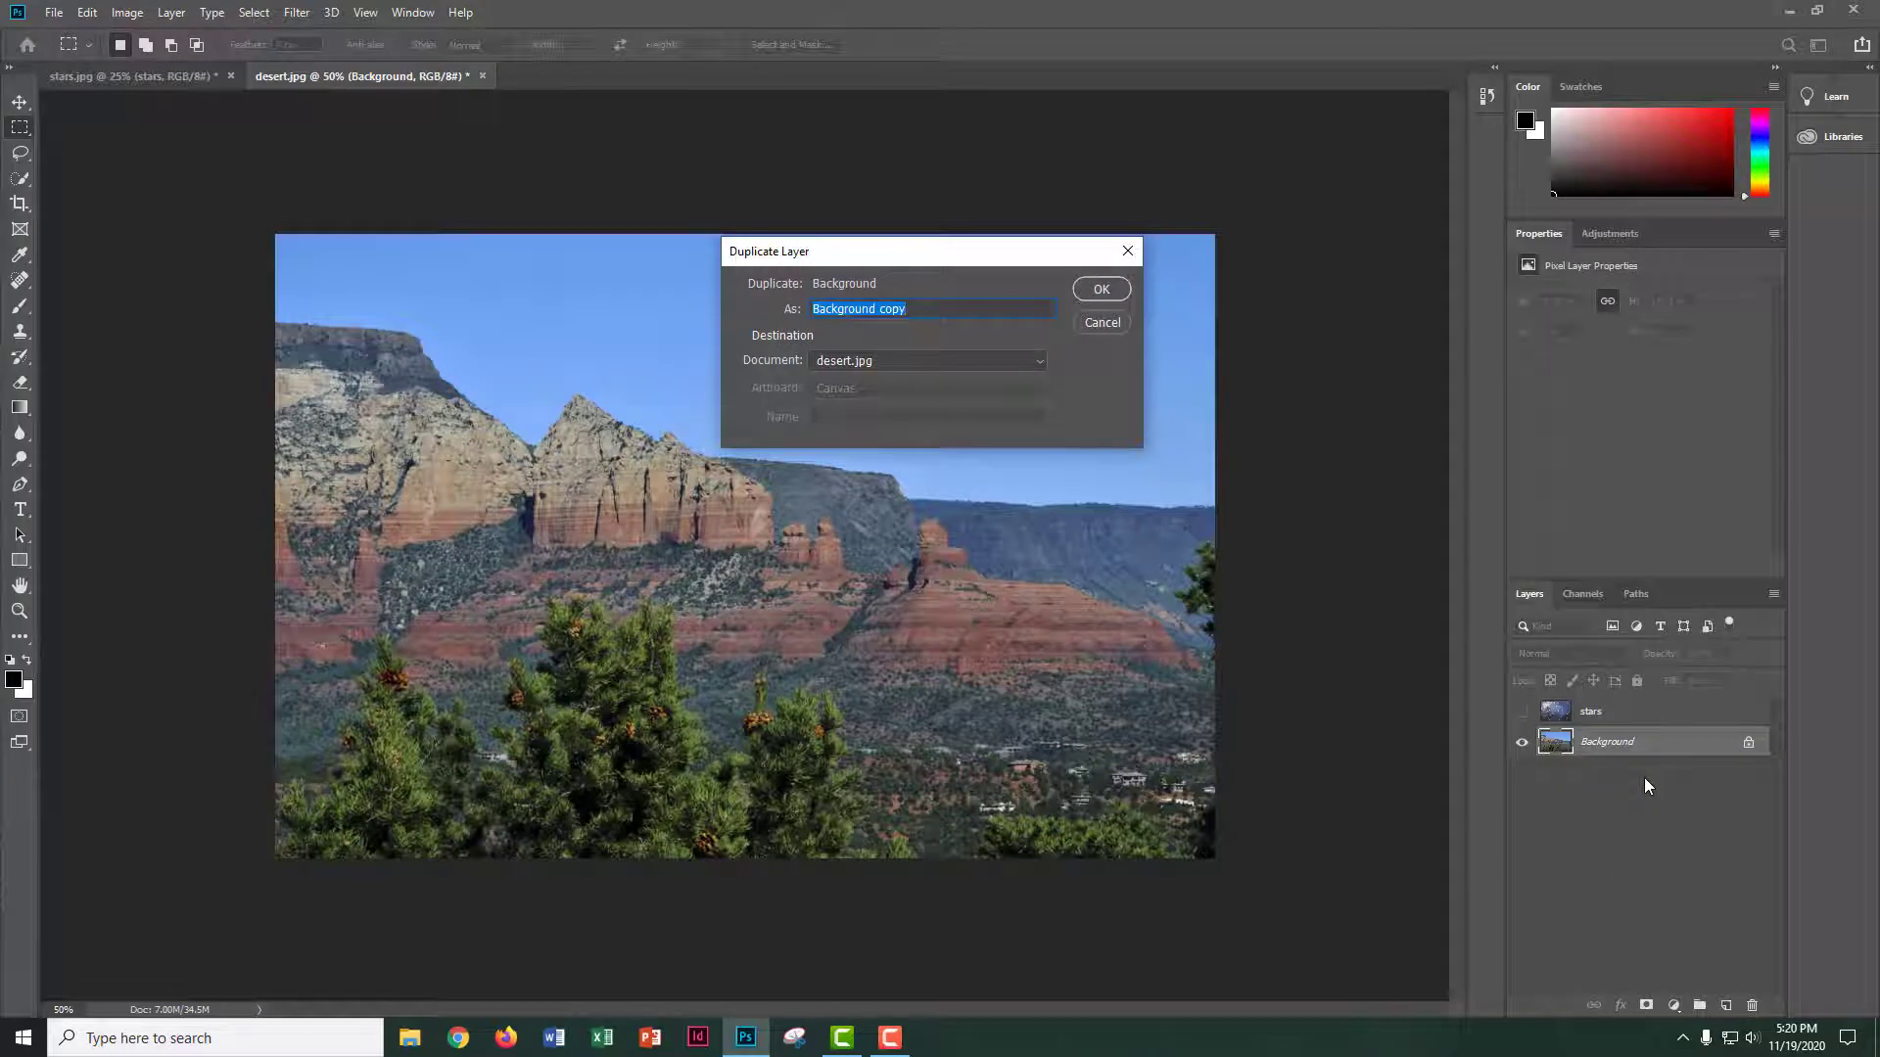
text(desert)
click(1101, 291)
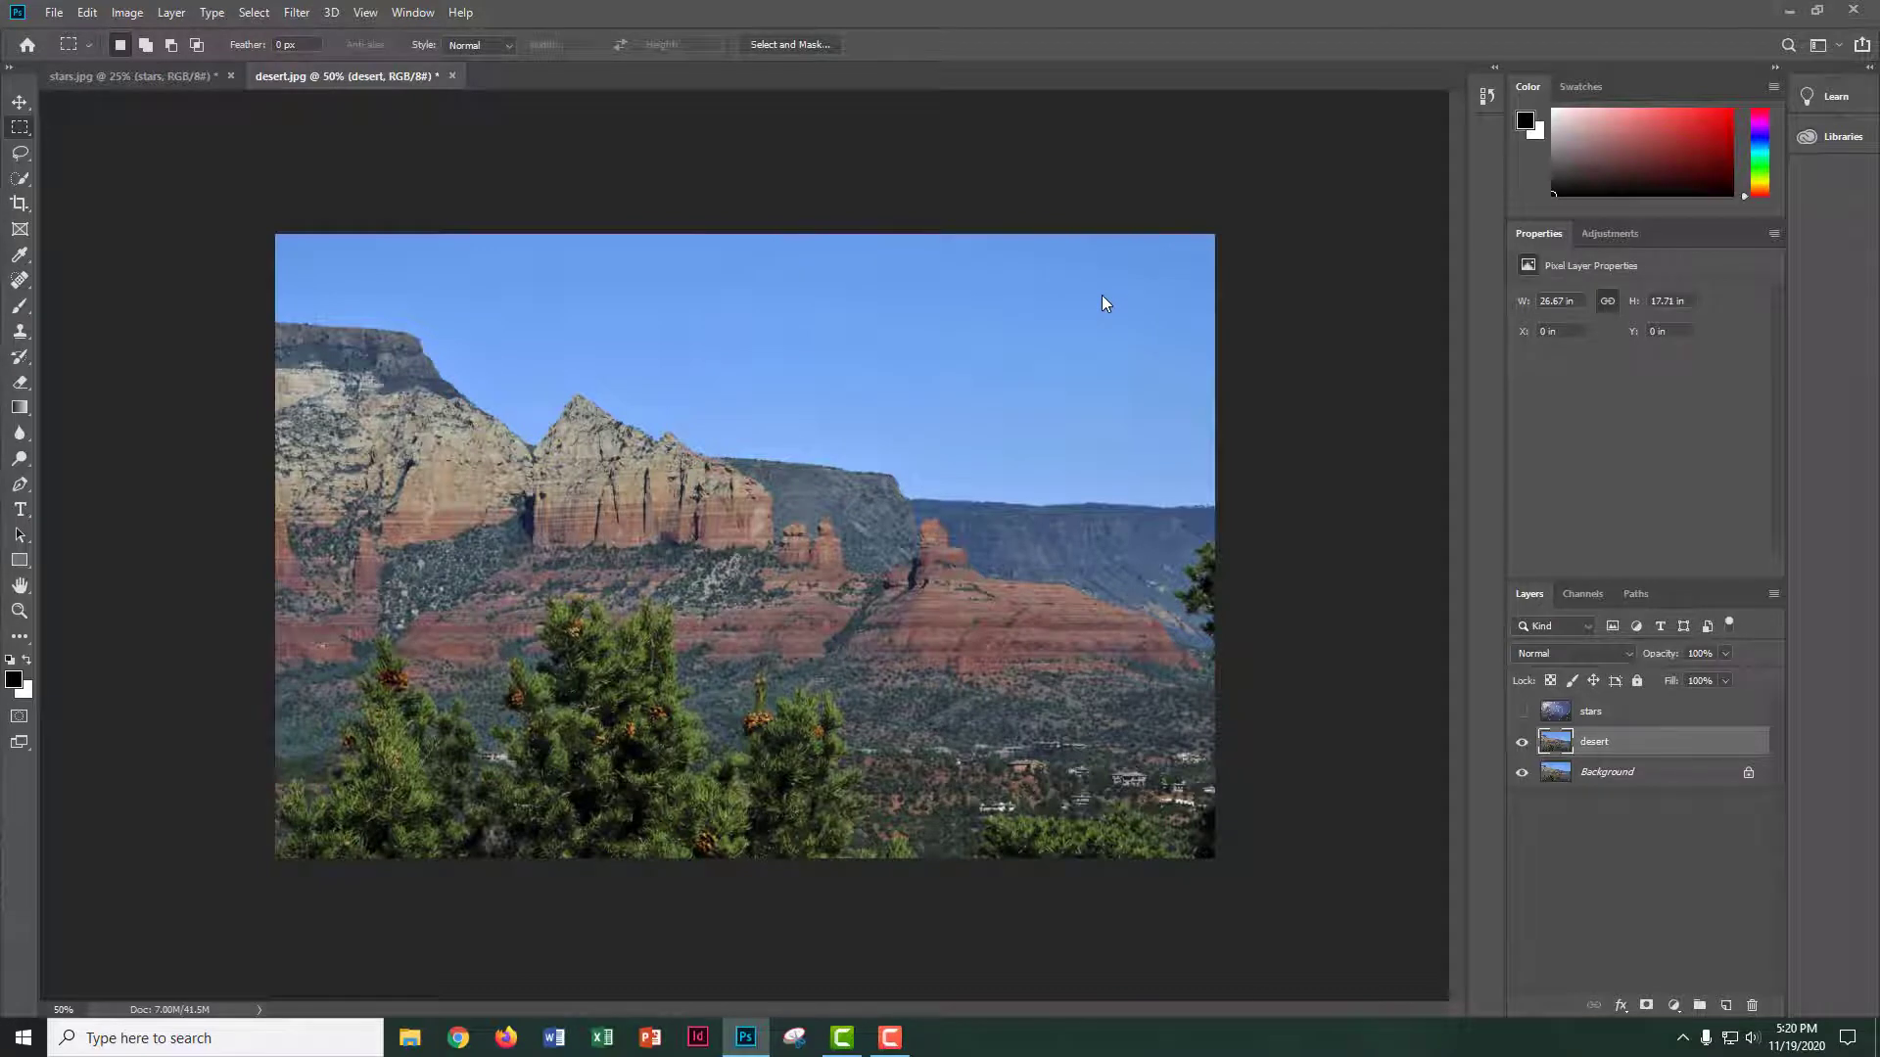
- Hide the Background layer, show the stars layer, and move the desert layer above it
click(1522, 773)
click(1524, 711)
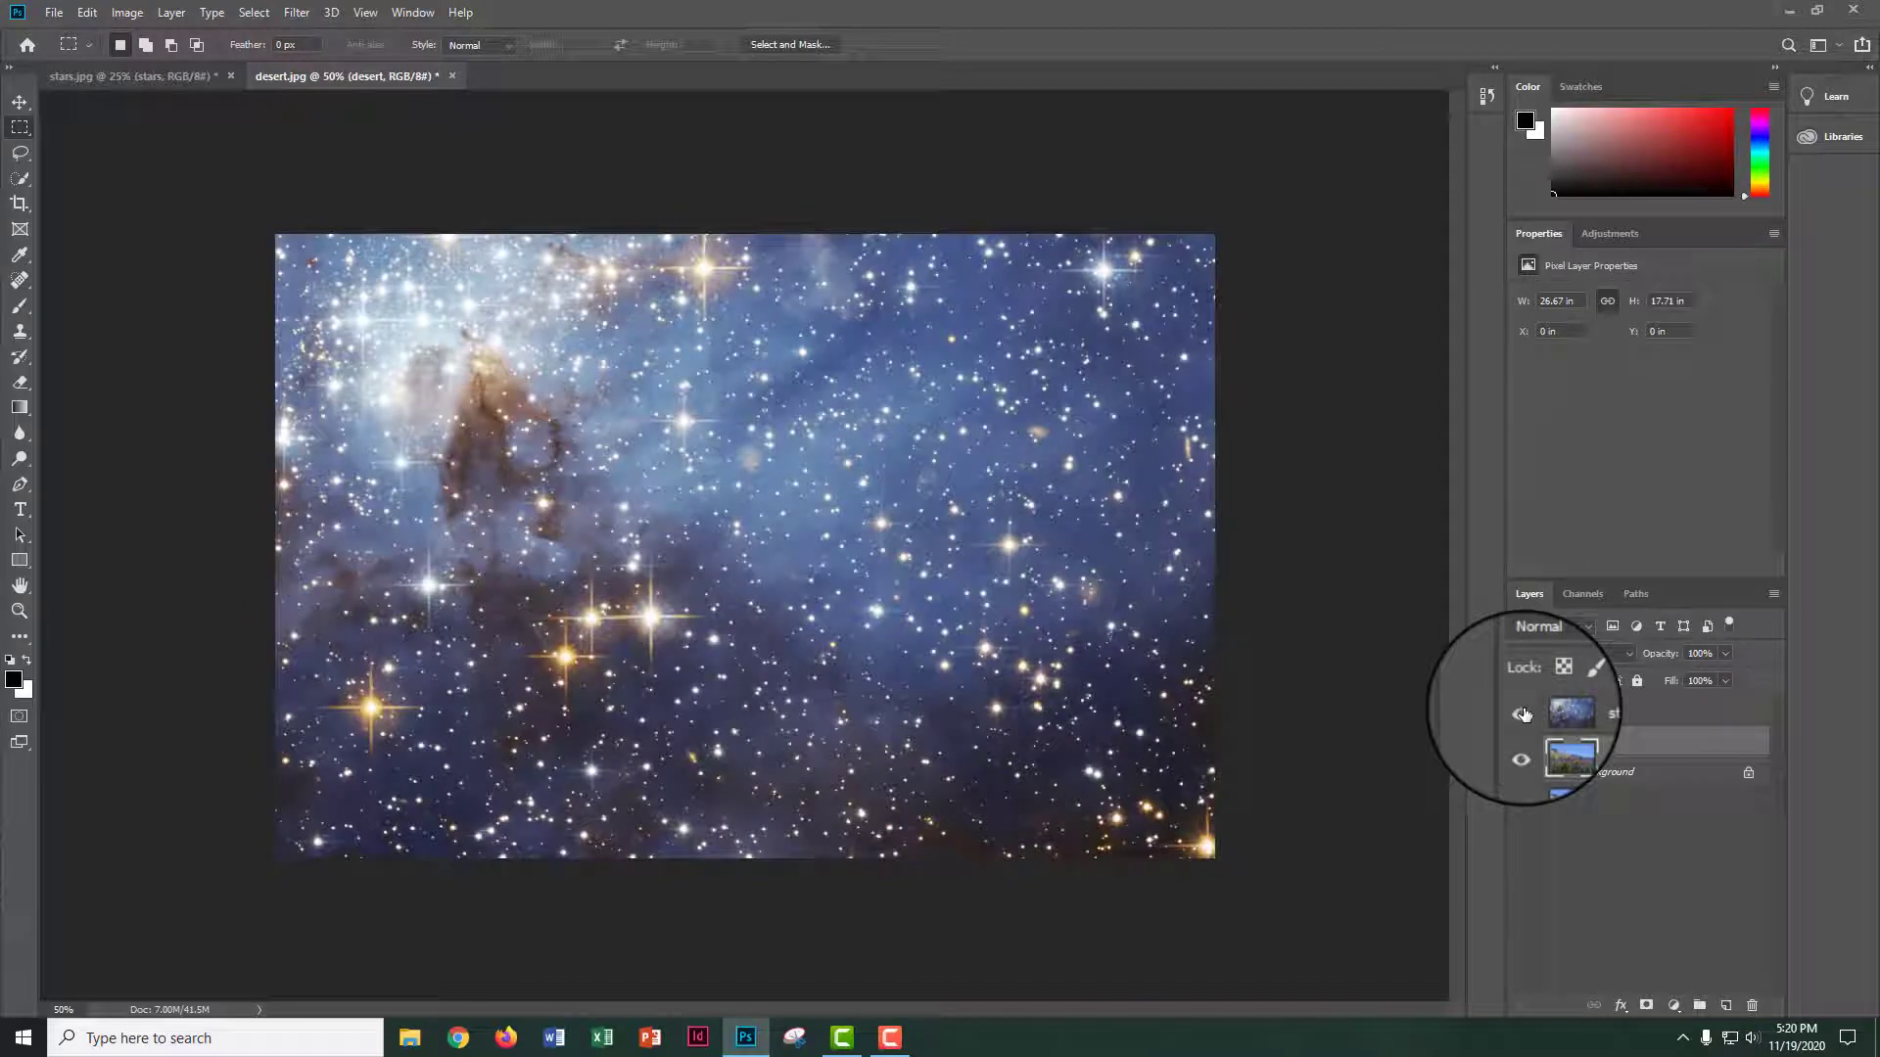
drag(1606, 751, 1595, 713)
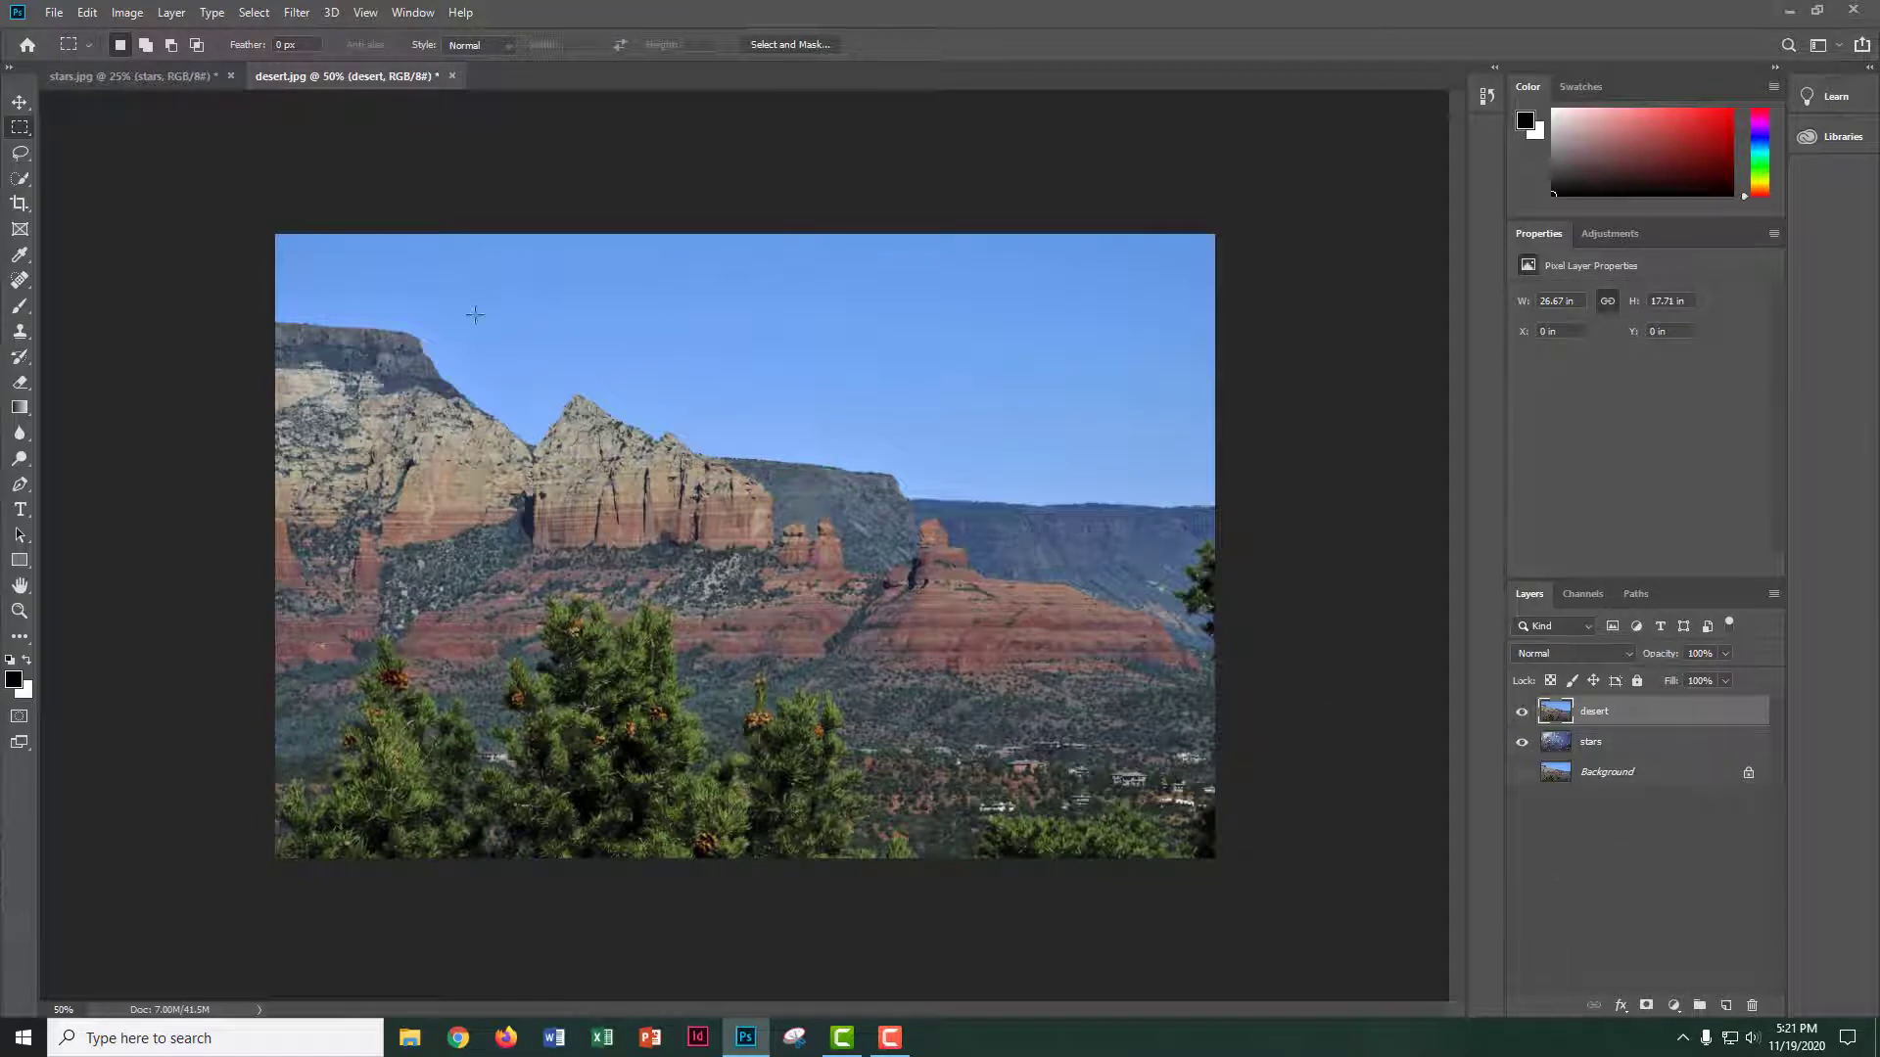
- Select the blue sky on the desert layer using the Magic Wand tool with a tolerance of 40
click(17, 186)
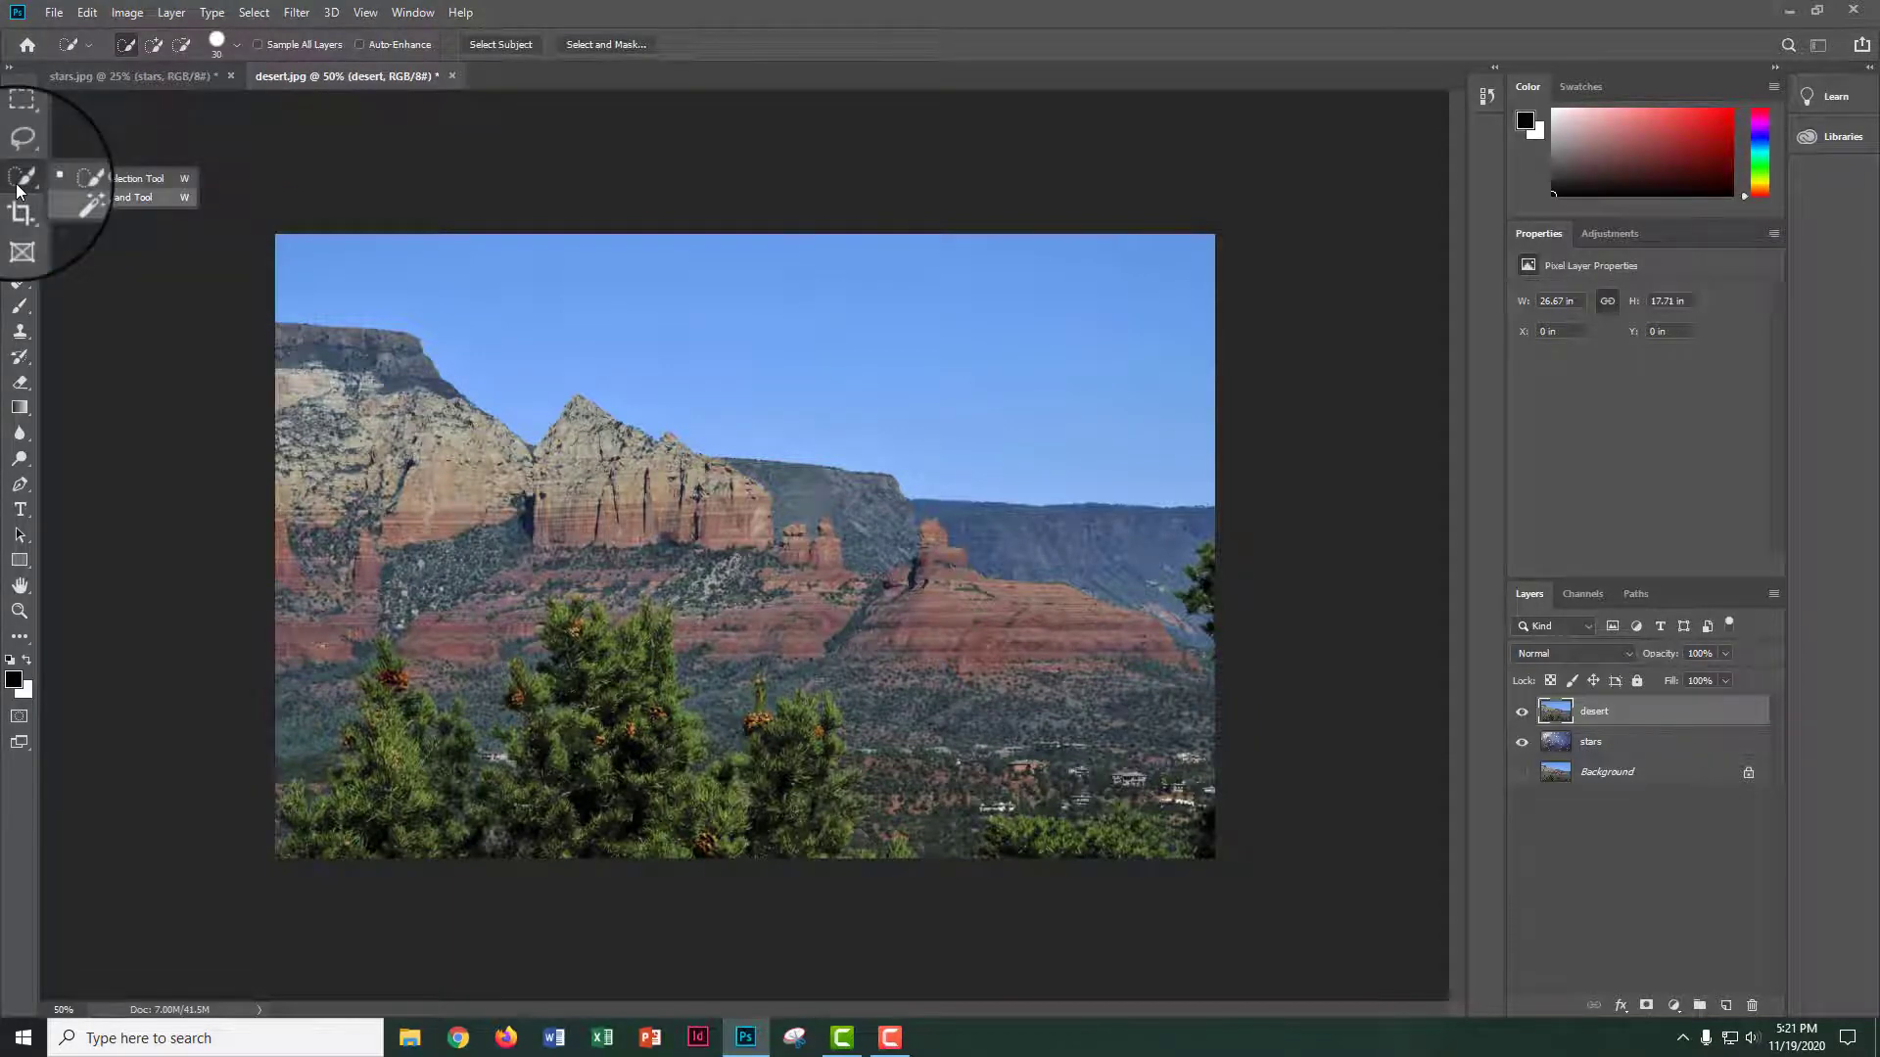
click(51, 193)
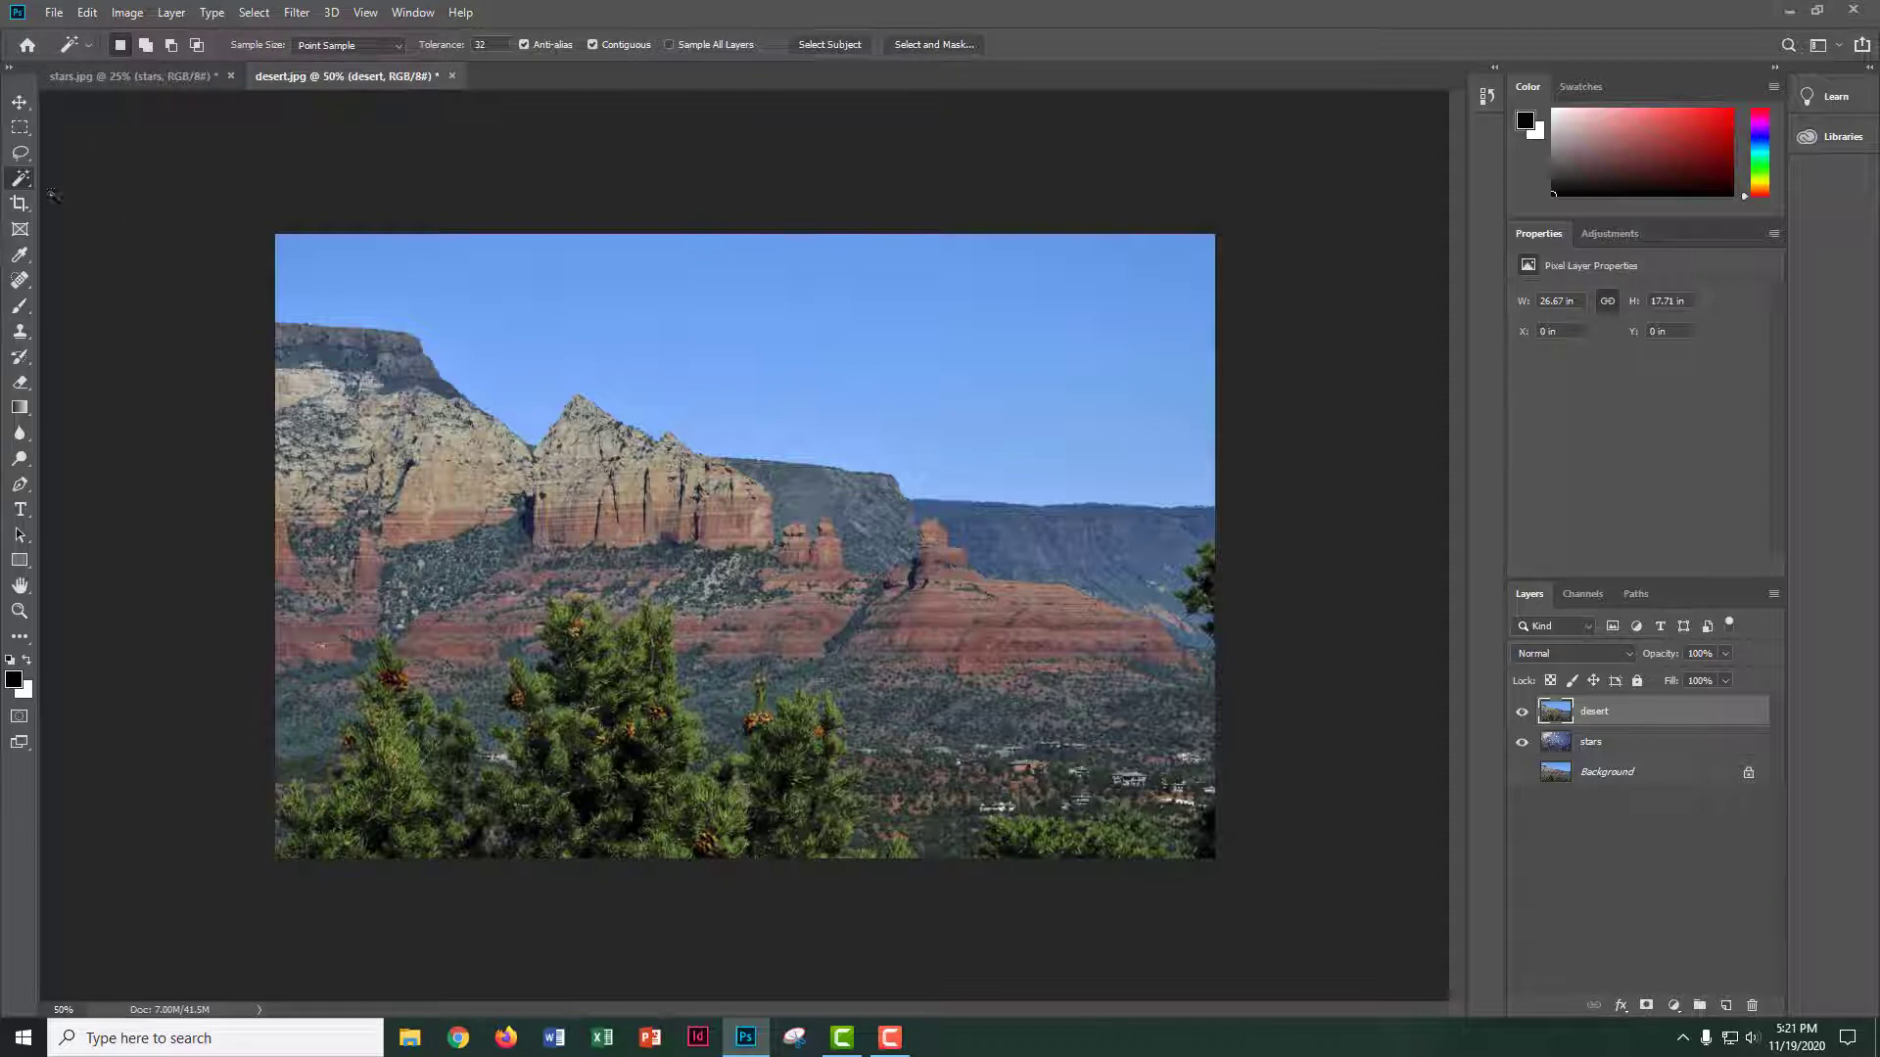
click(480, 45)
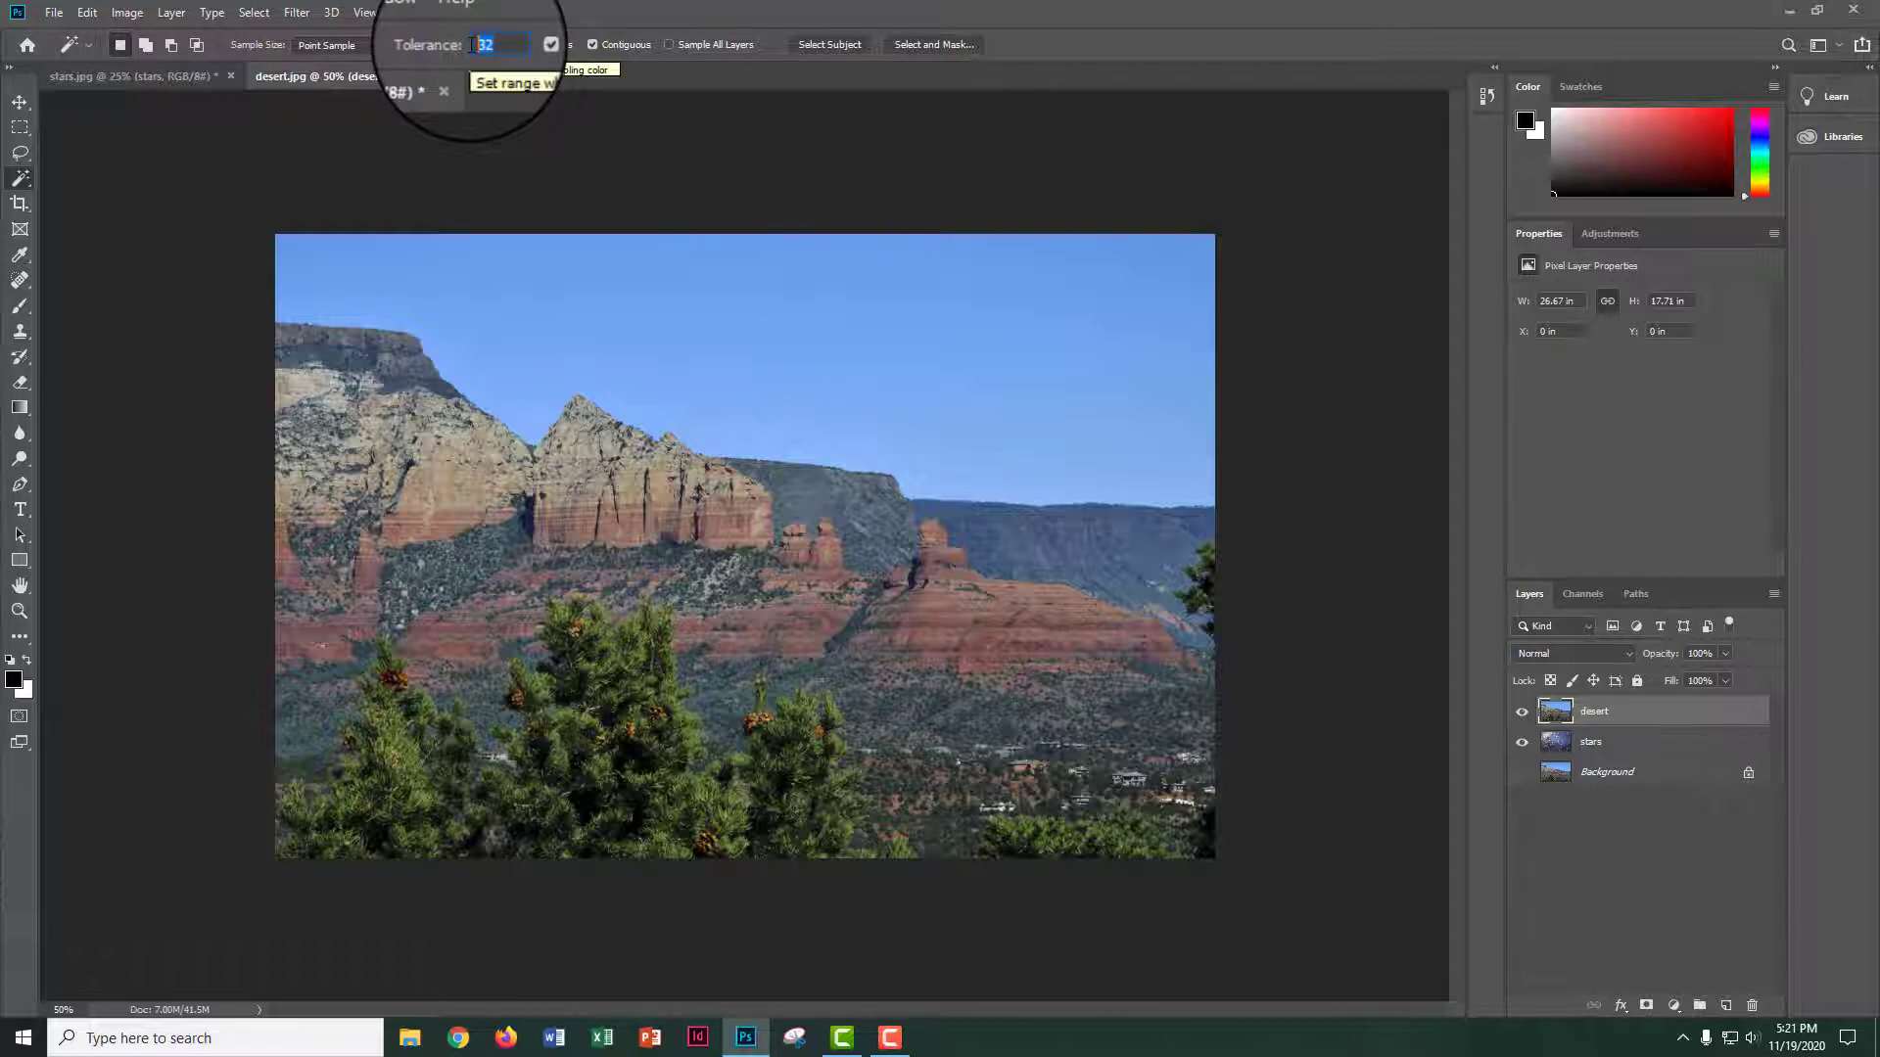
text(40)
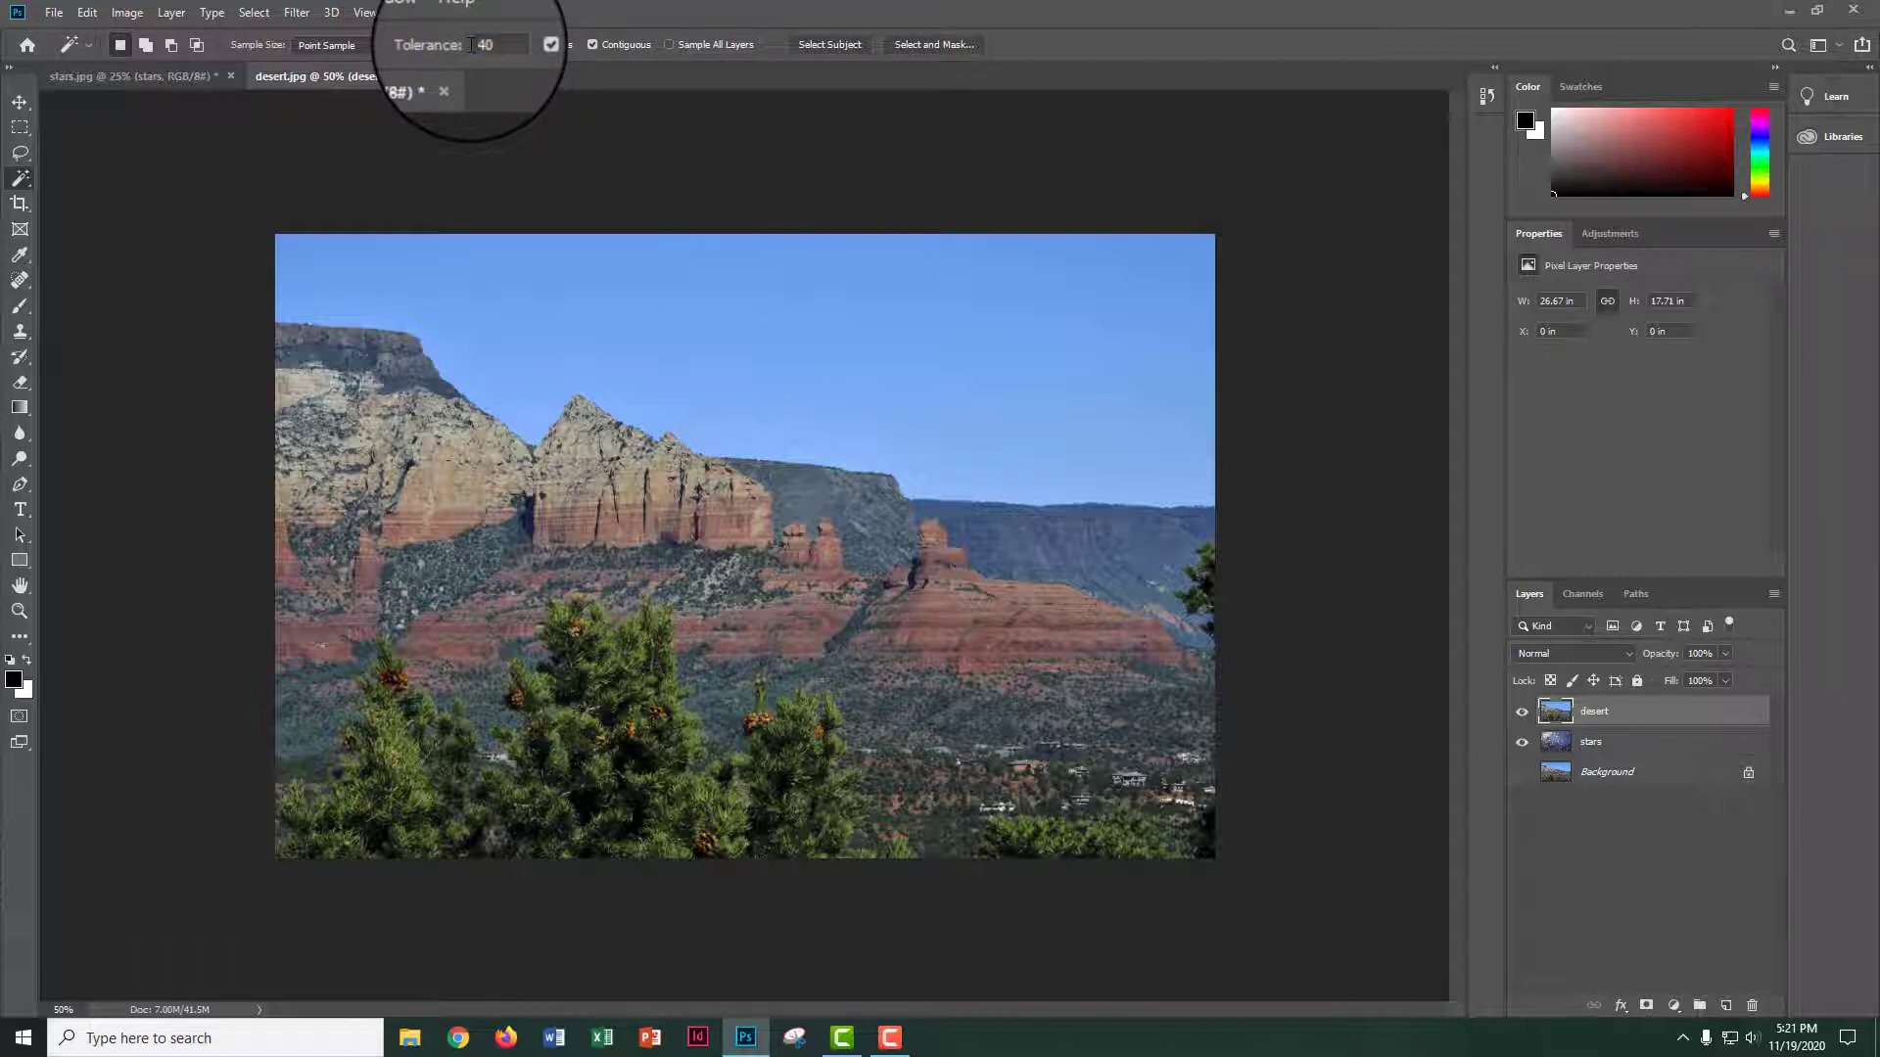
click(657, 328)
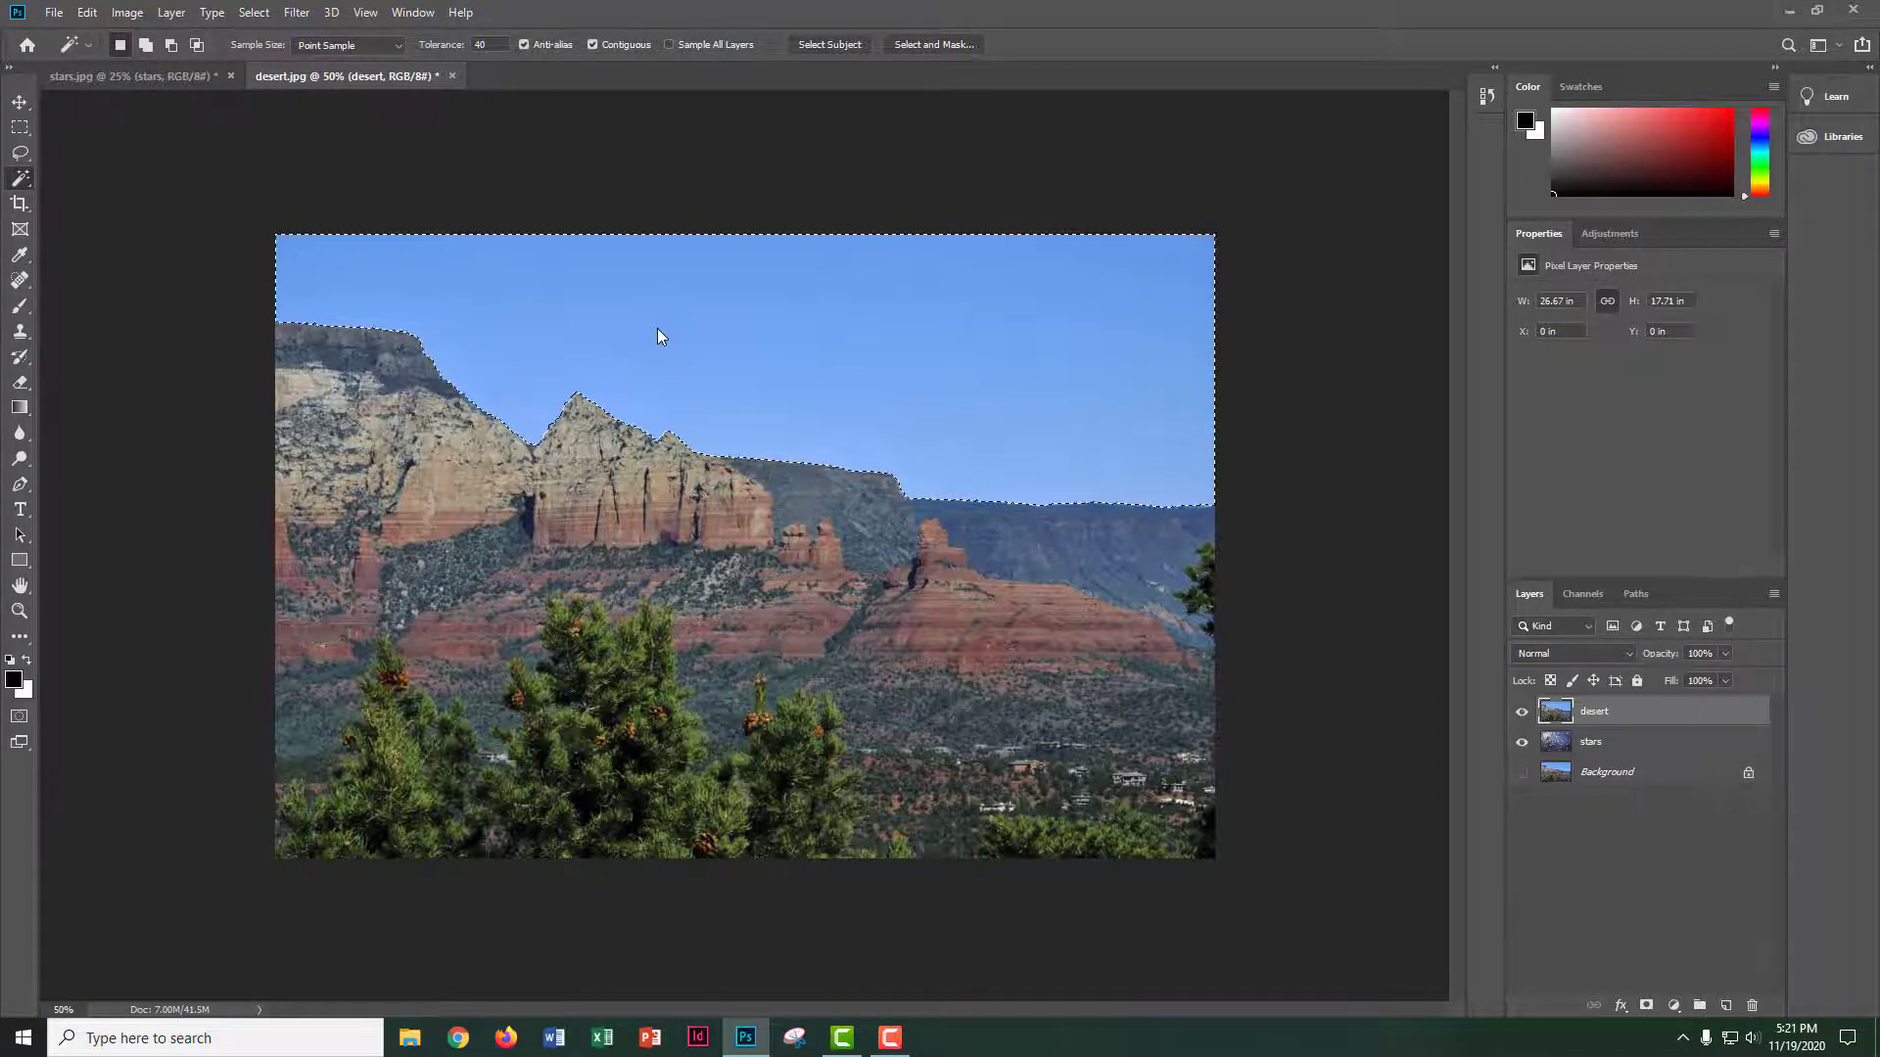
- Cut the selected sky onto its own layer and delete that layer
right_click(658, 329)
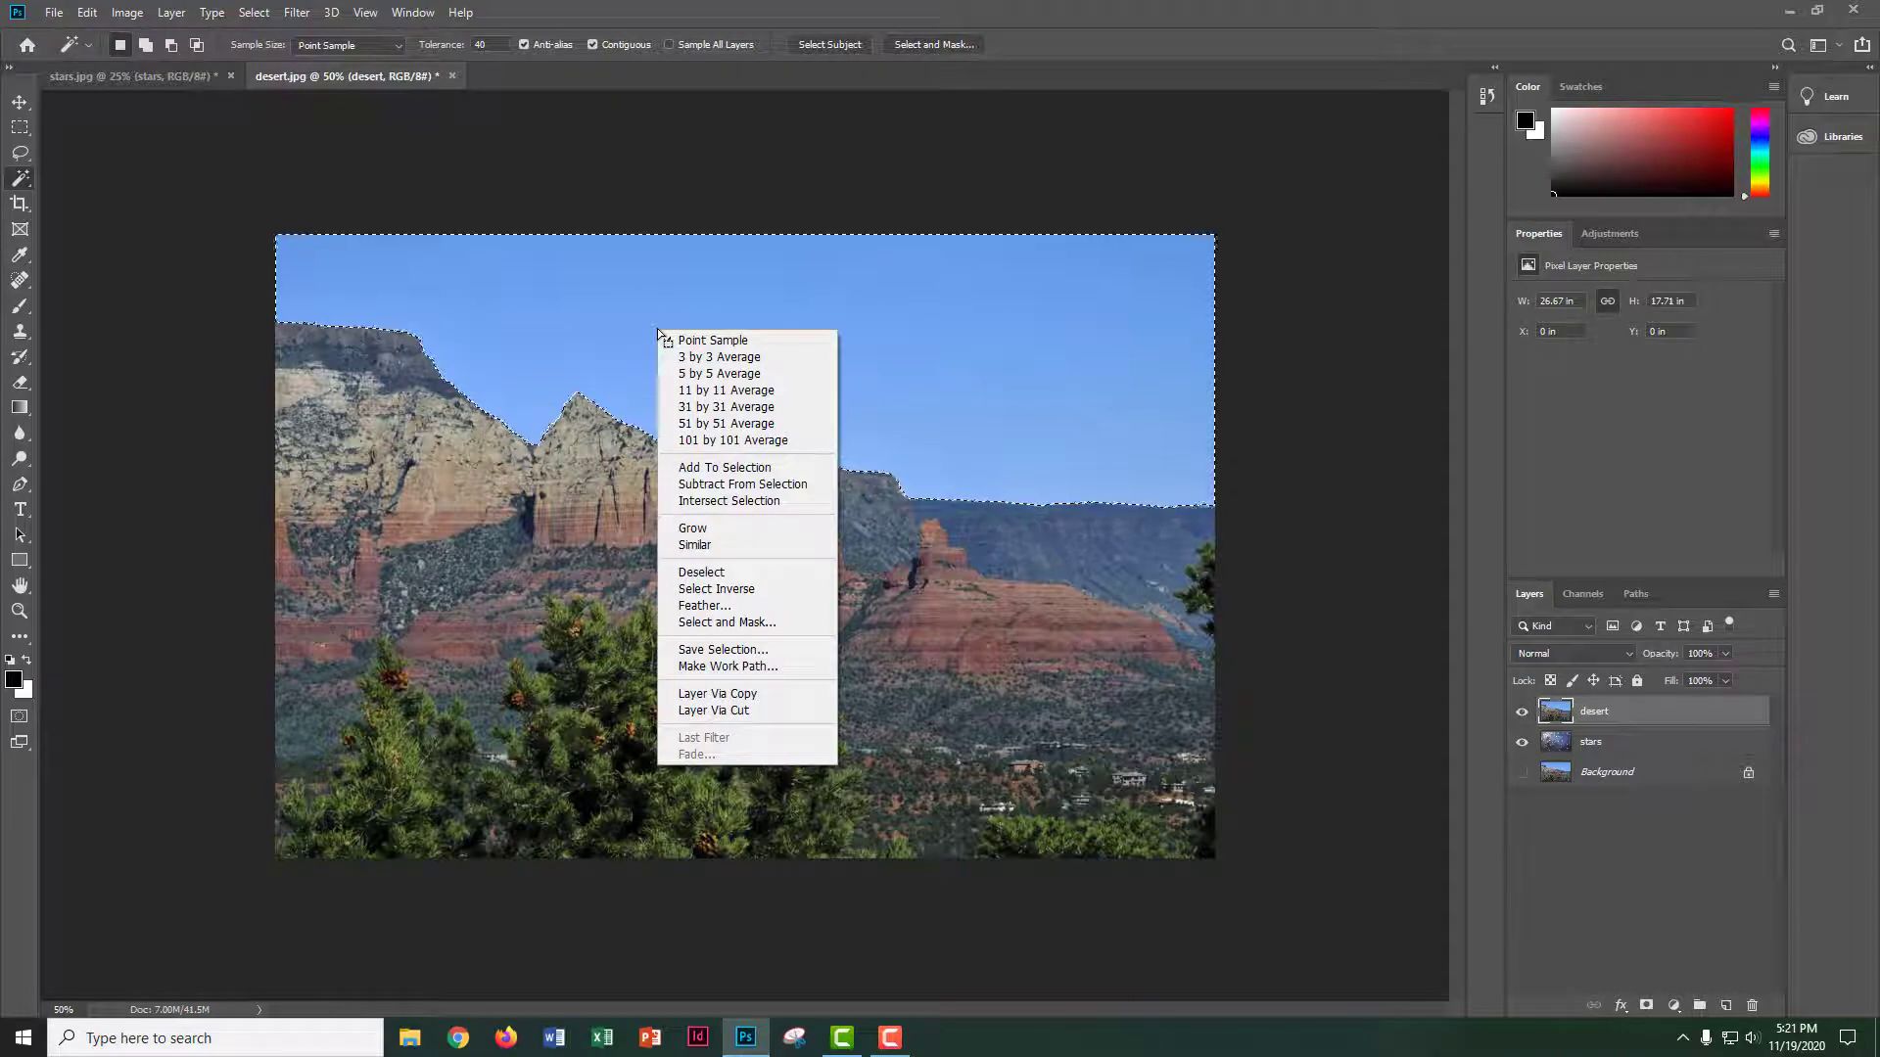
click(689, 710)
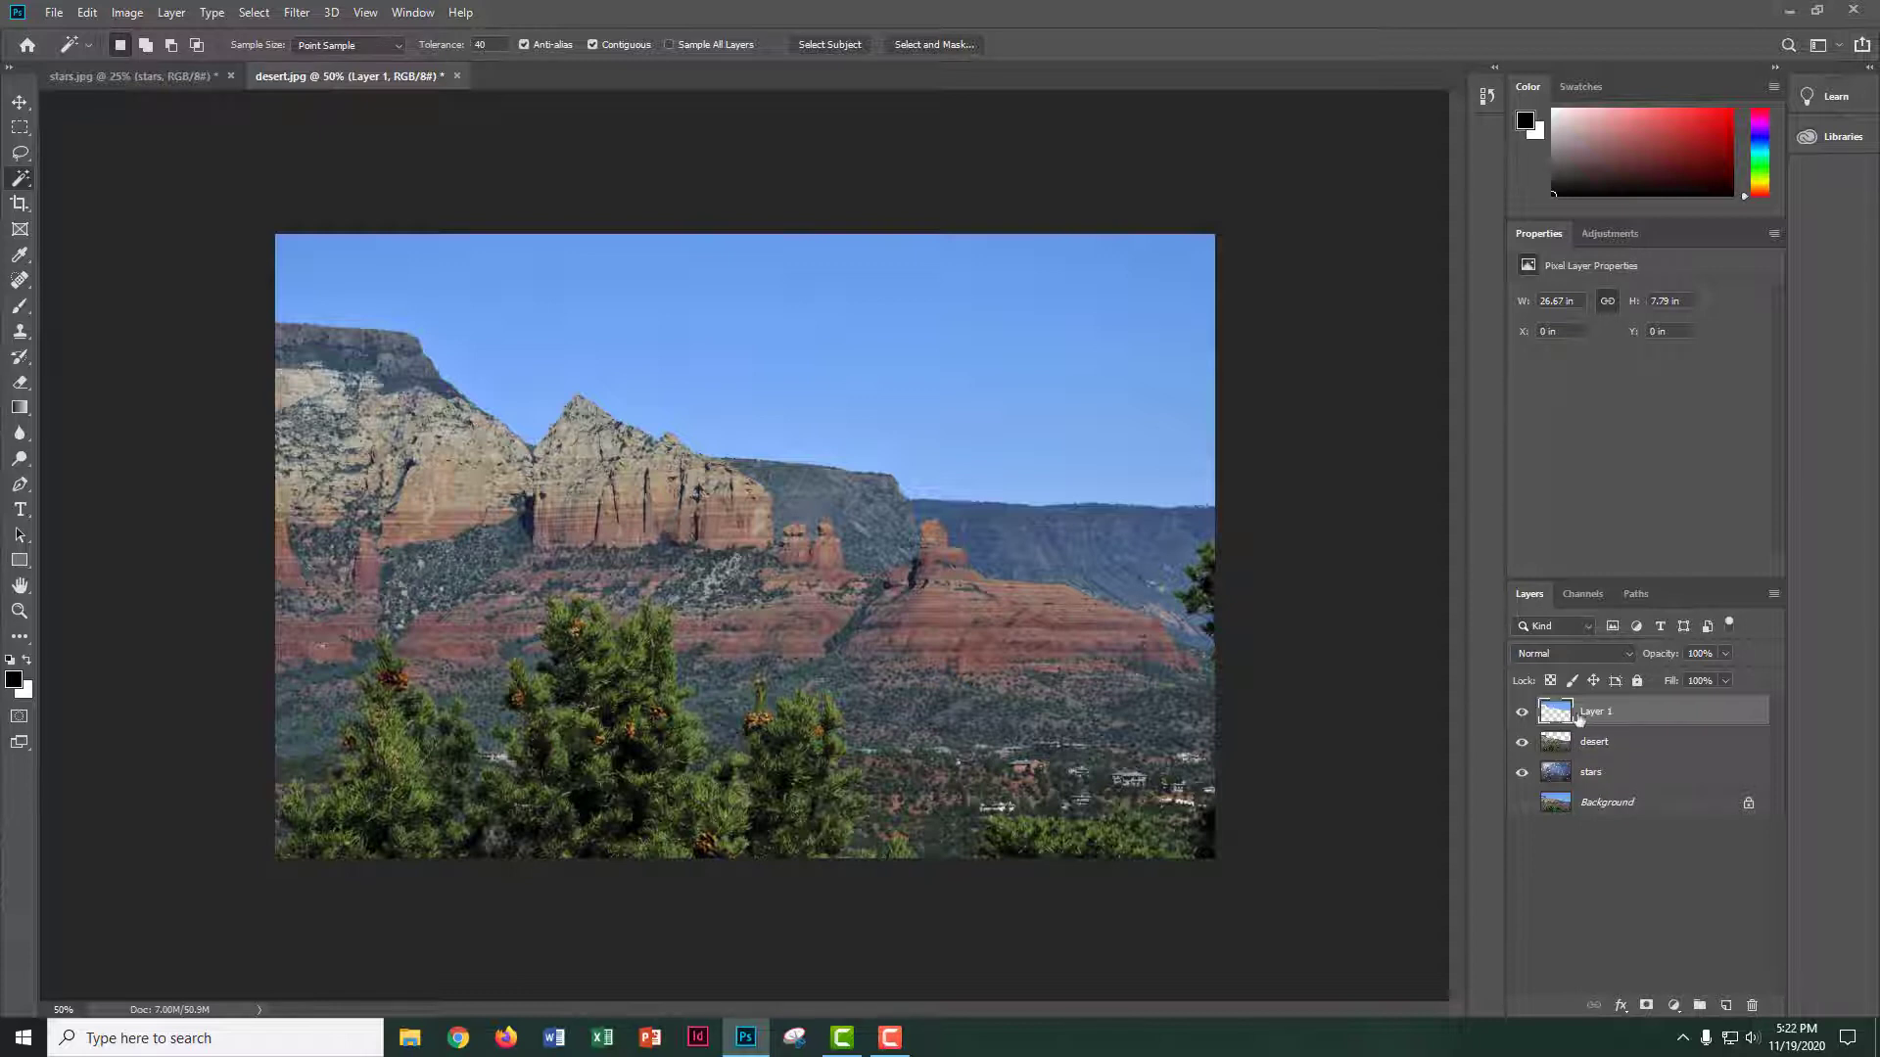
drag(1655, 714, 1751, 1005)
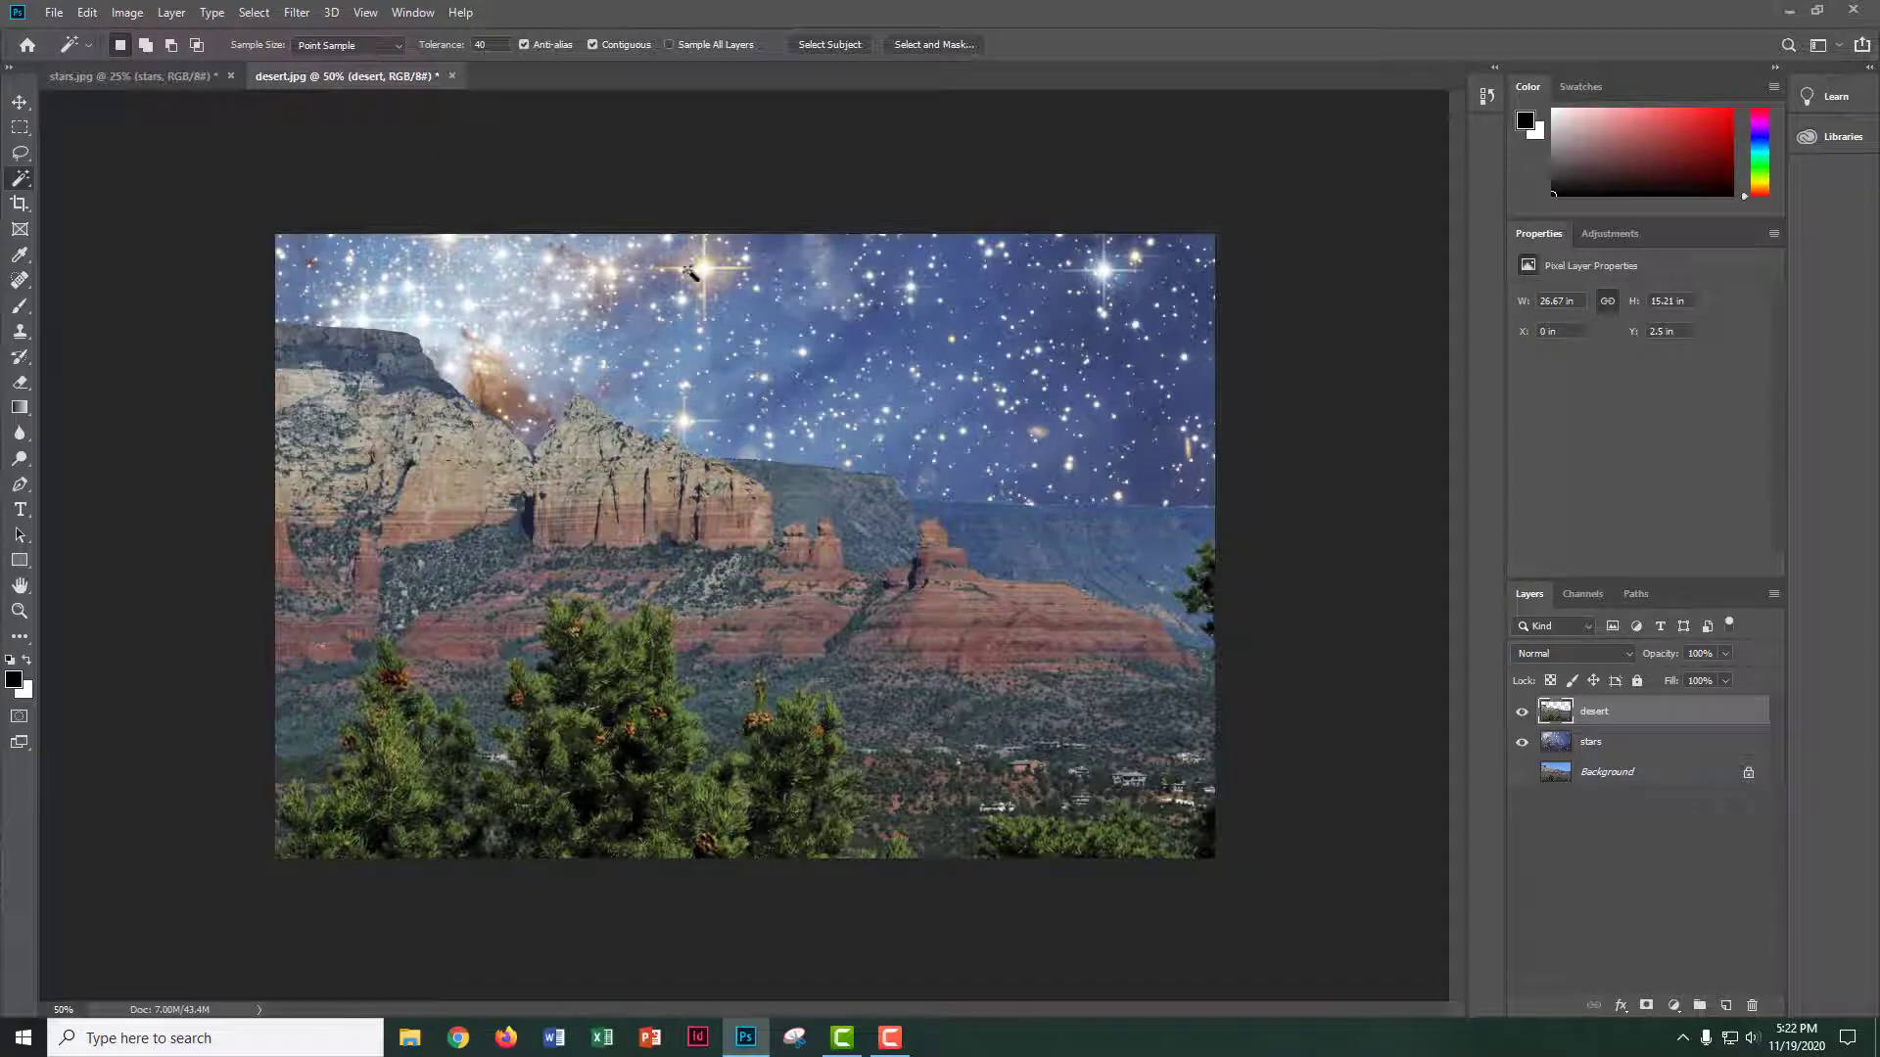
- Darken the desert layer with a Hue/Saturation adjustment, setting the Master lightness to -70
click(128, 13)
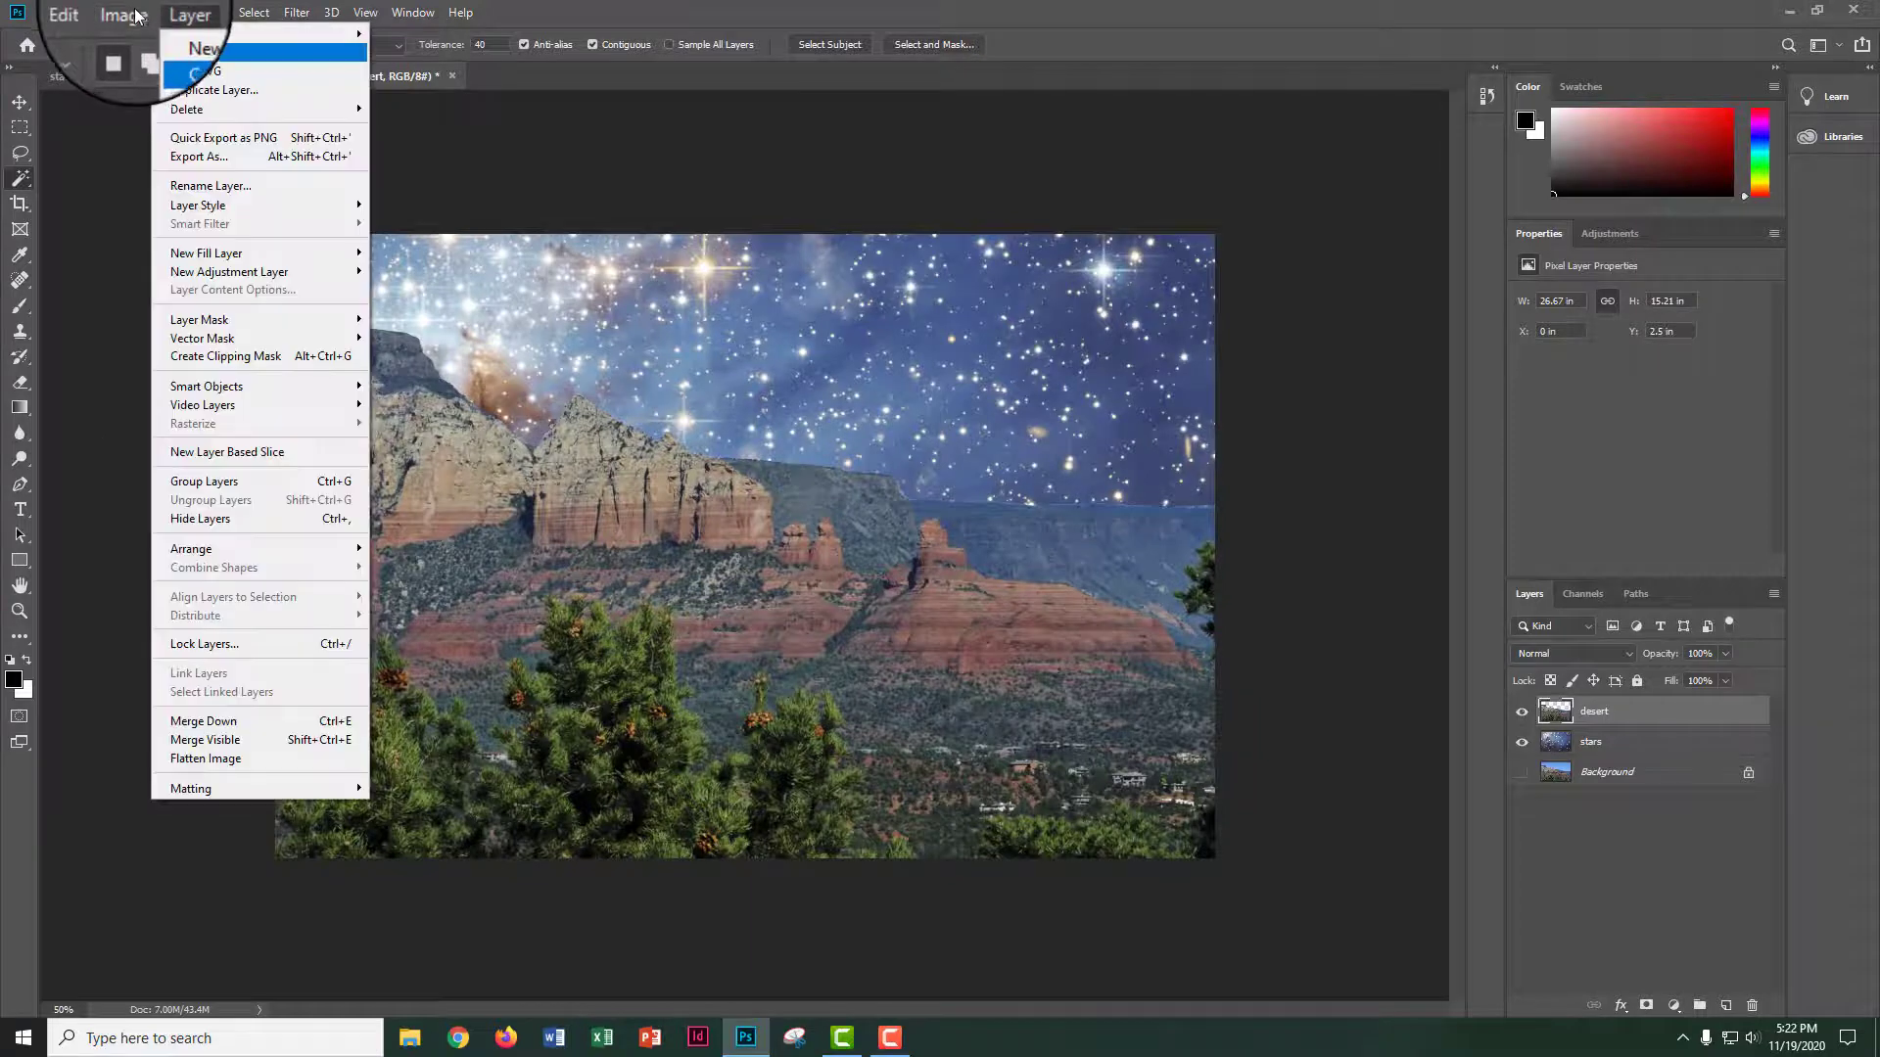
mouse_move(135, 64)
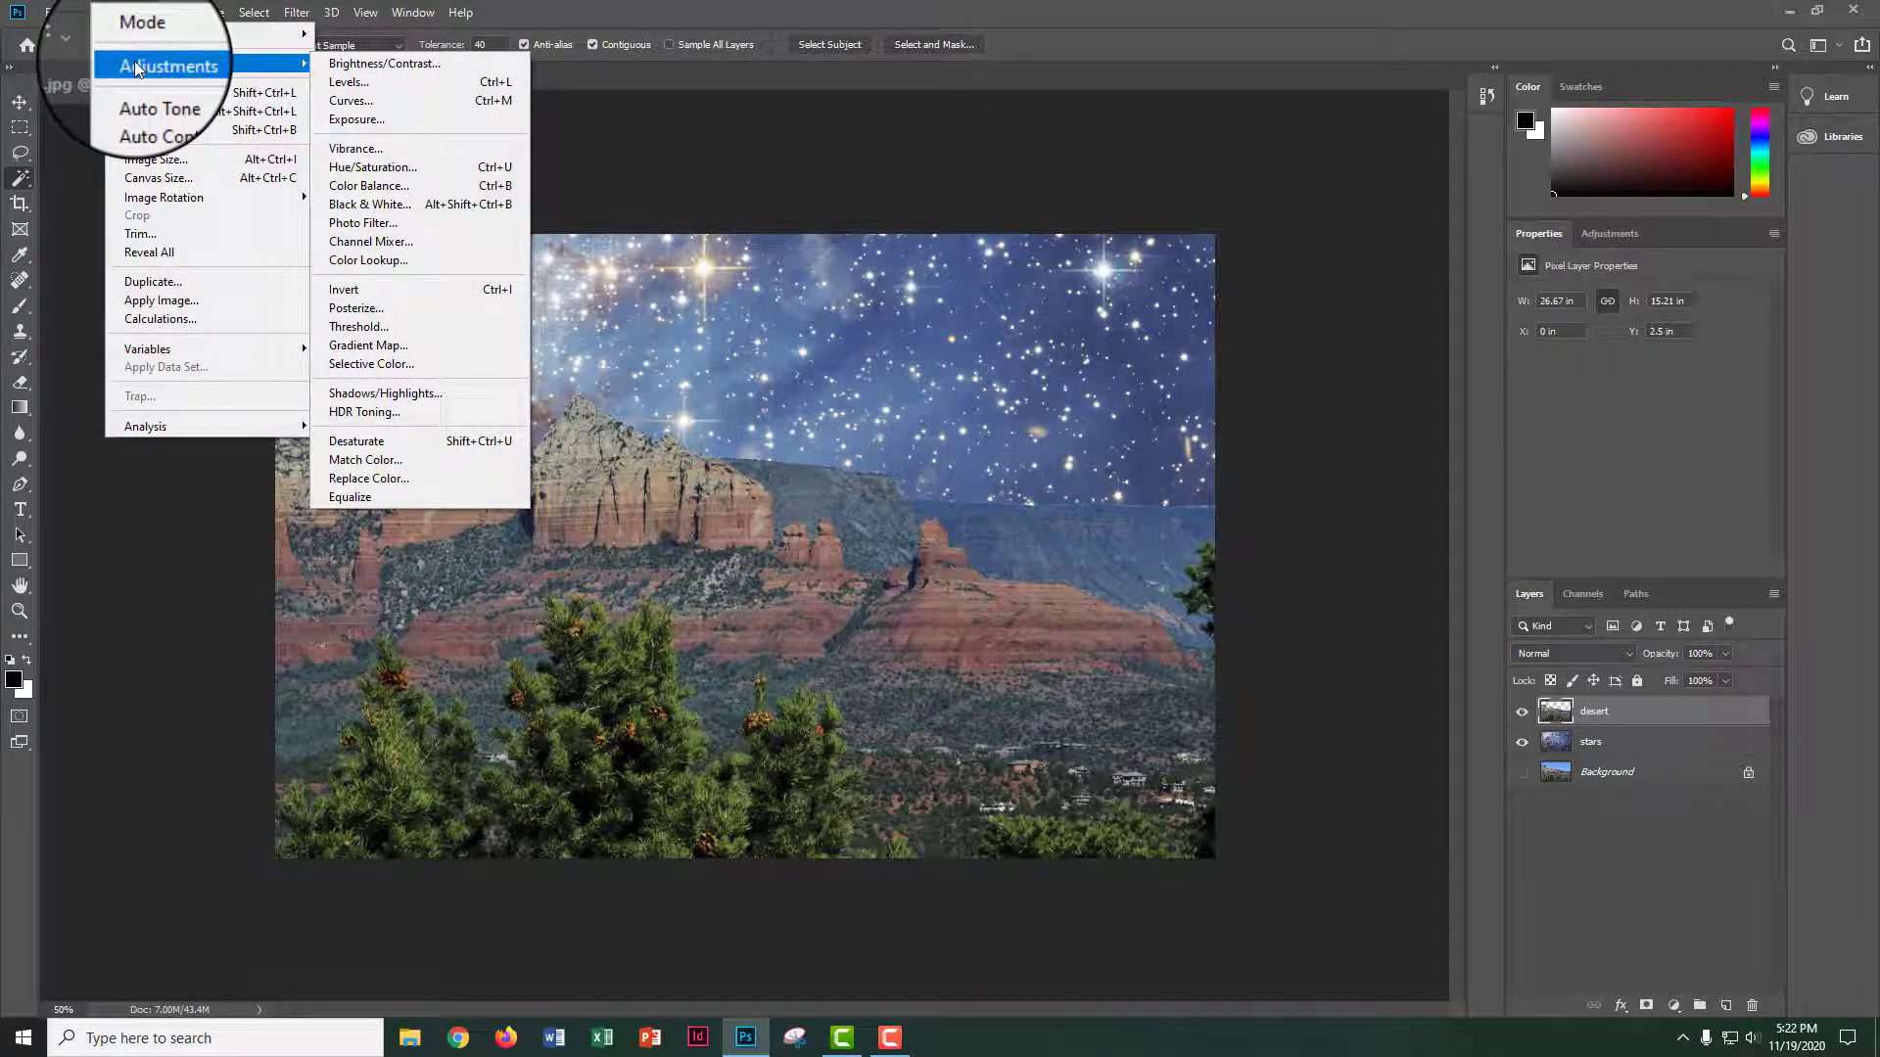
click(428, 168)
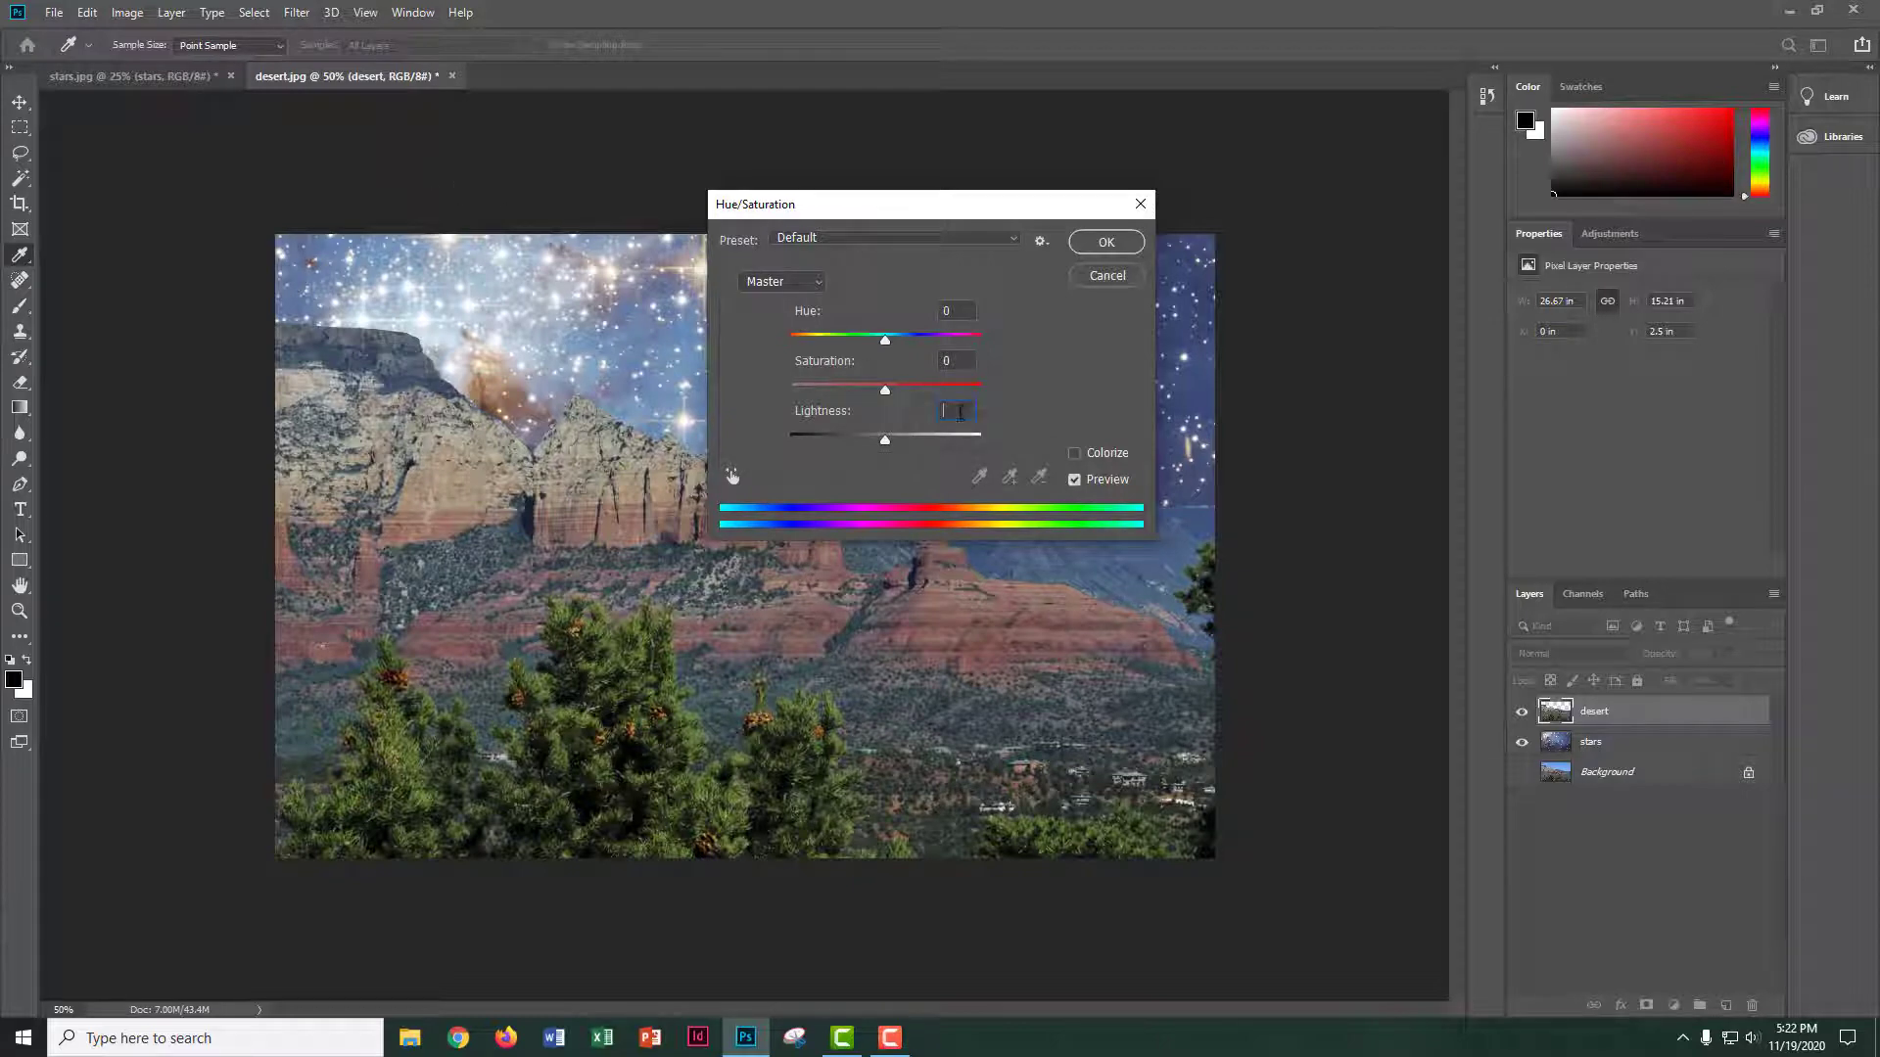
text(-70)
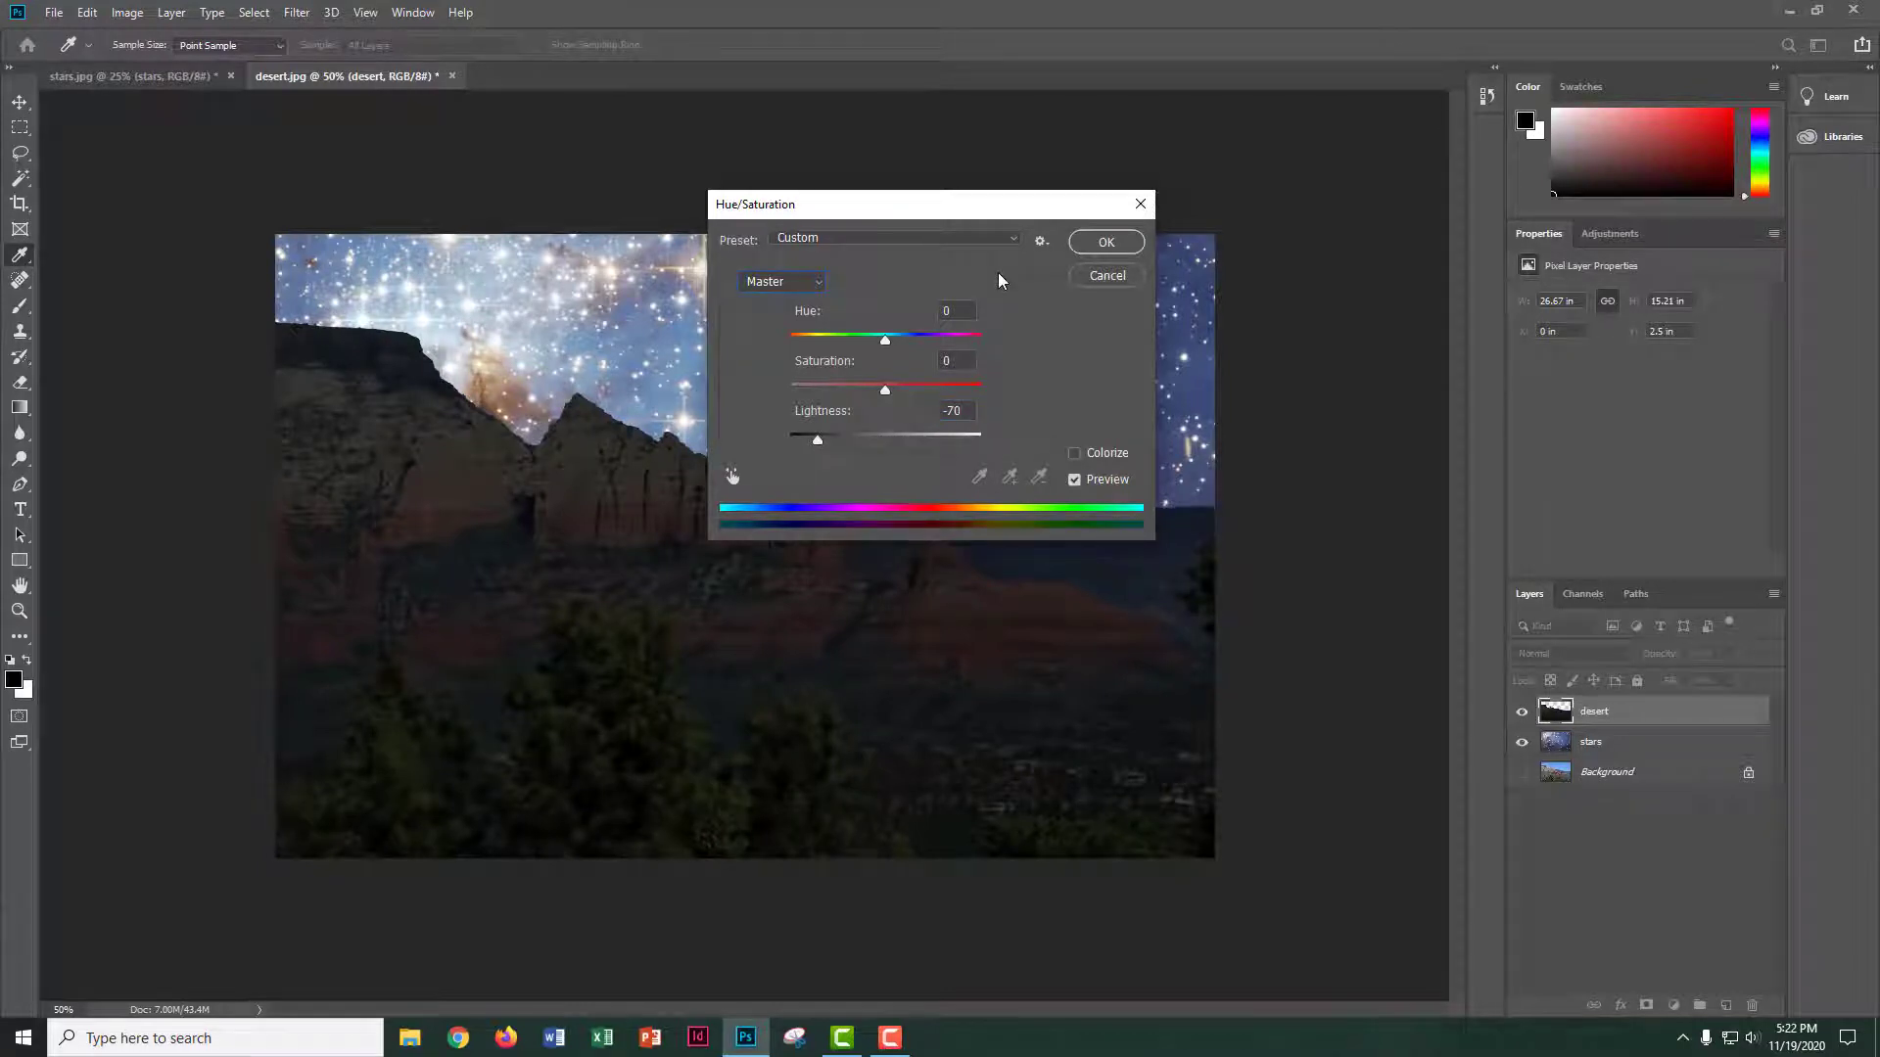
- Set the saturation of the Reds to +30 in the desert layer's Hue/Saturation adjustment
click(818, 283)
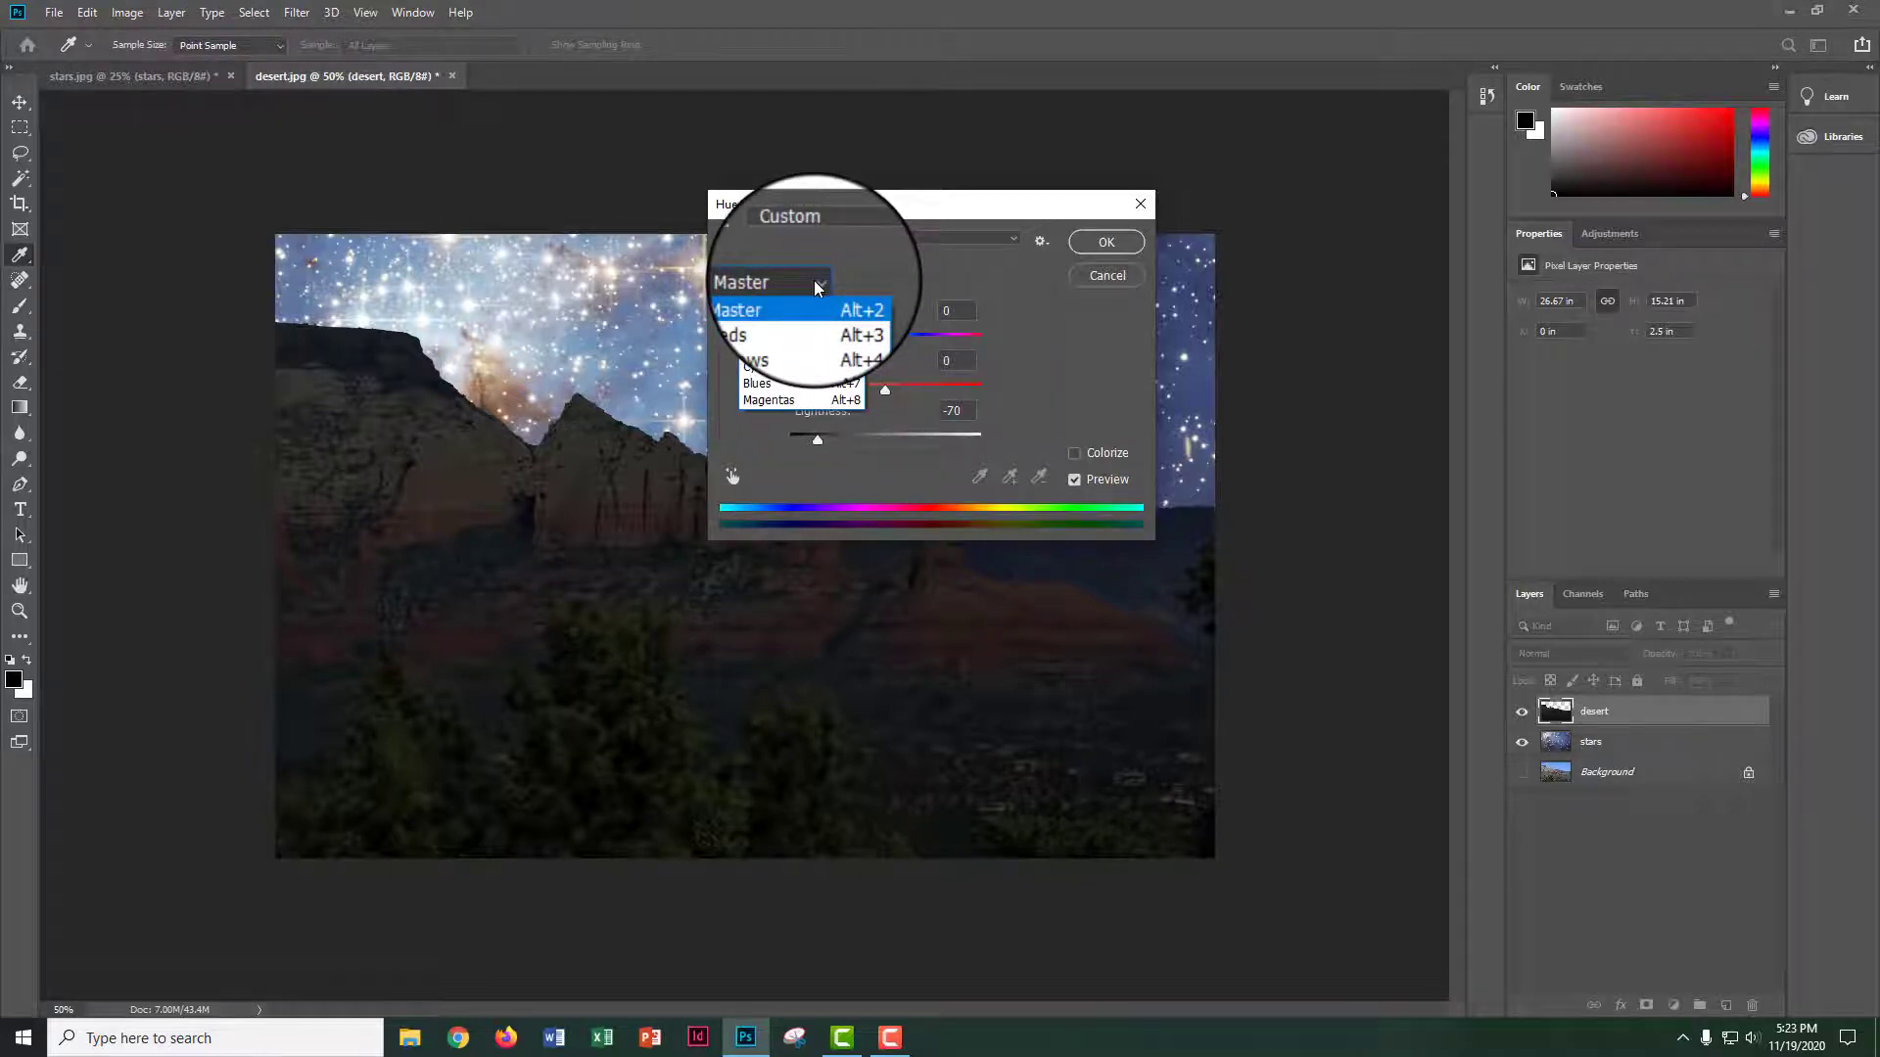
click(779, 316)
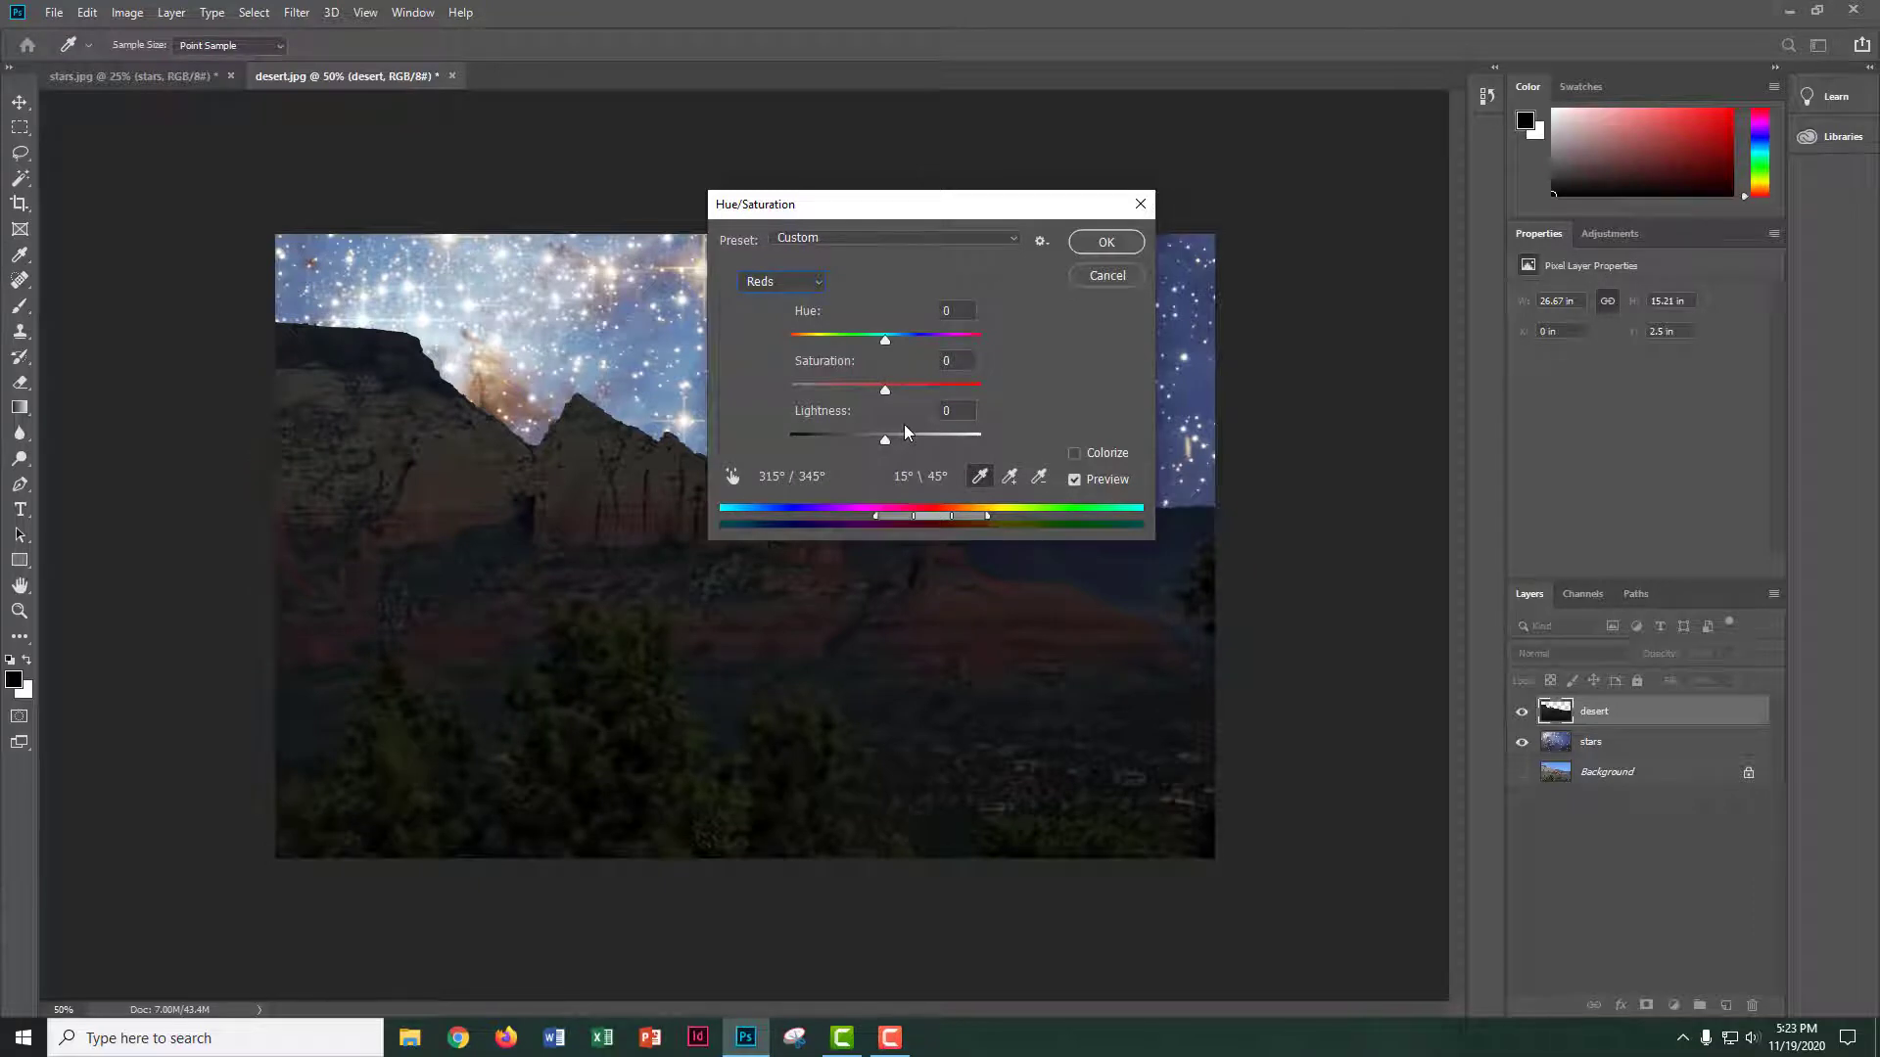
drag(954, 362, 895, 370)
text(30)
- Set the lightness of the Cyans to -25 in the desert layer's Hue/Saturation adjustment
click(820, 284)
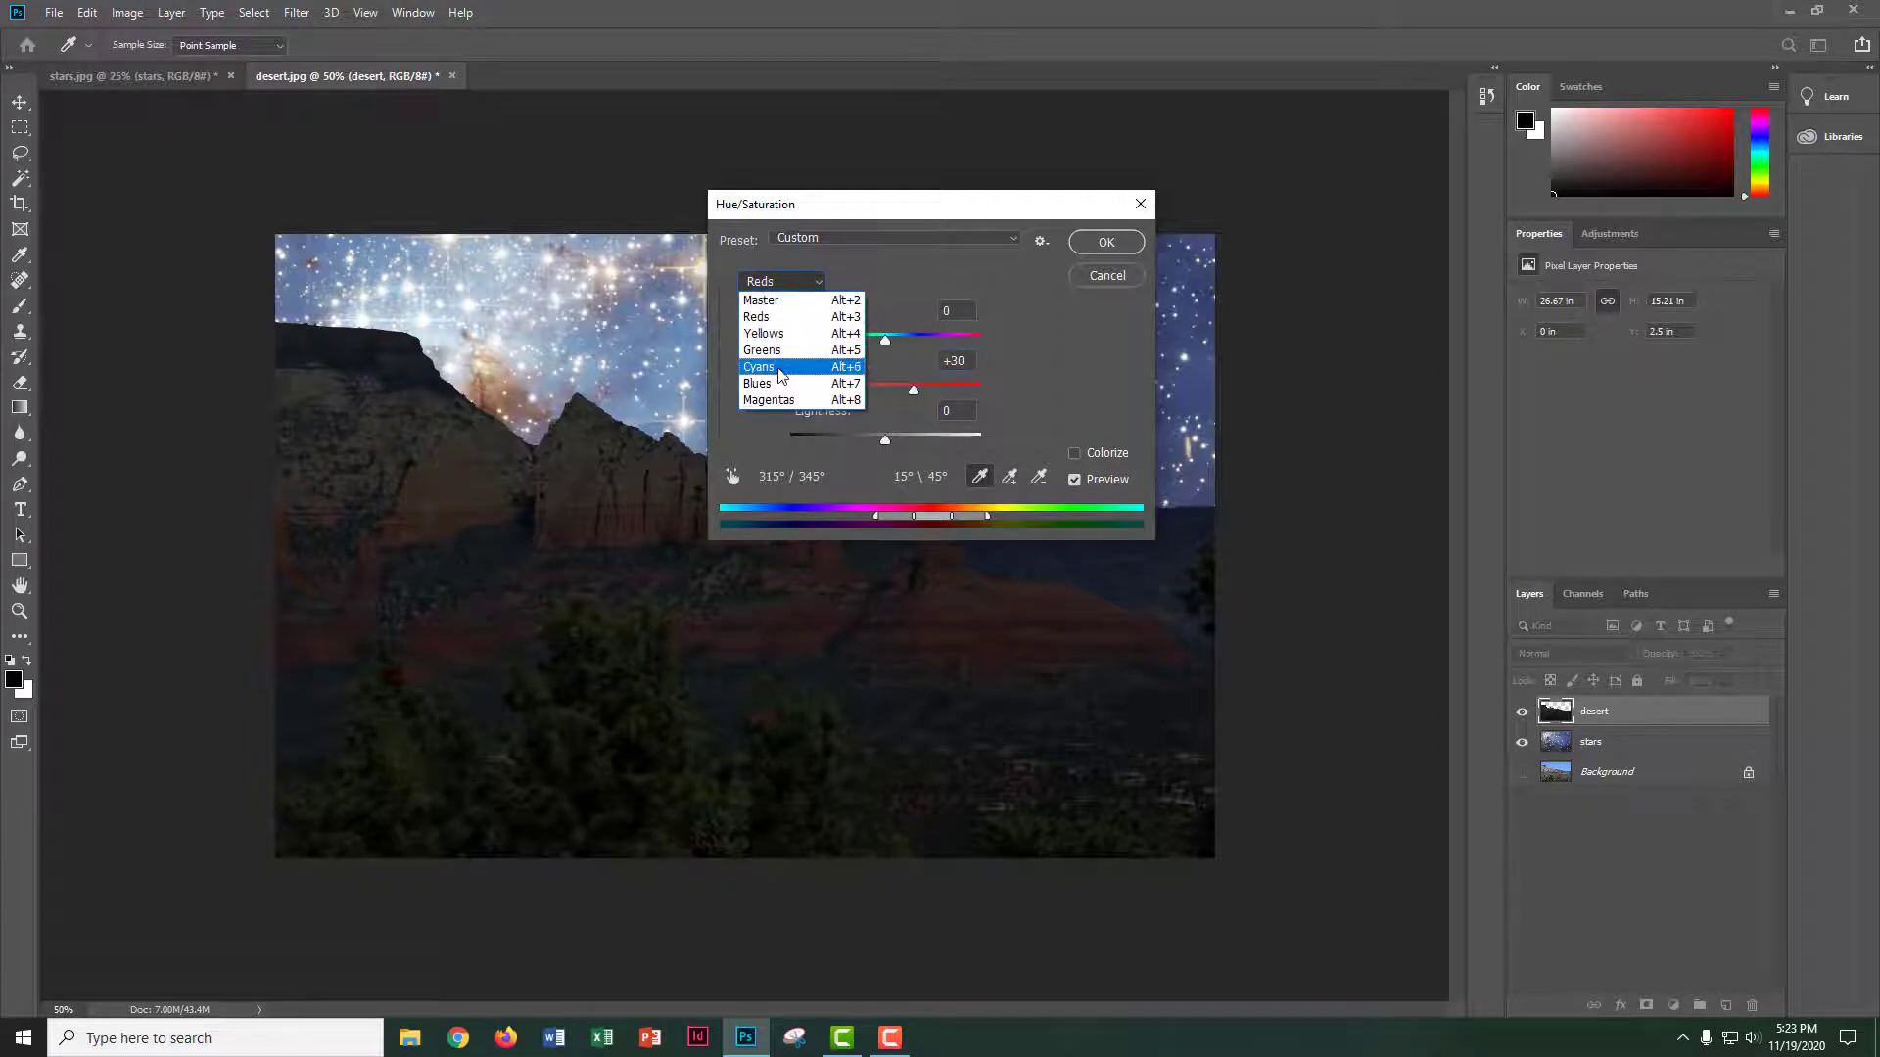
click(779, 367)
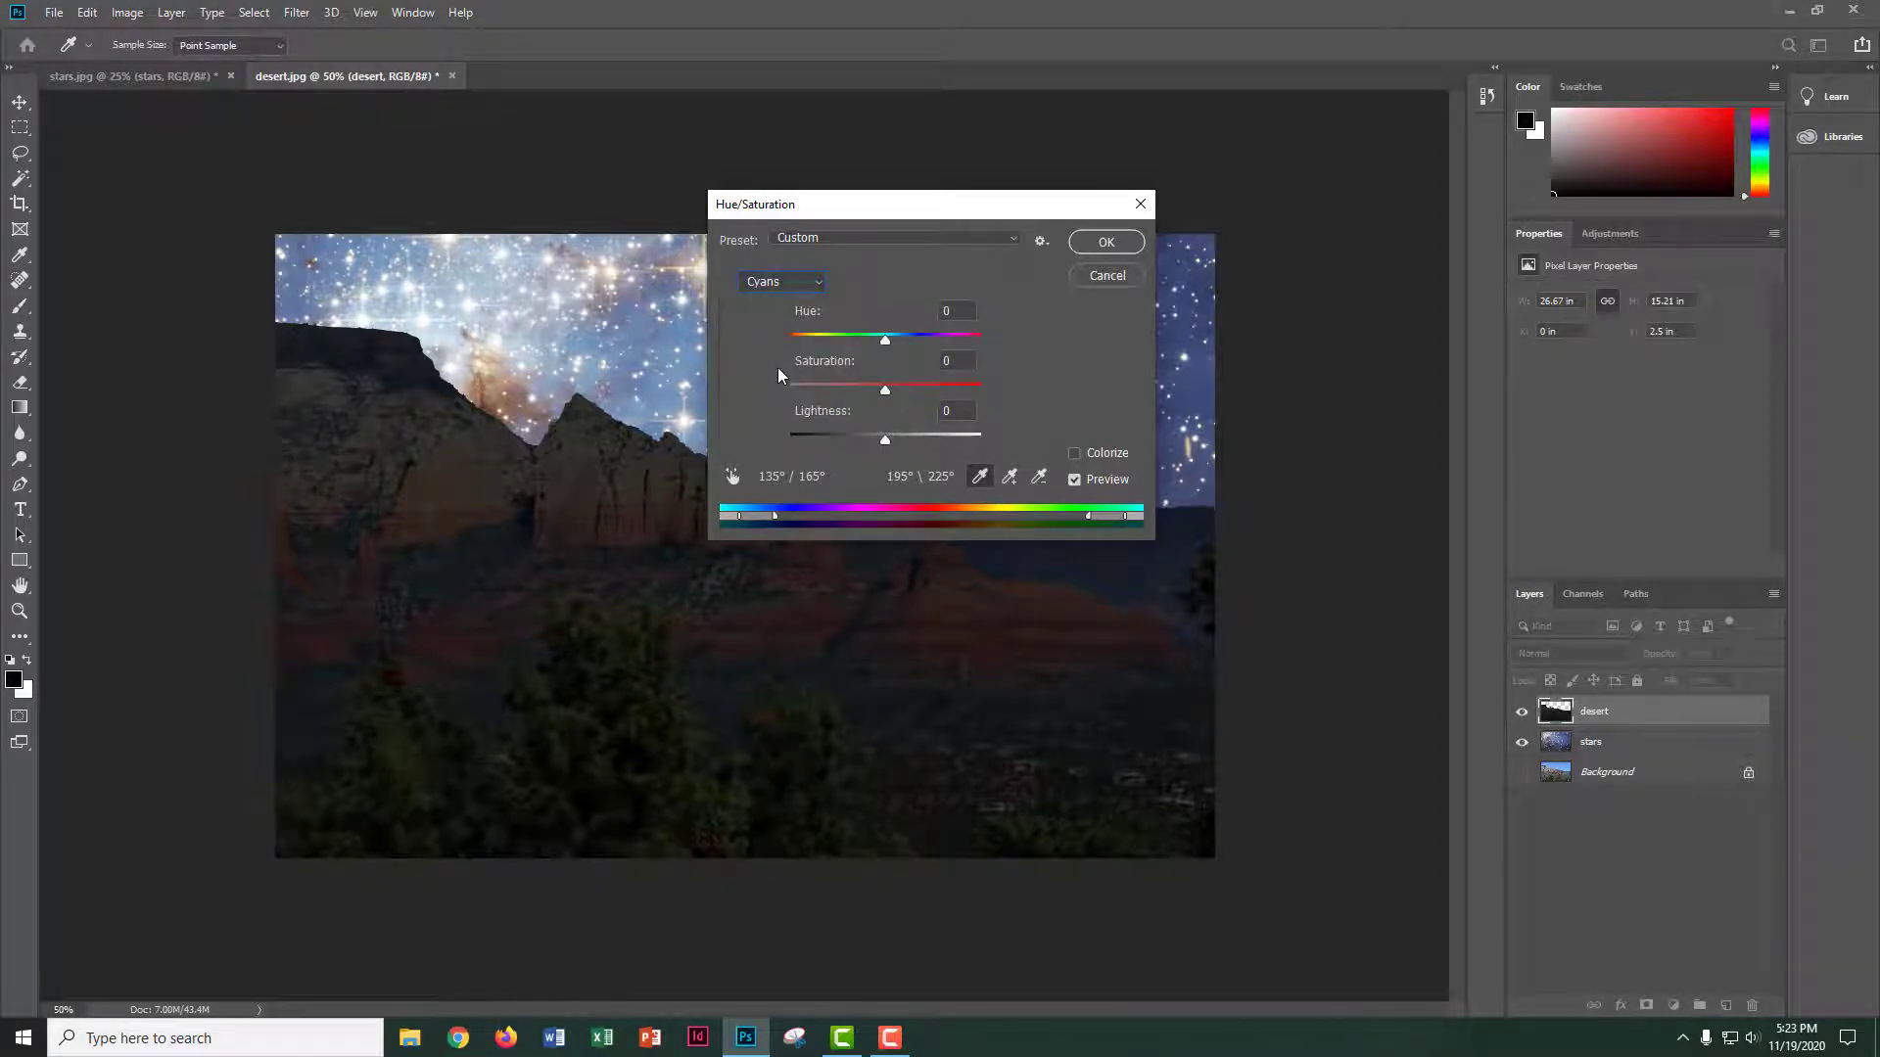
click(964, 417)
text(-25)
- Set the lightness of the Blues to -35 and apply the Hue/Saturation adjustment to the desert layer
click(809, 284)
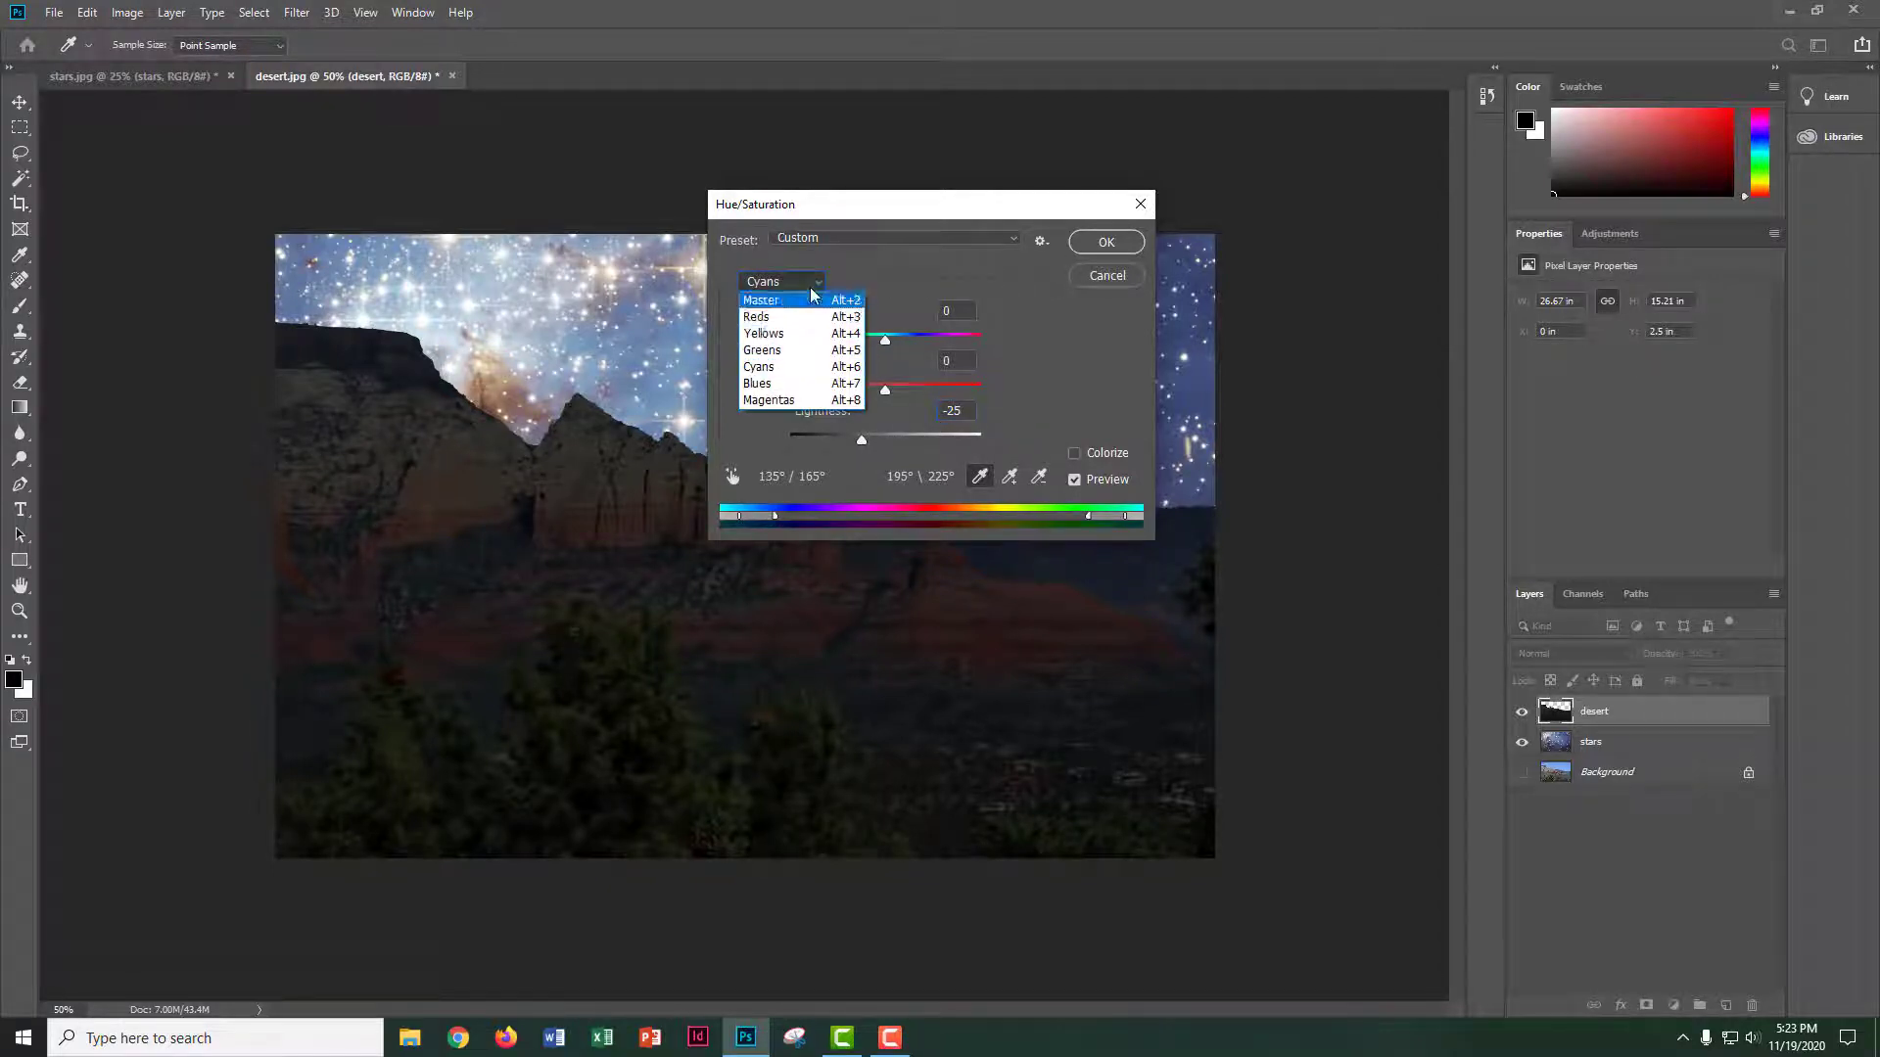
click(767, 381)
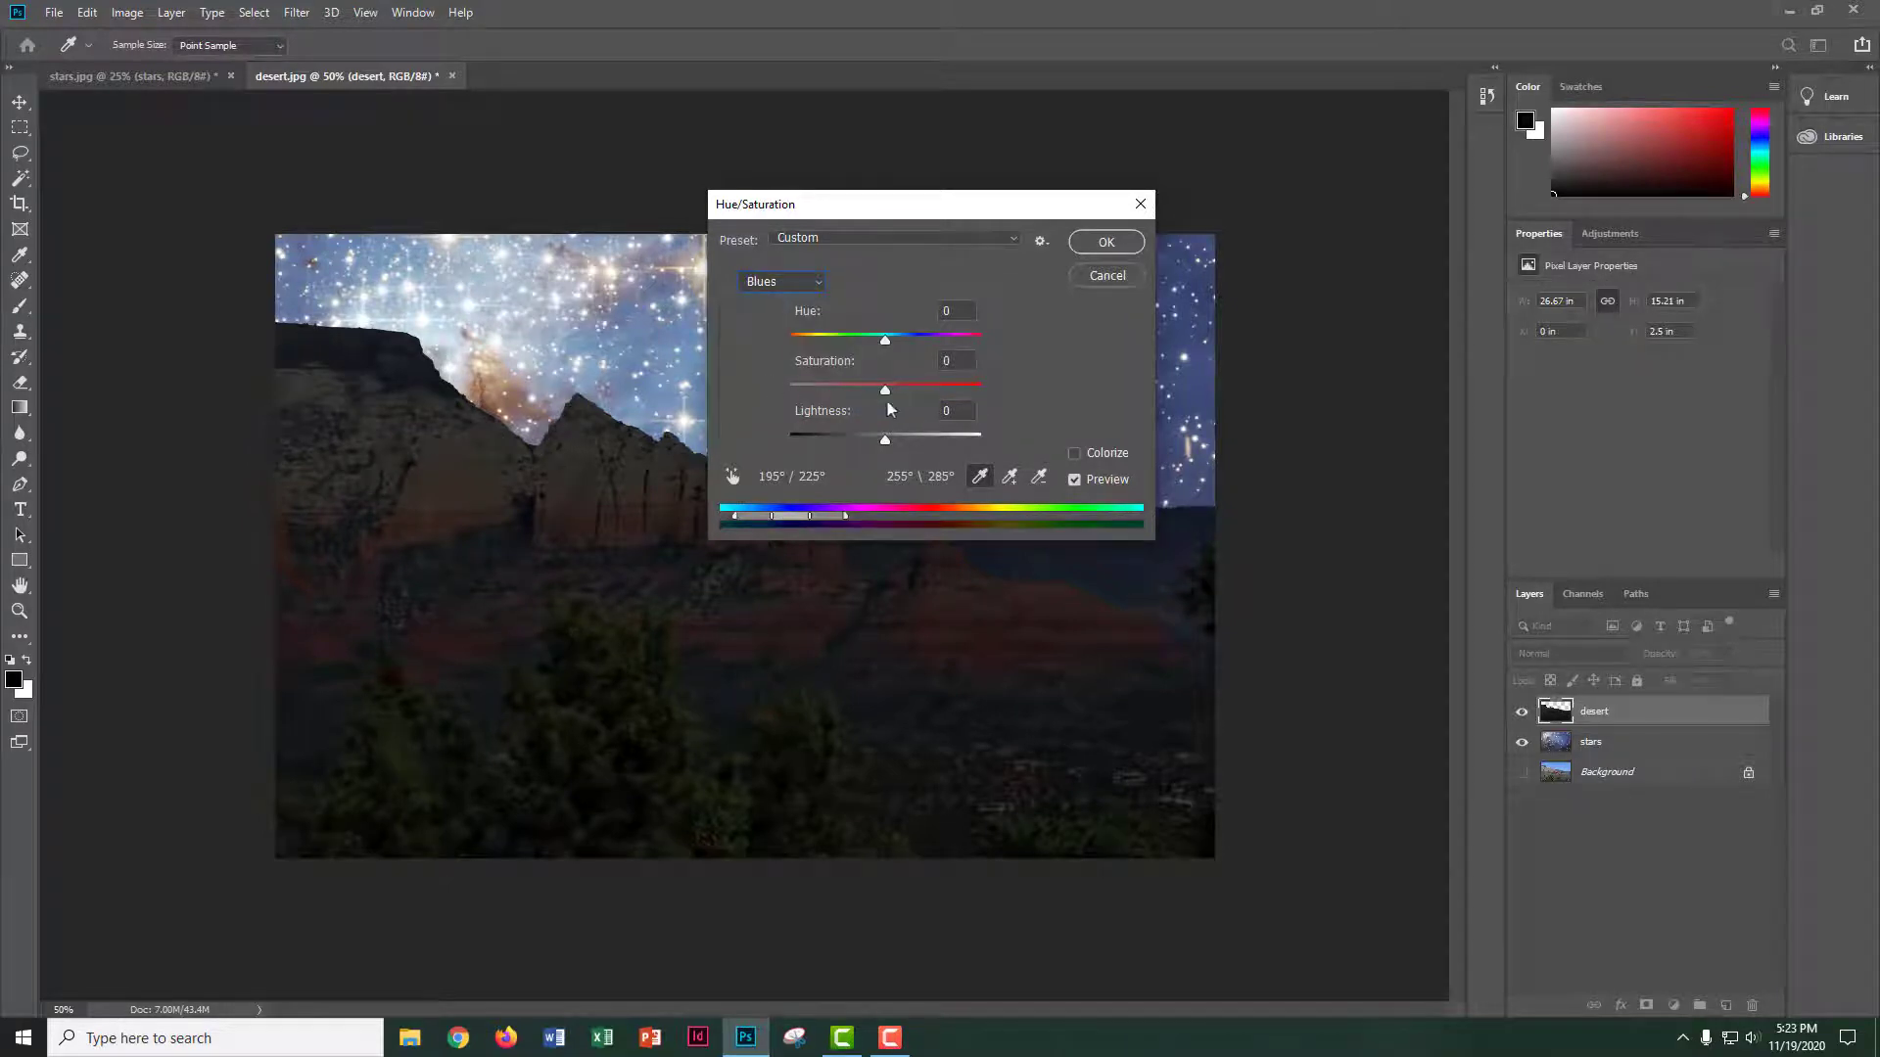
click(939, 413)
text(-35)
key(Tab)
click(1105, 241)
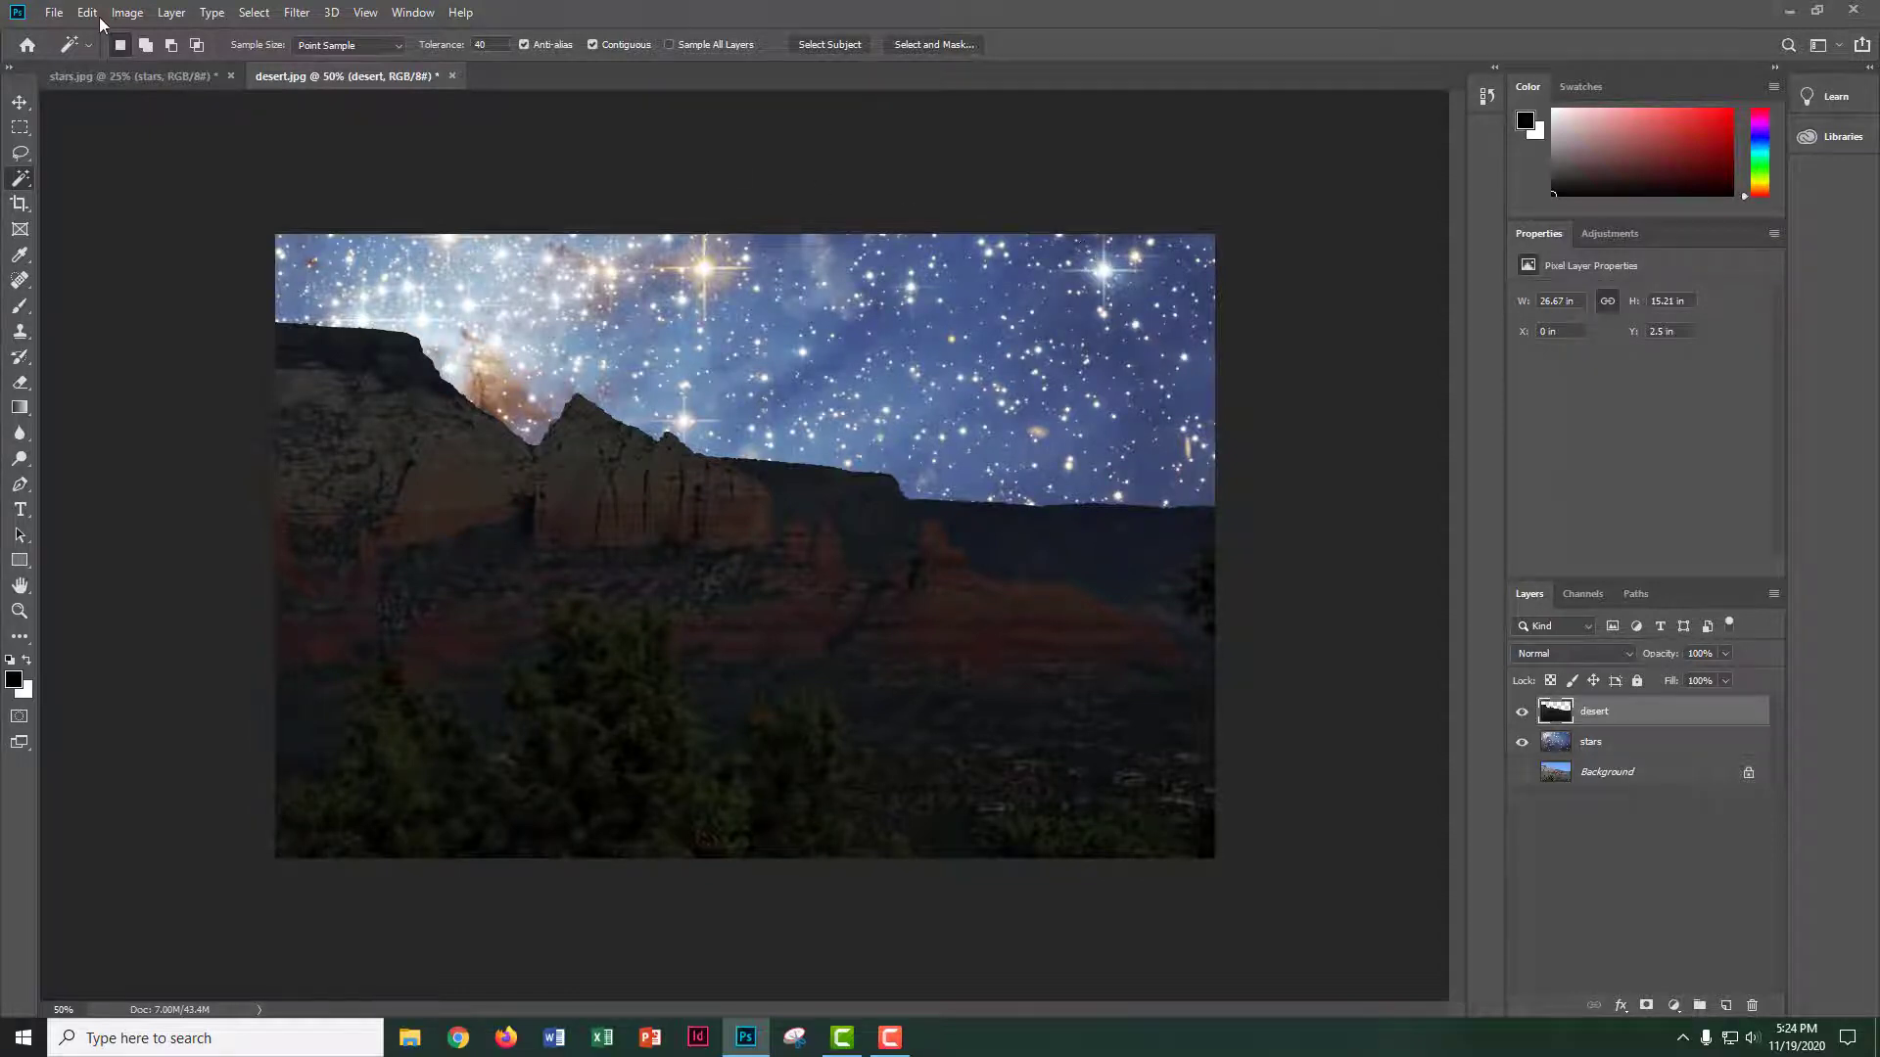
- Apply a Brightness/Contrast adjustment to the desert layer with brightness set to -35
click(133, 18)
mouse_move(149, 66)
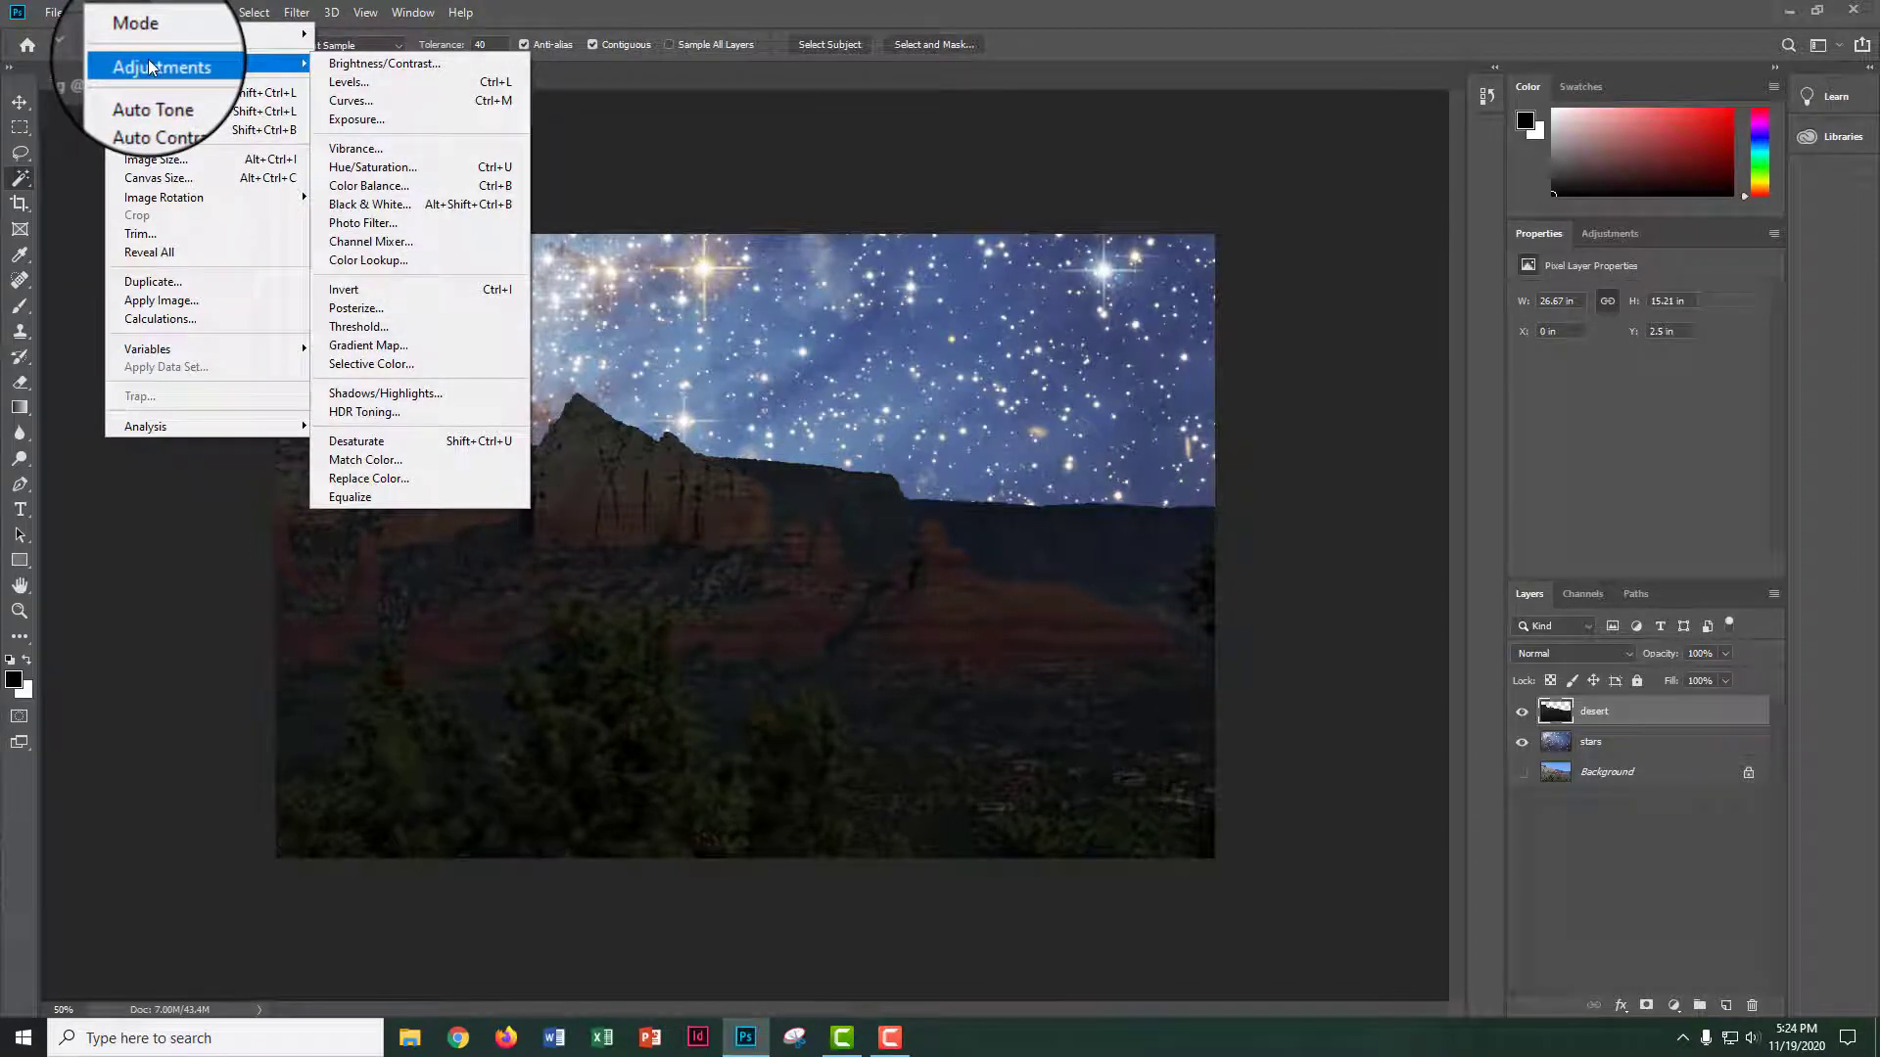
click(352, 64)
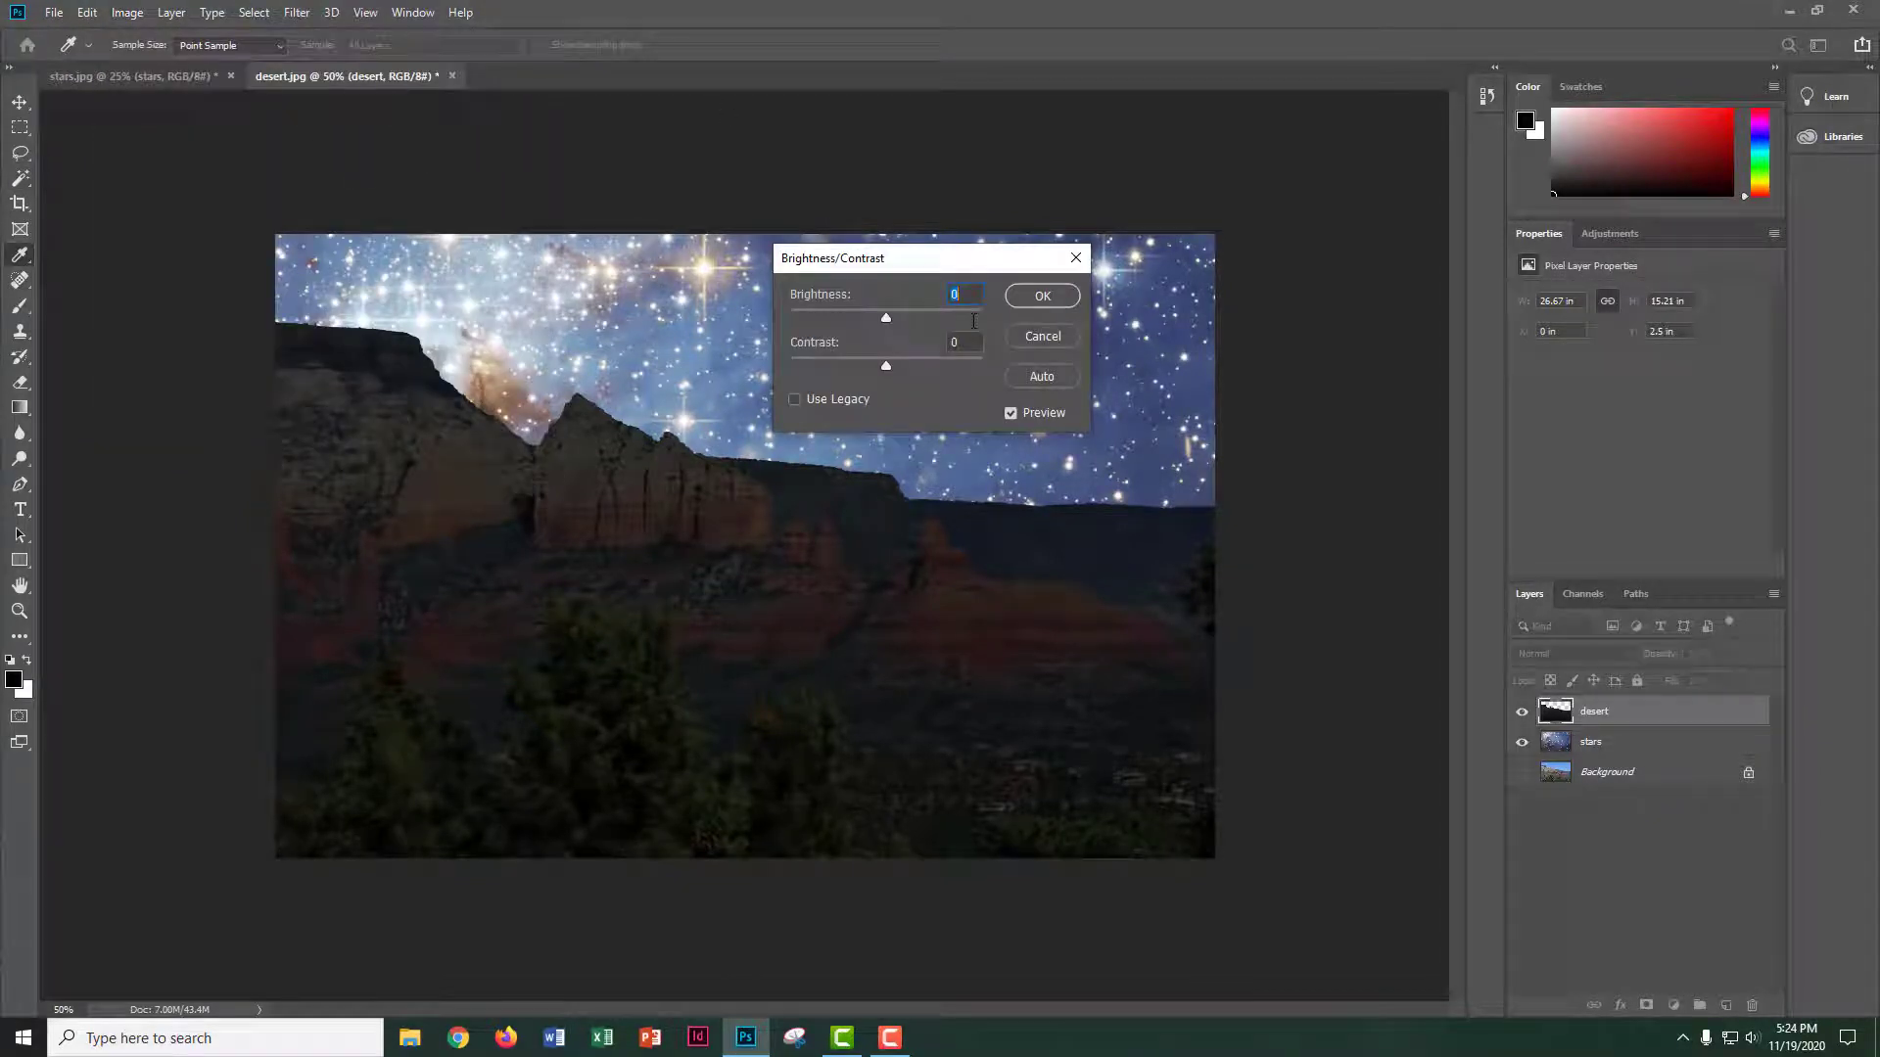
text(-35)
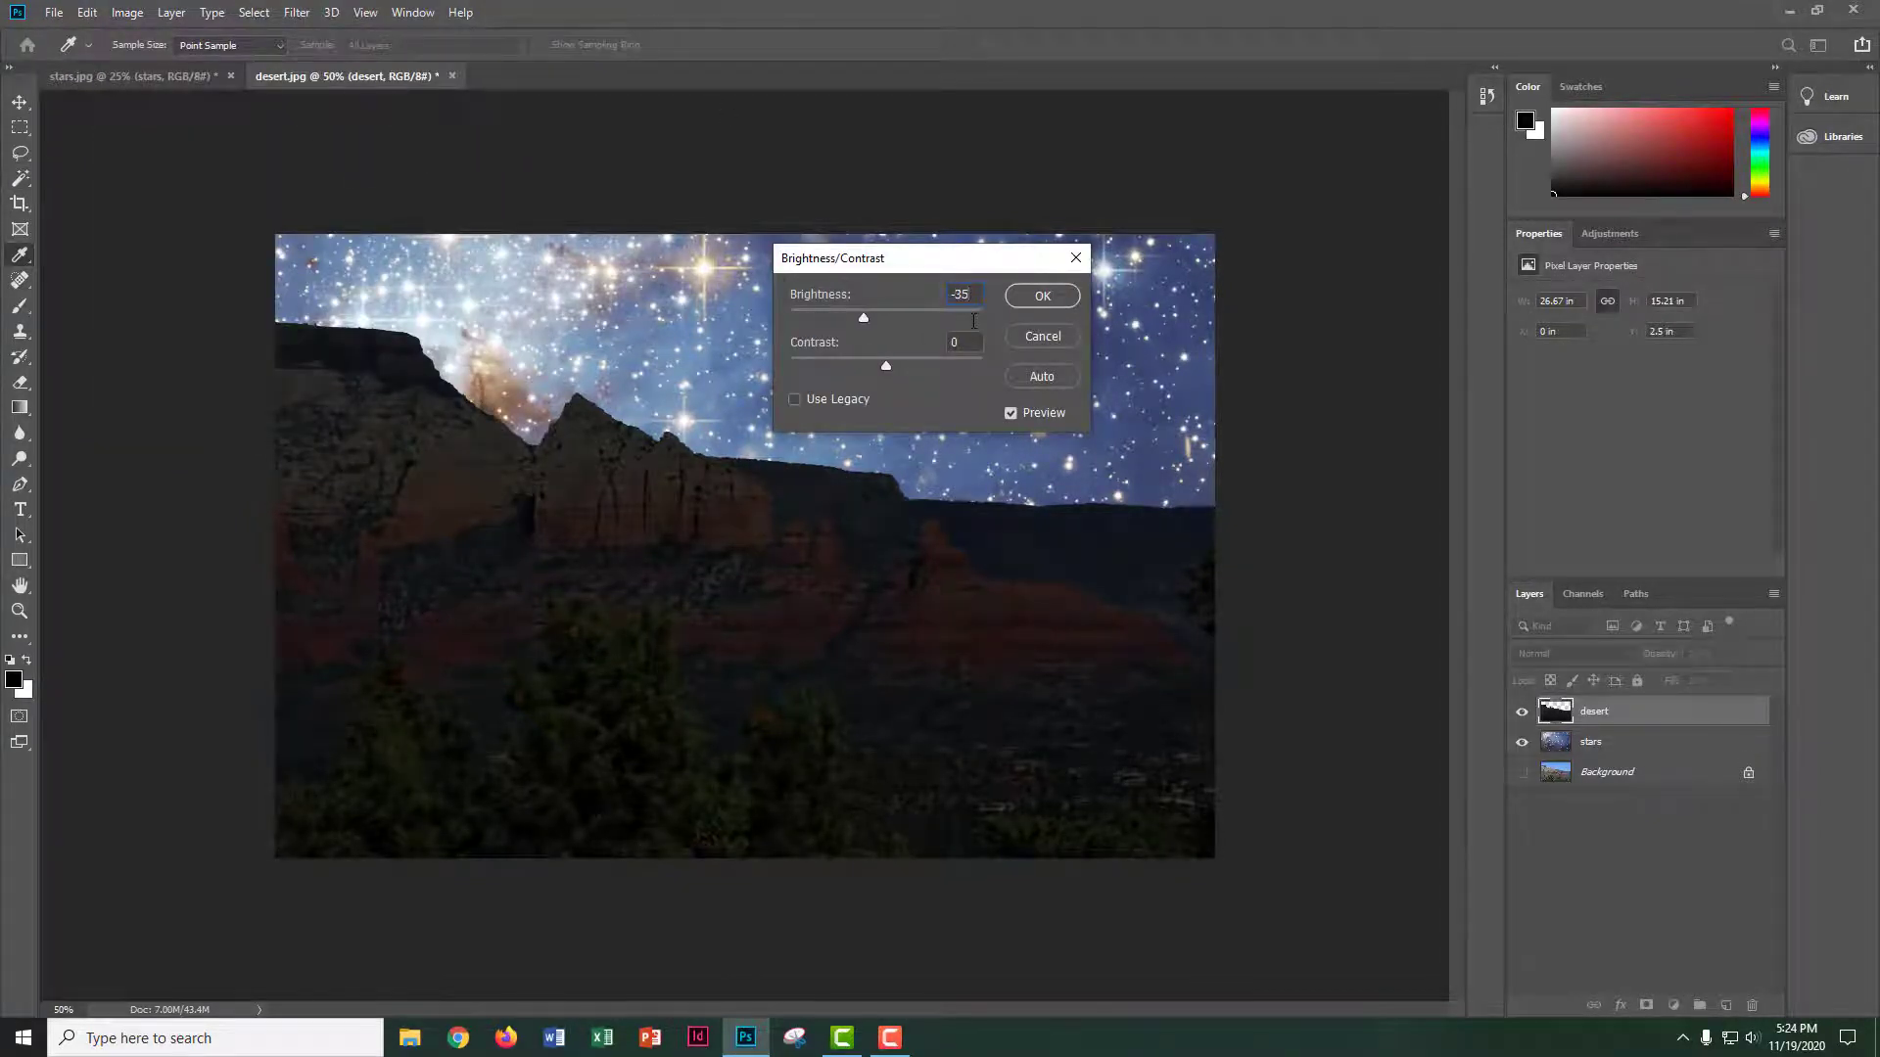
click(1044, 297)
key(w)
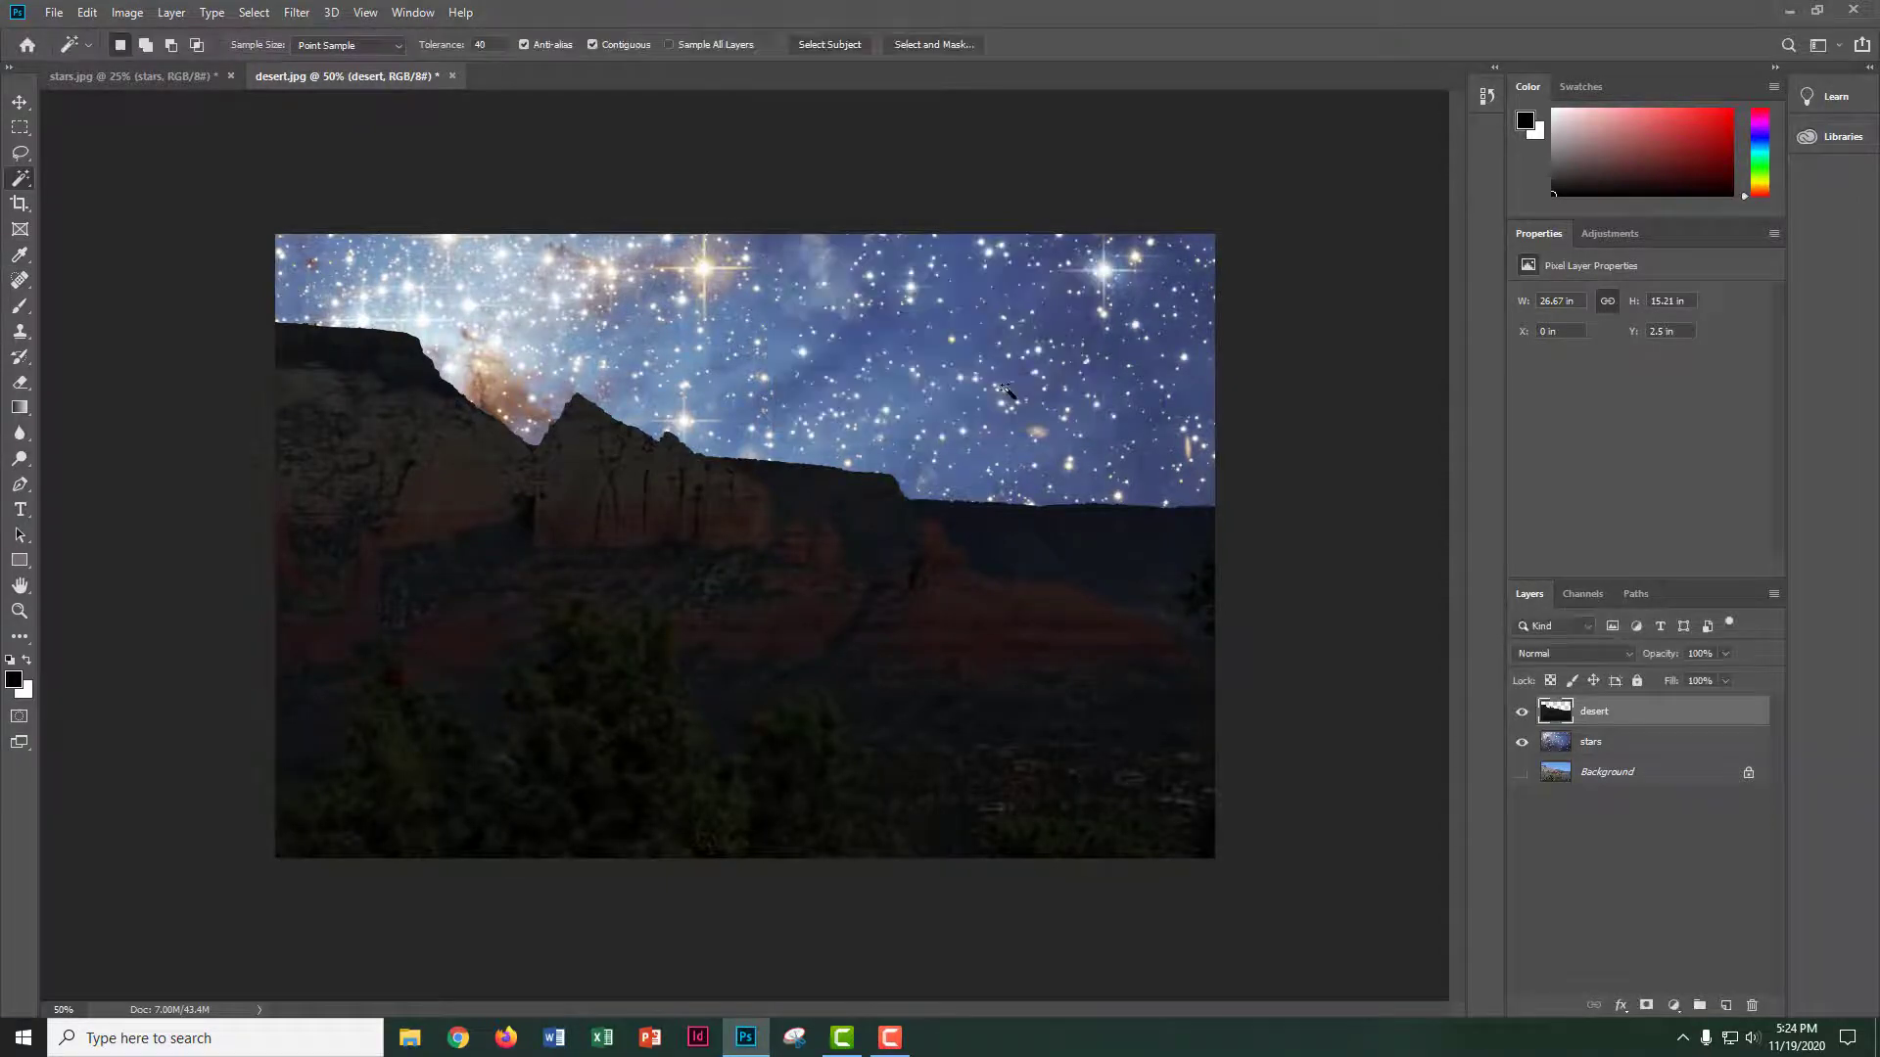
- Darken the stars layer with a Brightness/Contrast adjustment, setting brightness to -115
click(1592, 740)
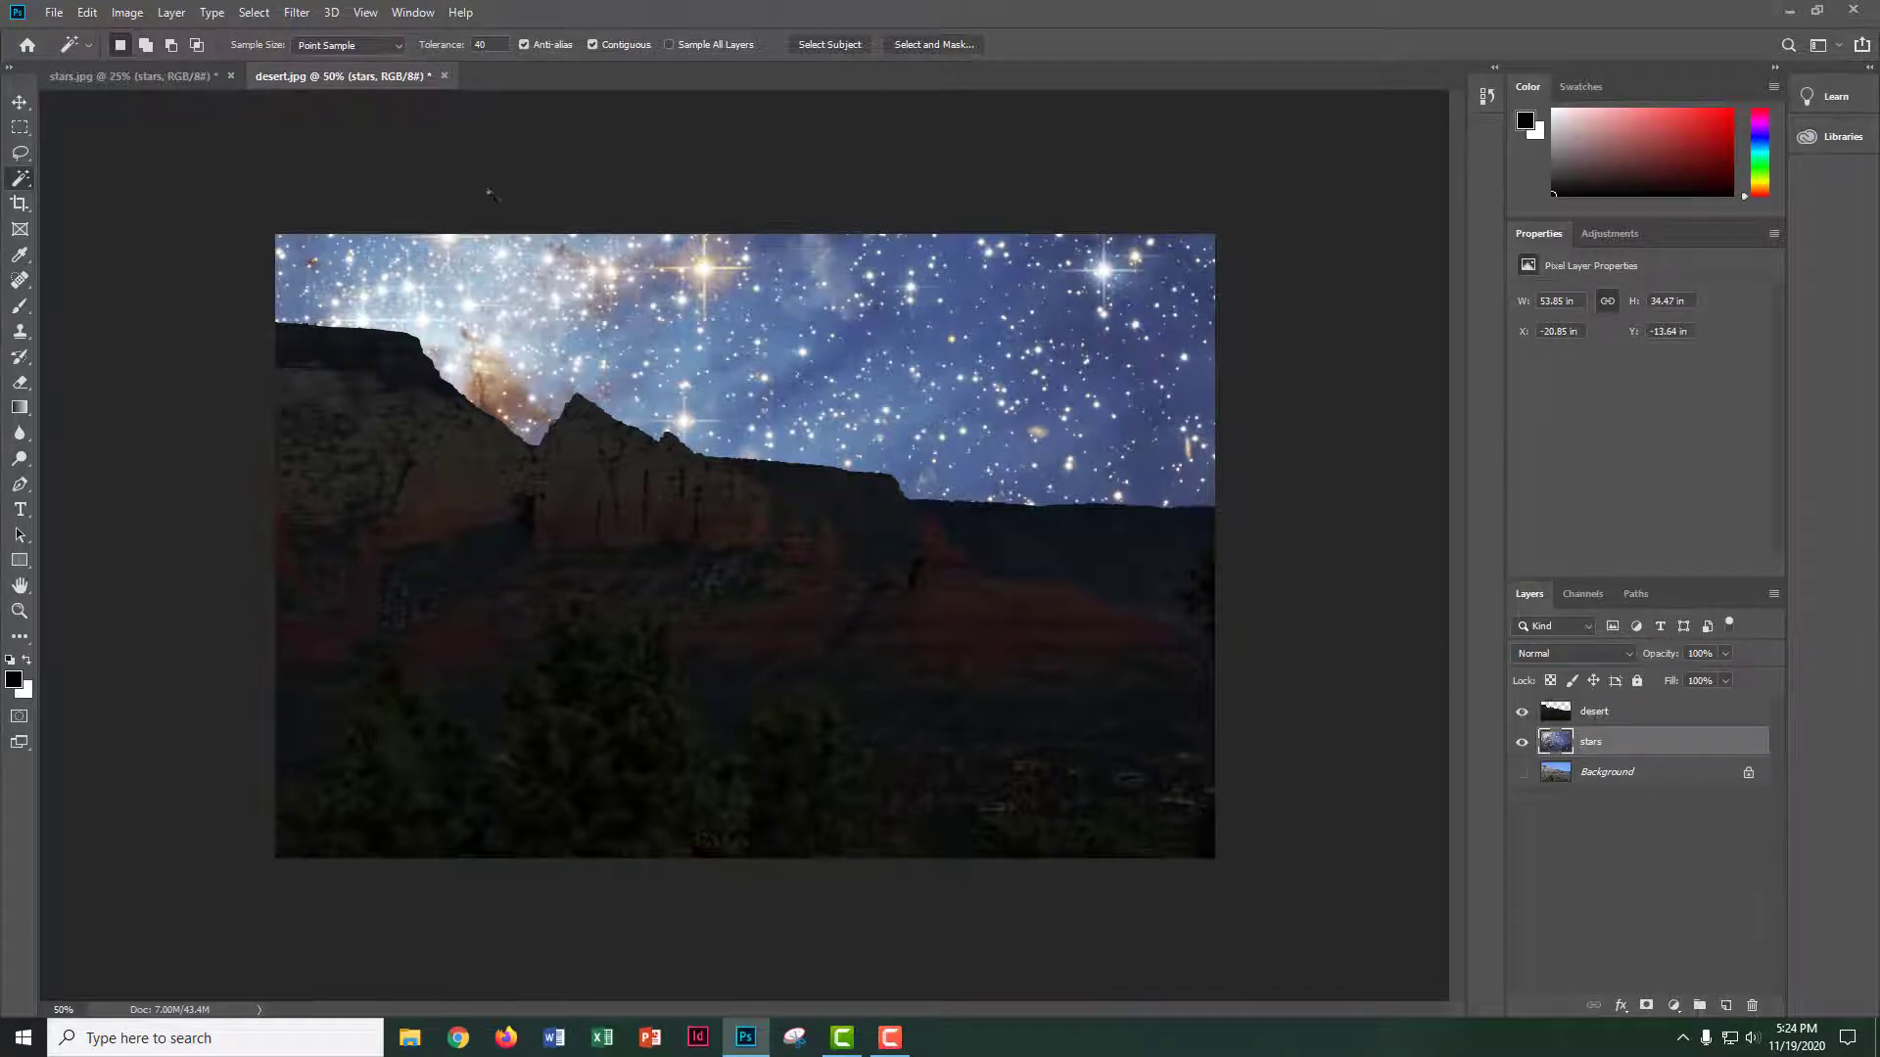
click(129, 13)
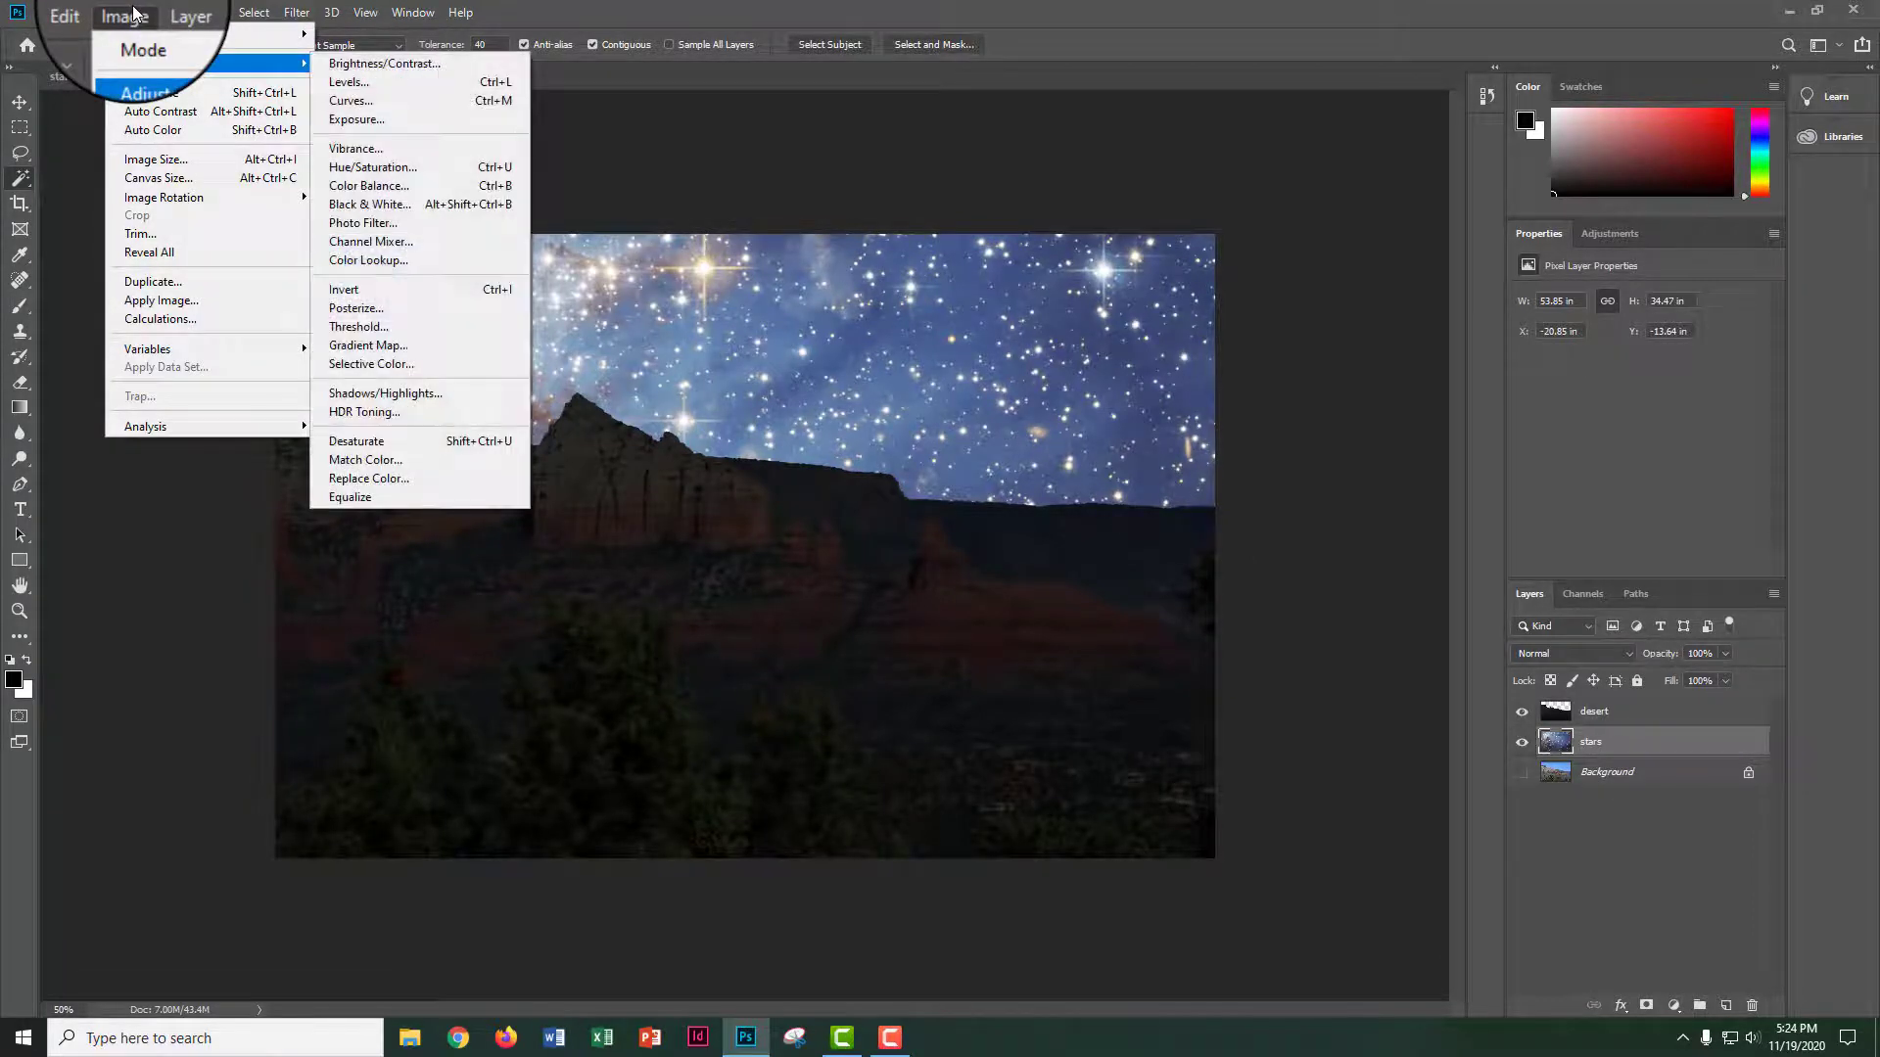
click(360, 63)
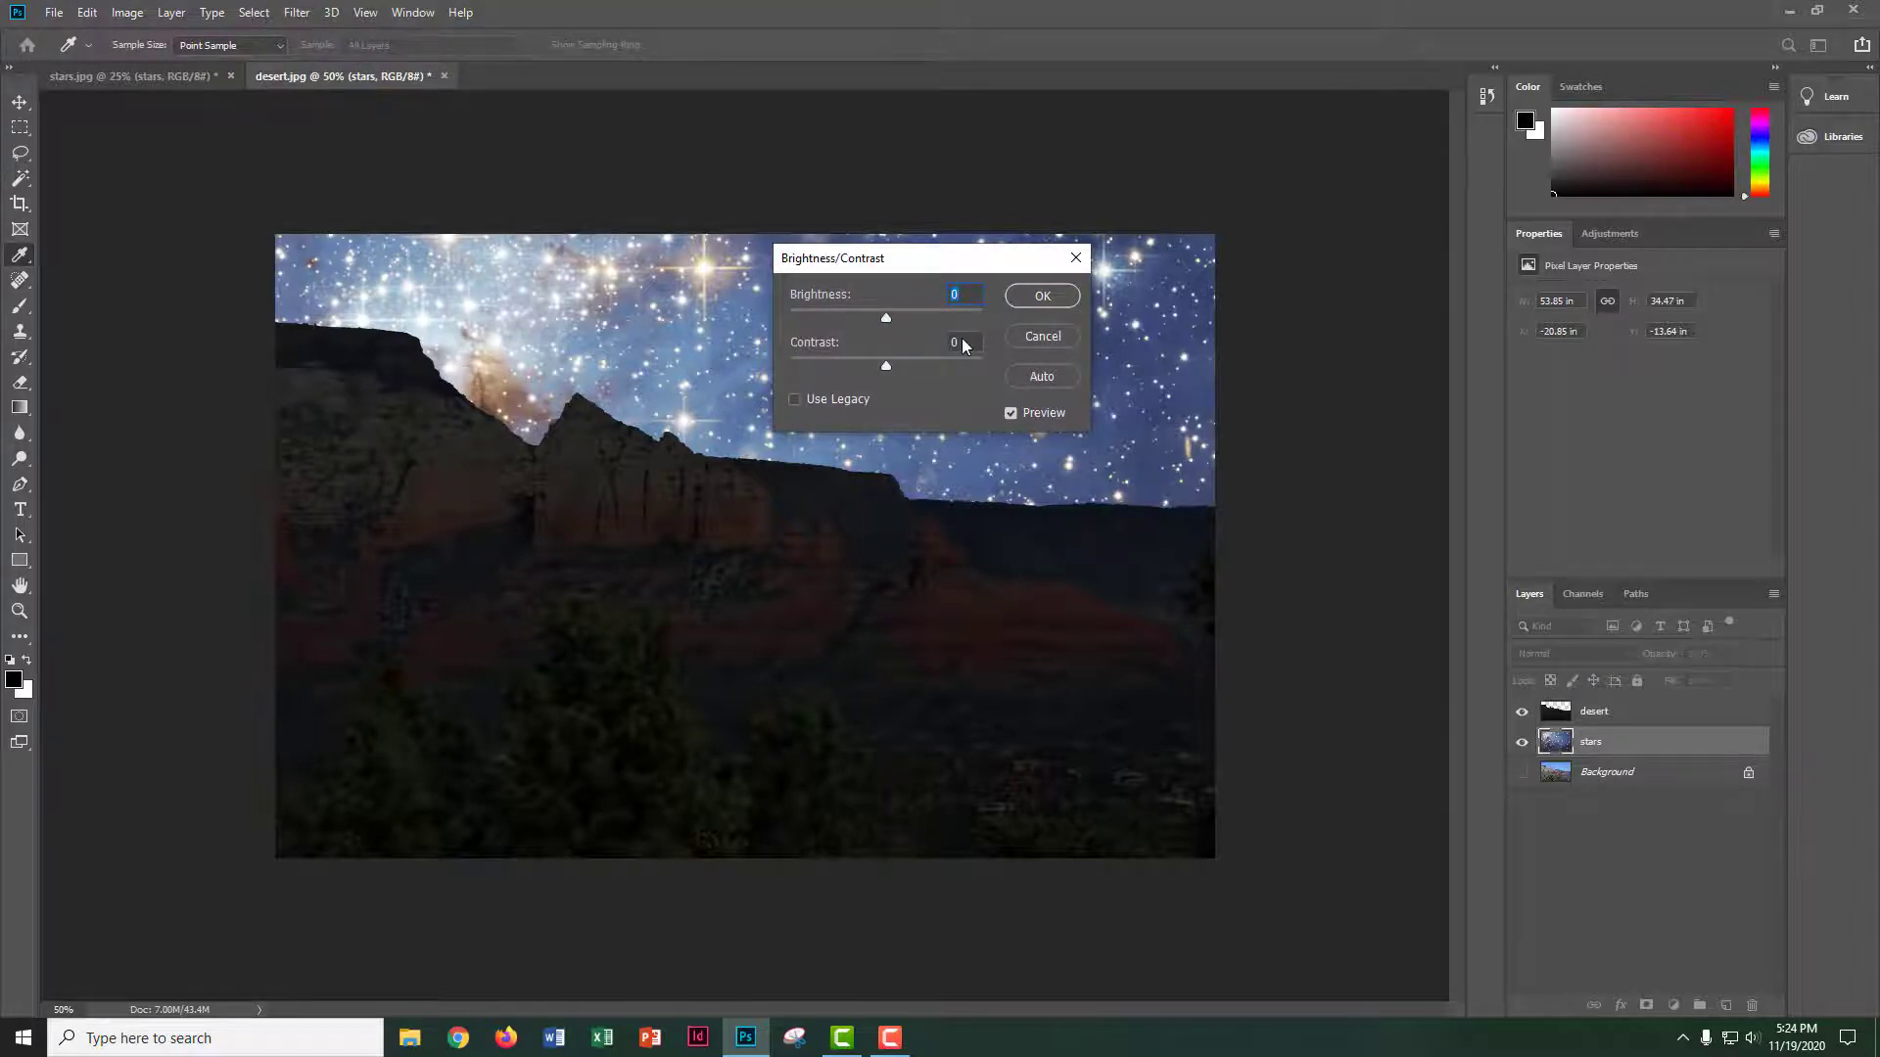
text(-115)
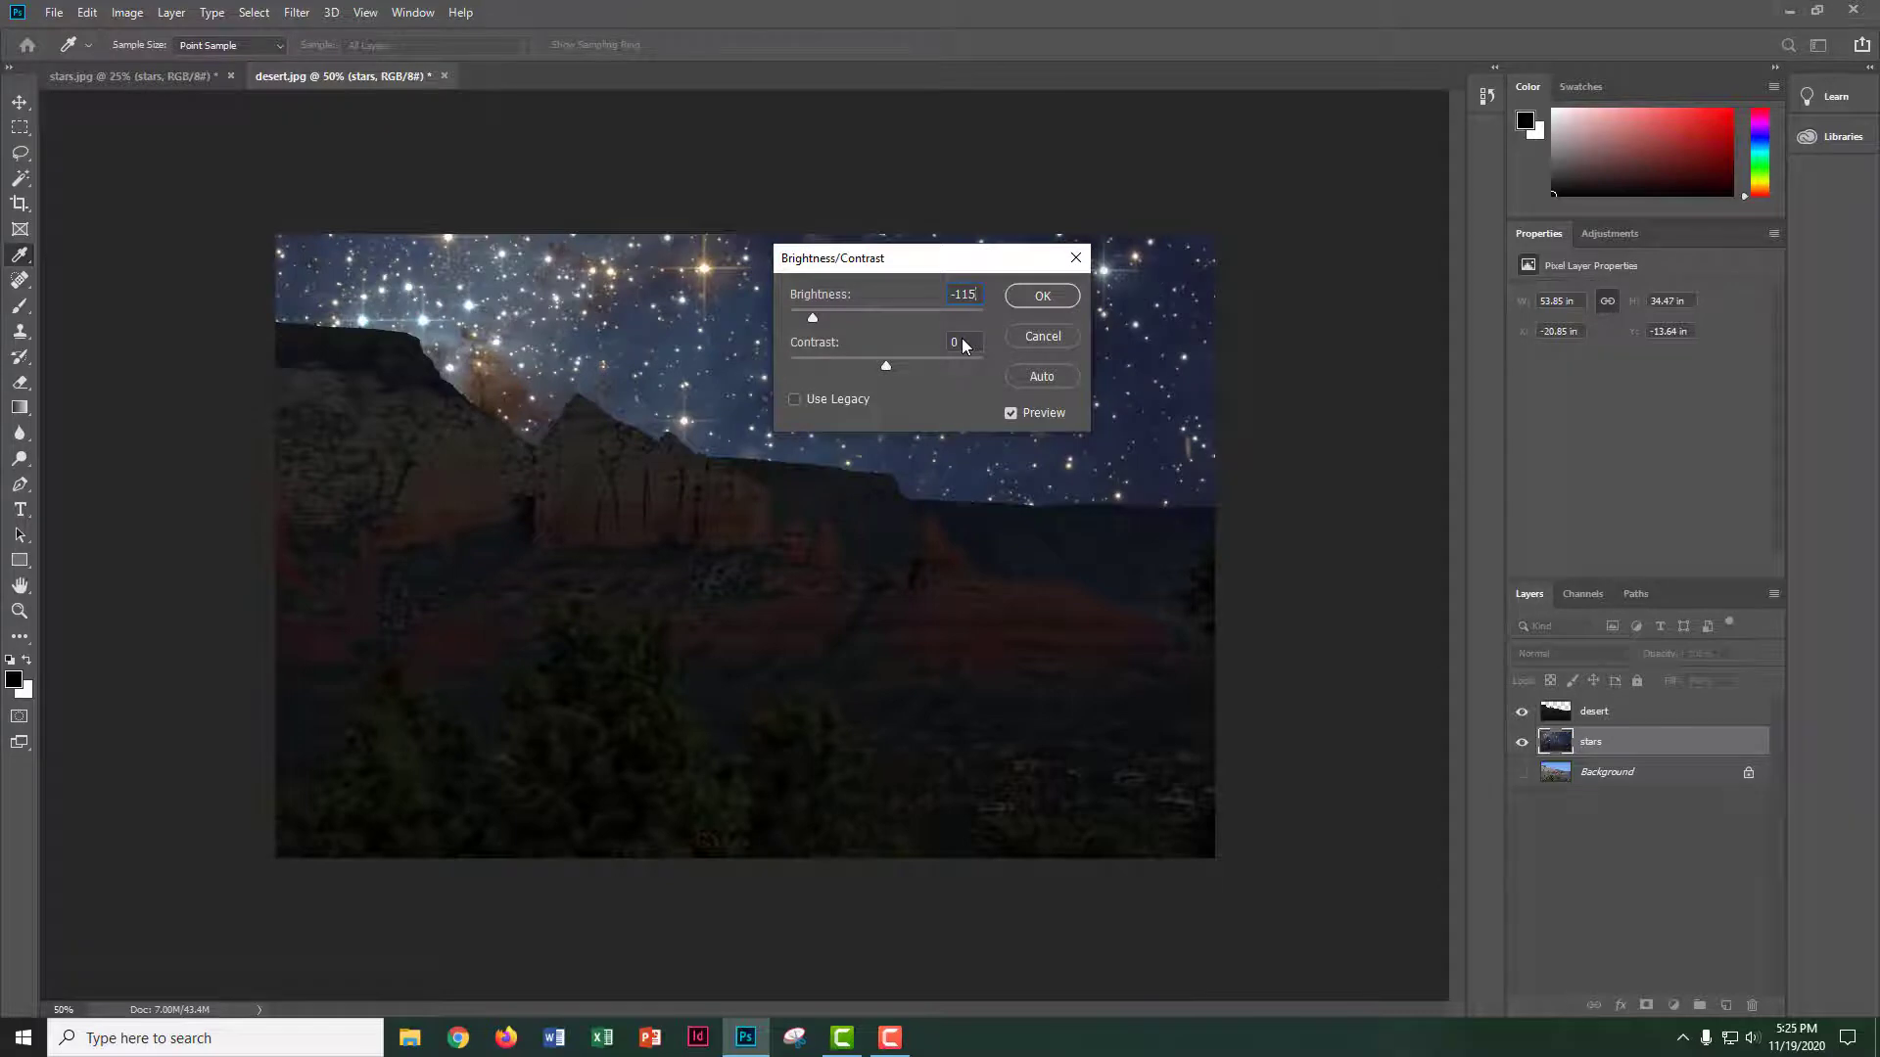
click(1042, 301)
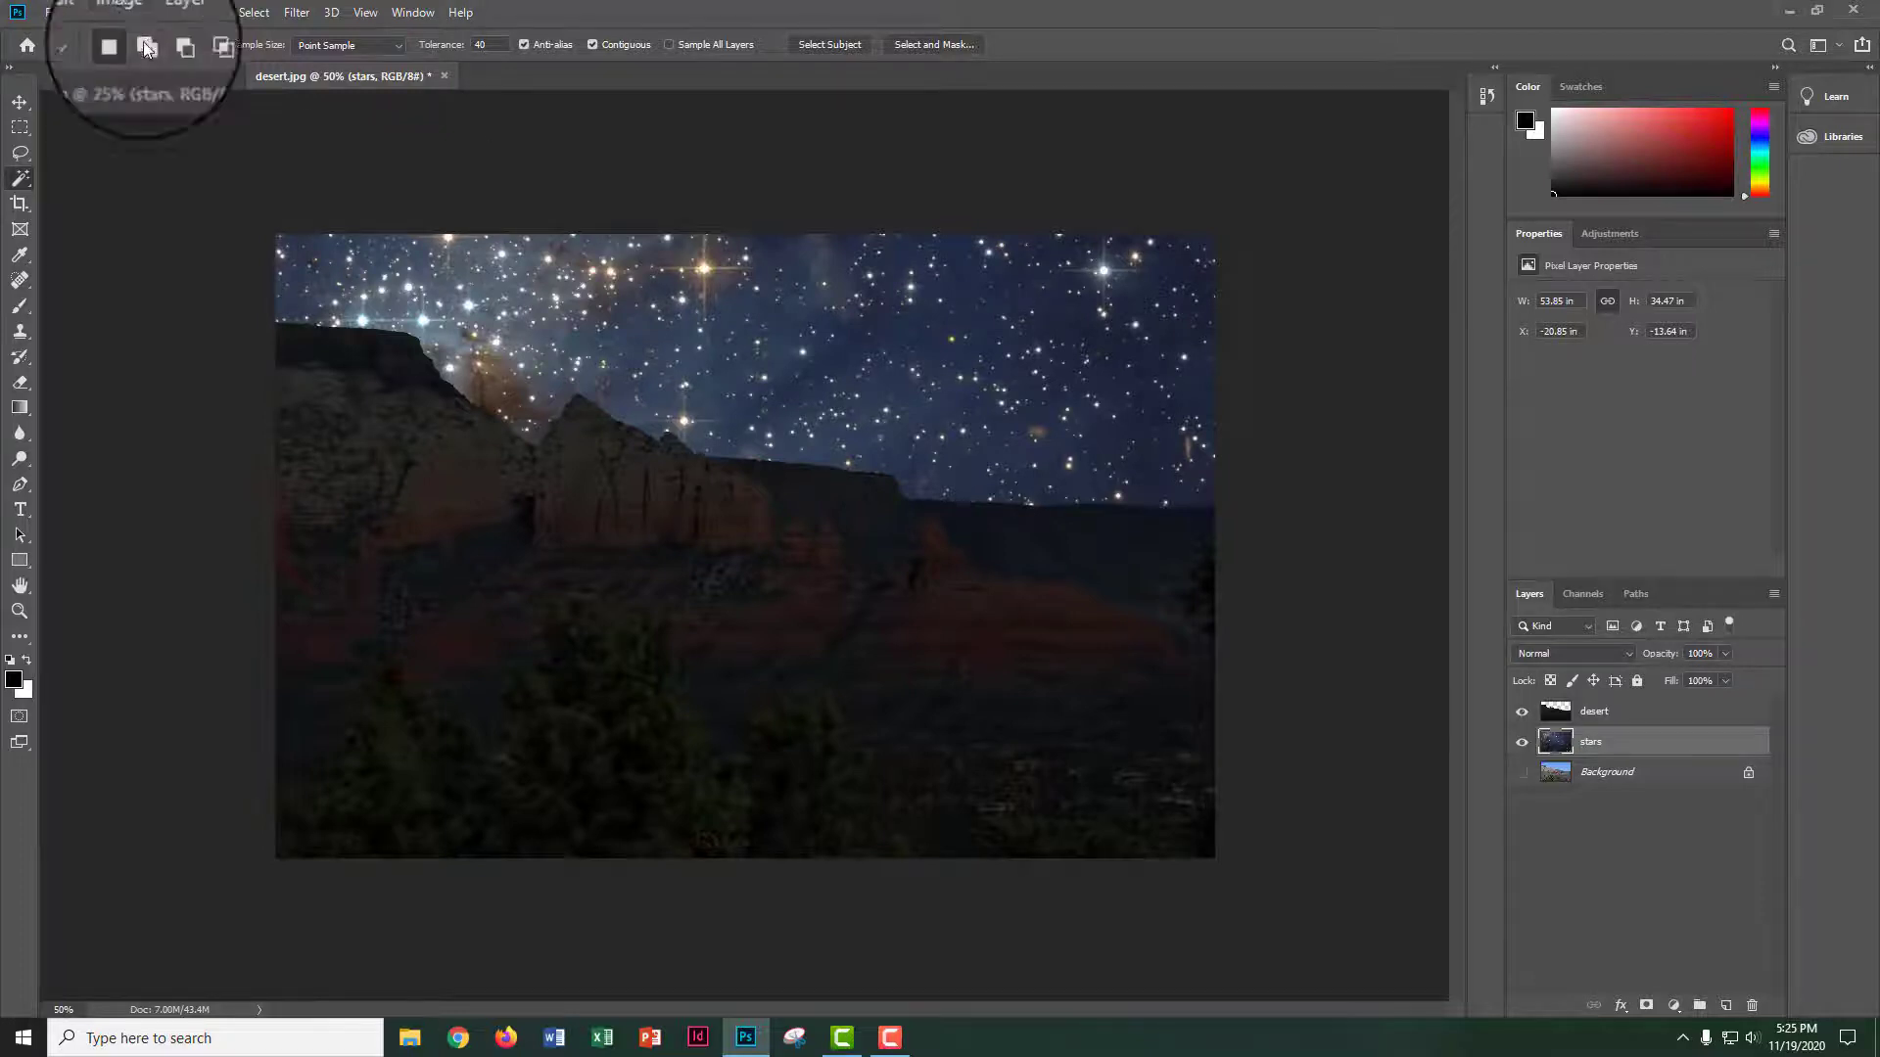
- Apply a Hue/Saturation adjustment to the stars layer with the Master lightness set to -30
click(127, 11)
mouse_move(167, 63)
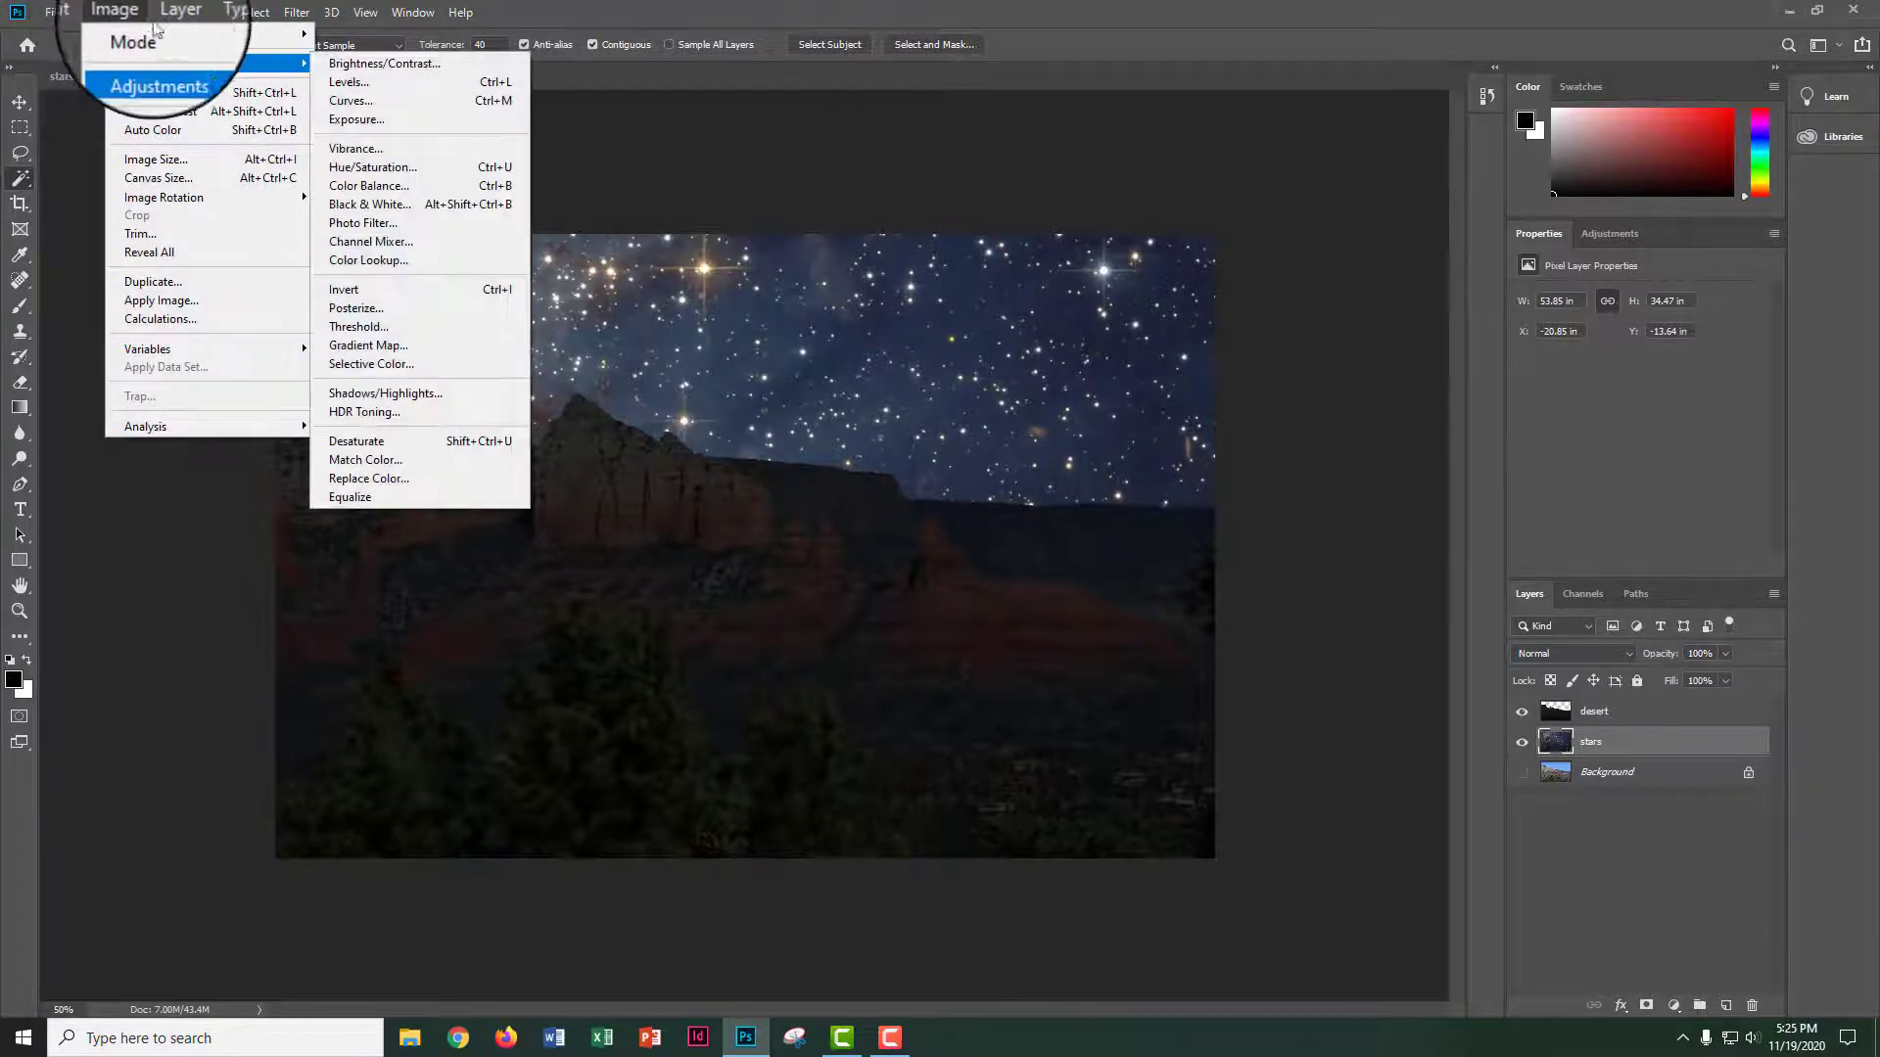
click(382, 172)
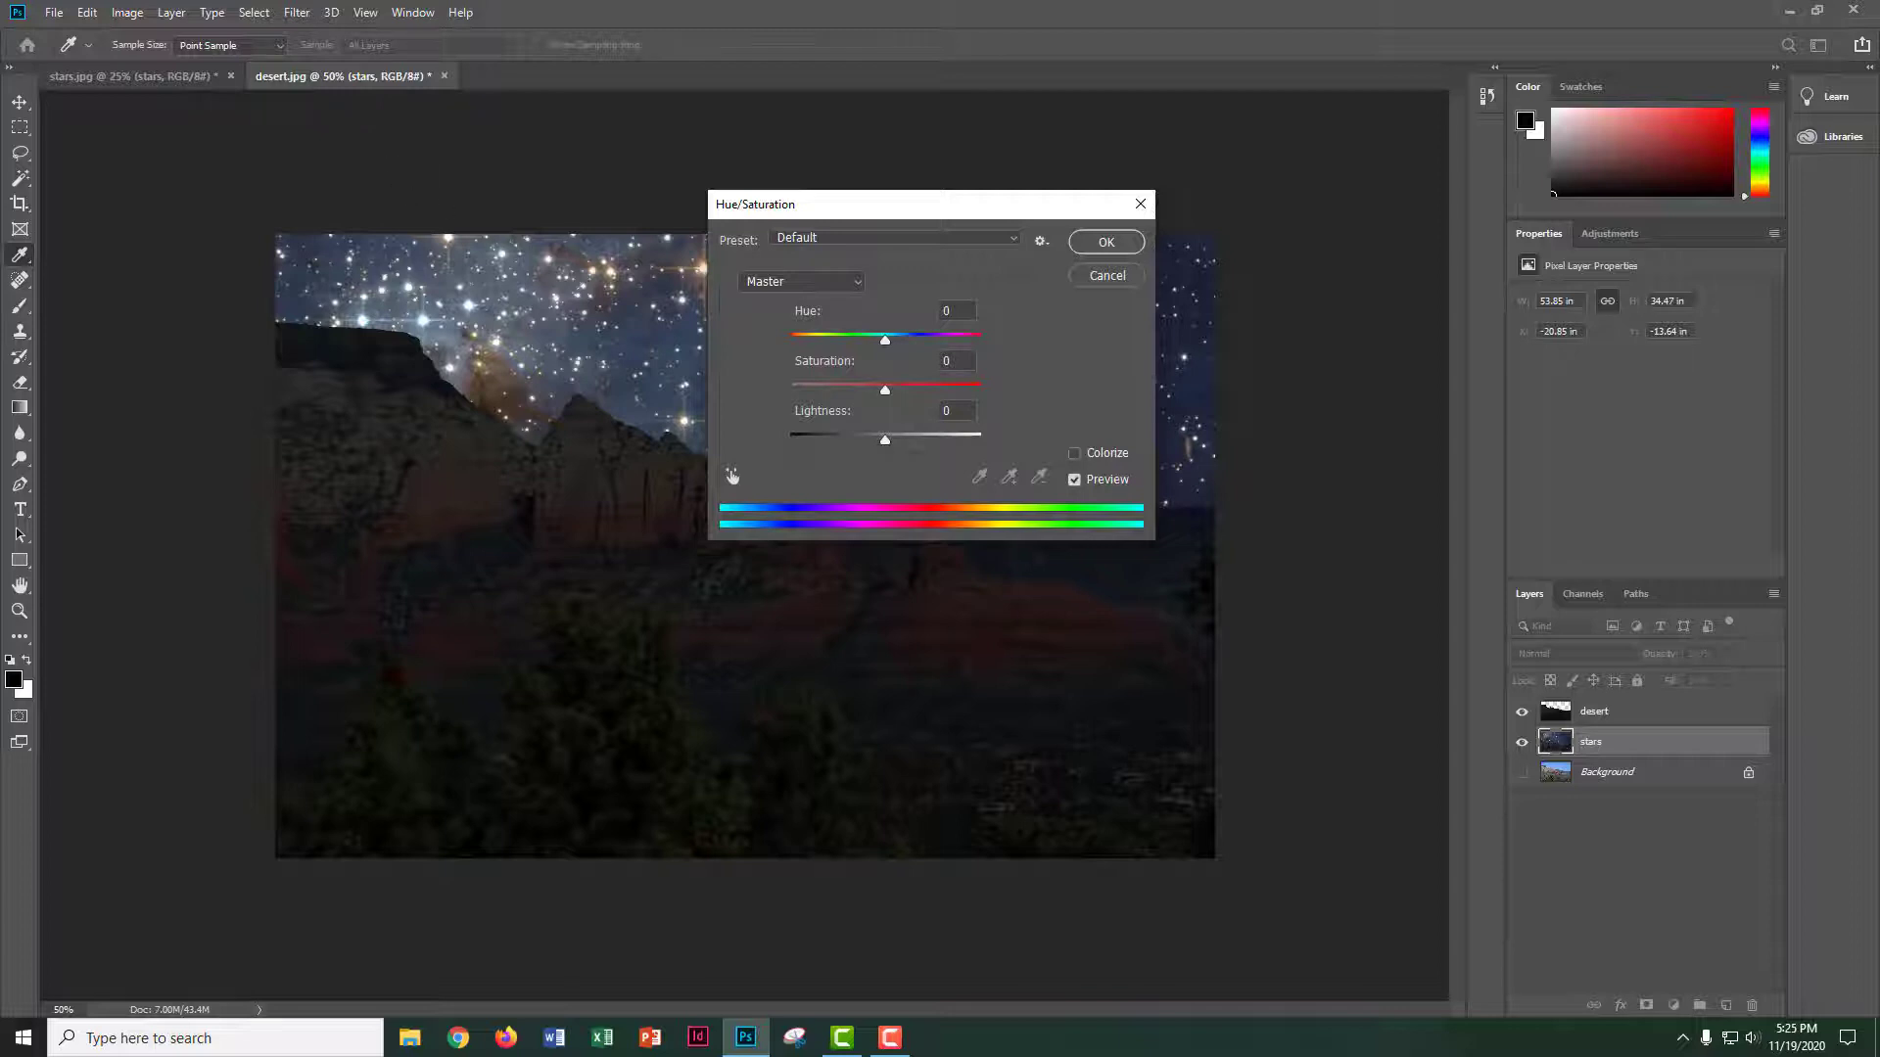
click(948, 411)
drag(949, 416, 933, 423)
text(-30)
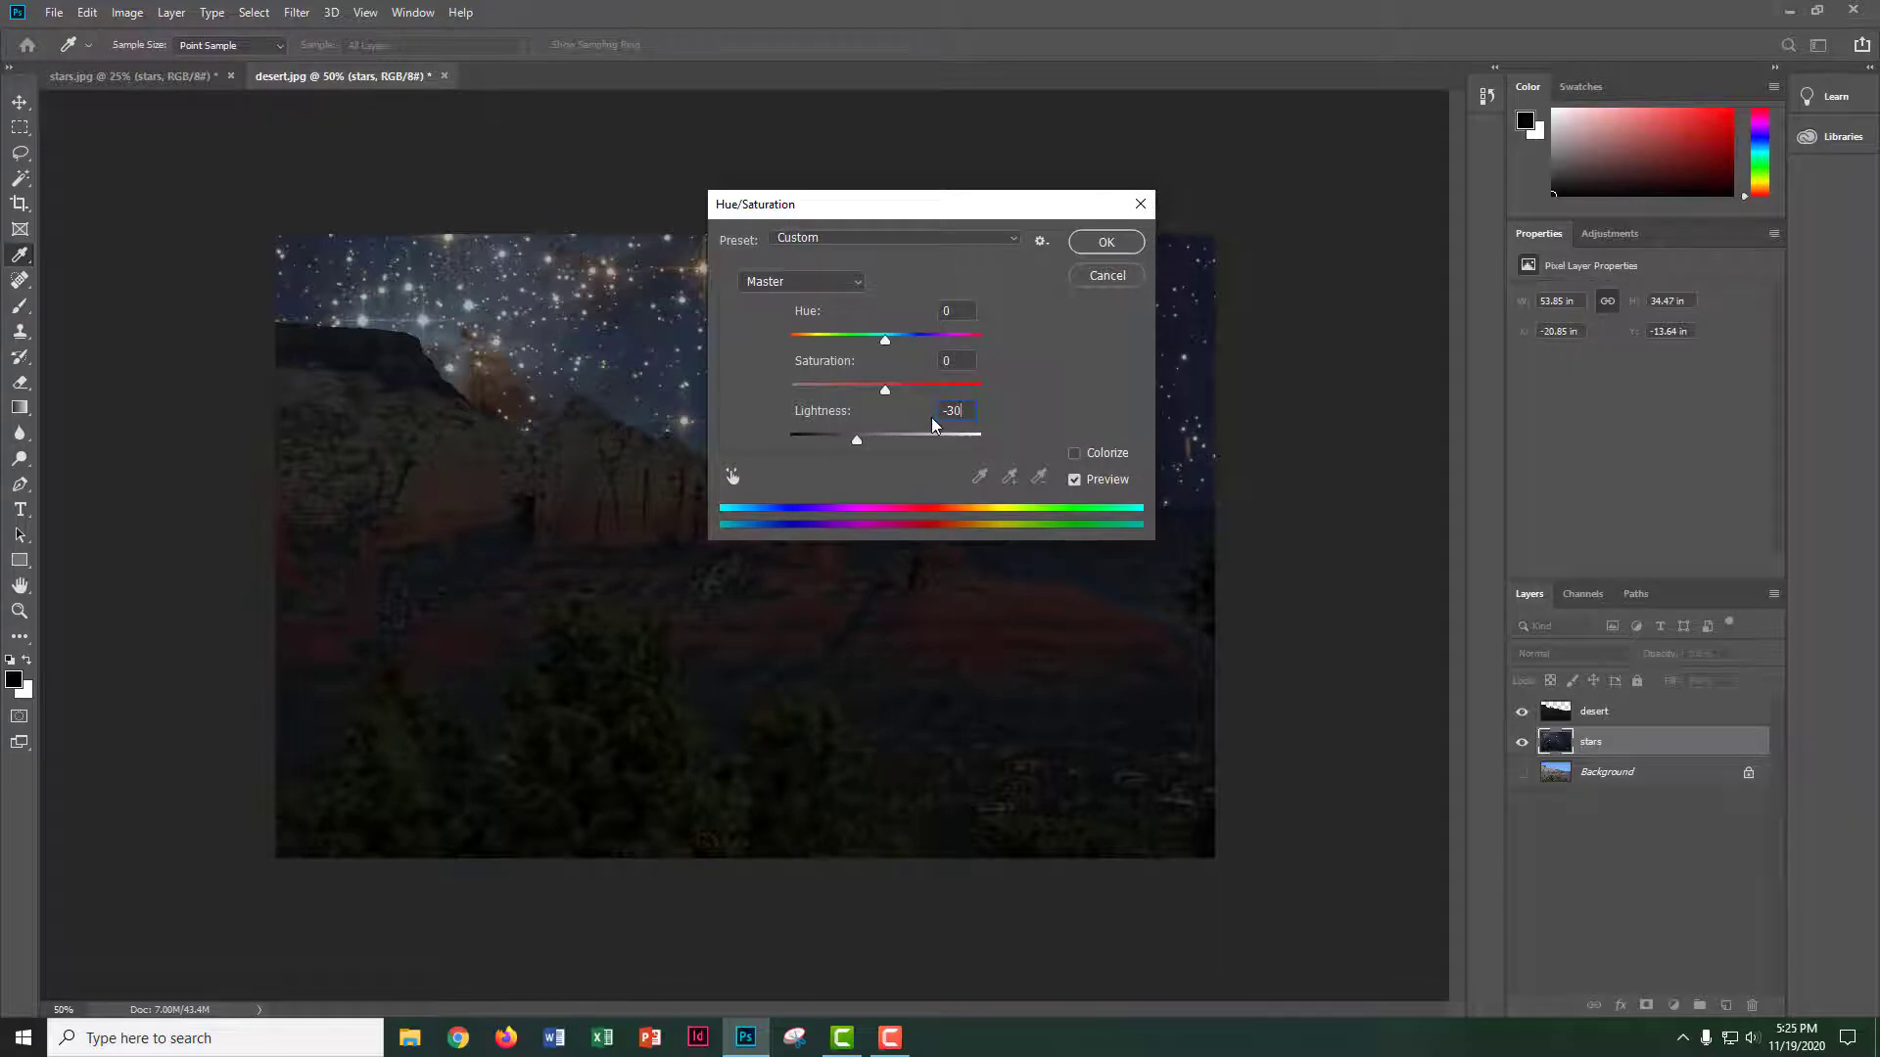
click(1102, 242)
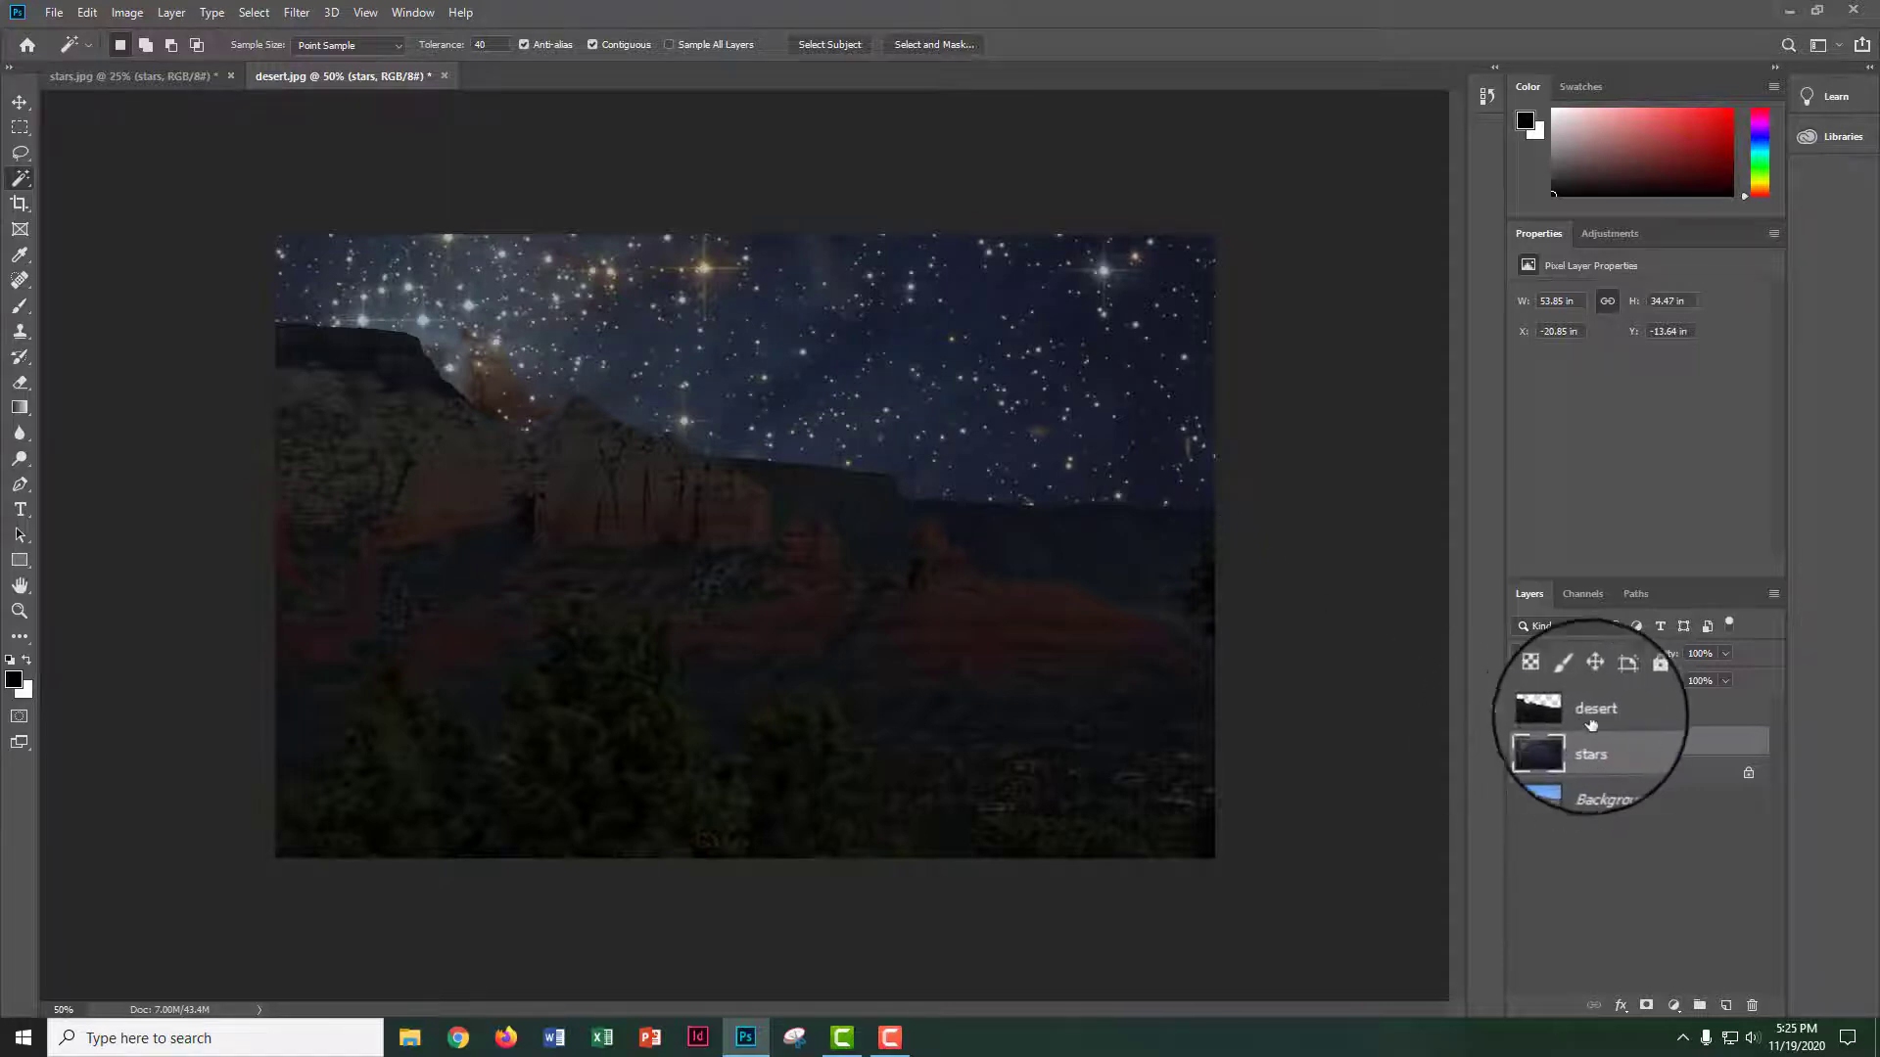
- Merge the visible desert and stars layers and rename the merged layer "desert night"
shift+click(1644, 723)
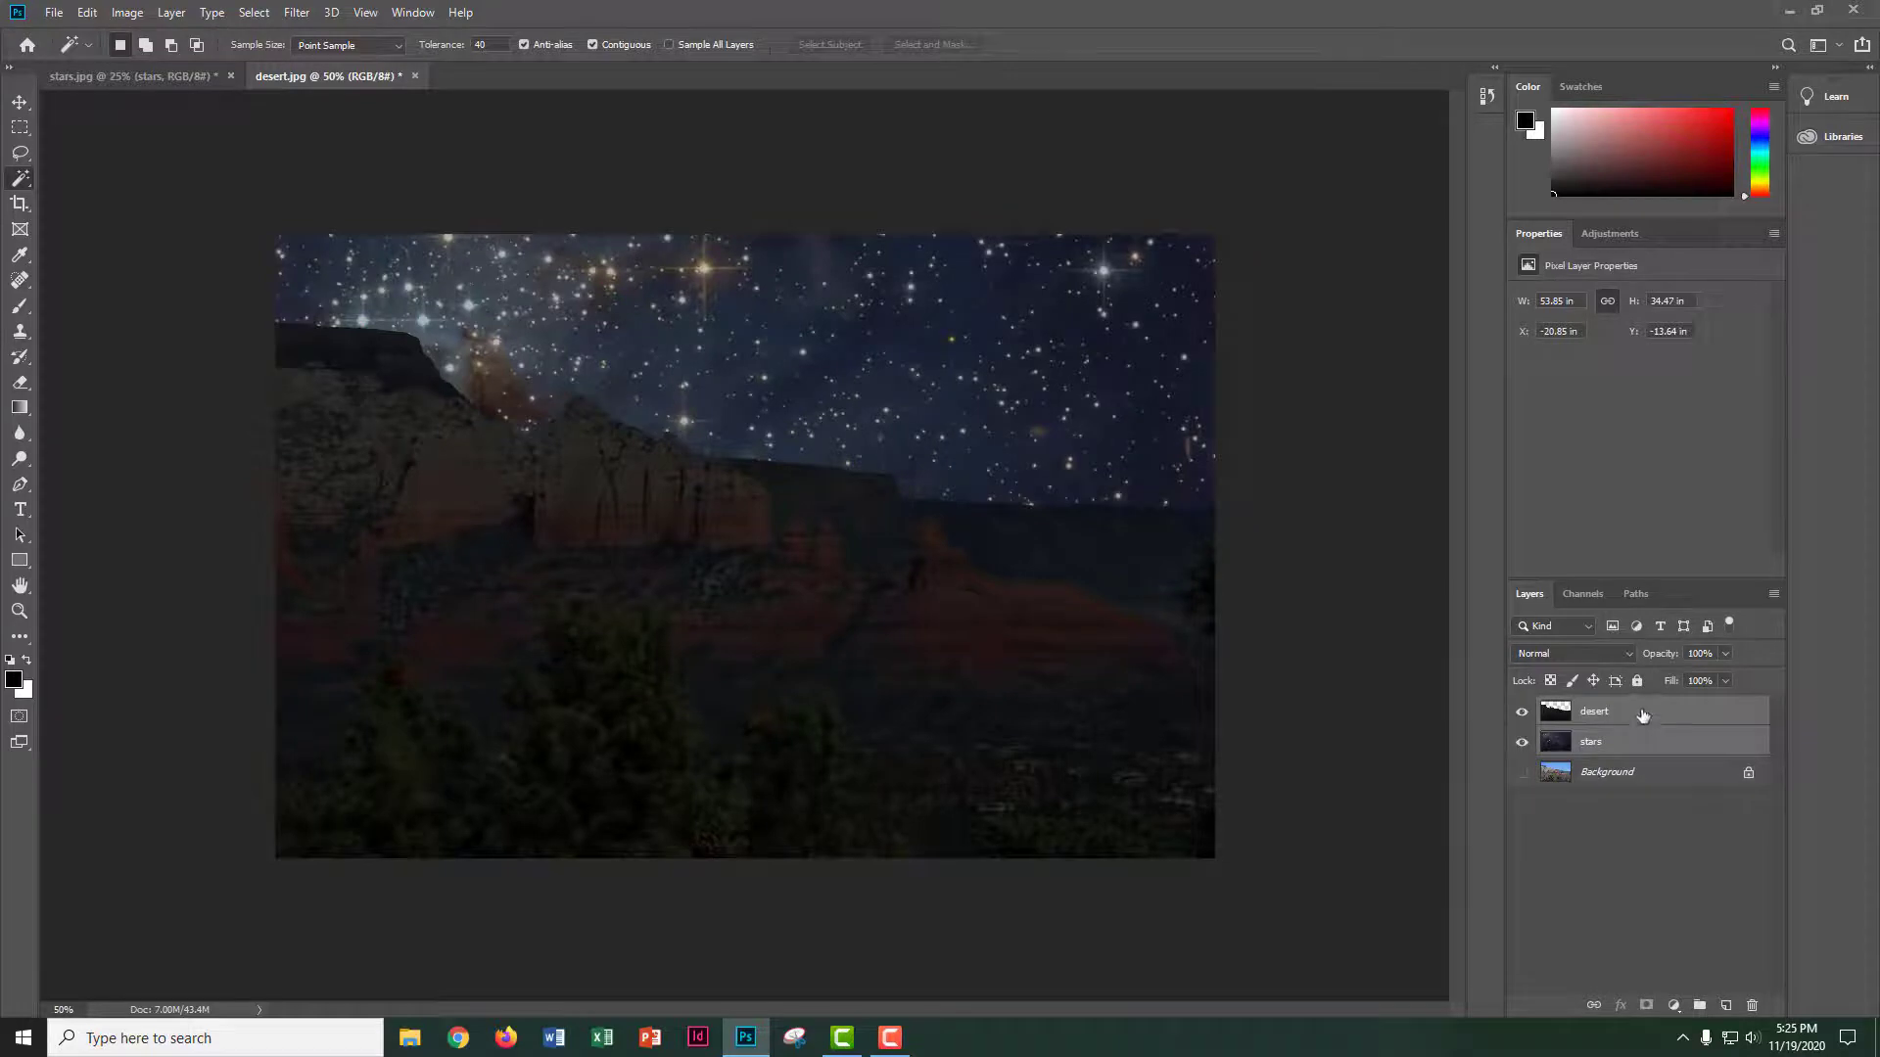
right_click(1643, 715)
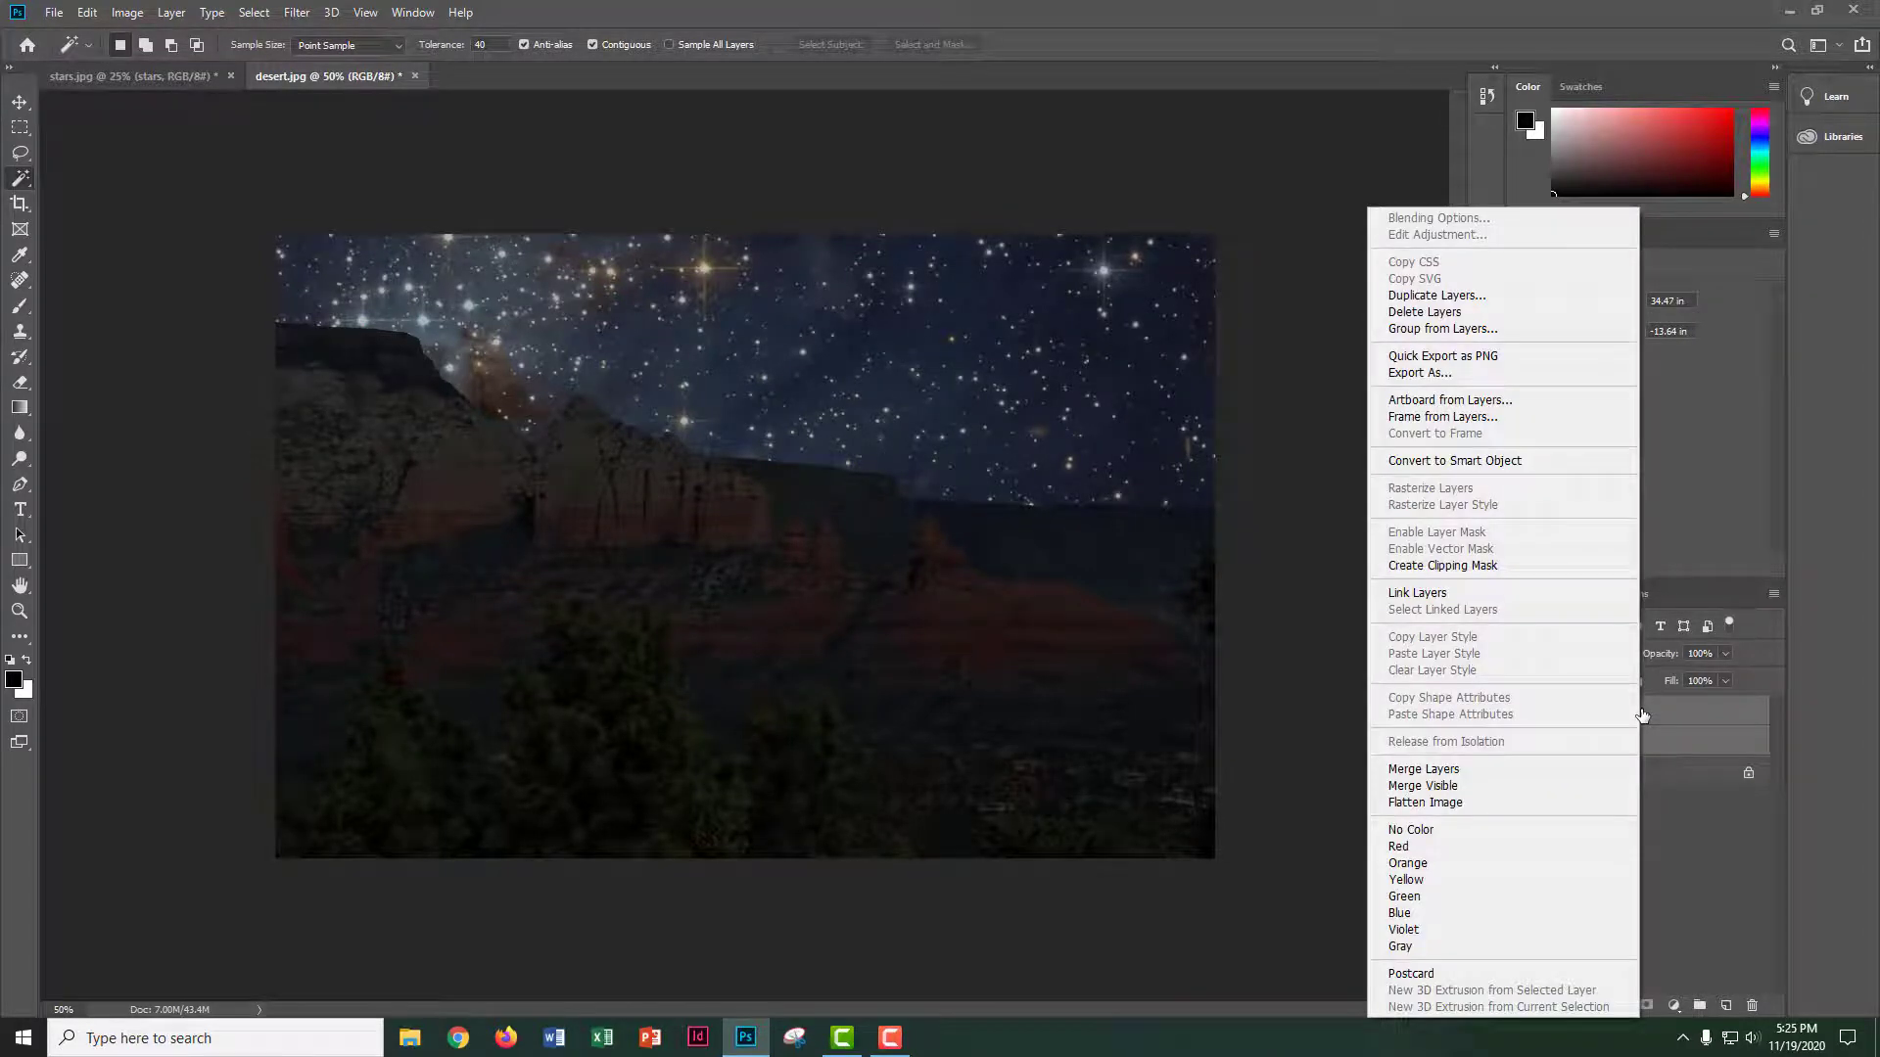
click(1471, 787)
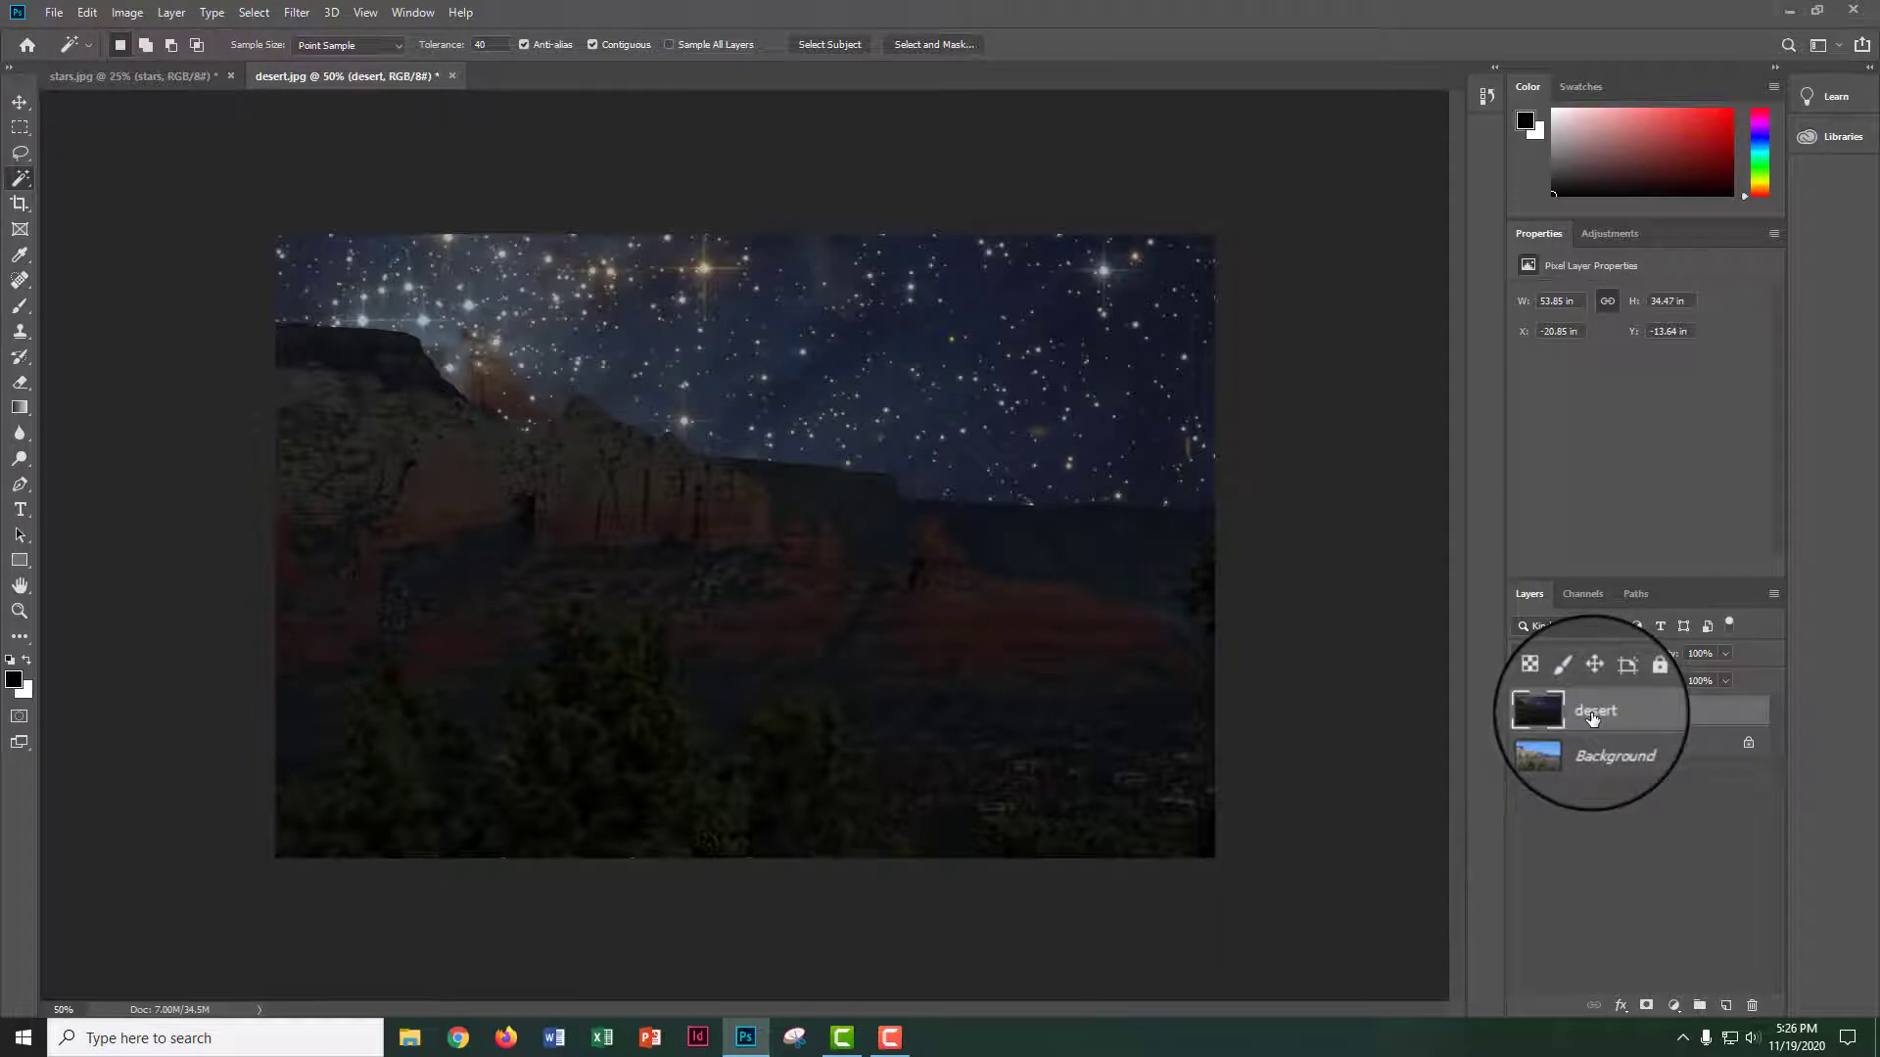
double_click(1593, 717)
key(Right)
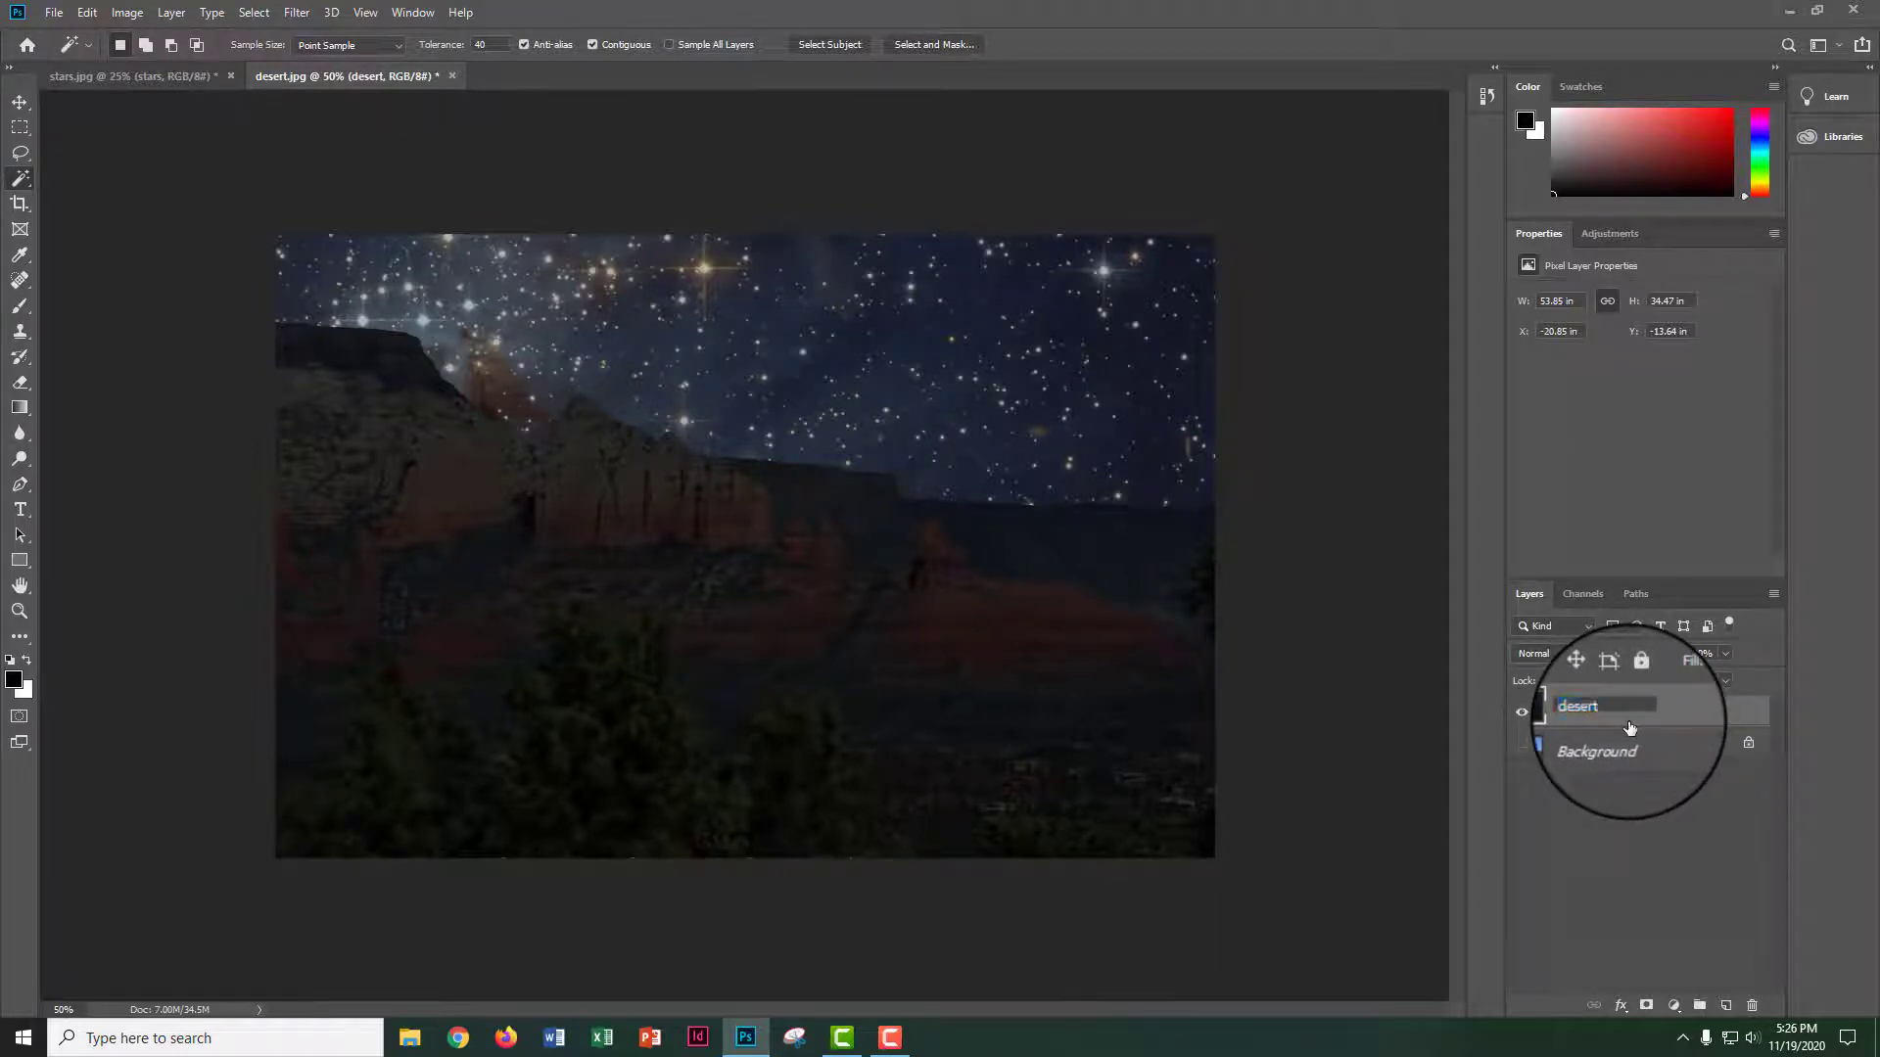
text(night)
key(Return)
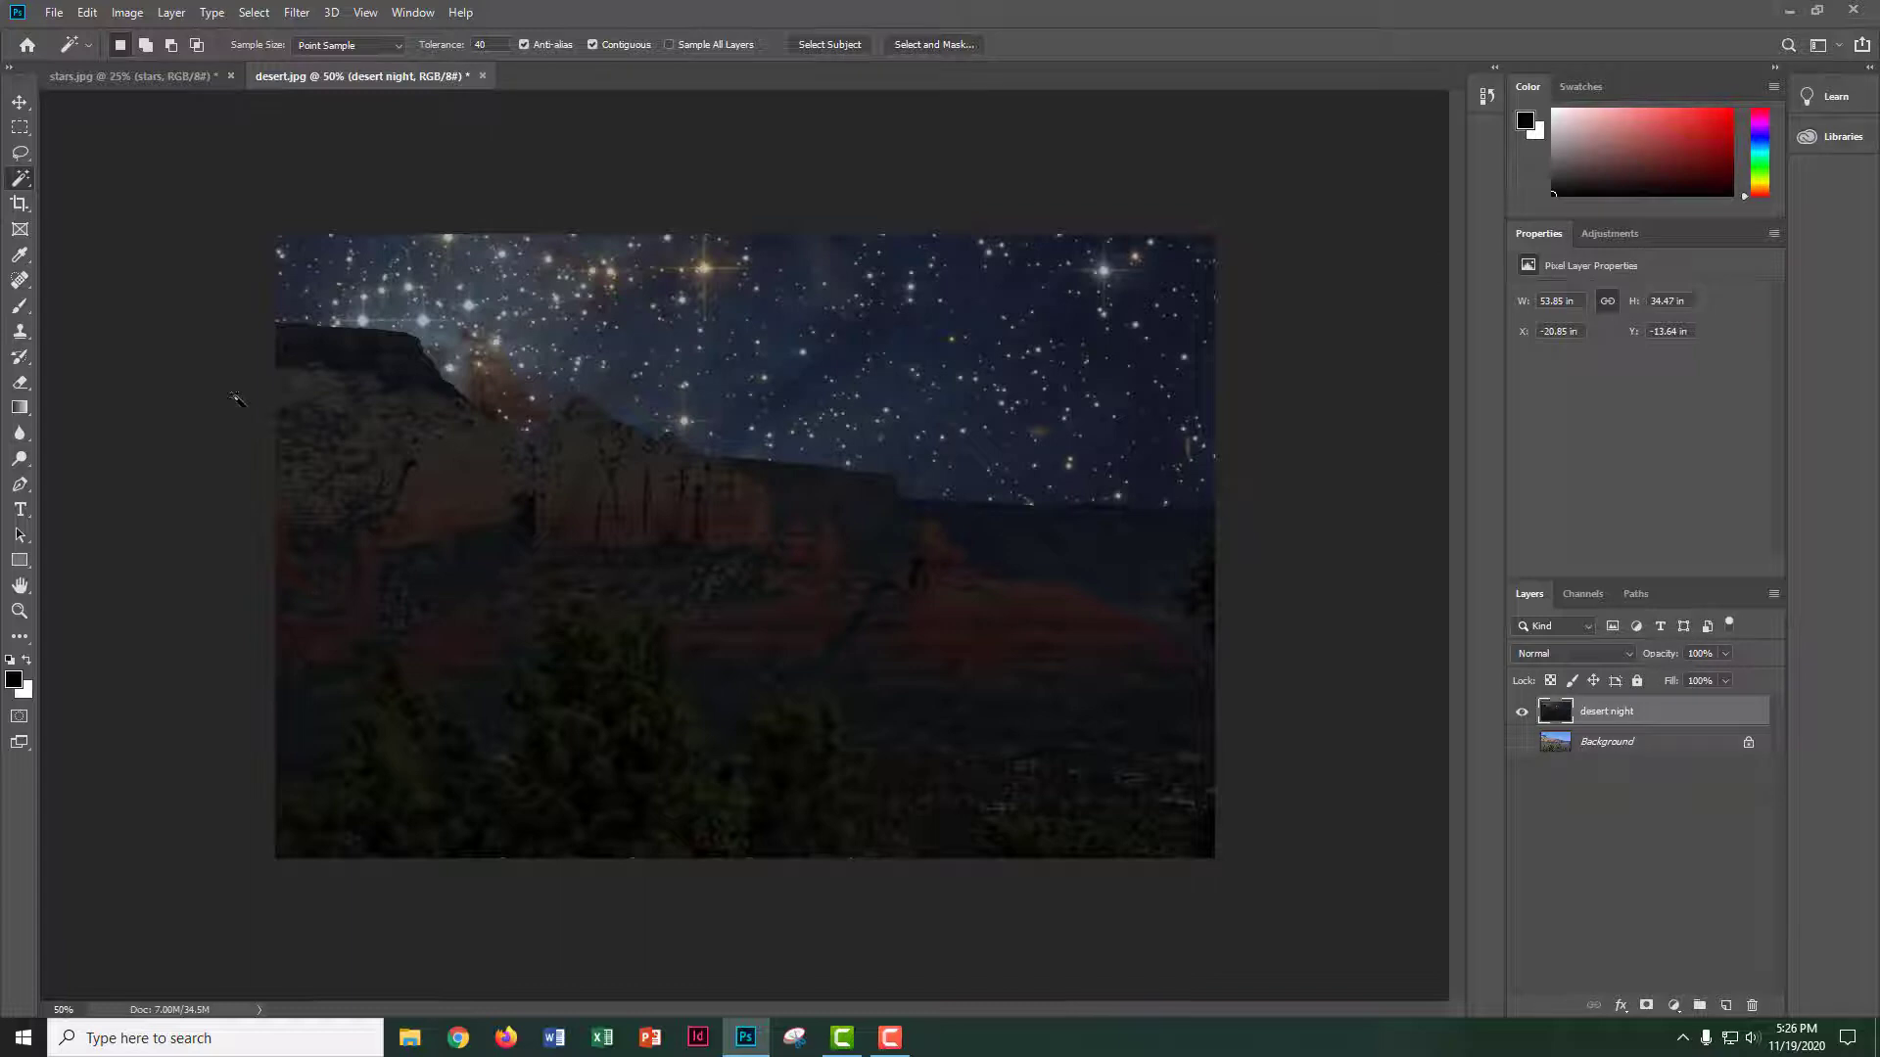
- Set up the Blur tool with Darken mode and a 48 px brush size
click(20, 433)
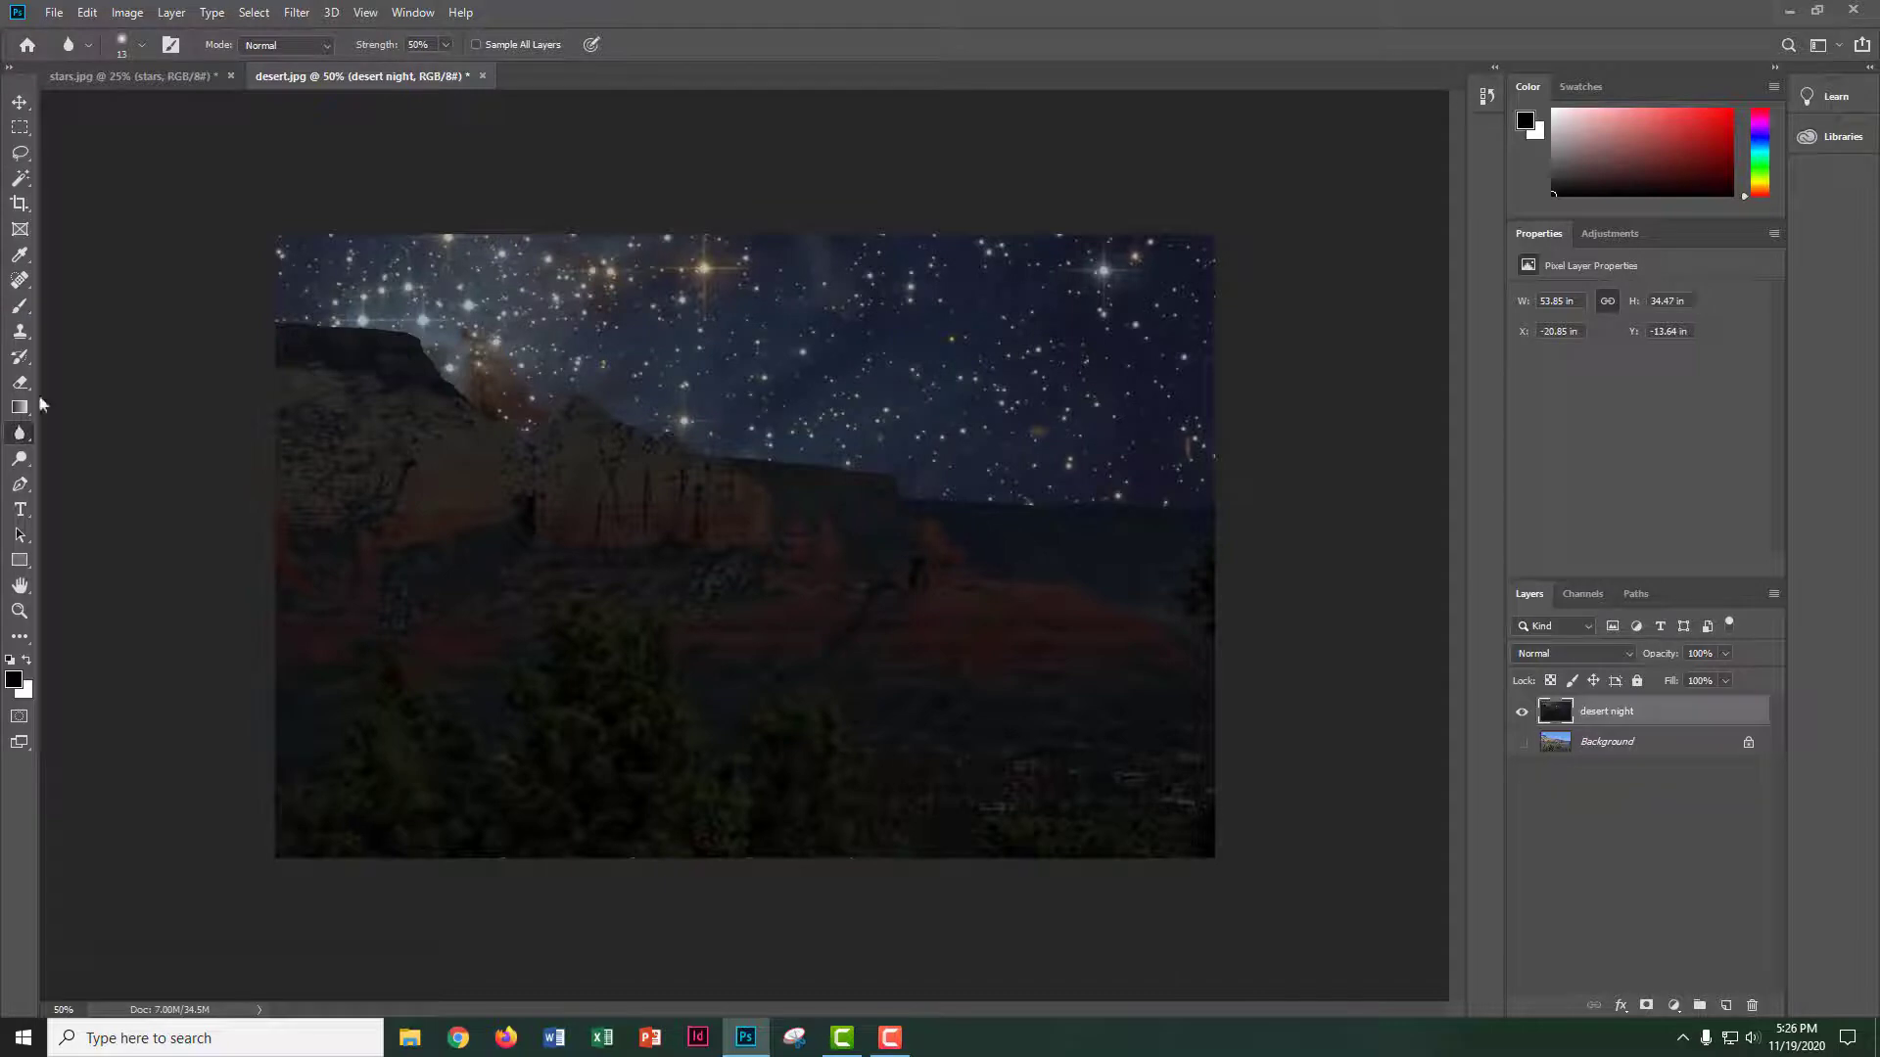
click(327, 45)
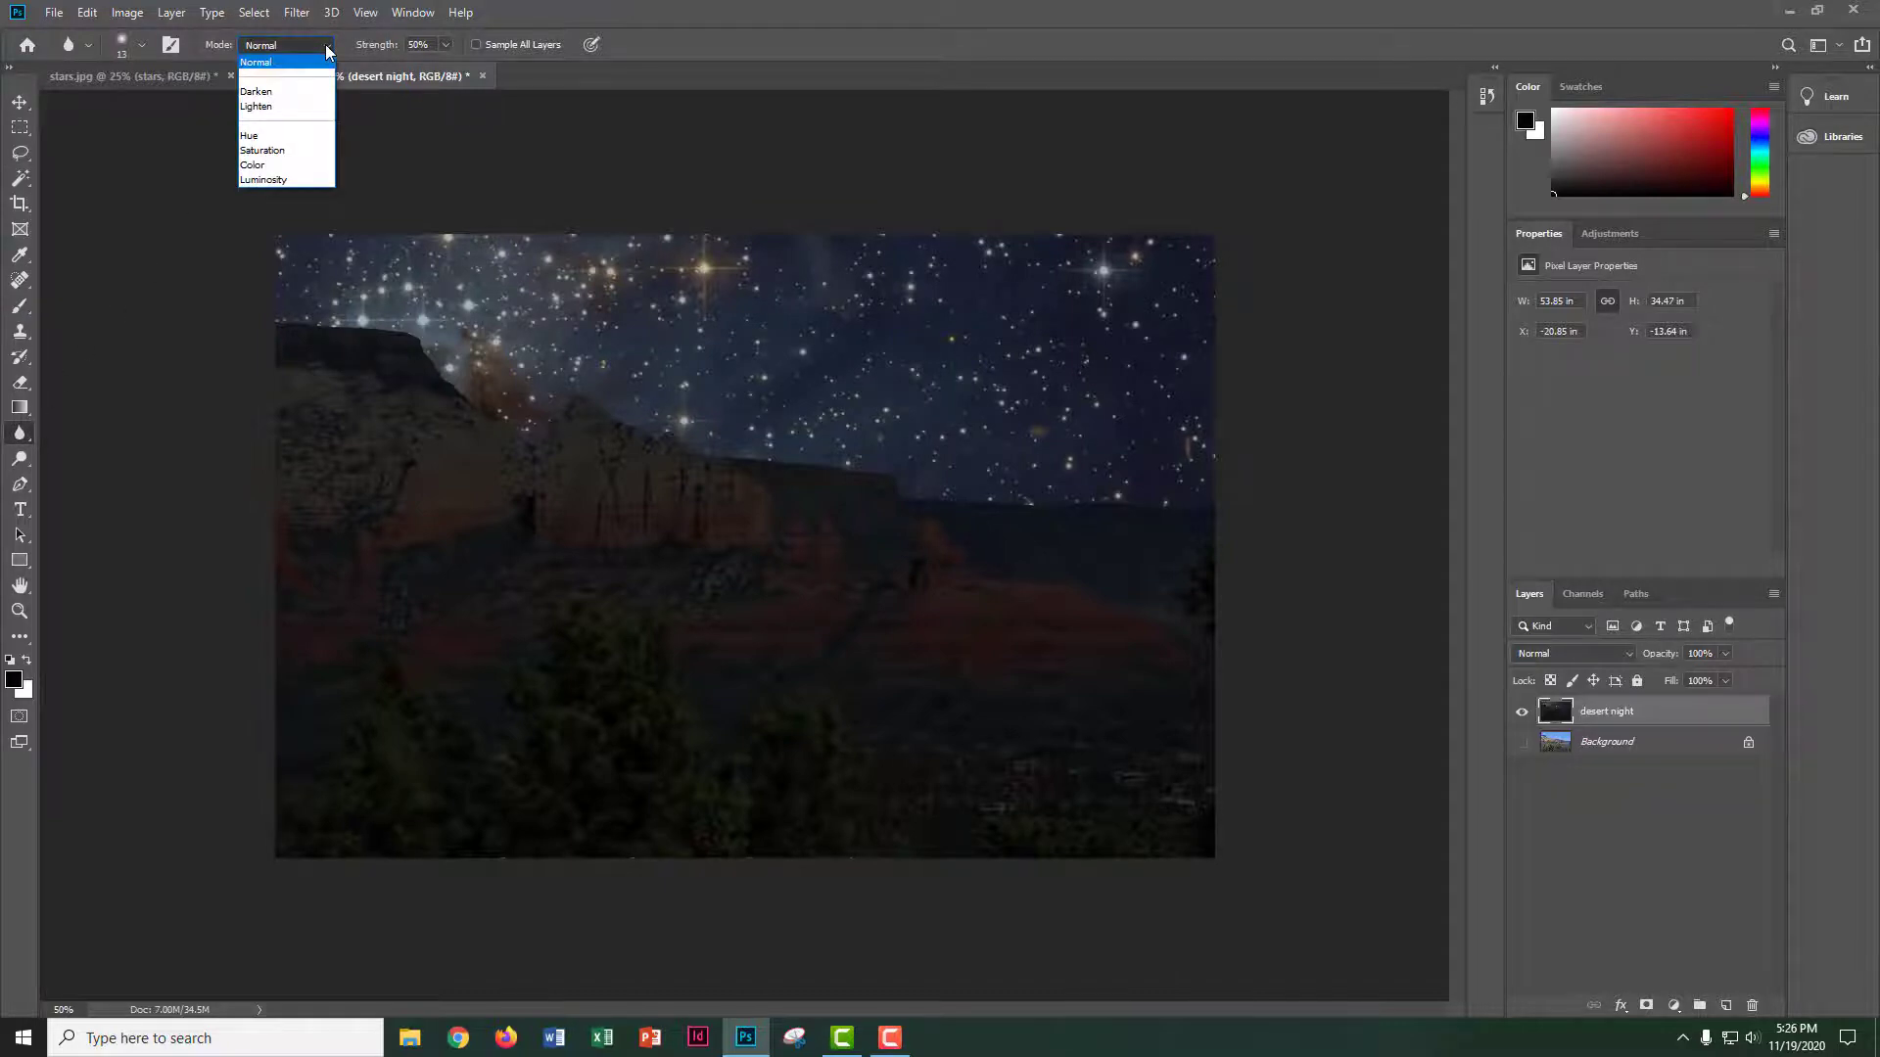
click(303, 91)
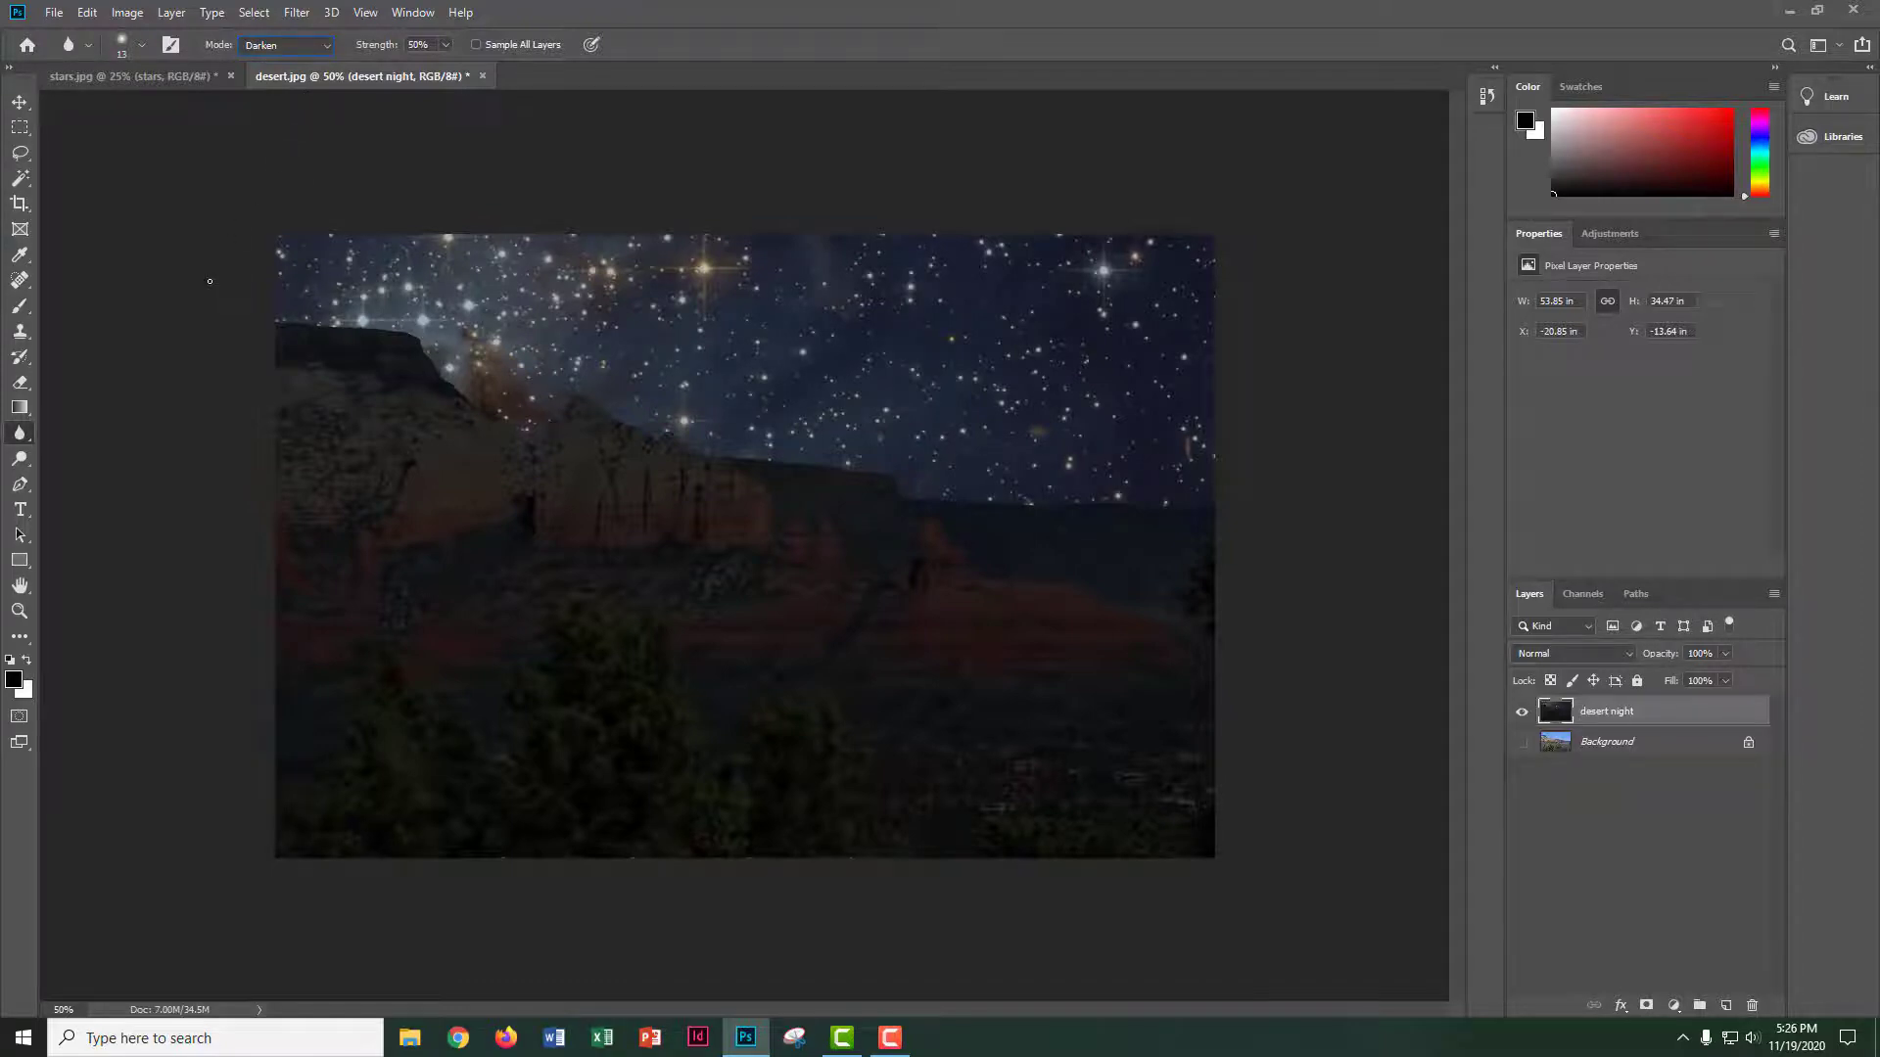
click(140, 45)
click(191, 83)
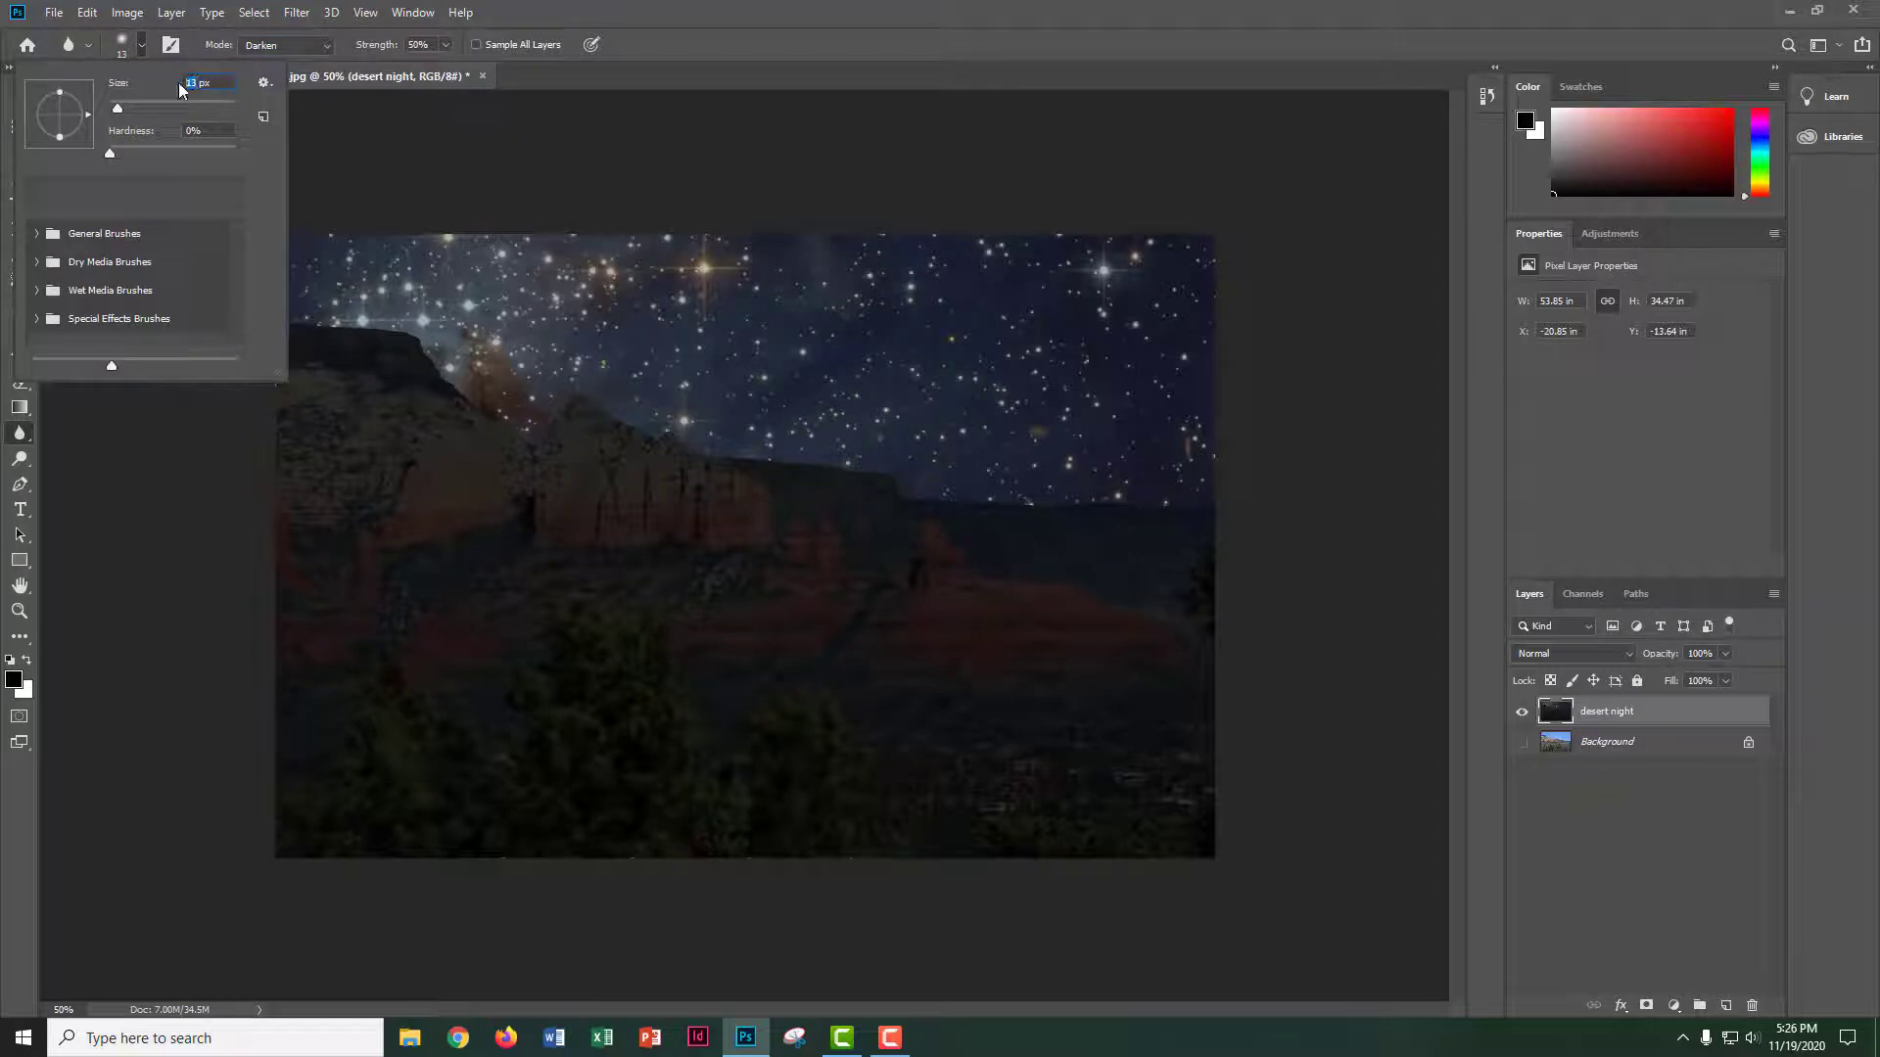
text(48)
key(Return)
key(Return)
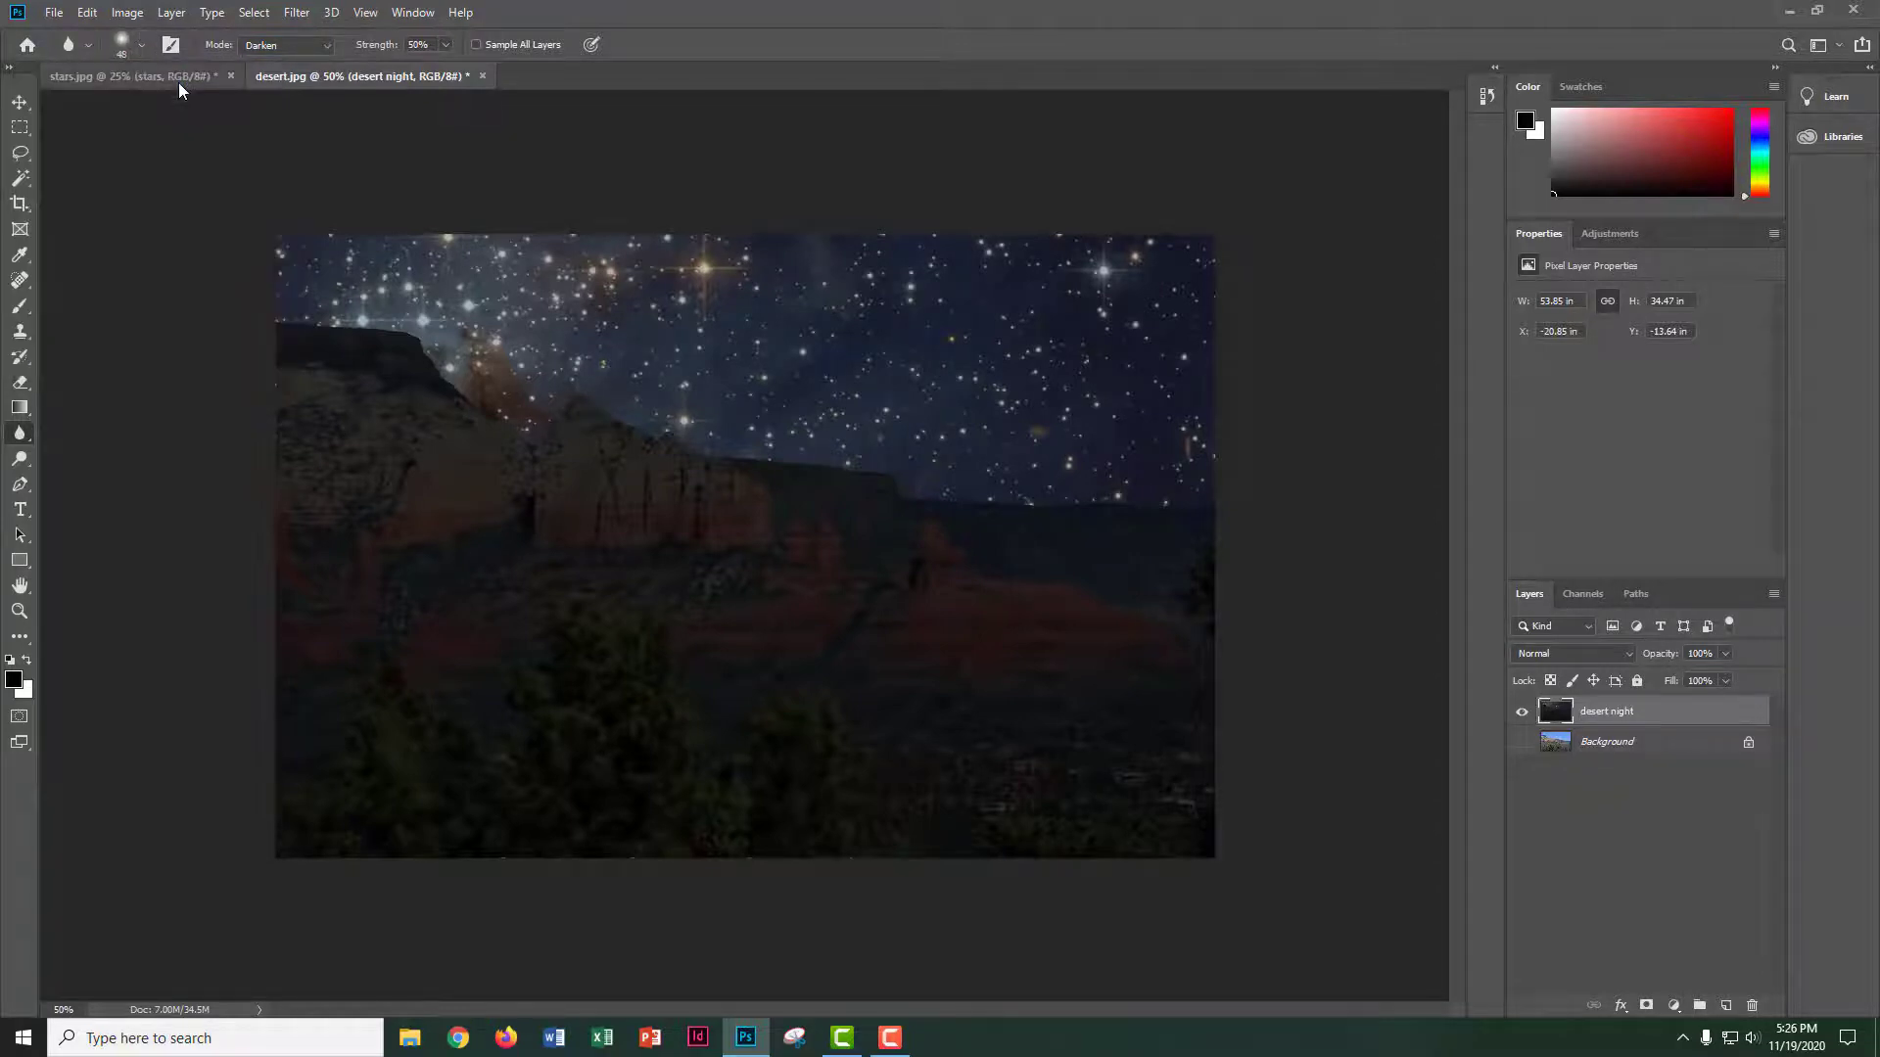
- Set the Blur tool's strength to 90% and blur the whole ridge line where the mountains meet the starry sky
click(415, 43)
text(90)
key(Return)
click(283, 197)
mouse_move(276, 324)
mouse_down()
mouse_move(424, 345)
mouse_move(513, 428)
mouse_move(553, 433)
mouse_move(580, 406)
mouse_move(707, 456)
mouse_move(931, 494)
mouse_move(1217, 499)
mouse_move(967, 505)
mouse_move(609, 410)
mouse_move(493, 421)
mouse_move(434, 359)
mouse_move(296, 320)
mouse_move(426, 332)
mouse_move(455, 374)
mouse_move(549, 424)
mouse_move(592, 403)
mouse_move(676, 445)
mouse_move(931, 491)
mouse_move(1243, 507)
mouse_up()
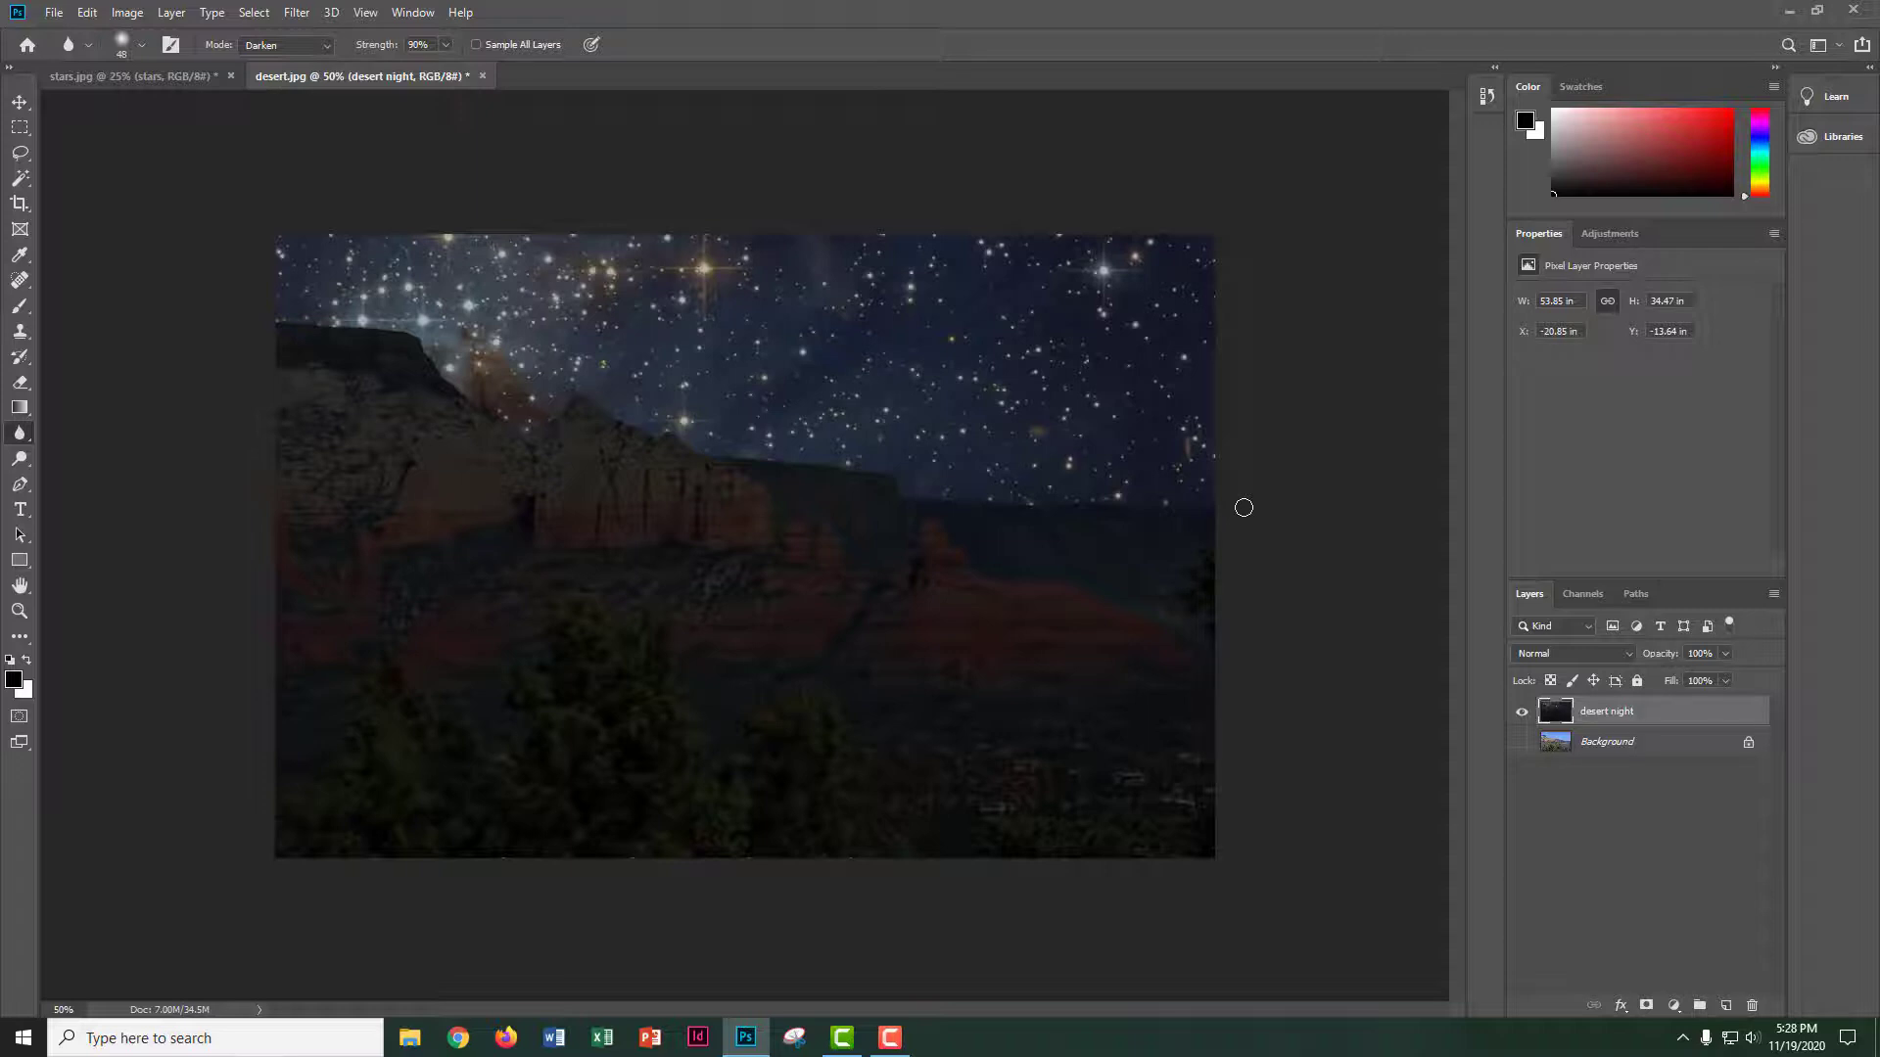
- Crop away a strip along the image's bottom edge, leaving the picture about 26.67 × 13.99 in
click(20, 204)
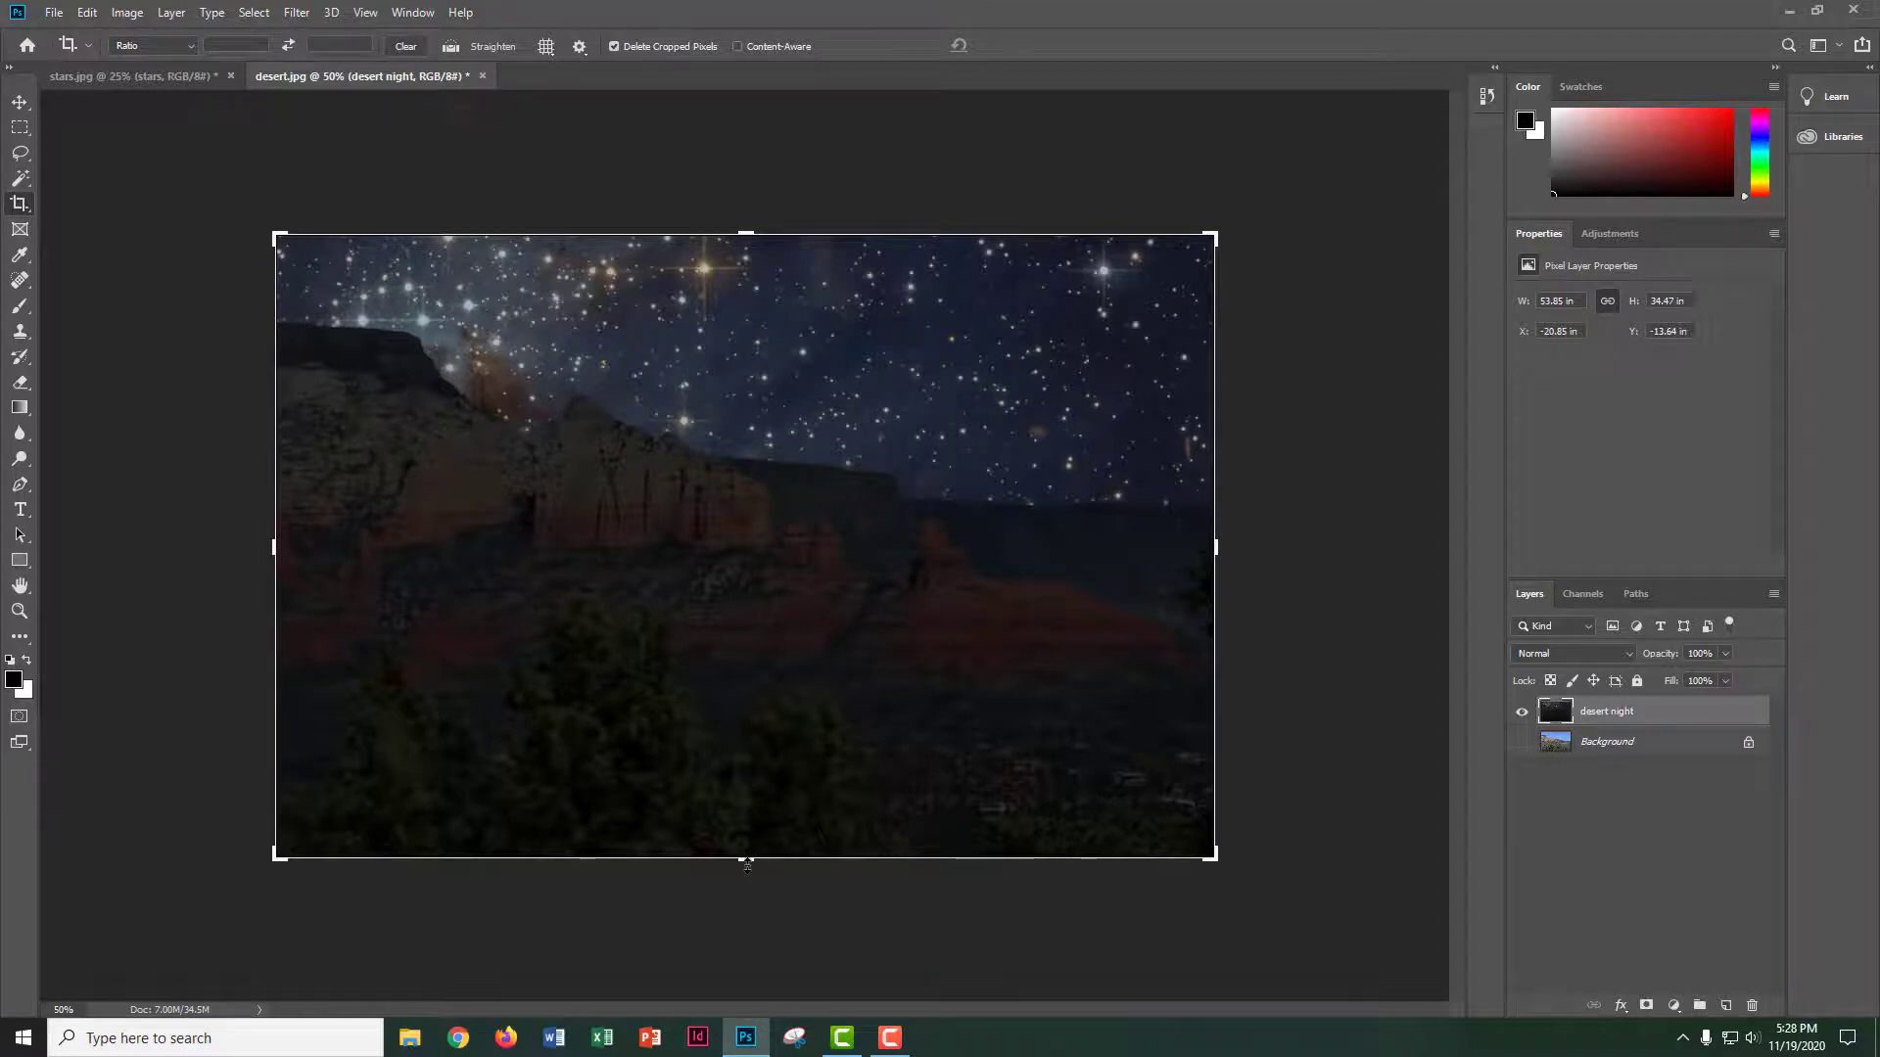
drag(746, 861, 745, 798)
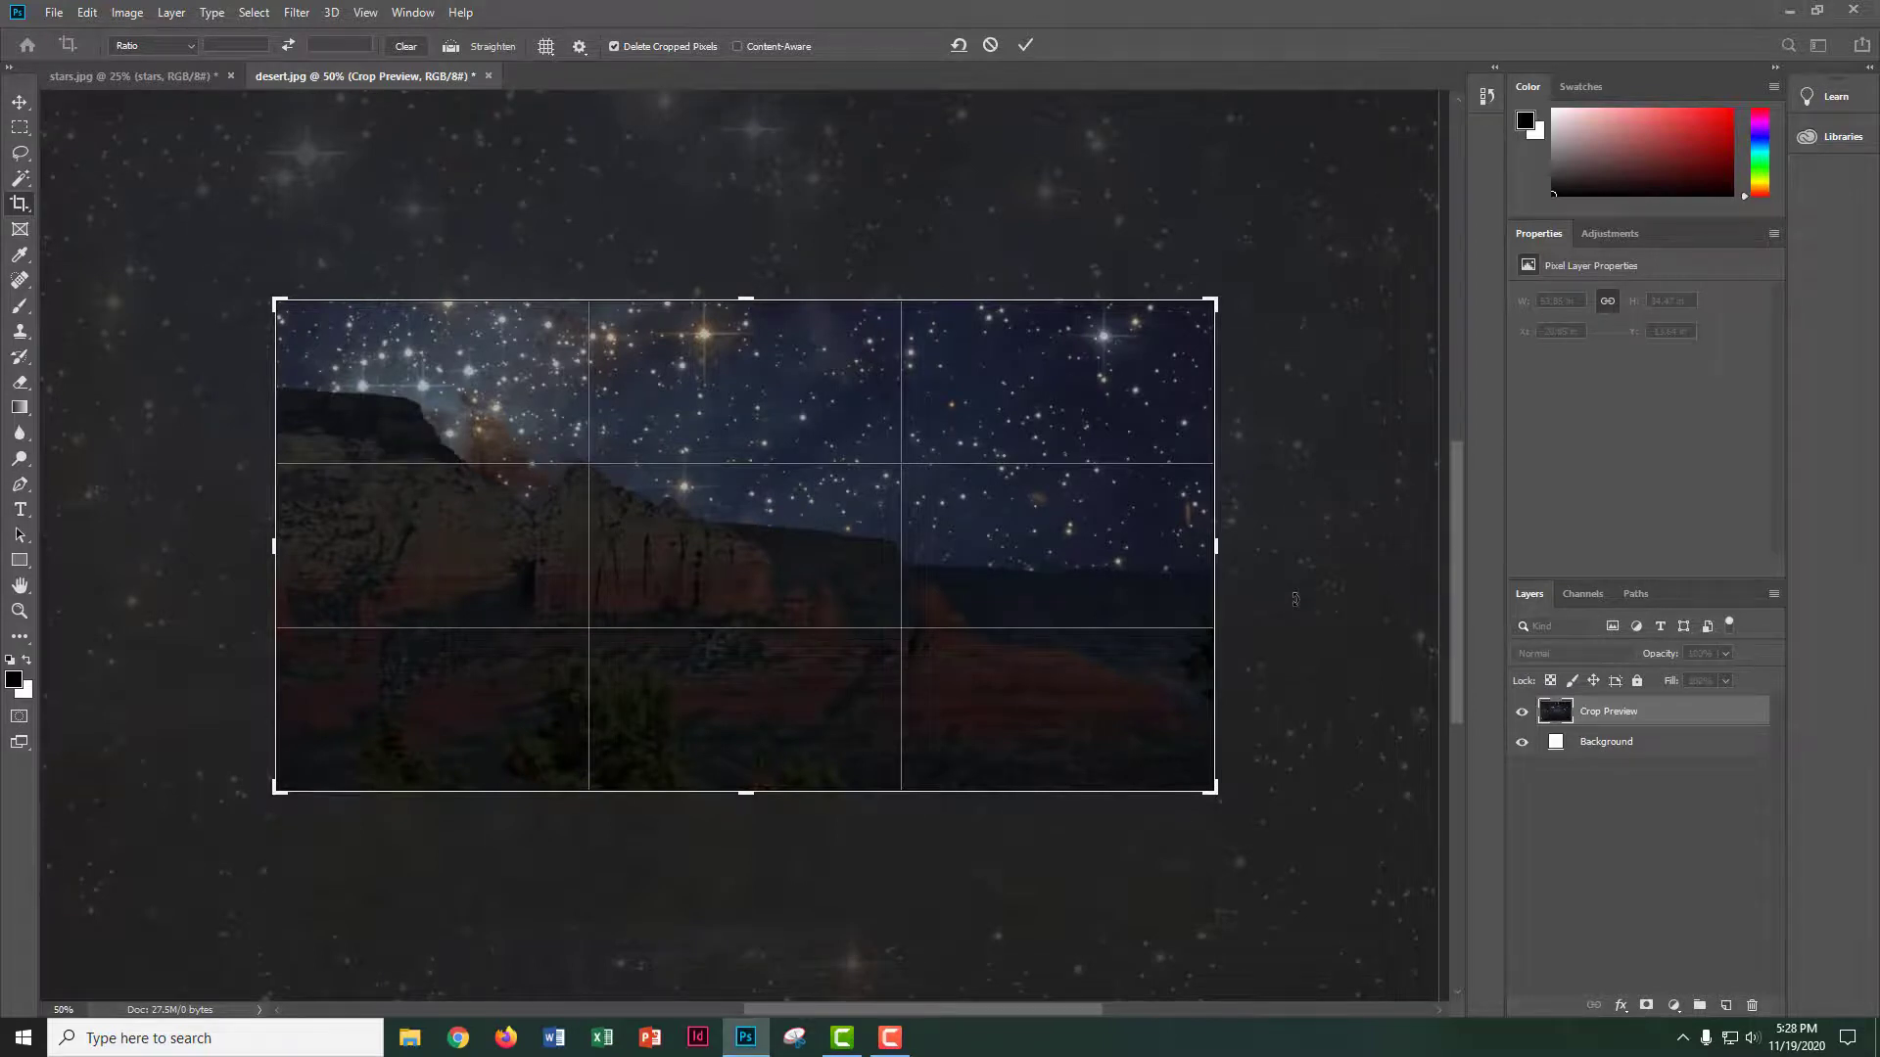
click(1026, 44)
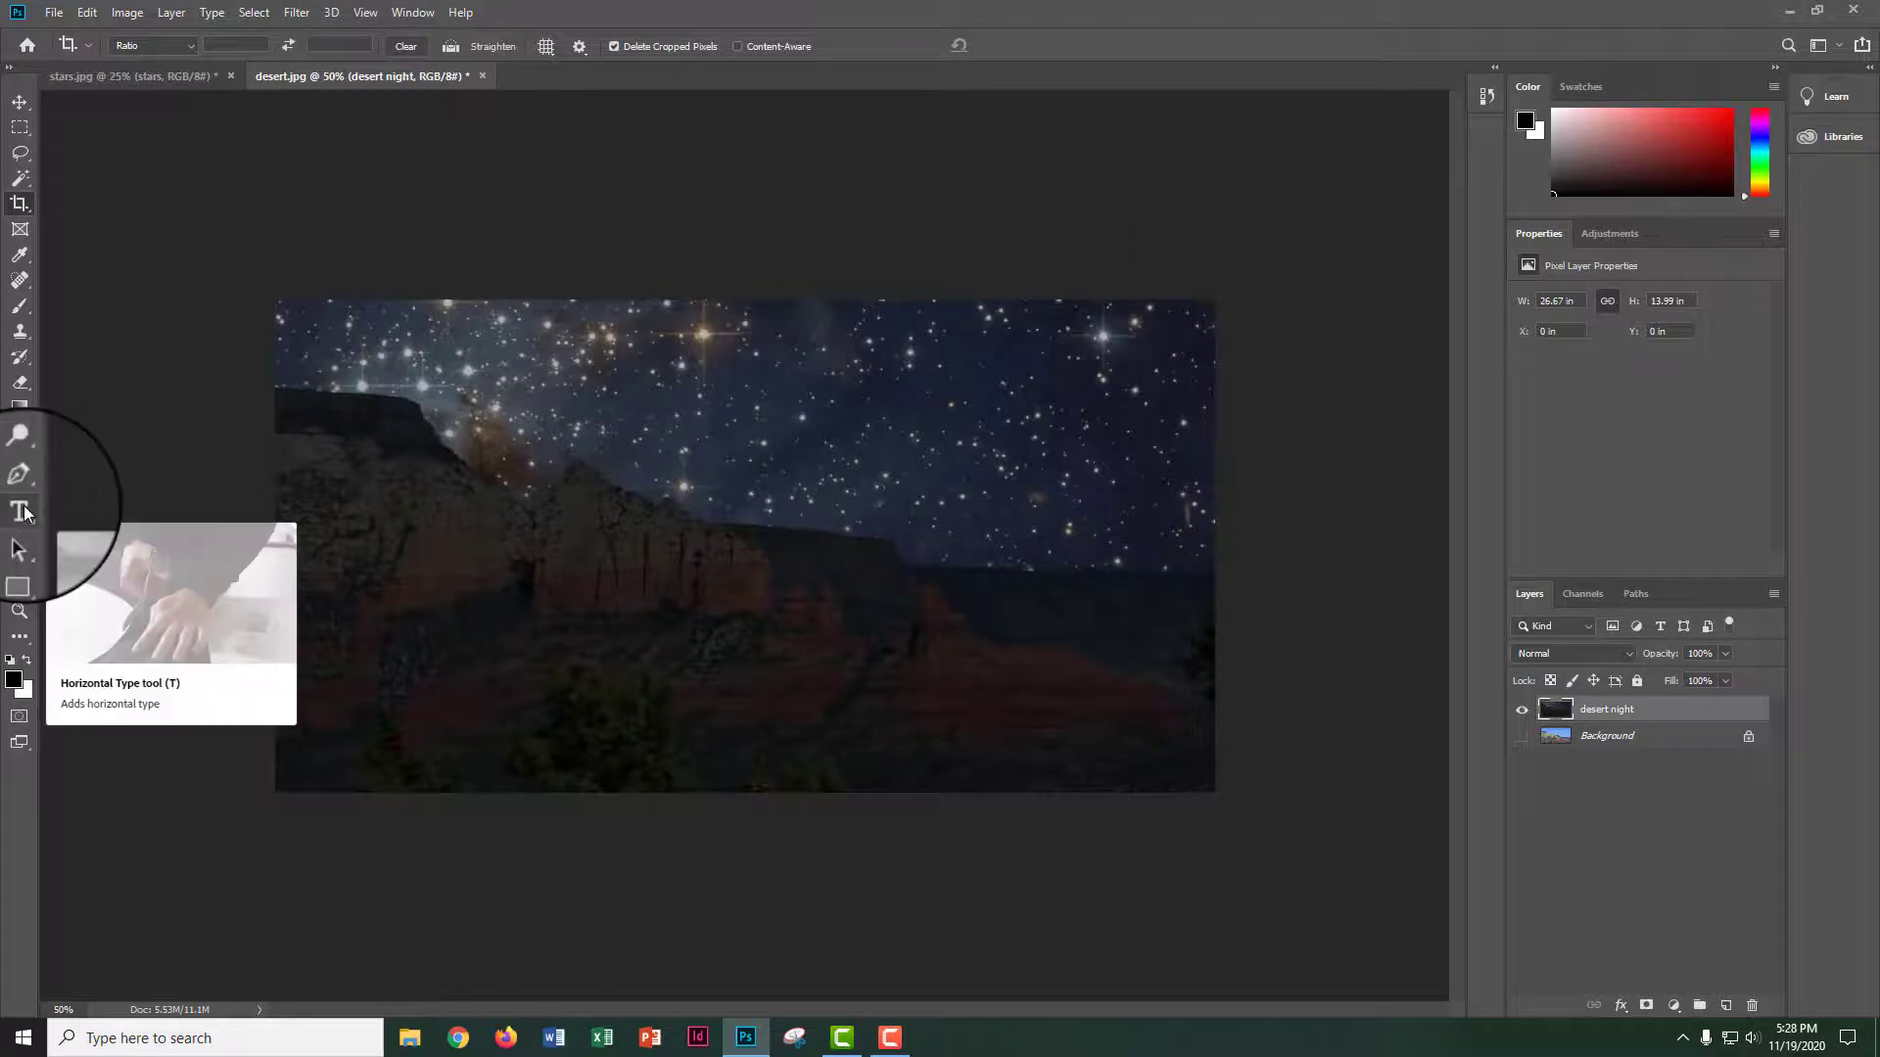
- Add the horizontal text "Rocky Mountain Night" over the red rocks in the lower right of the image and select all of it
click(22, 510)
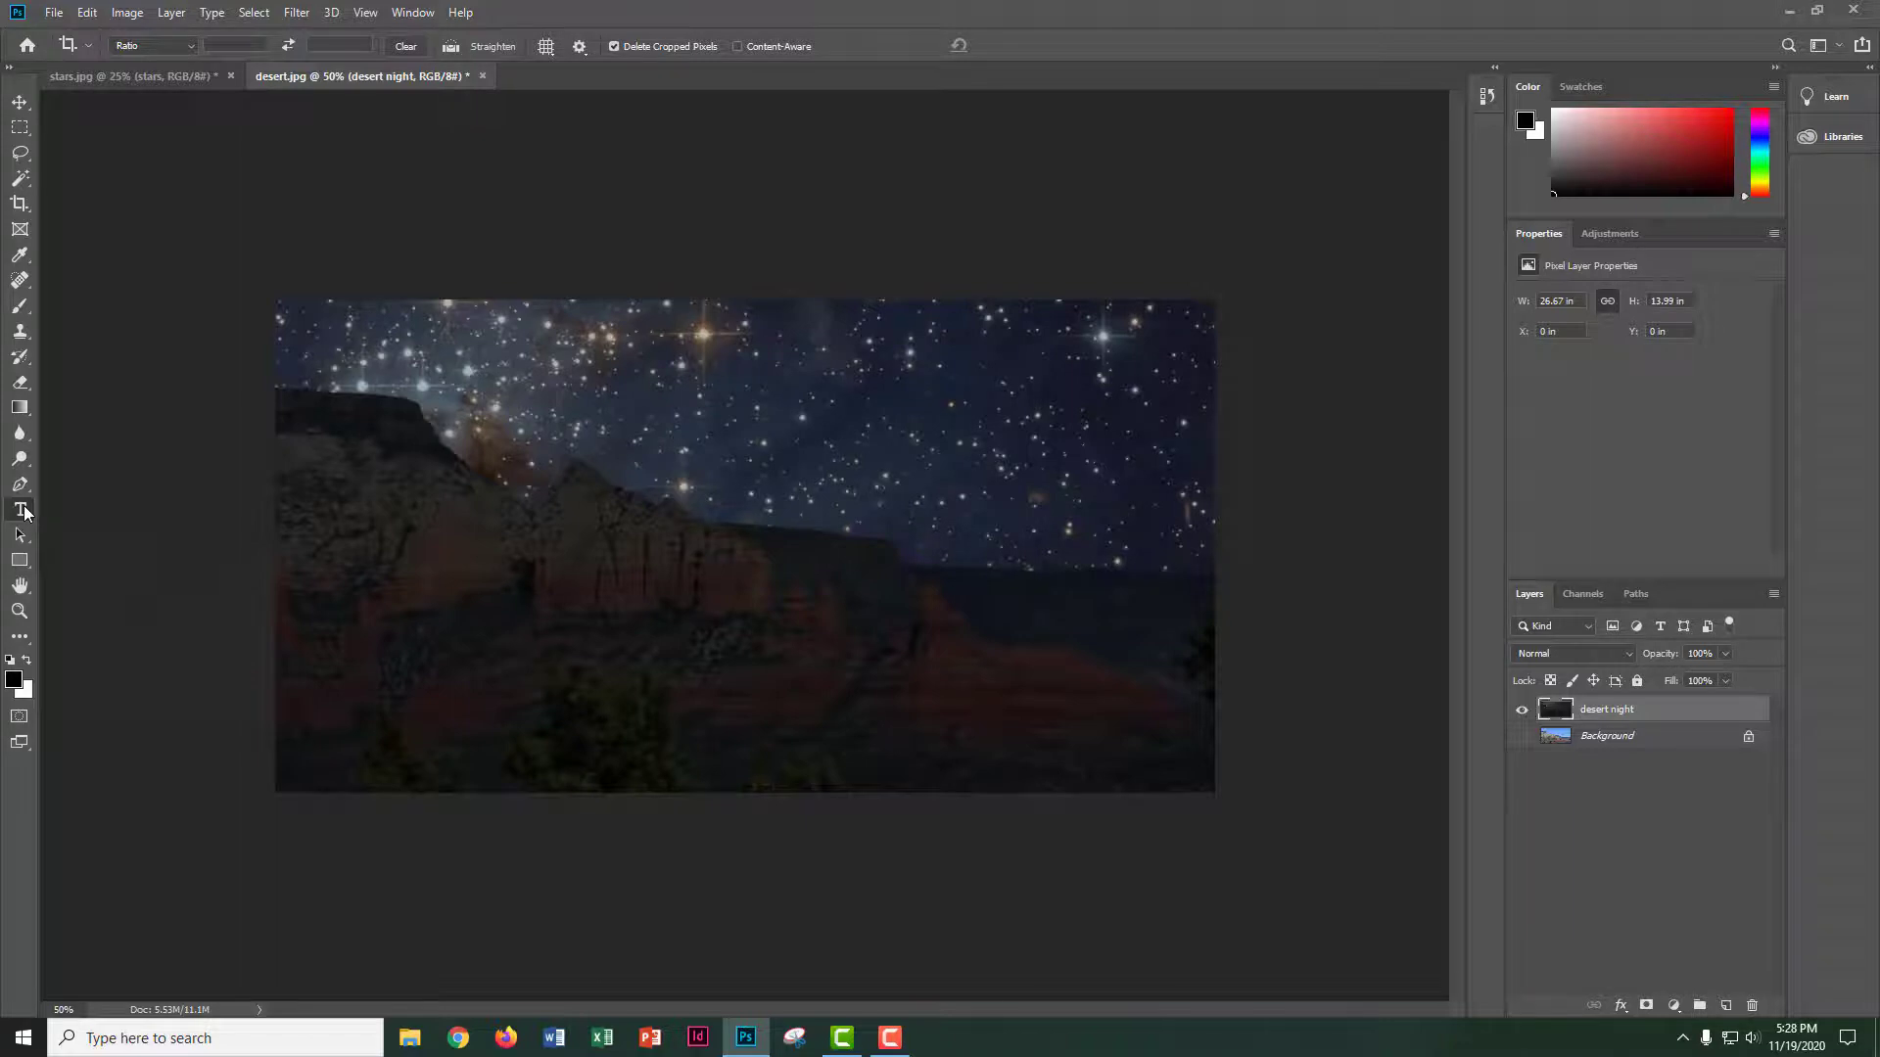
click(947, 690)
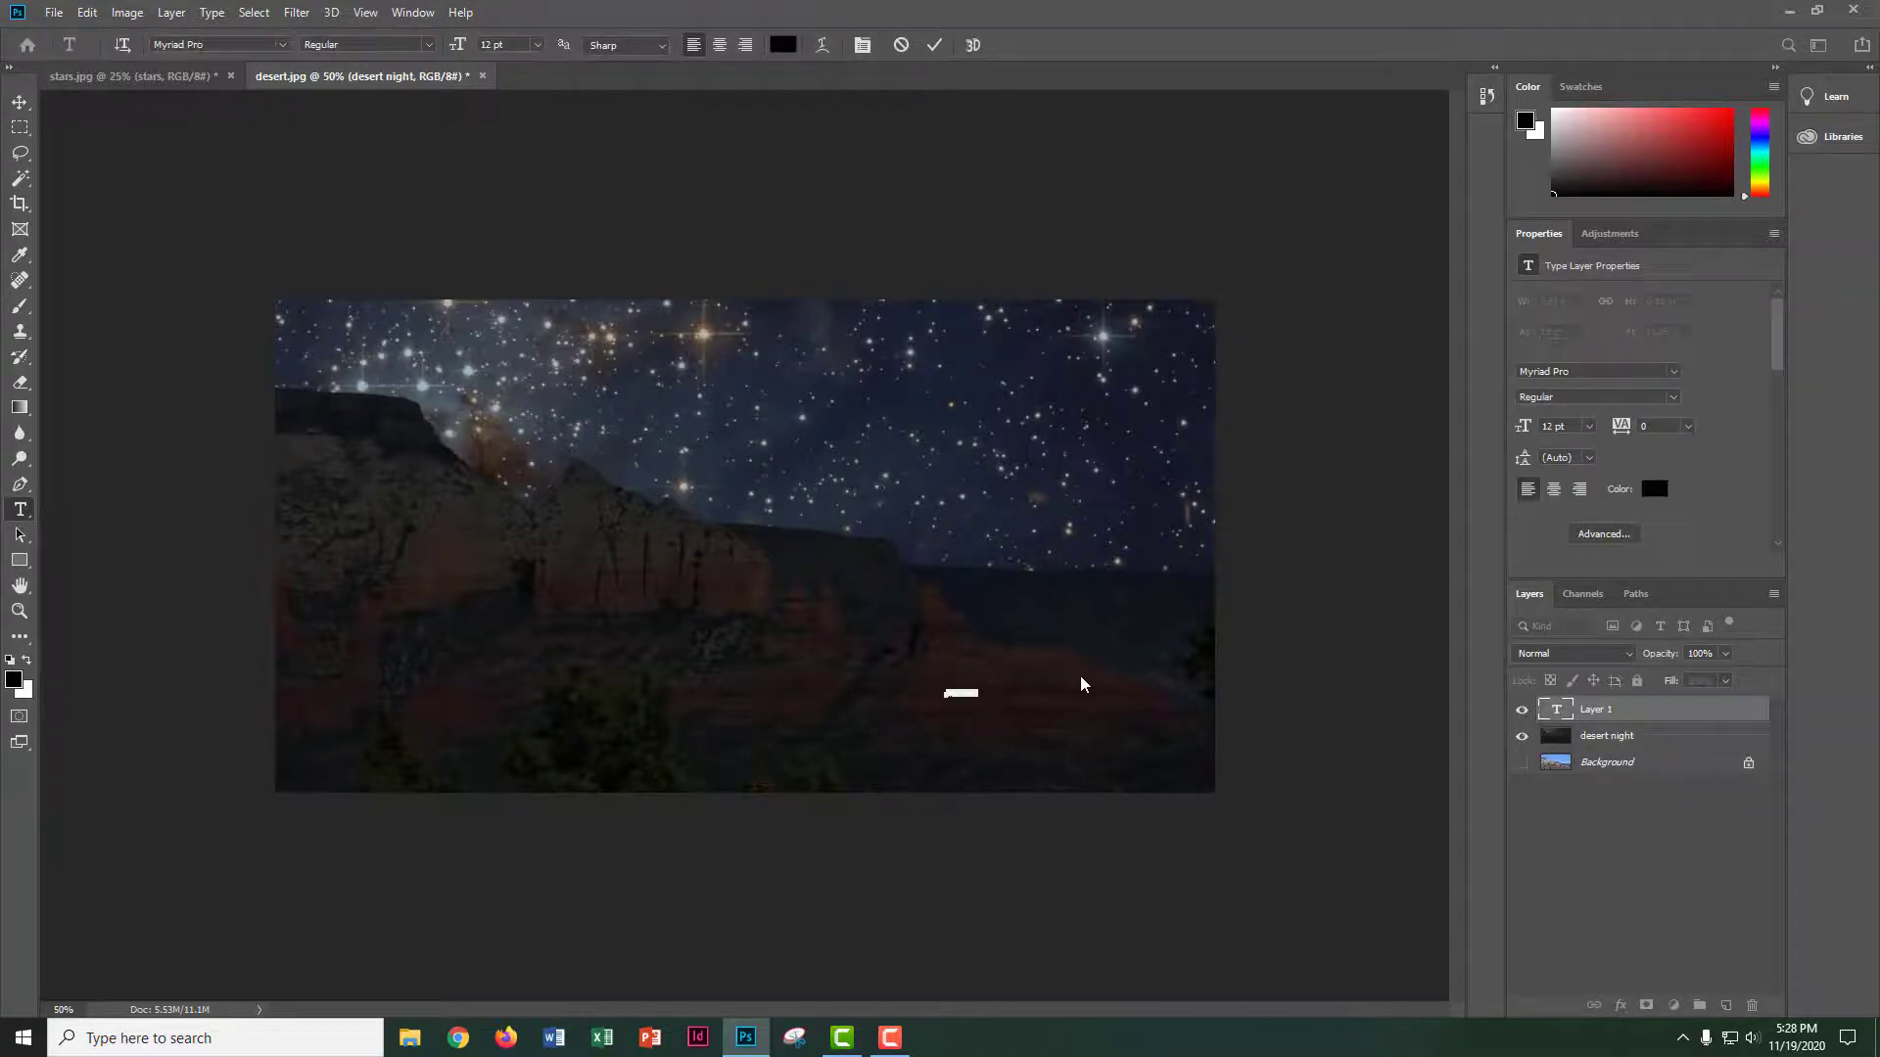
key(BackSpace)
key(ctrl+a)
- Set the title text's font to Gill Sans MT Italic at 60 pt
click(281, 50)
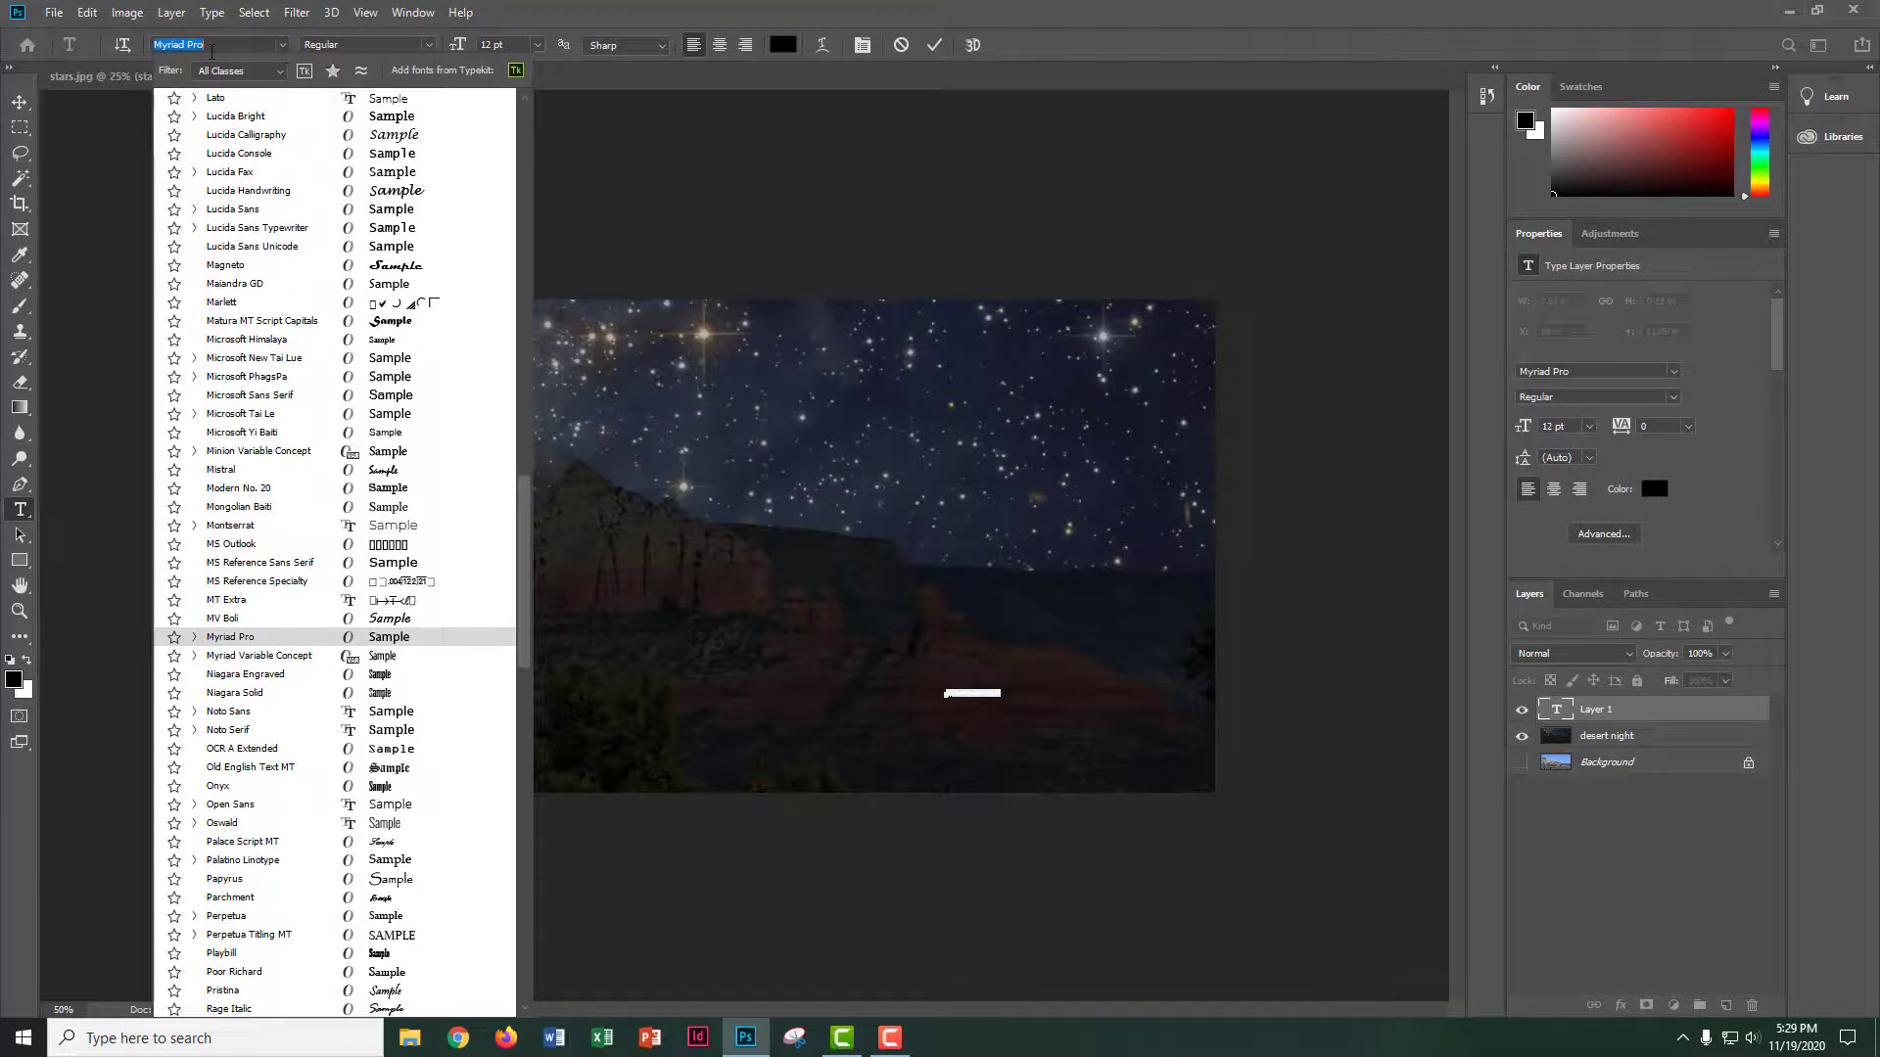
text(gill)
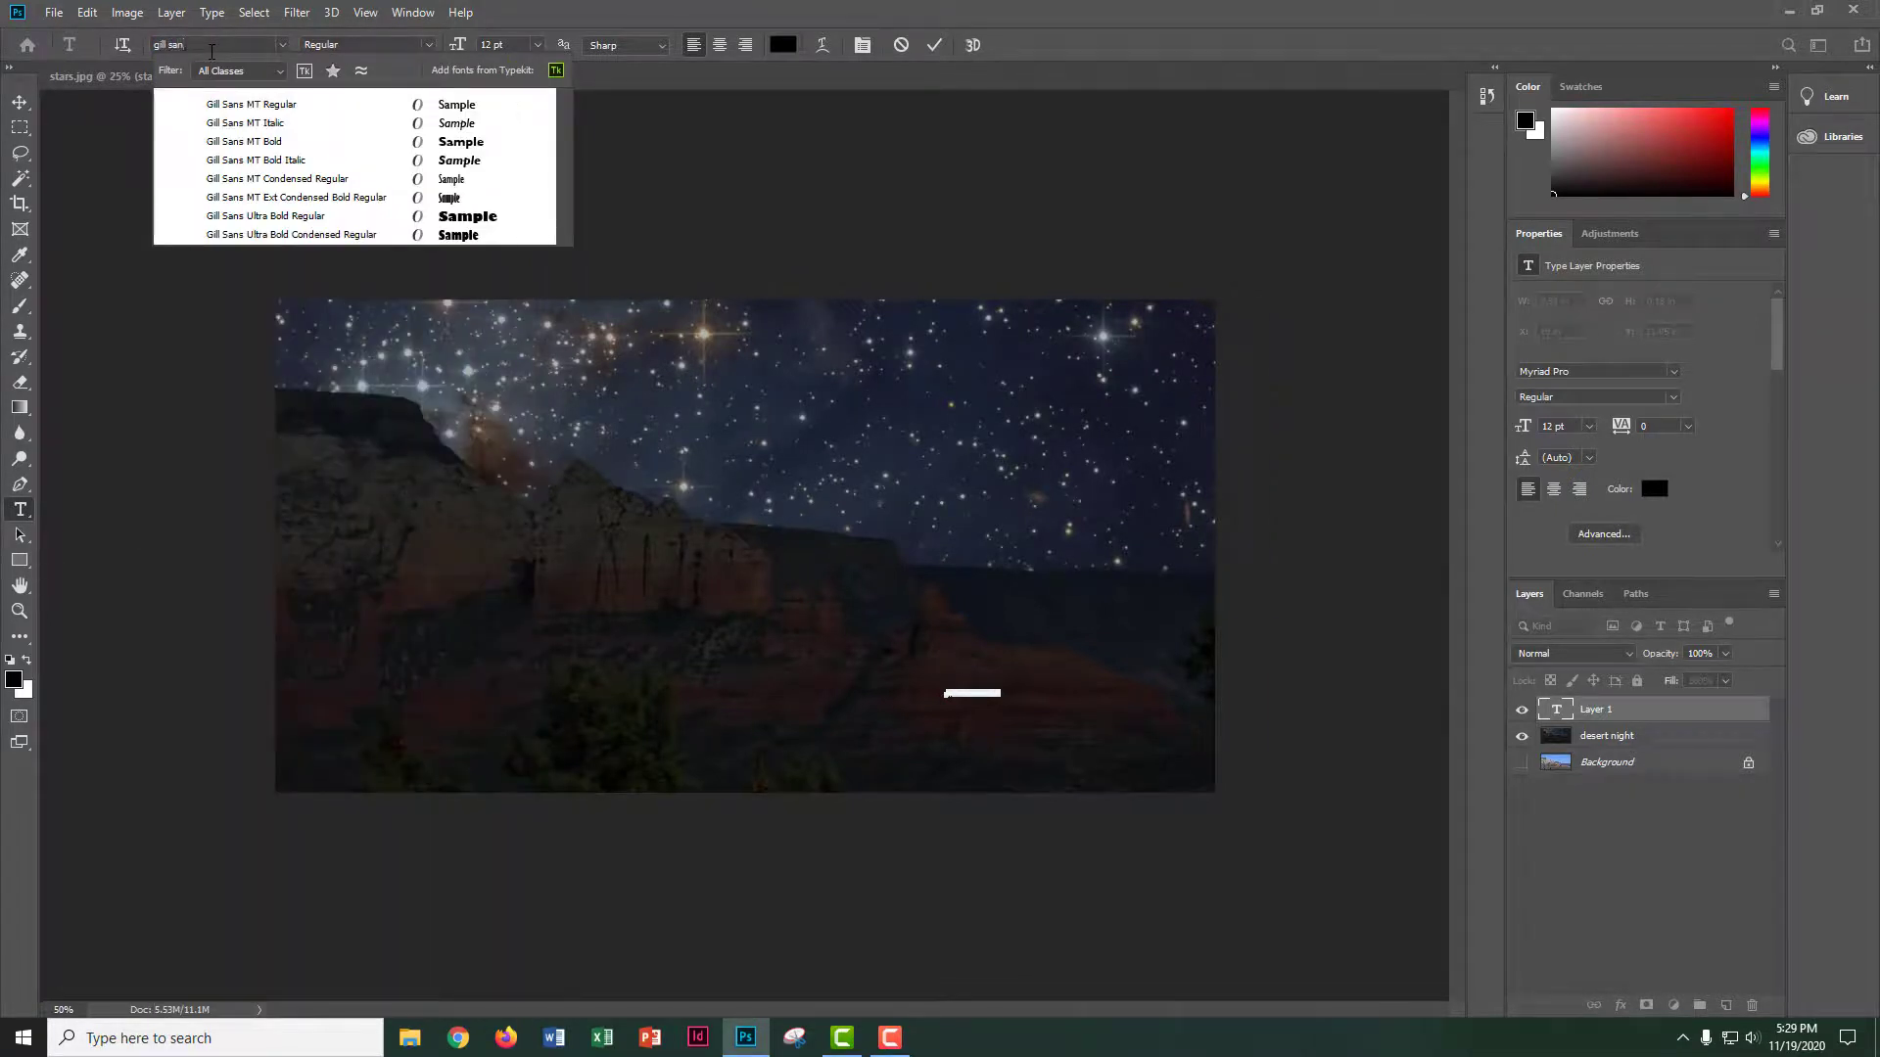
text( san)
click(273, 110)
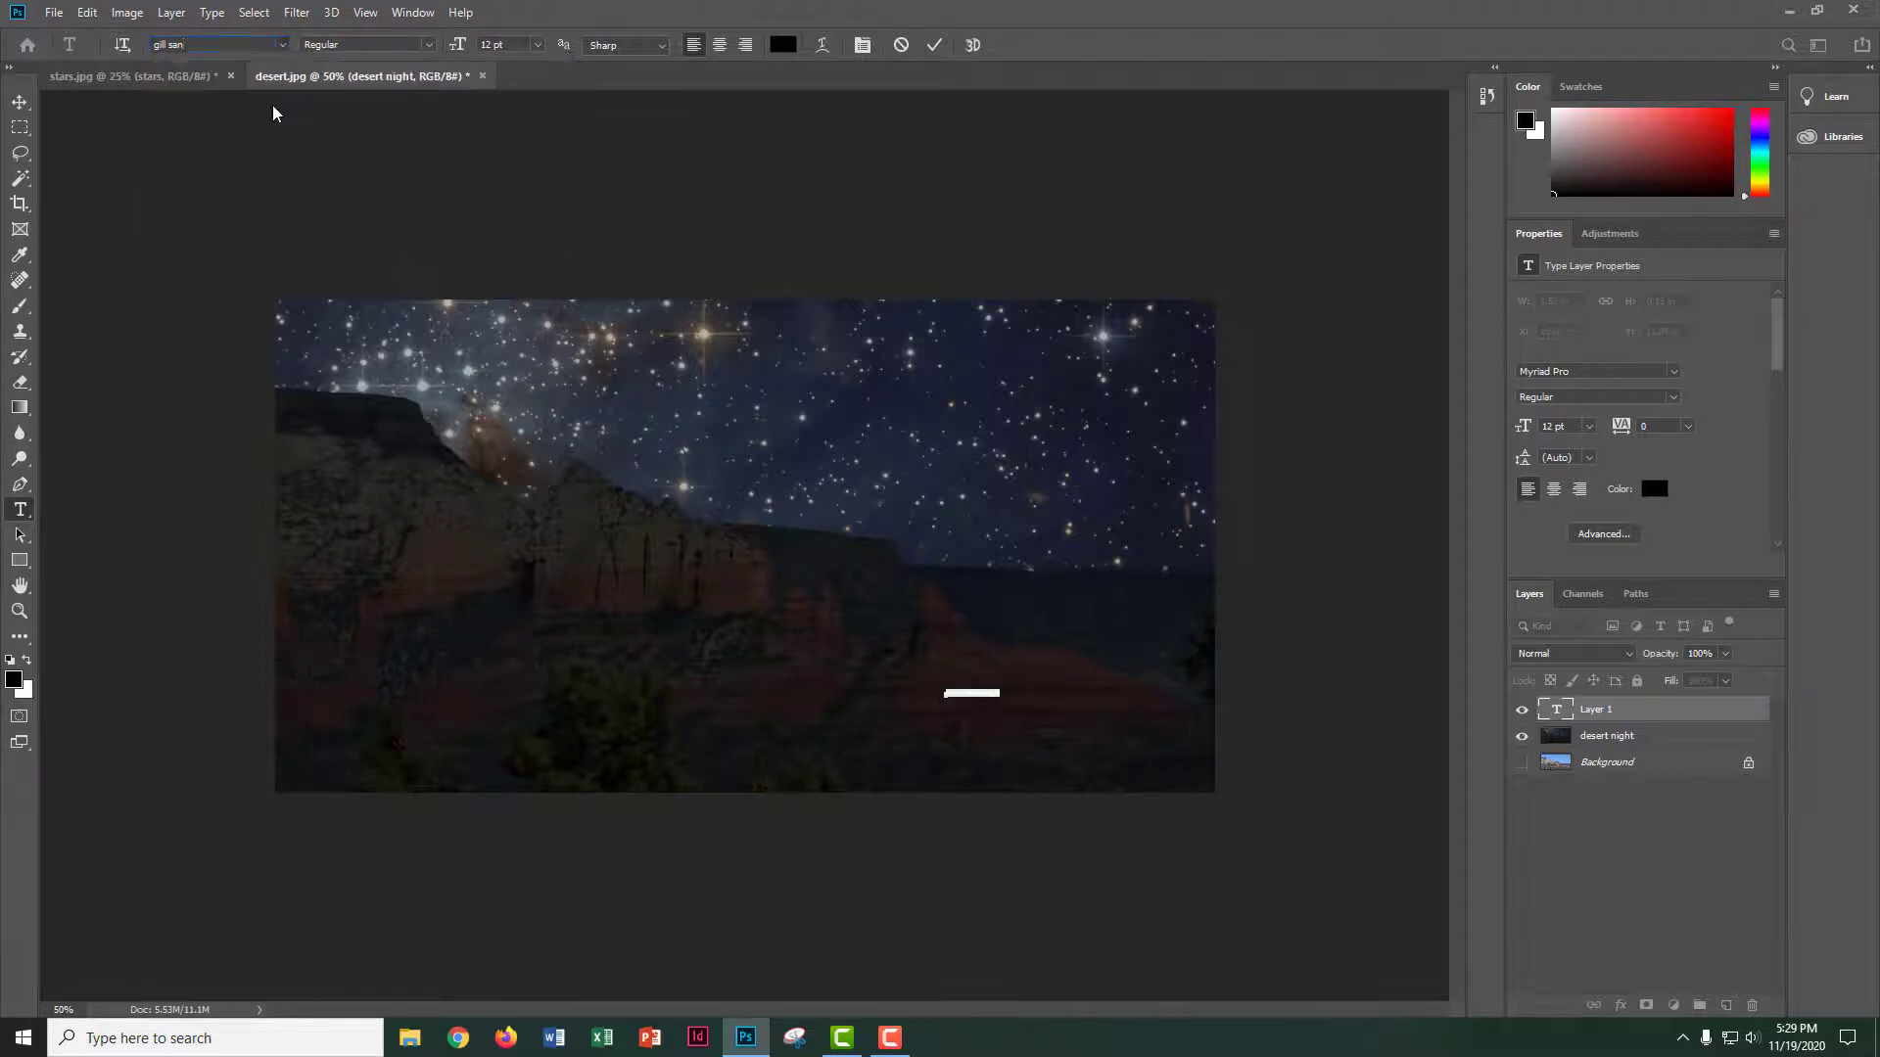
click(425, 49)
click(388, 79)
double_click(488, 45)
text(60)
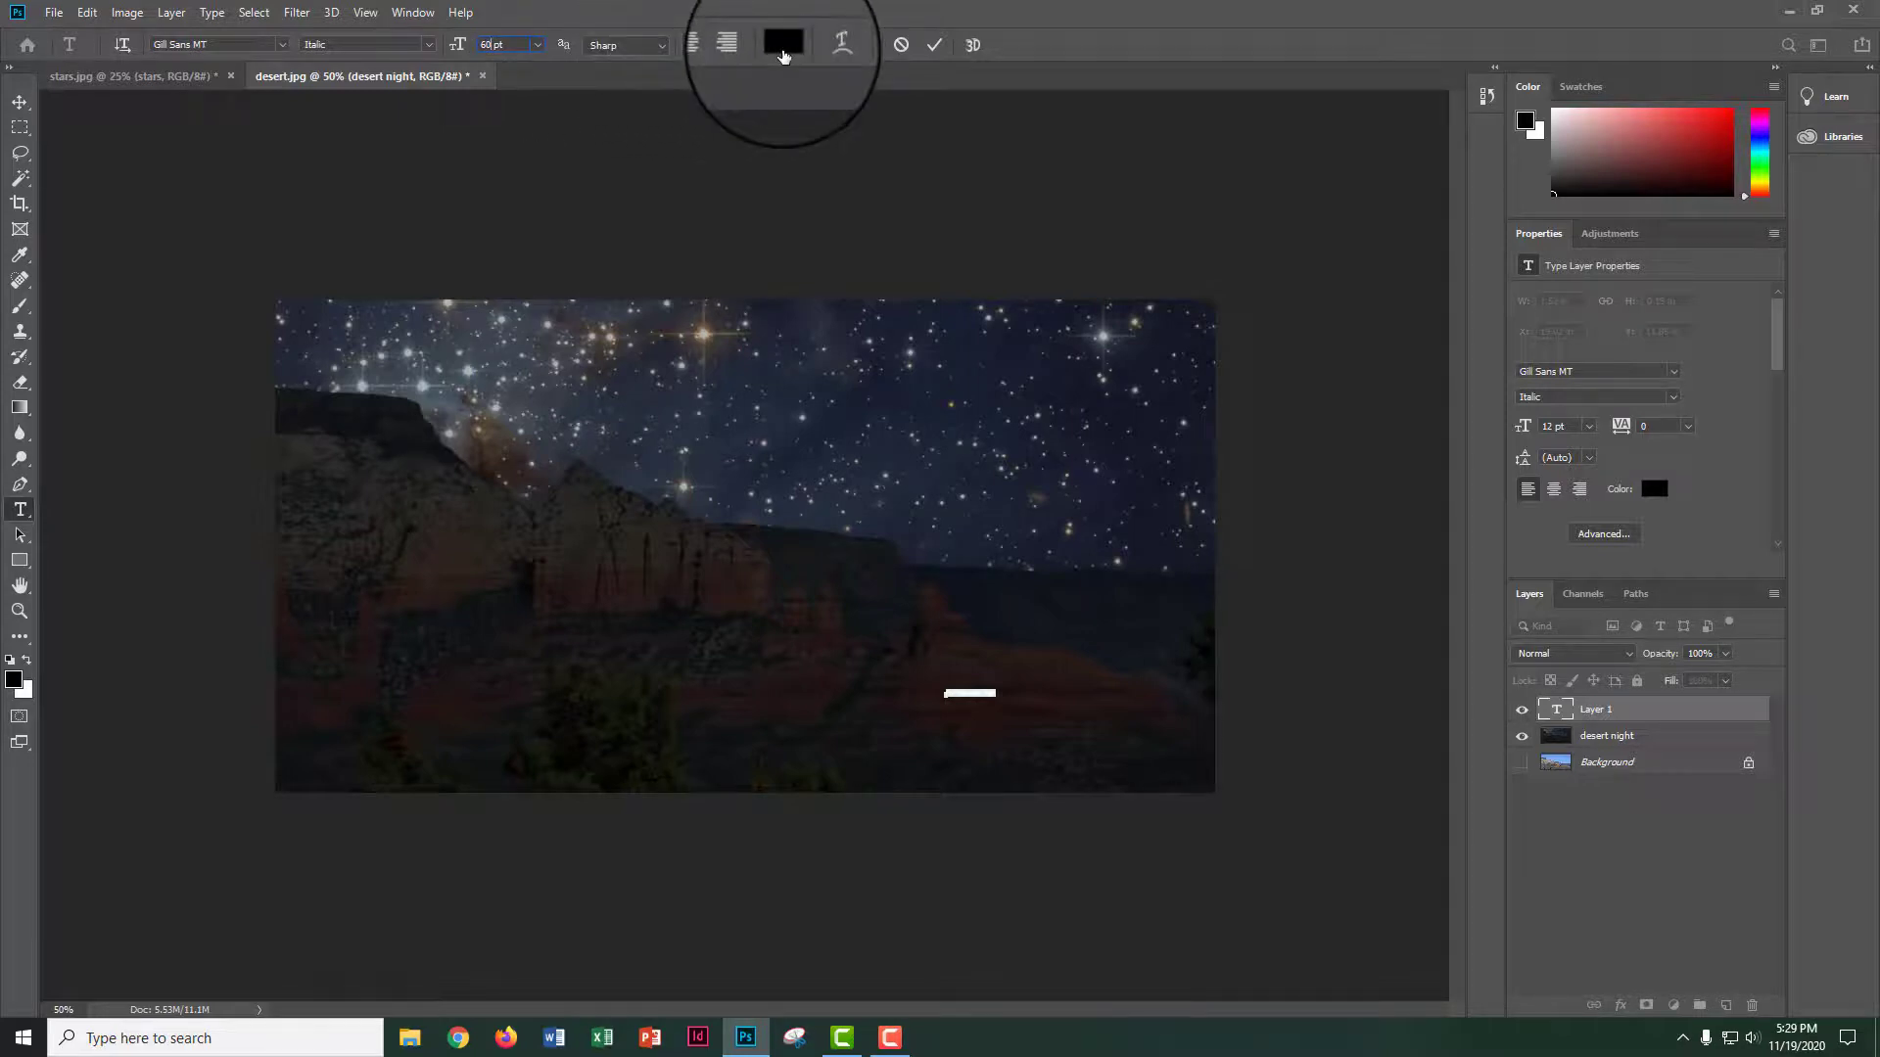
- Set the title text's color to white (ffffff) and commit the text
click(784, 44)
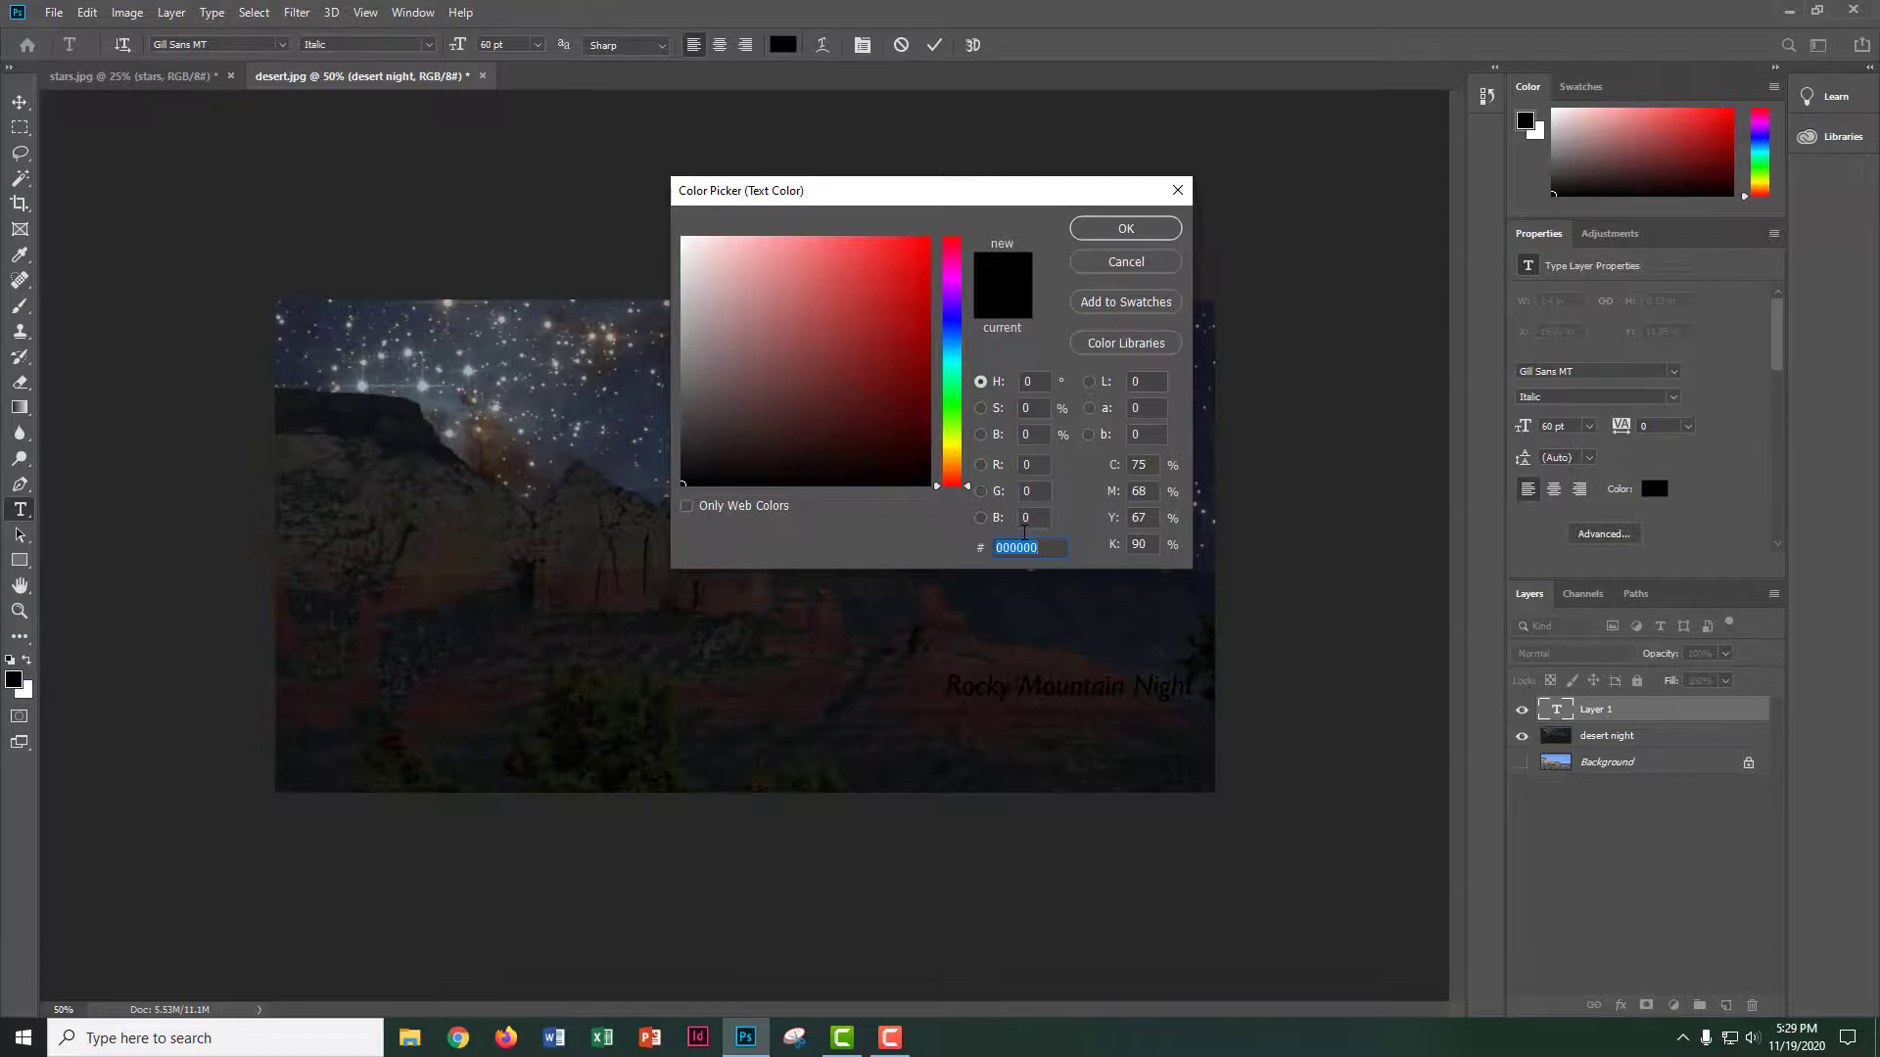
text(ffffff)
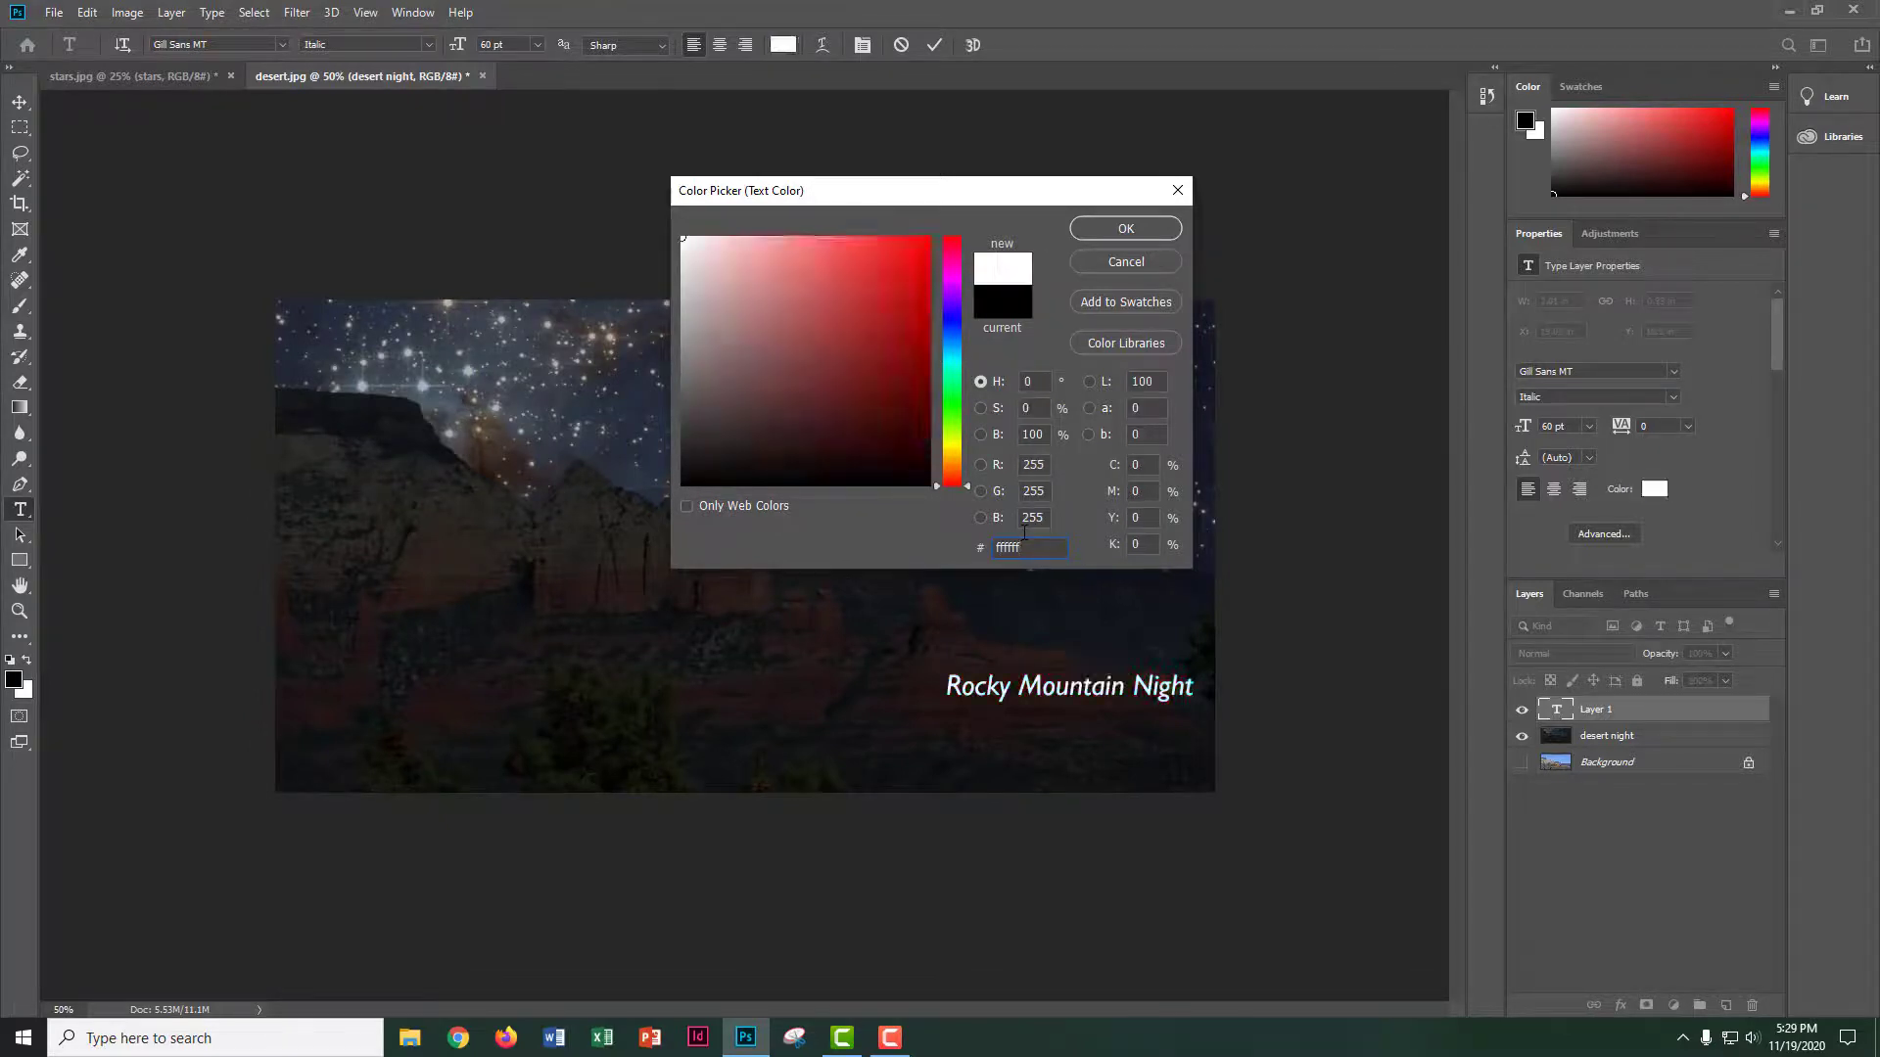
click(1125, 228)
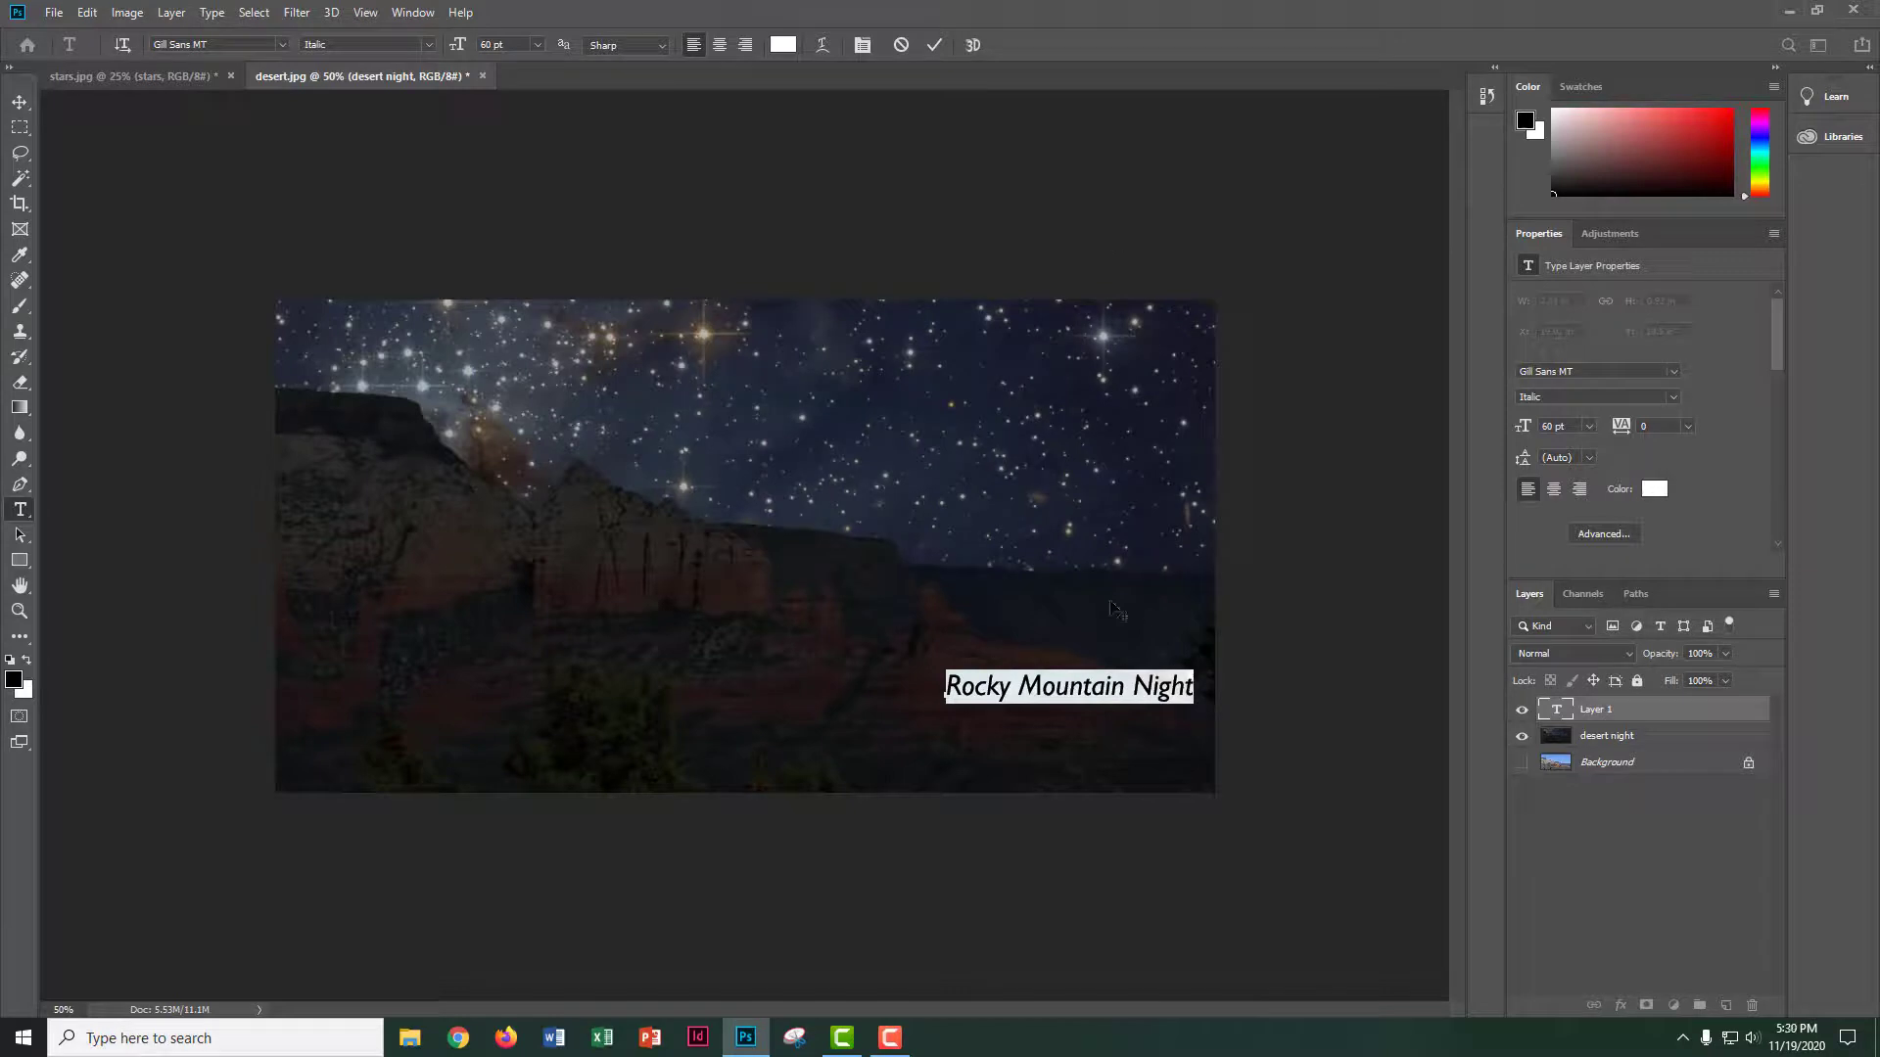
click(836, 534)
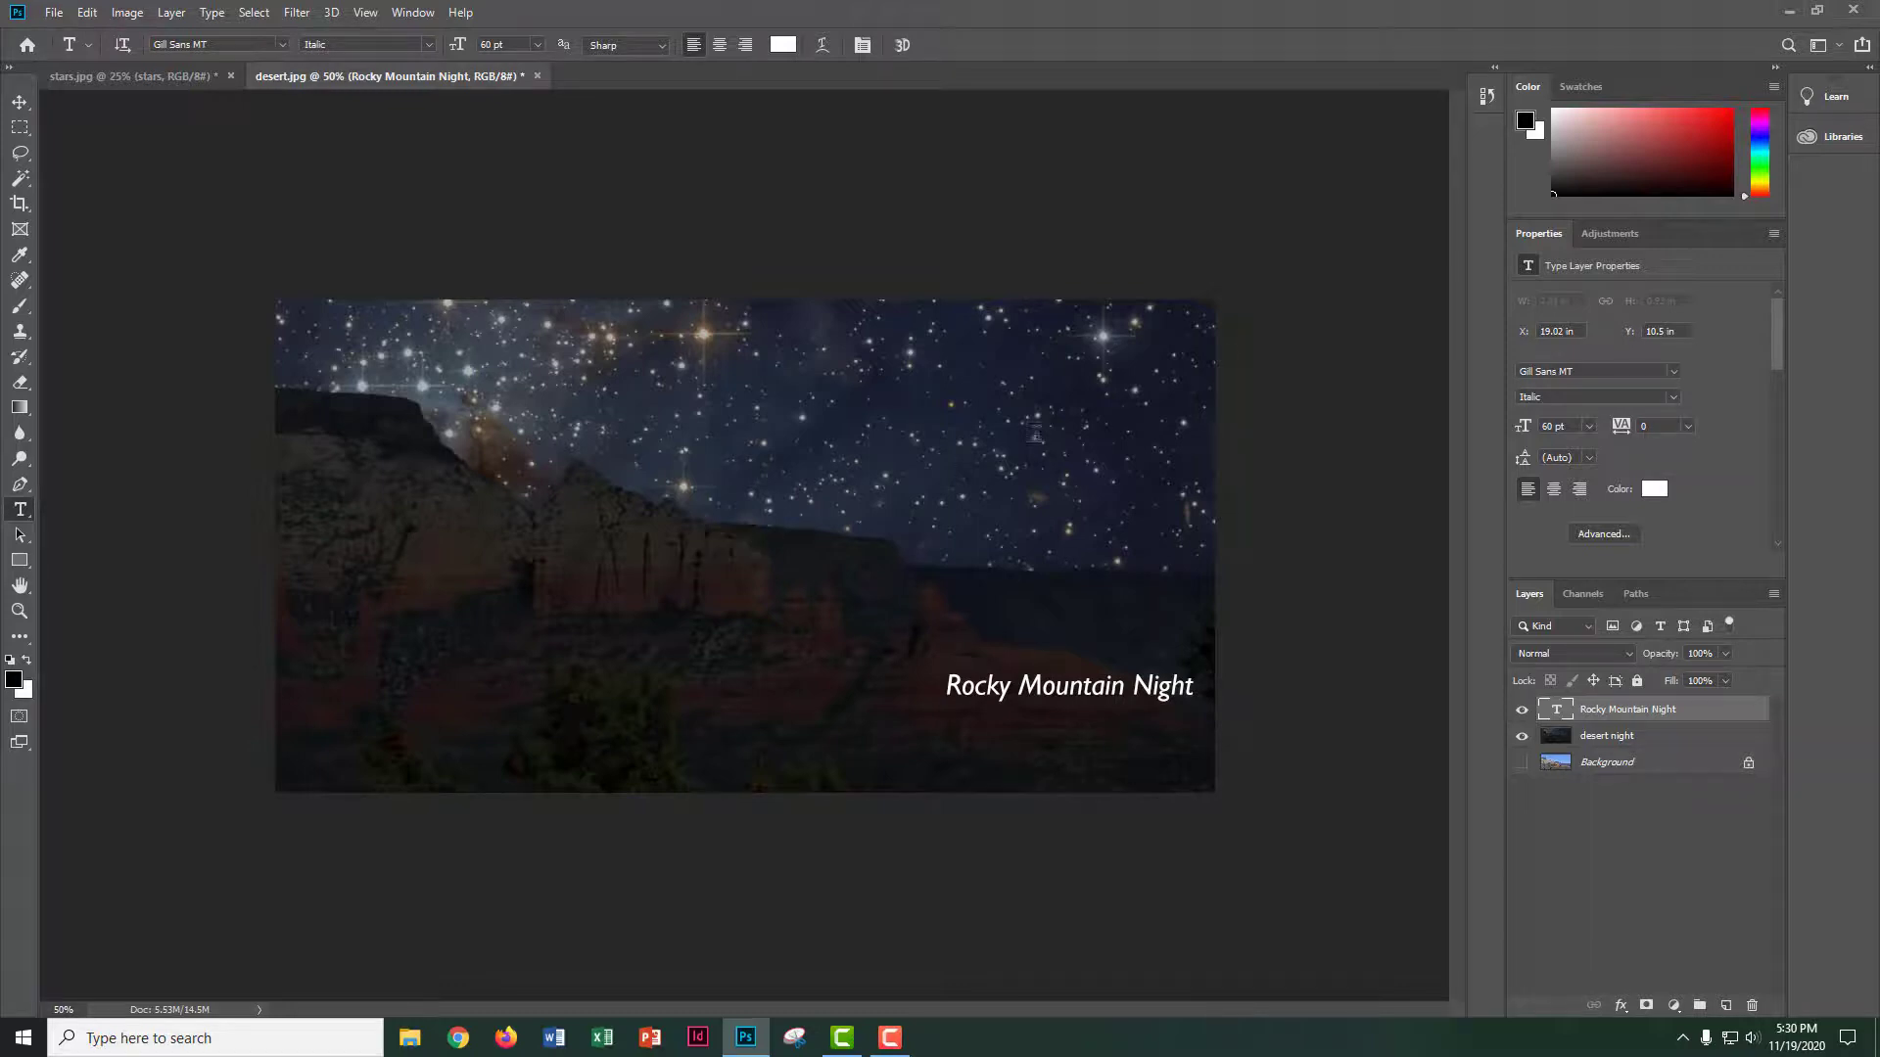
- Set the foreground color to RGB 131, 171, 179
click(1527, 122)
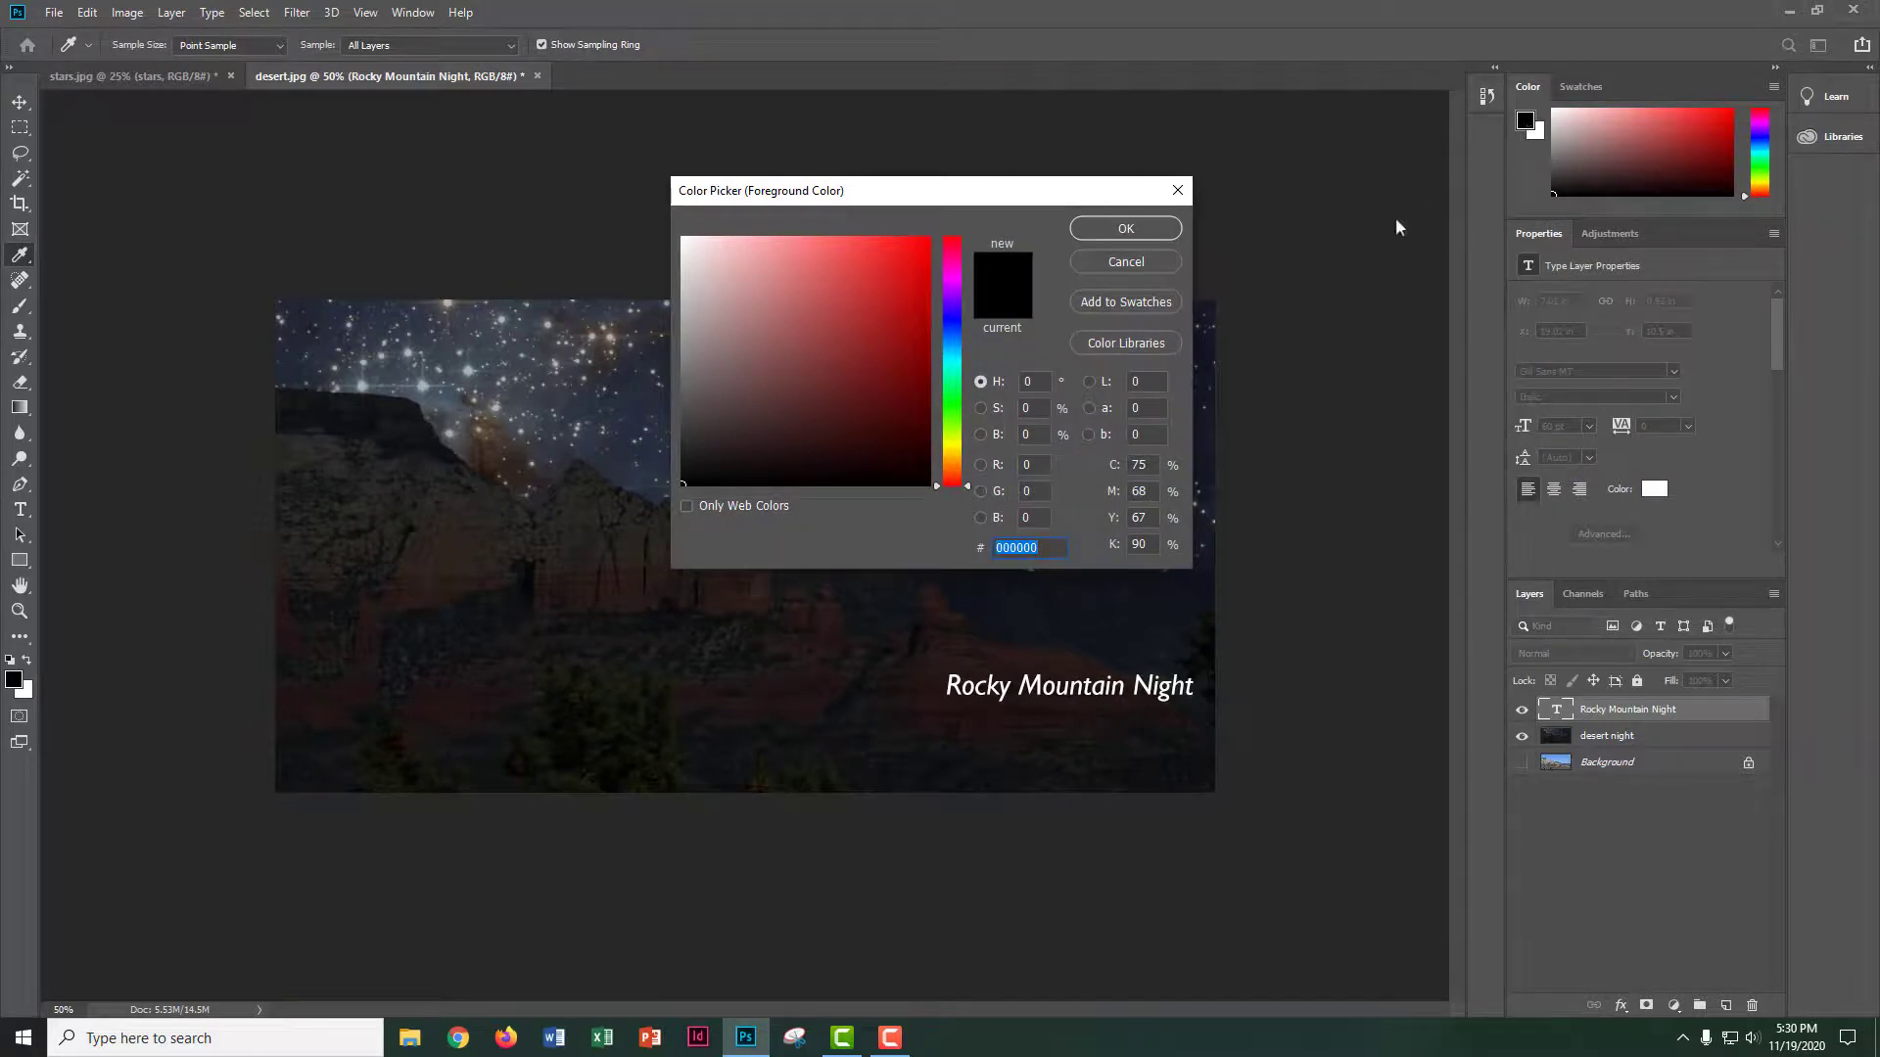
double_click(1037, 468)
text(131)
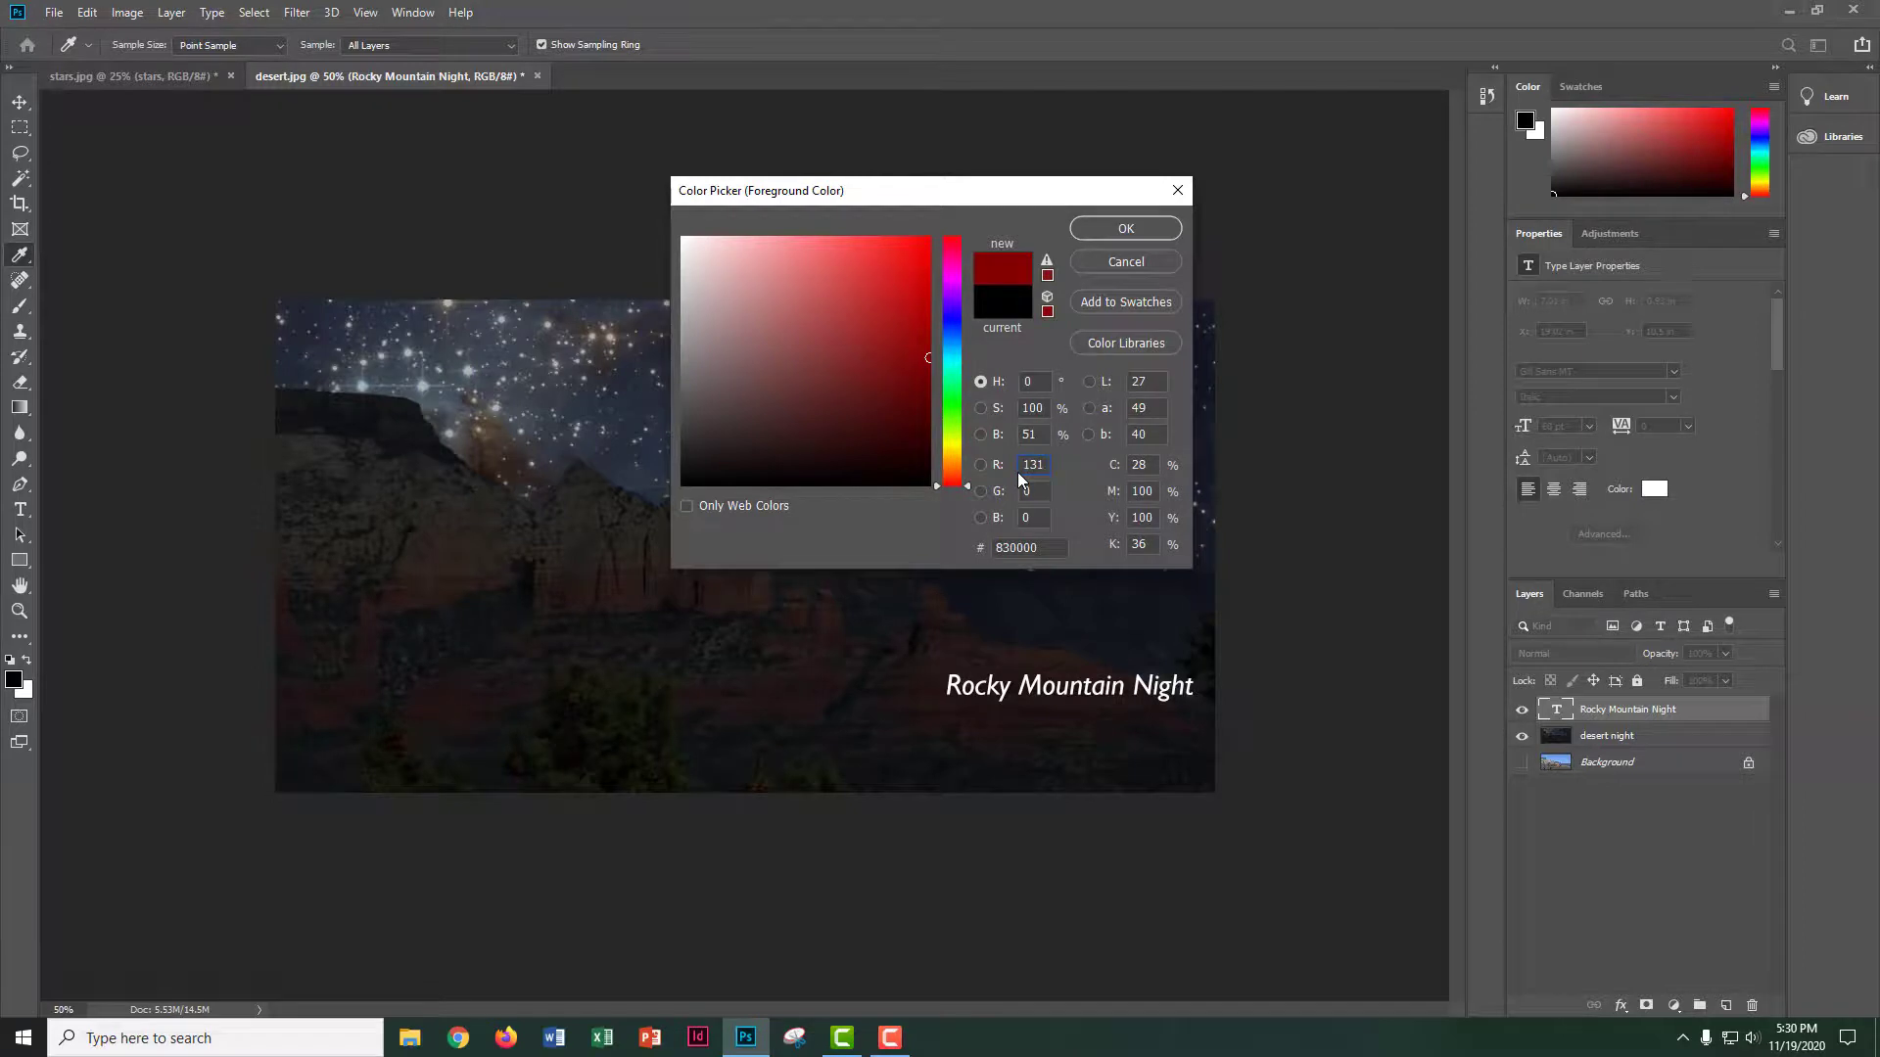
text(171)
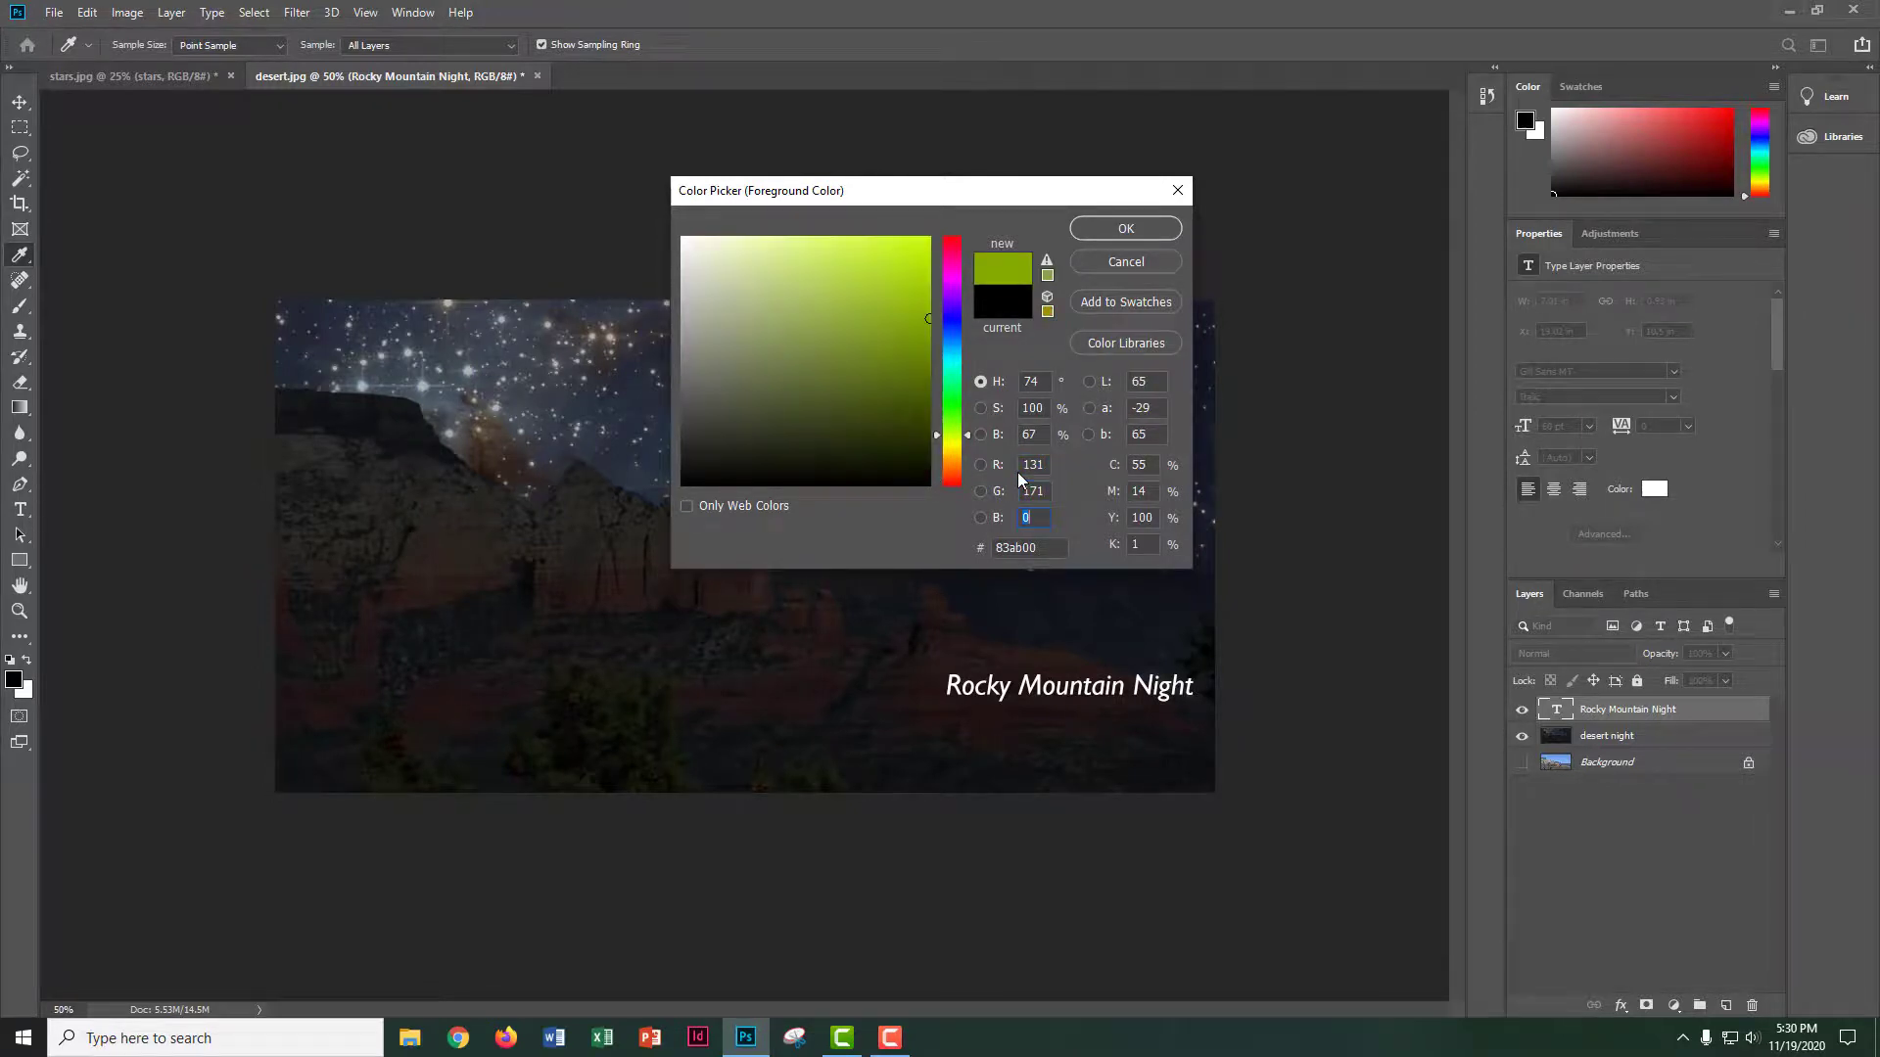
text(179)
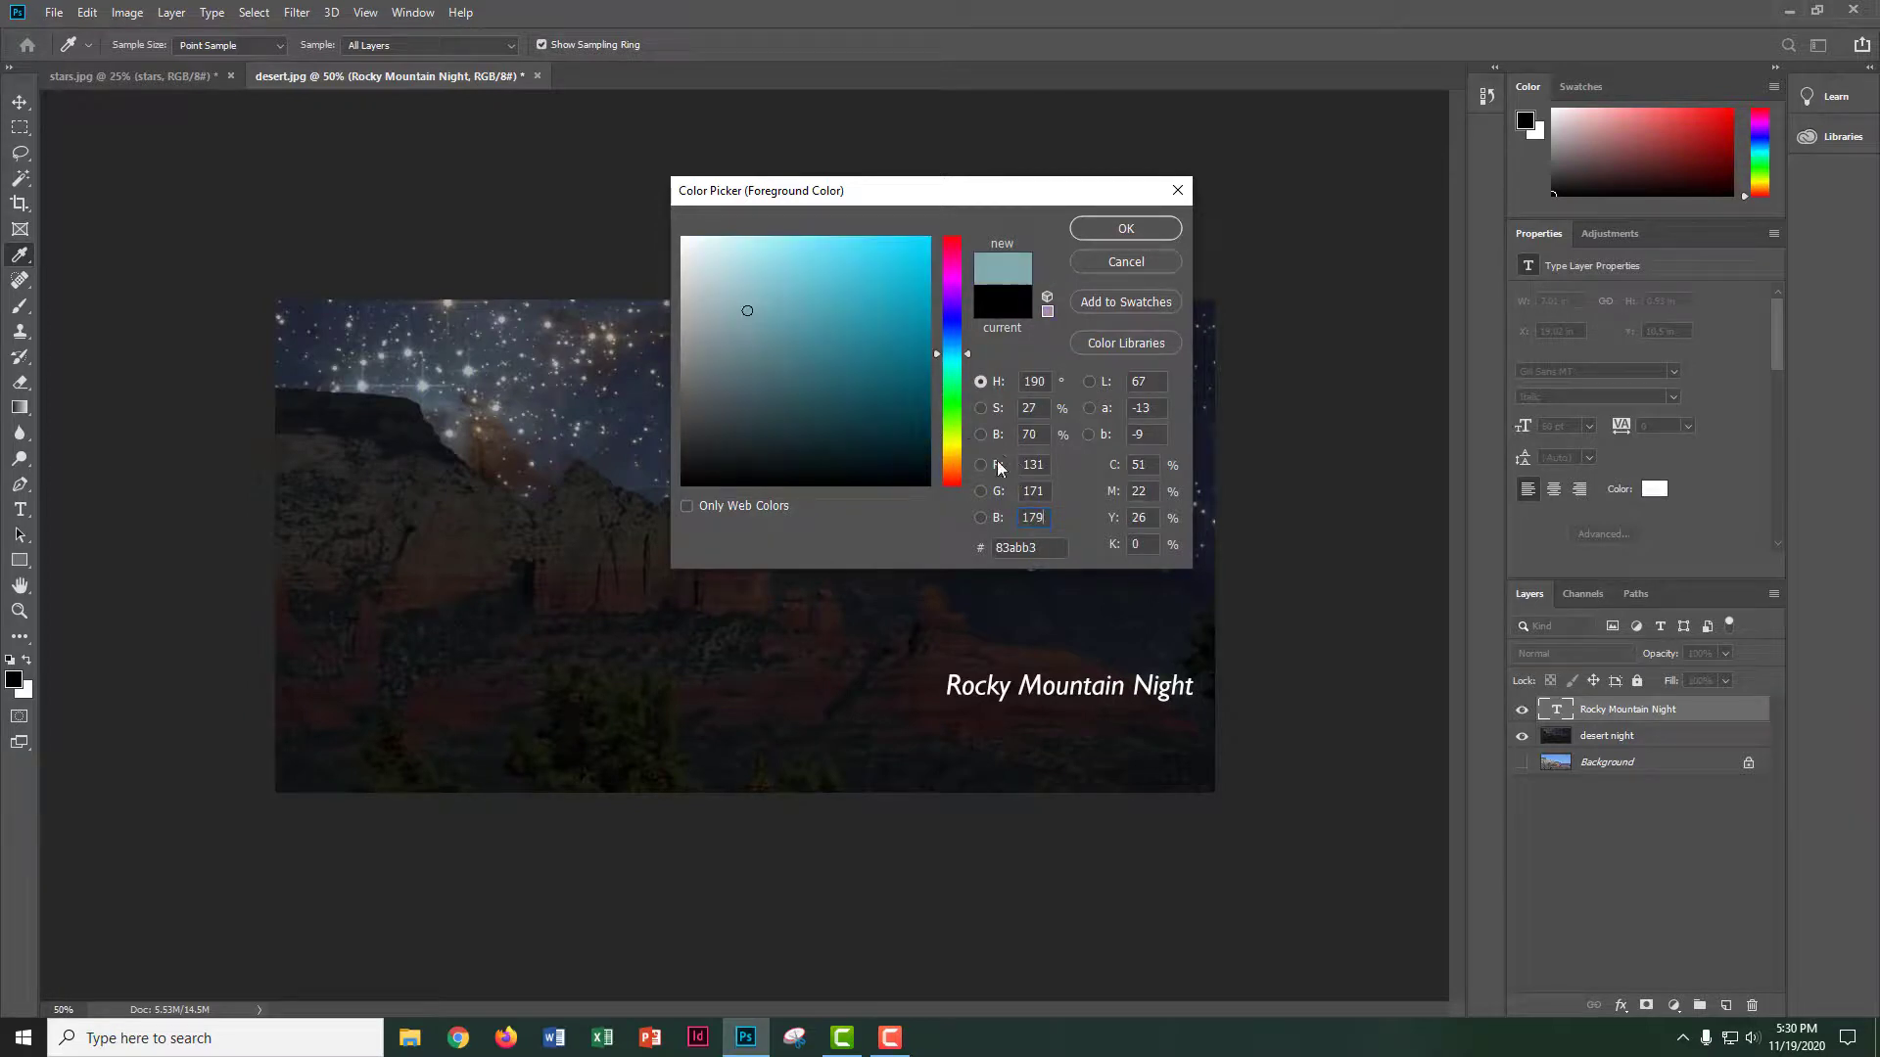
click(1151, 238)
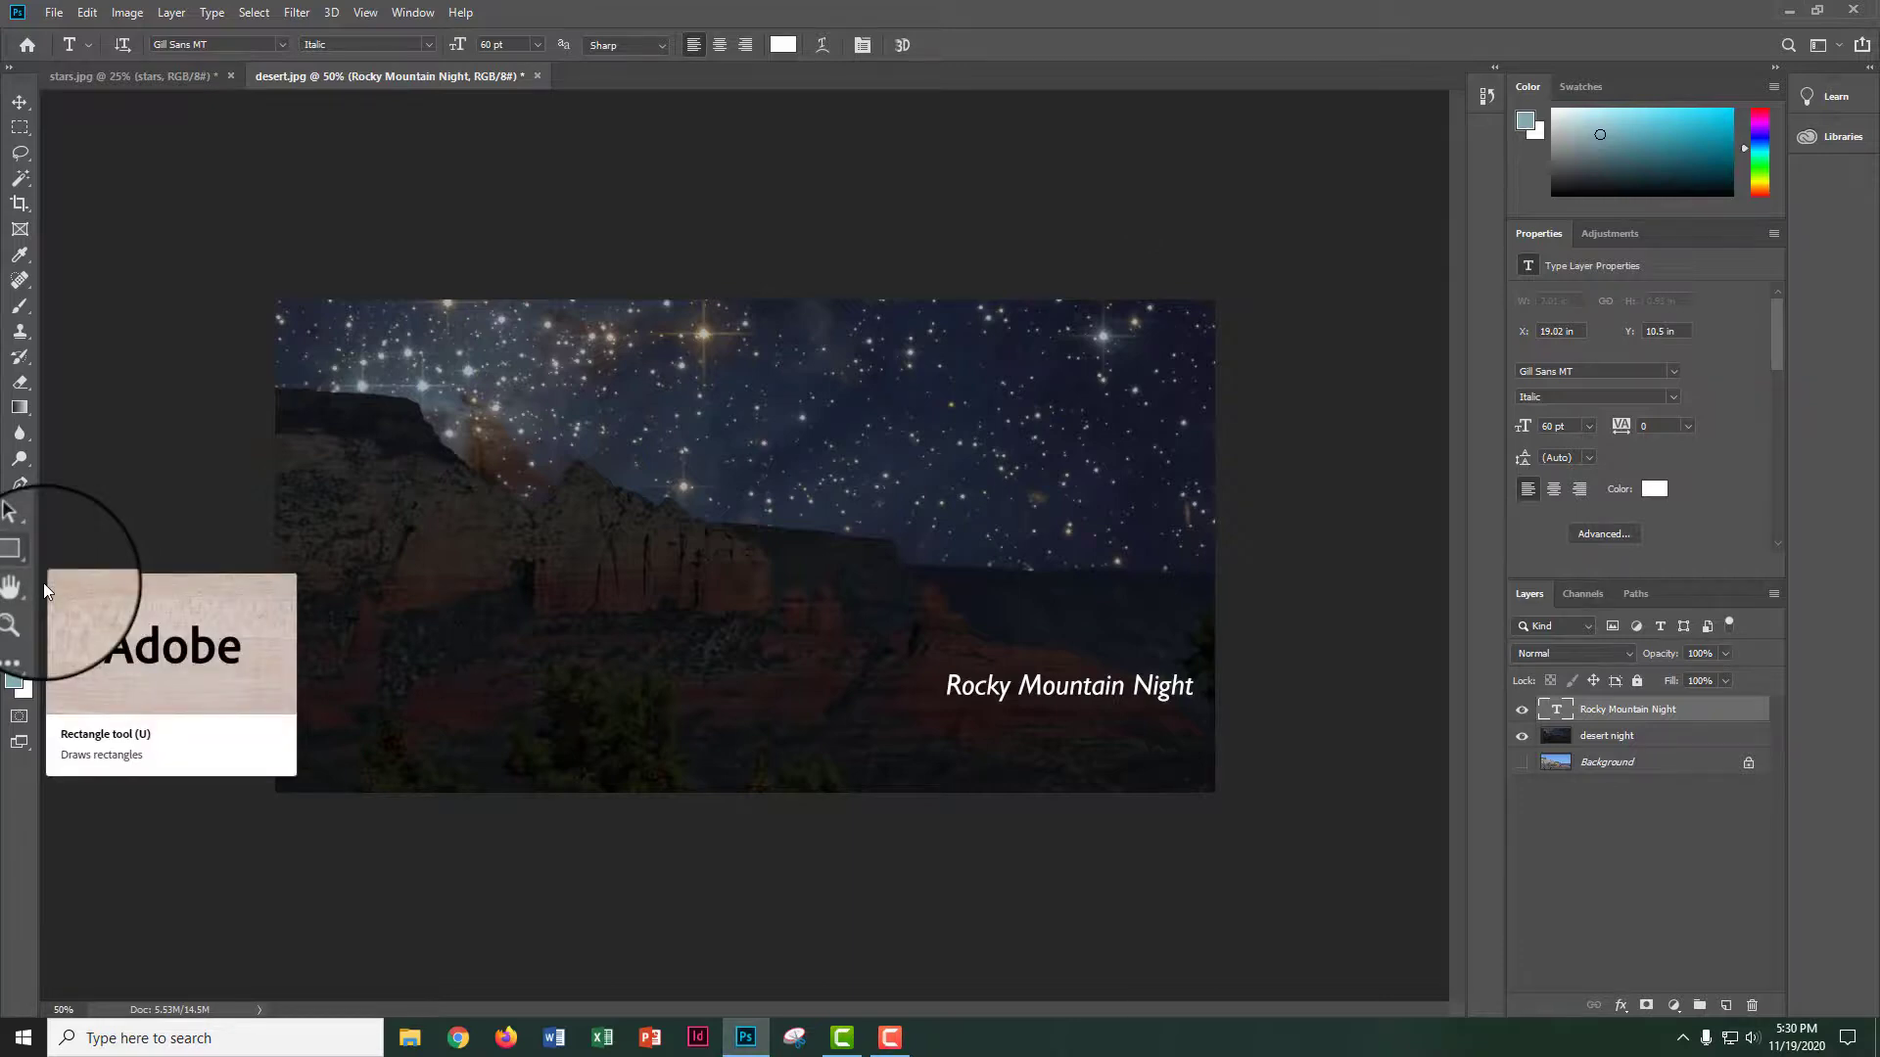
- Draw a horizontal line about 550 px wide and 5 px high just above the title, with its stroke in the recently used blue-grey
click(25, 558)
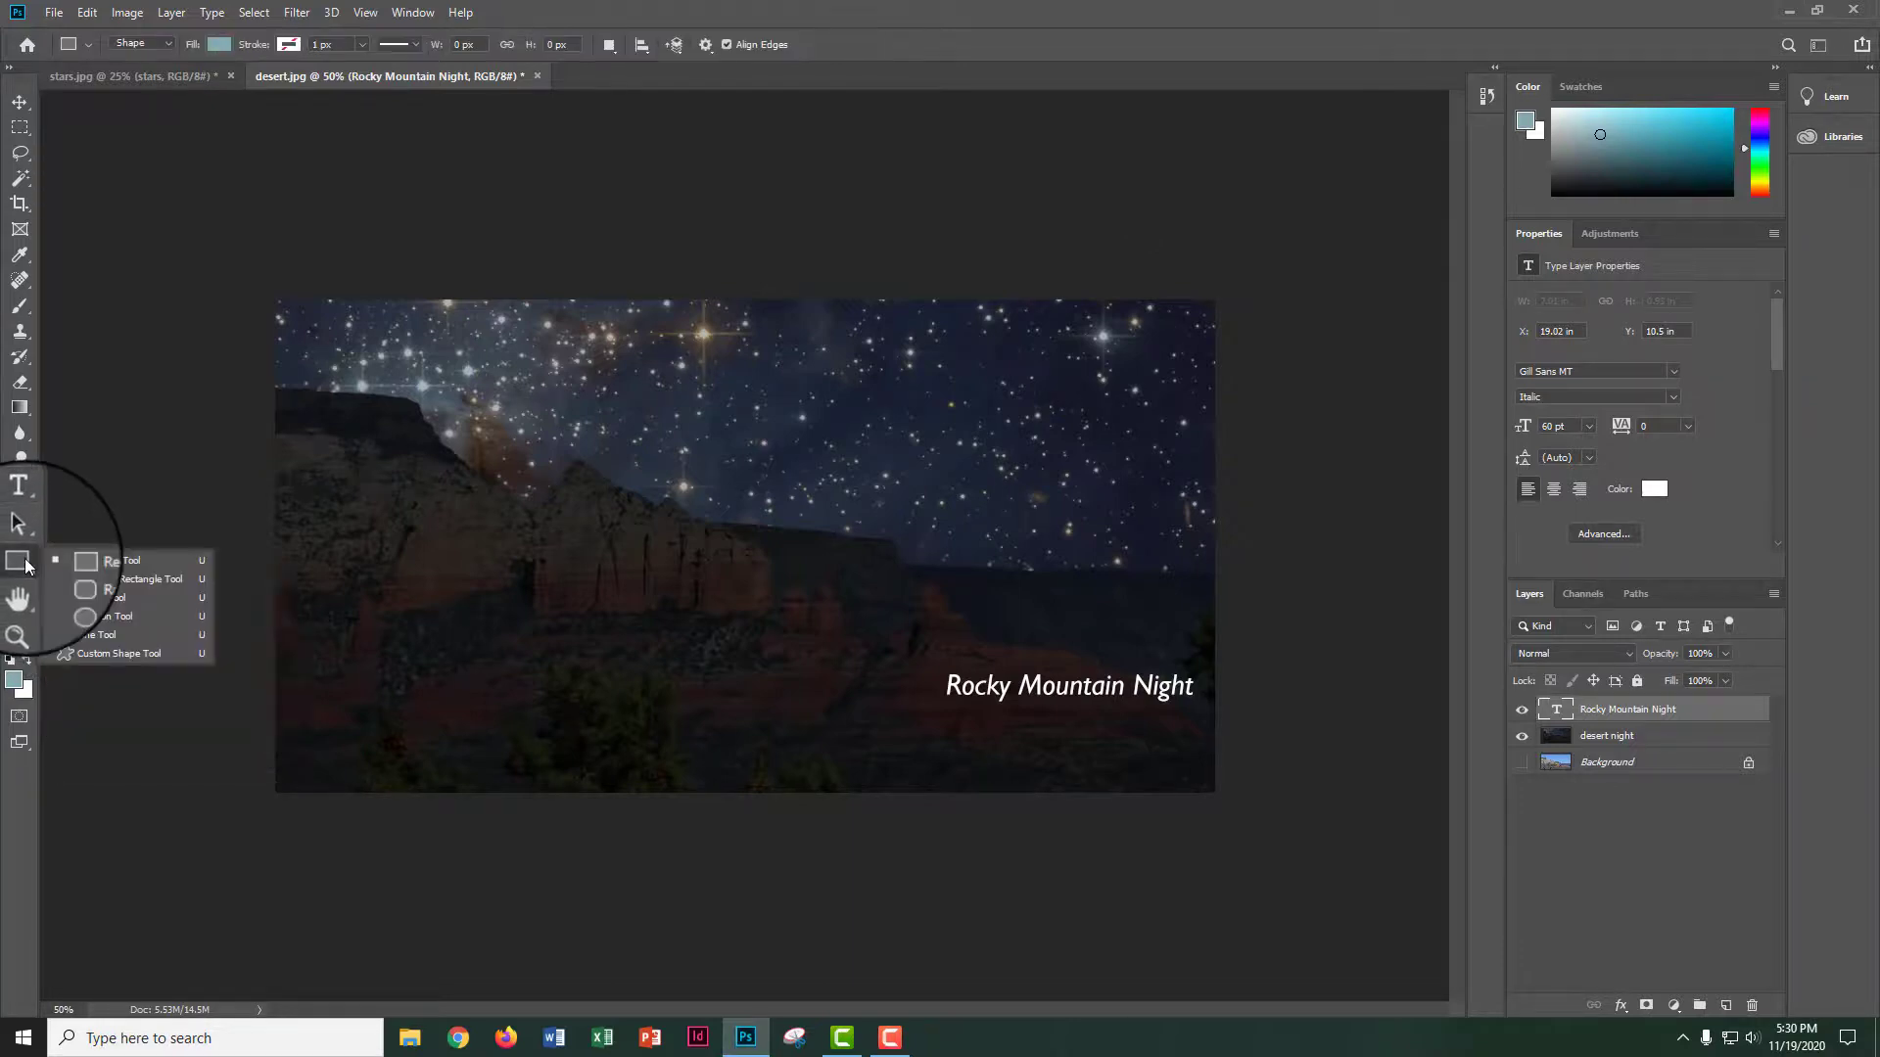
click(86, 637)
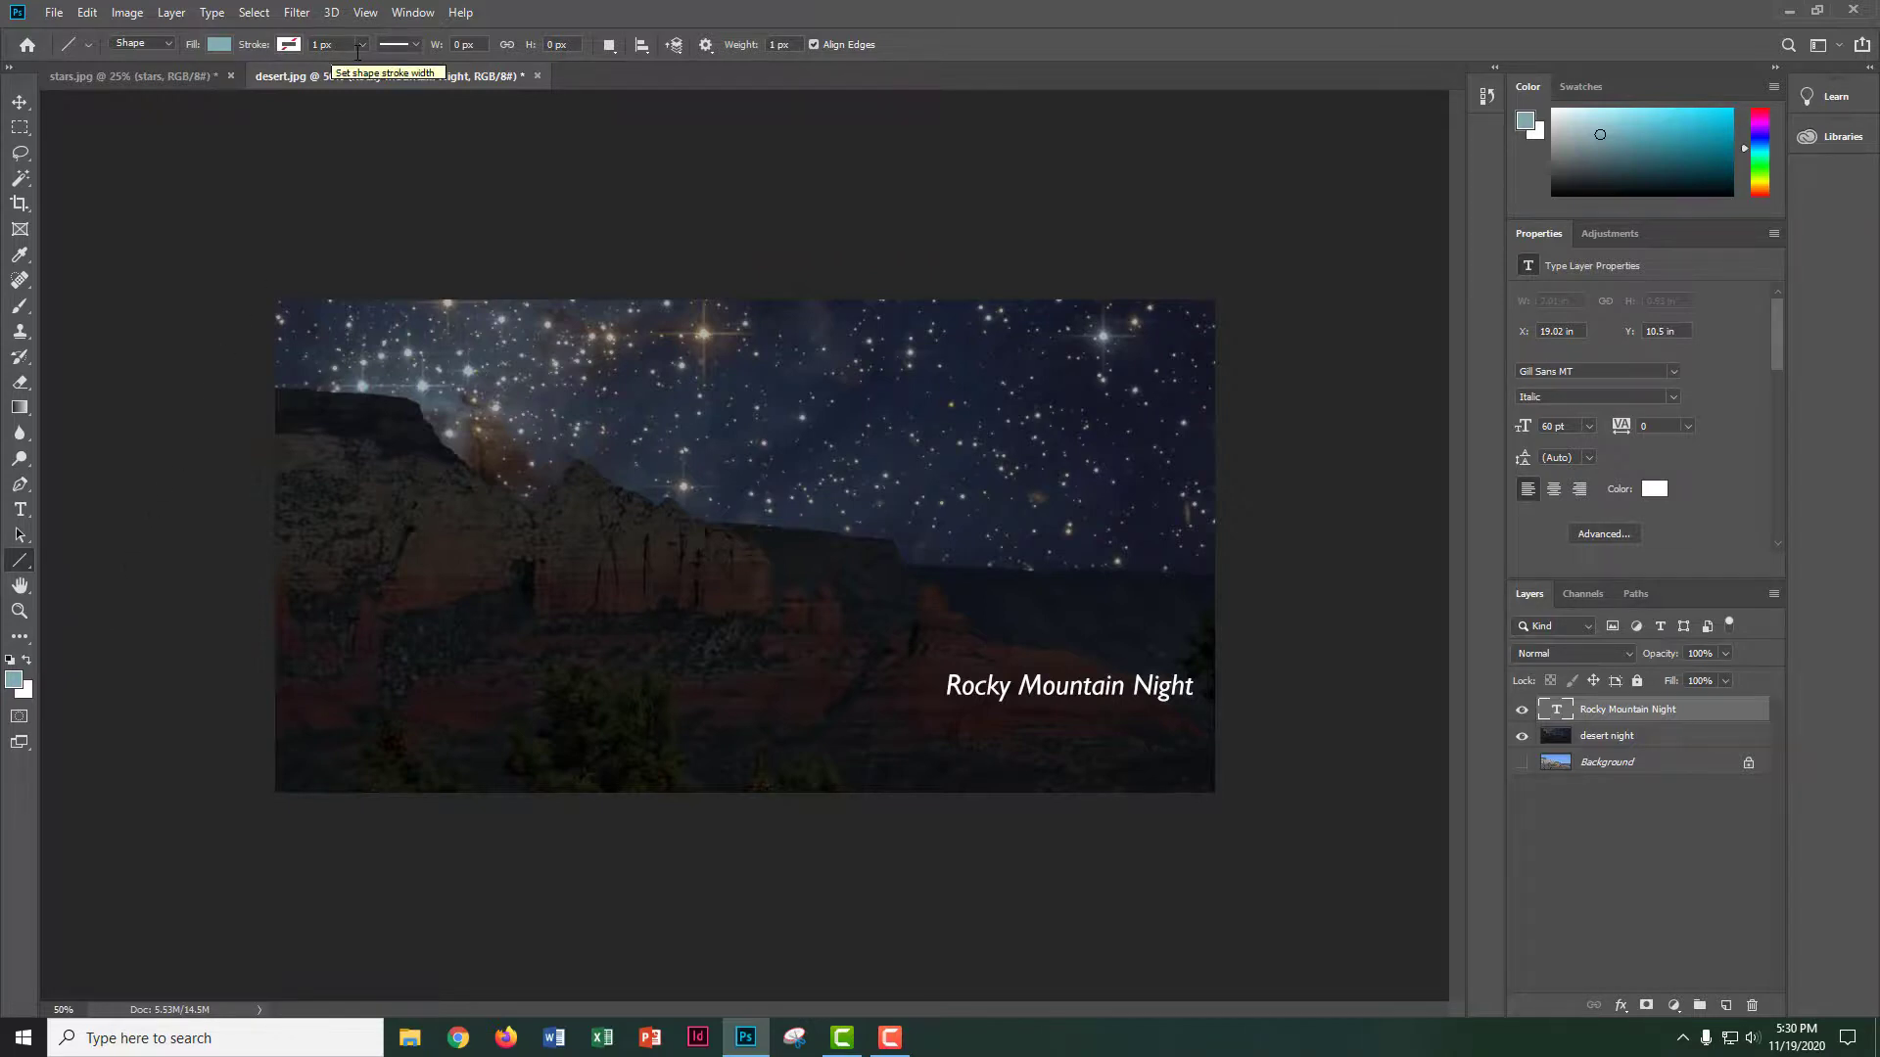
click(289, 46)
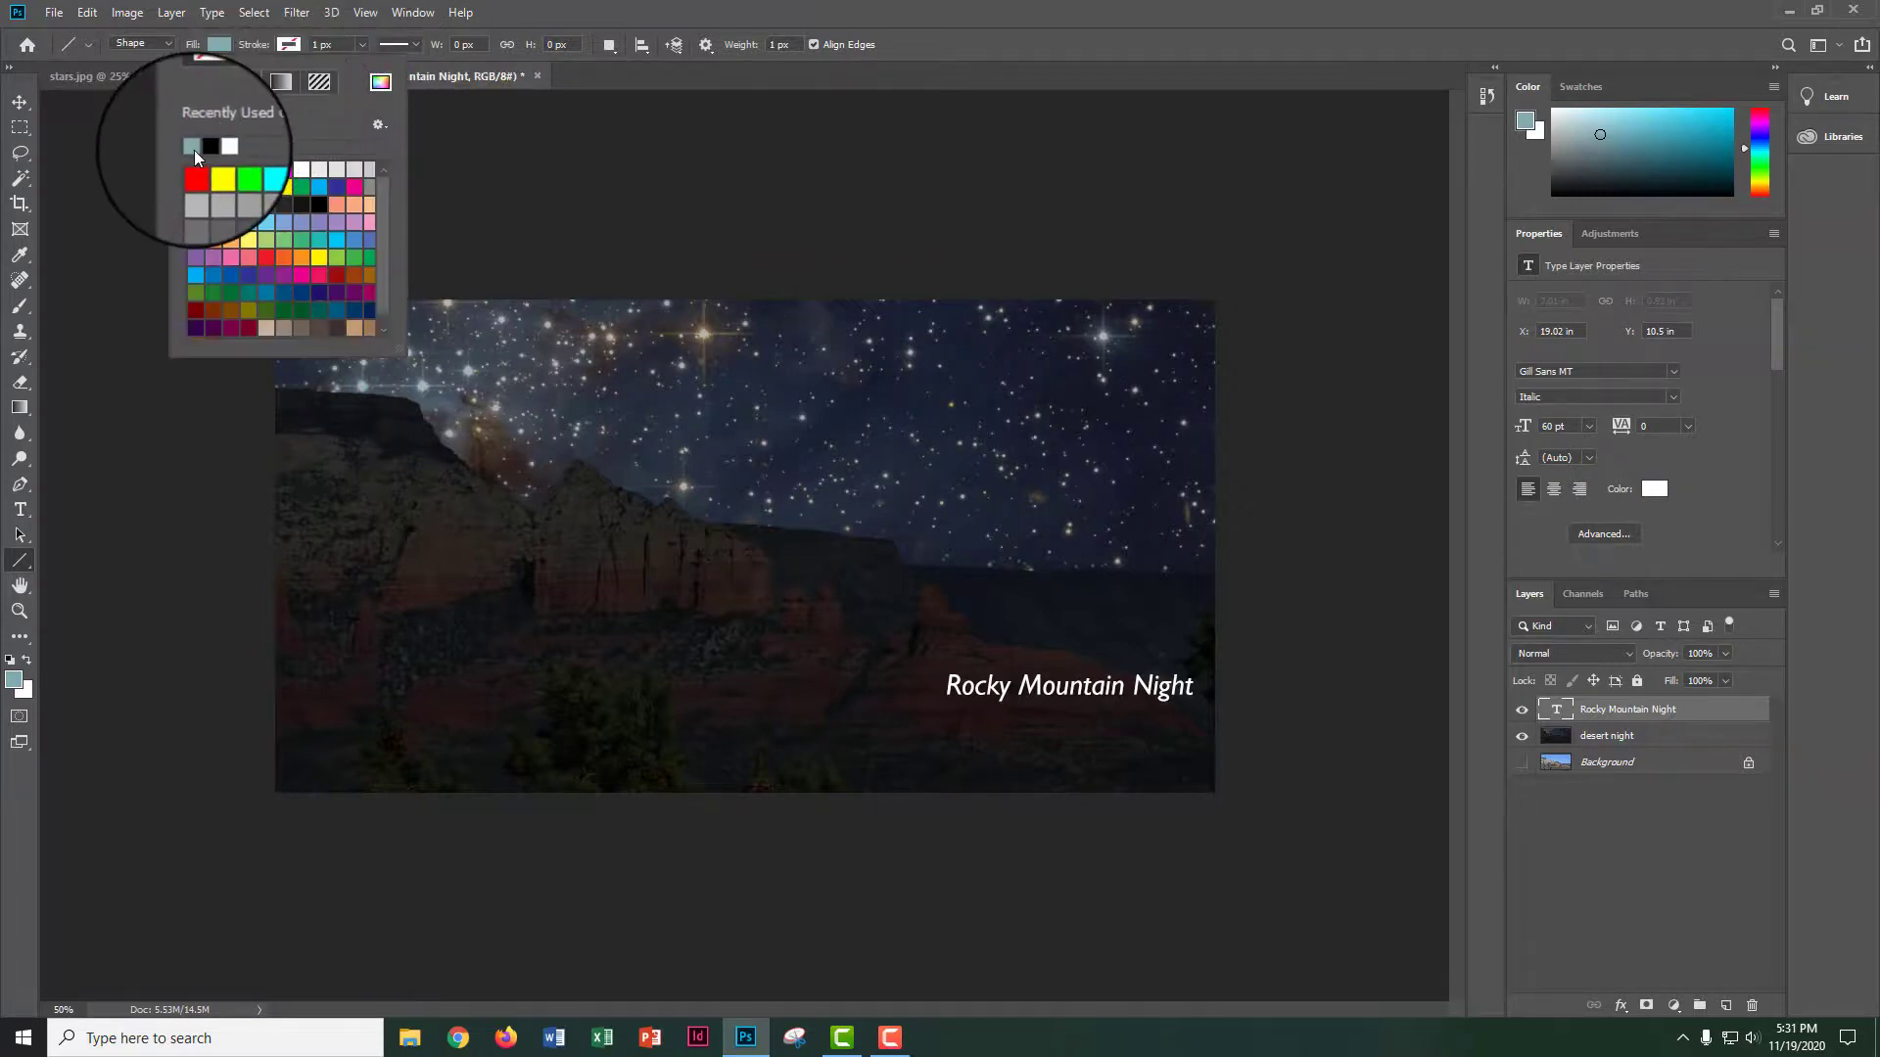
click(194, 146)
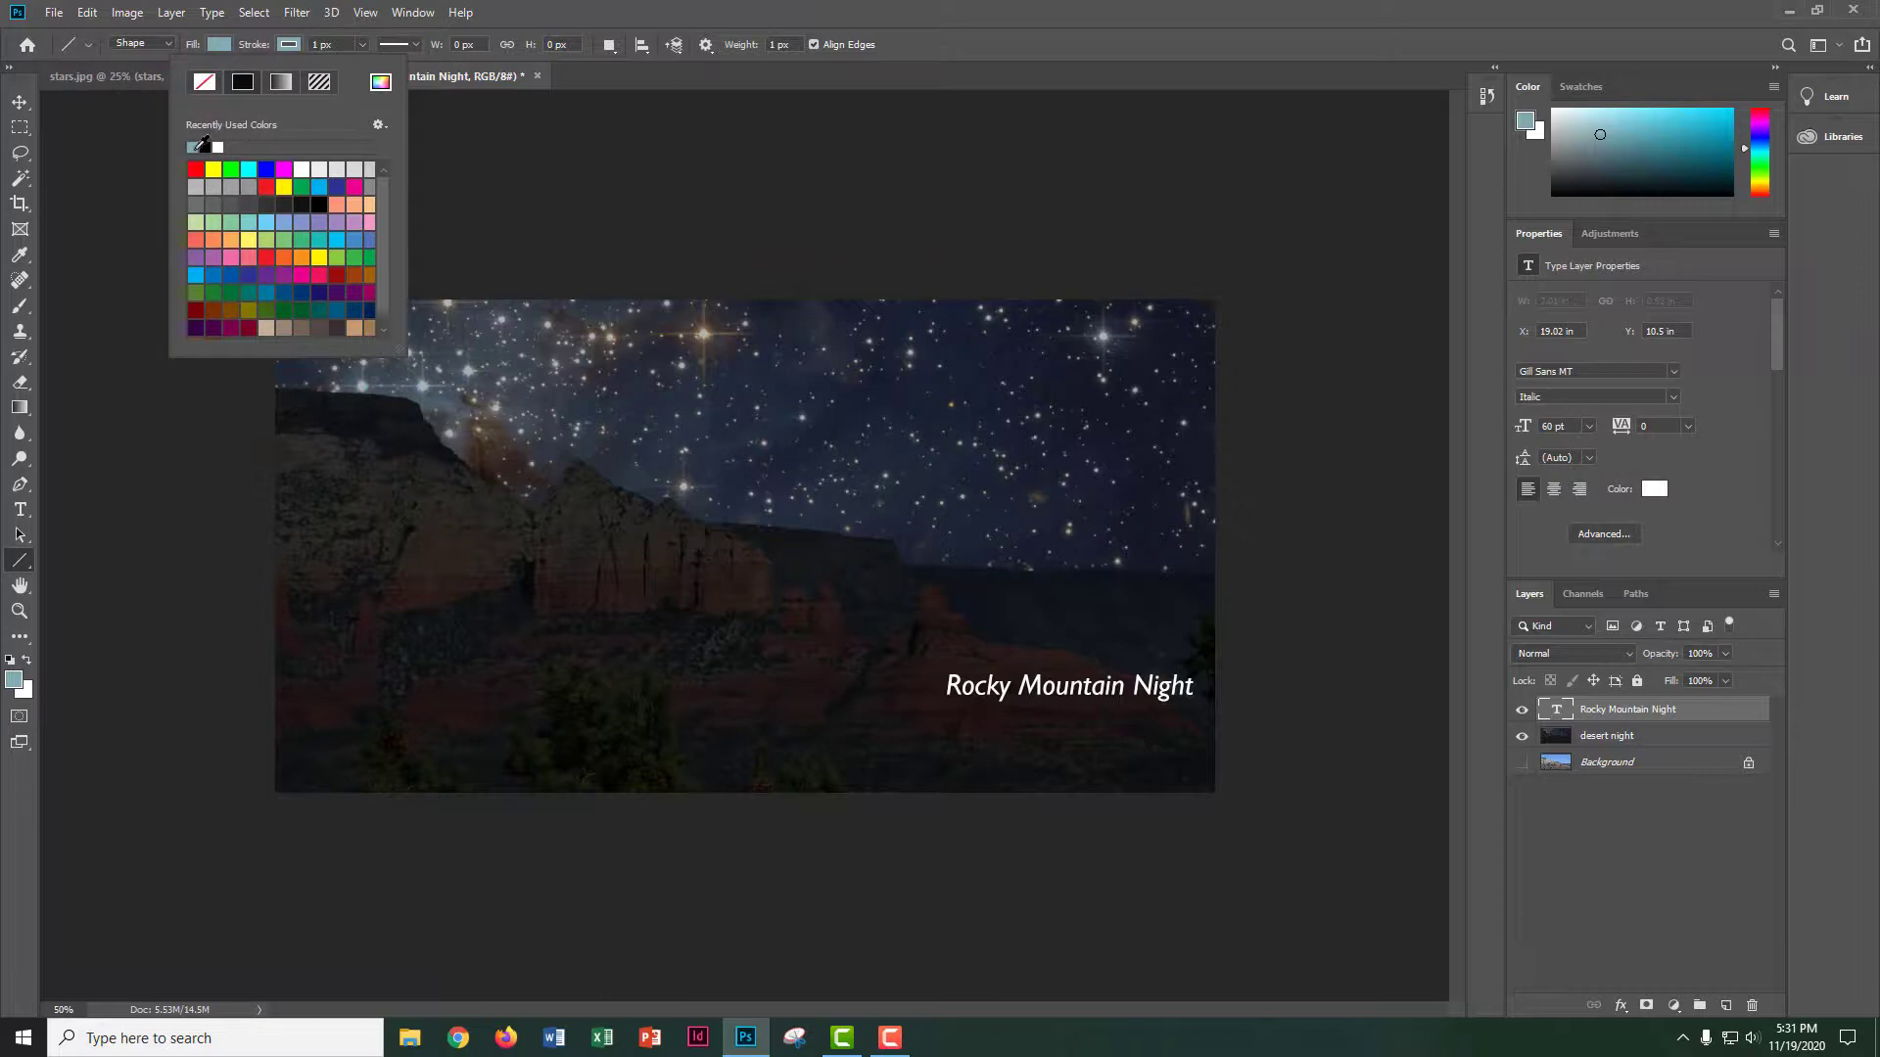
click(291, 46)
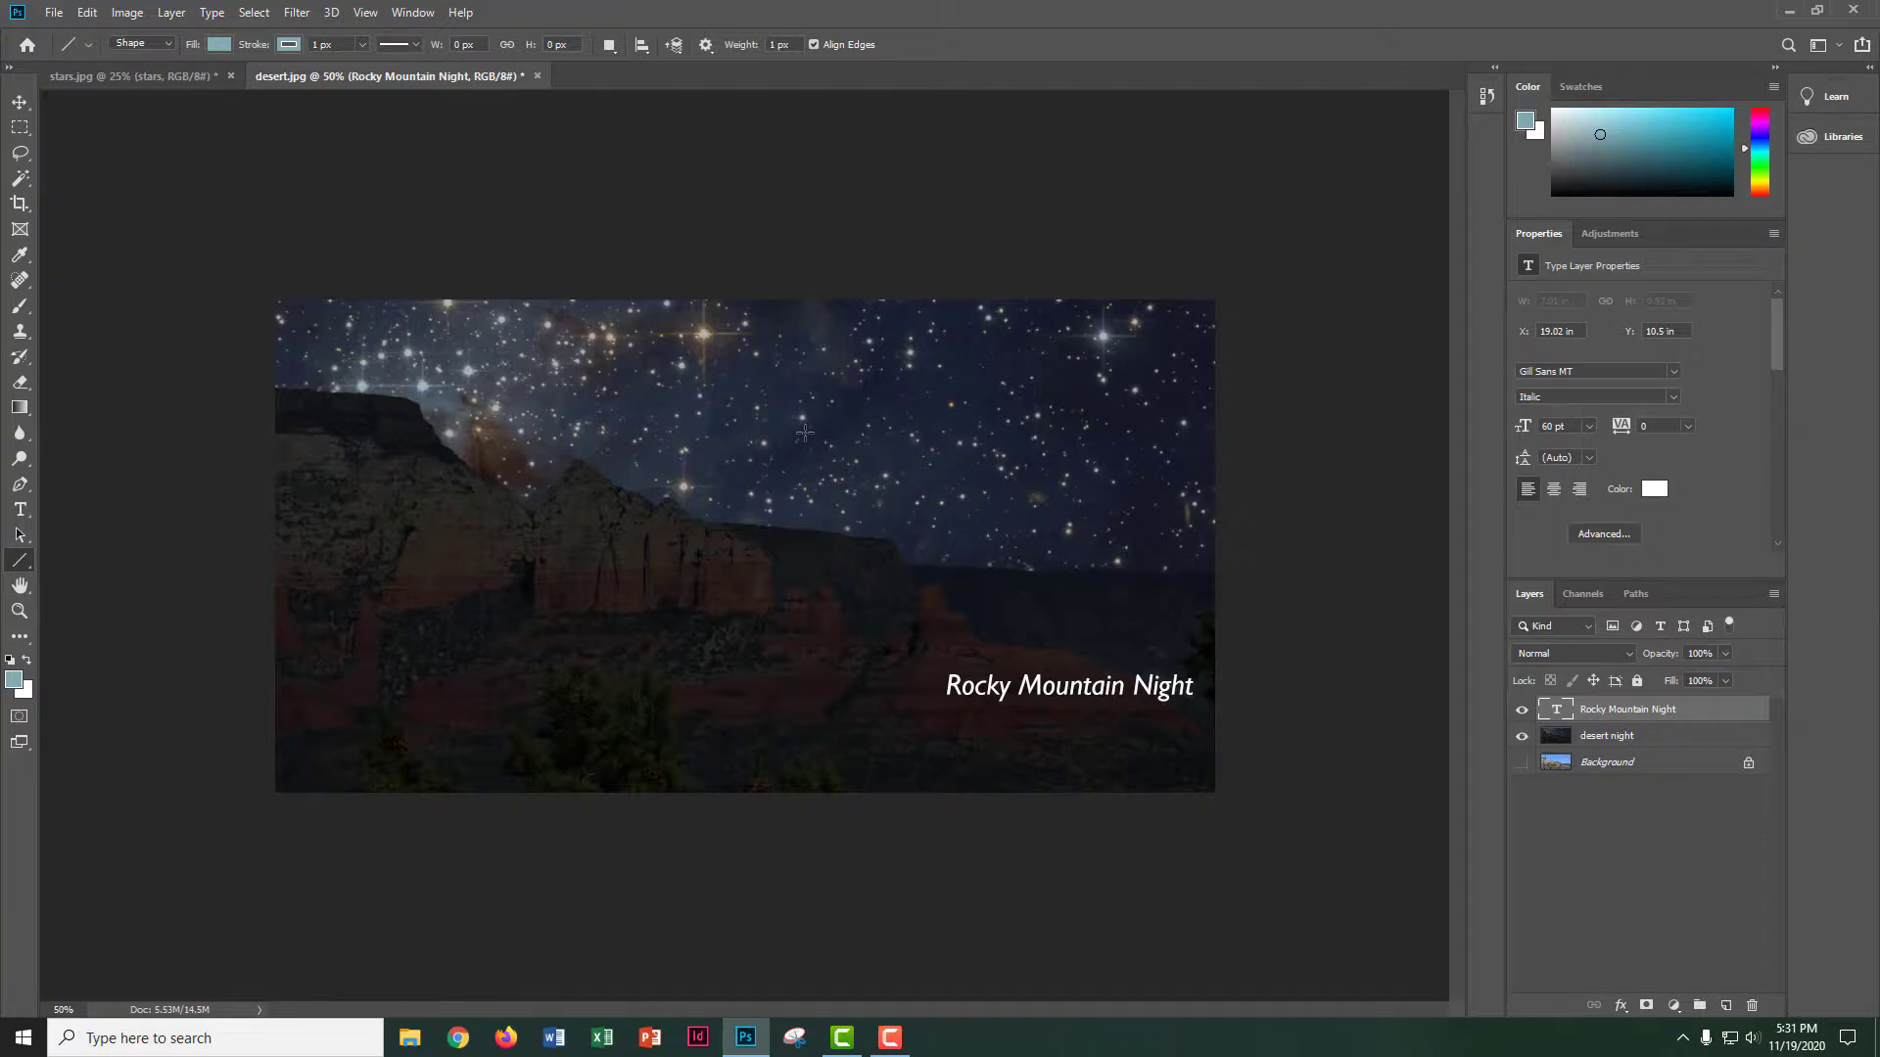
drag(947, 650, 1213, 652)
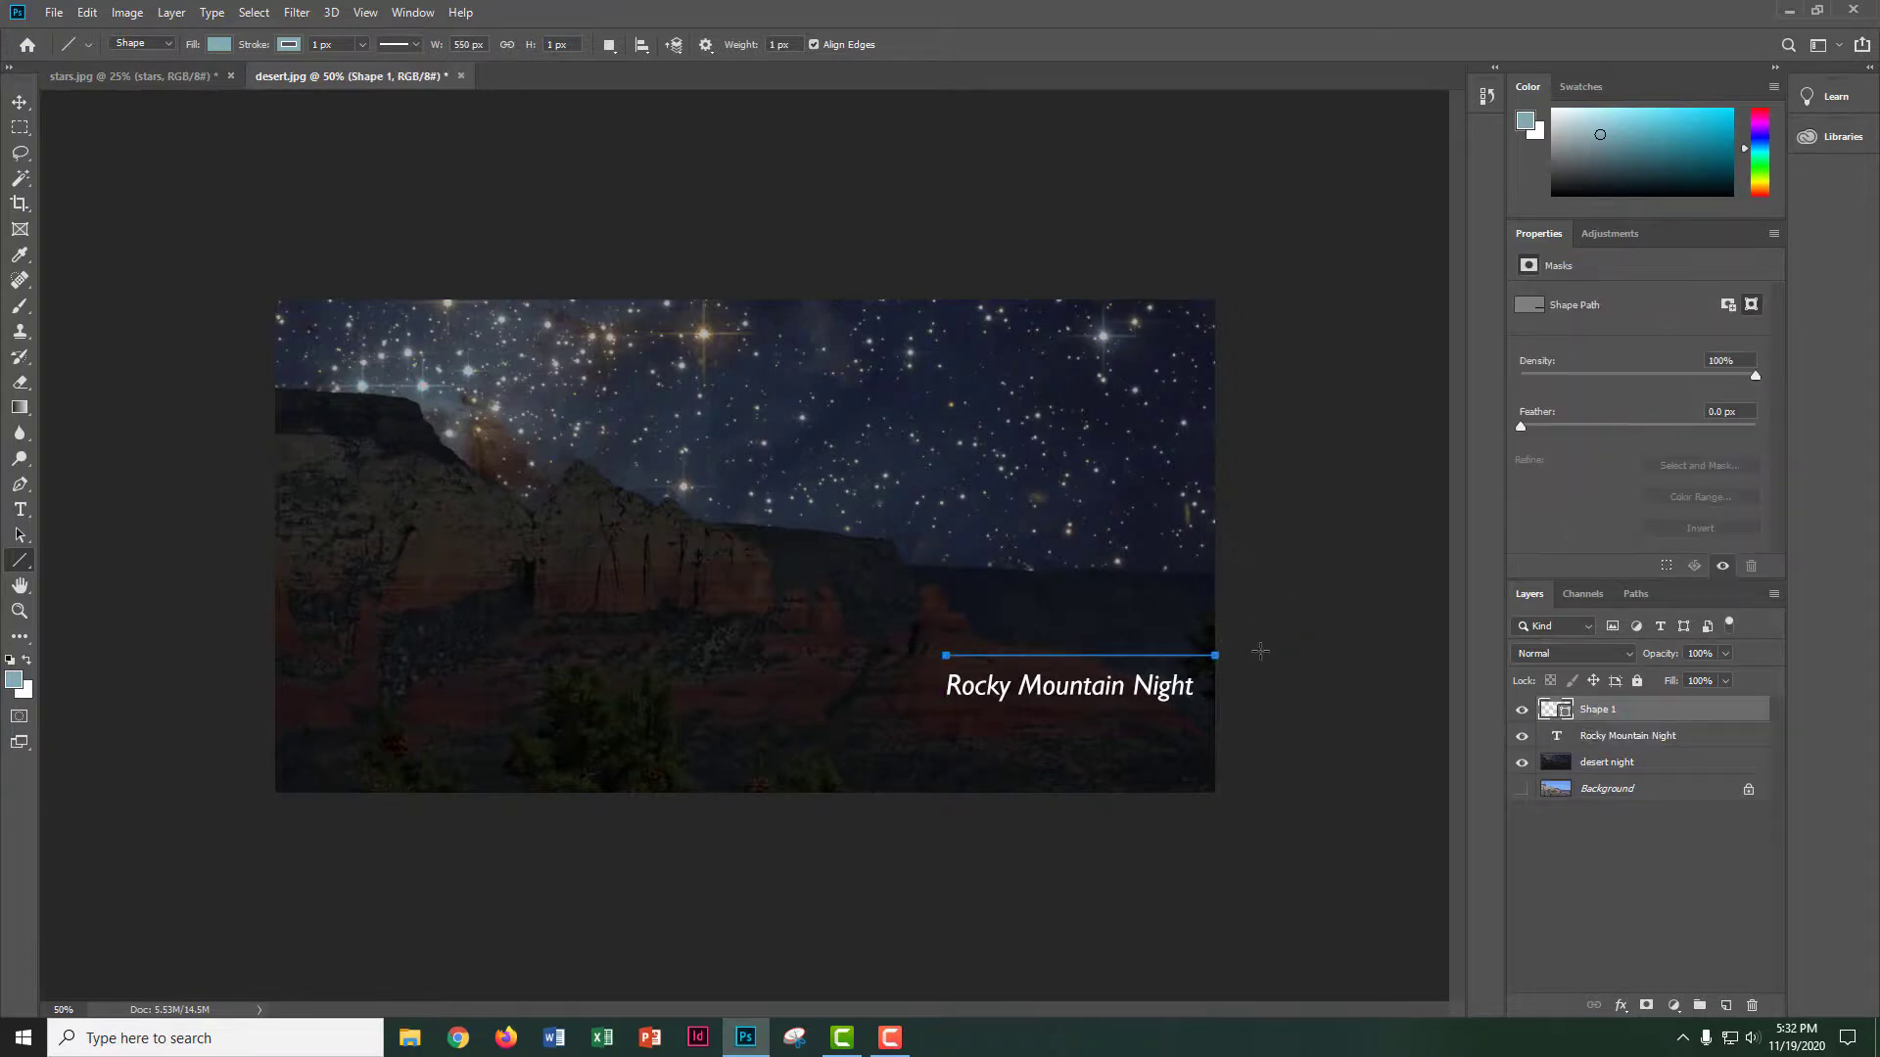
click(551, 45)
- Flatten the image into a single layer, discarding the hidden layer
right_click(1617, 713)
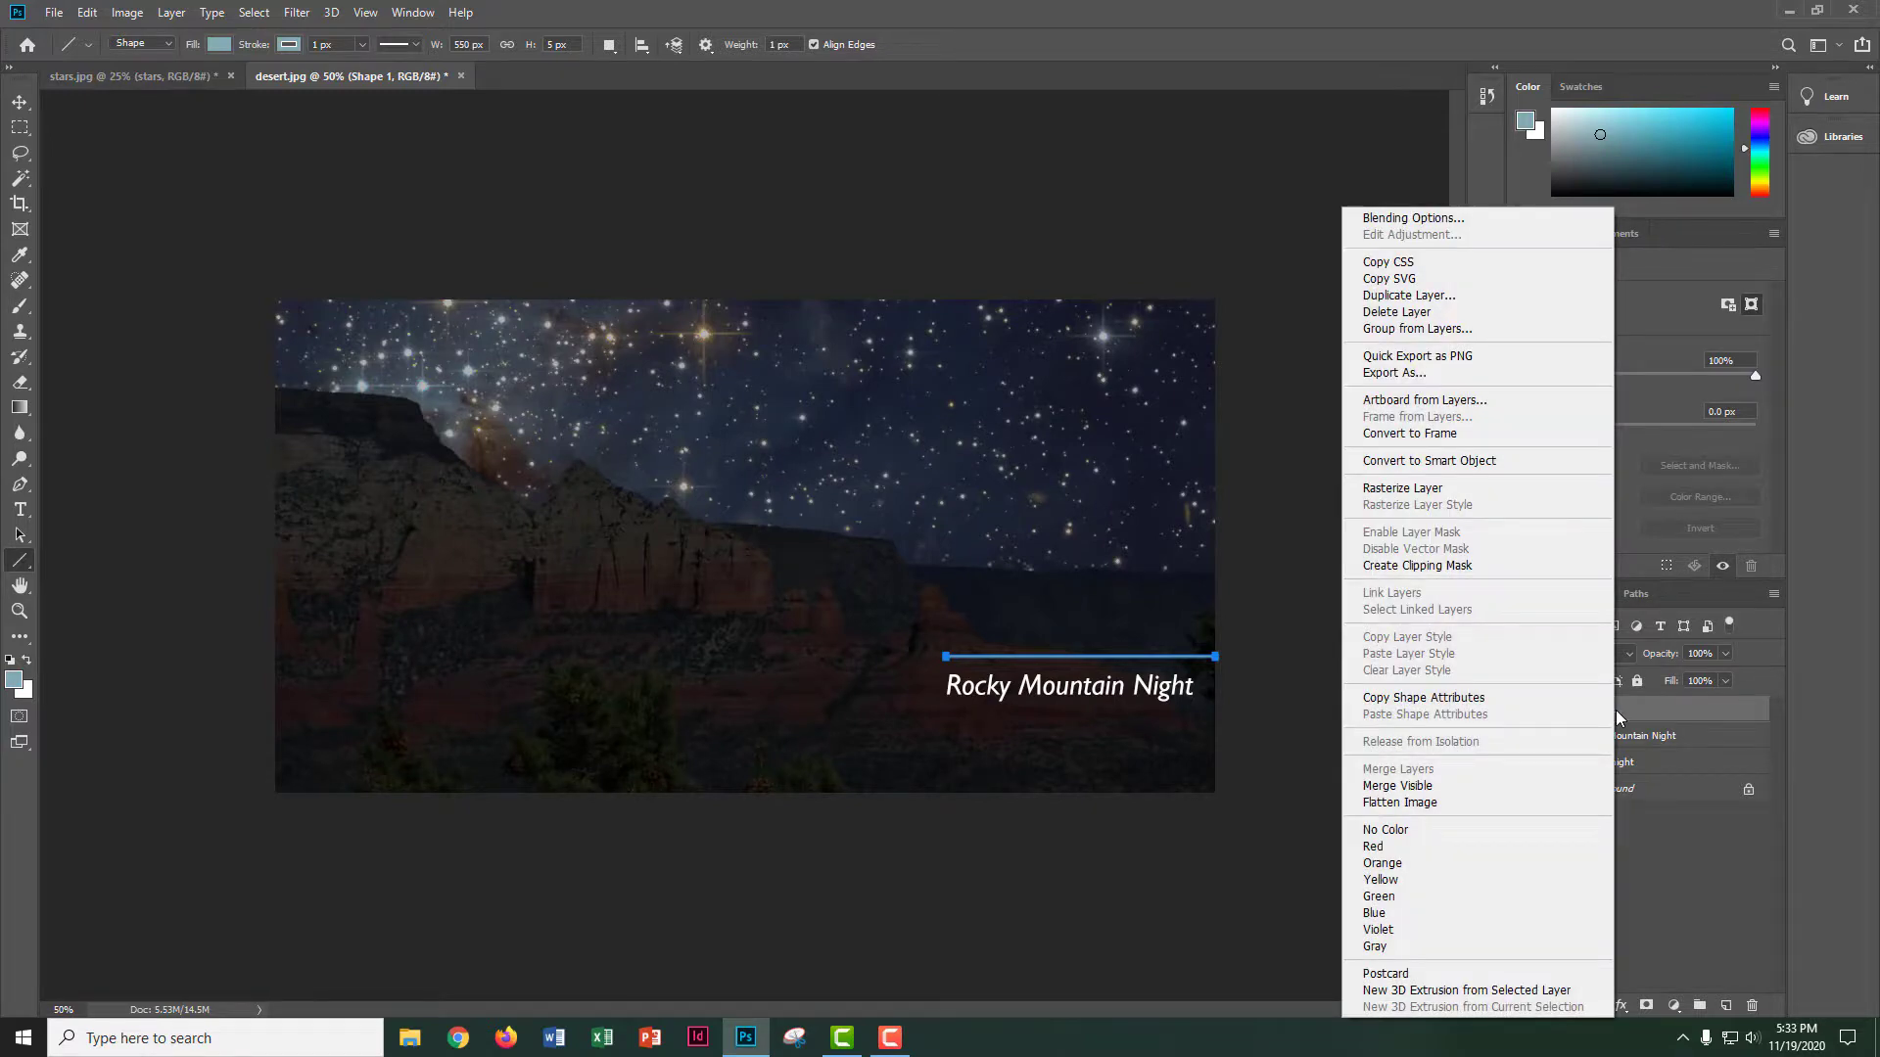
click(1413, 803)
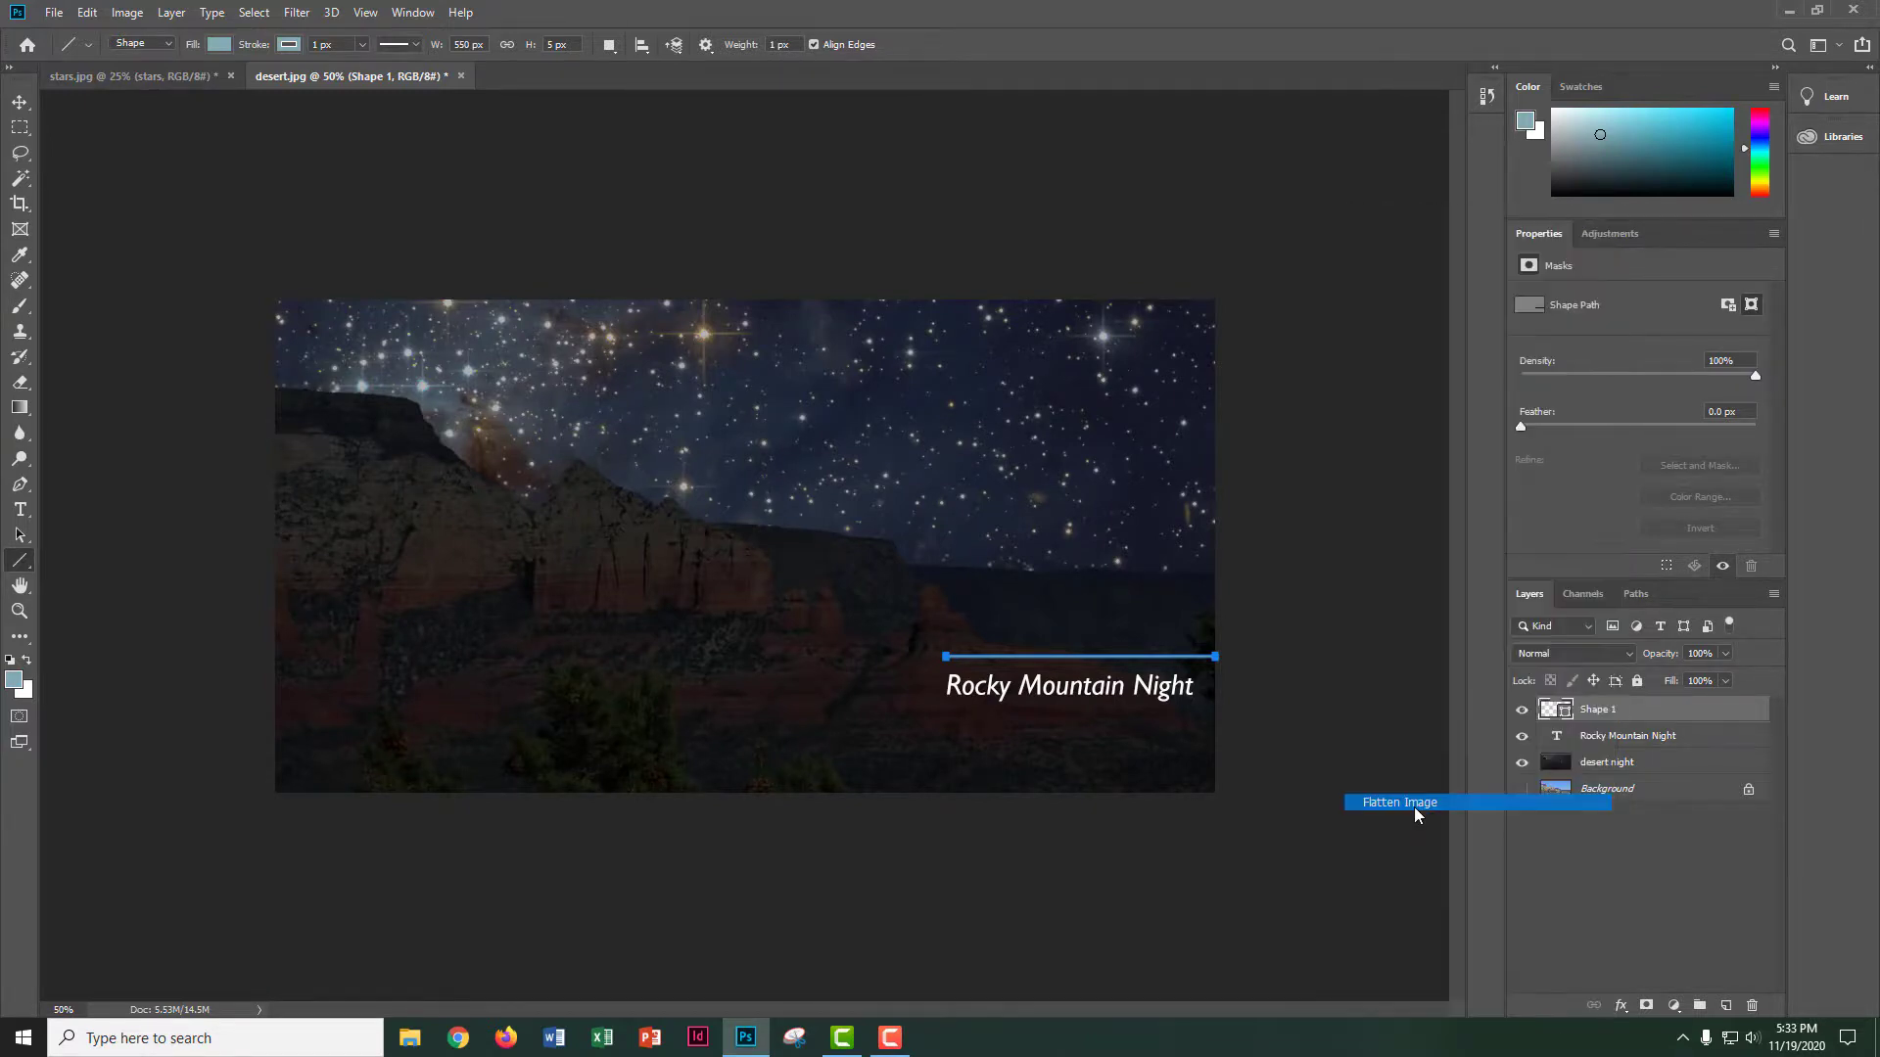
click(877, 390)
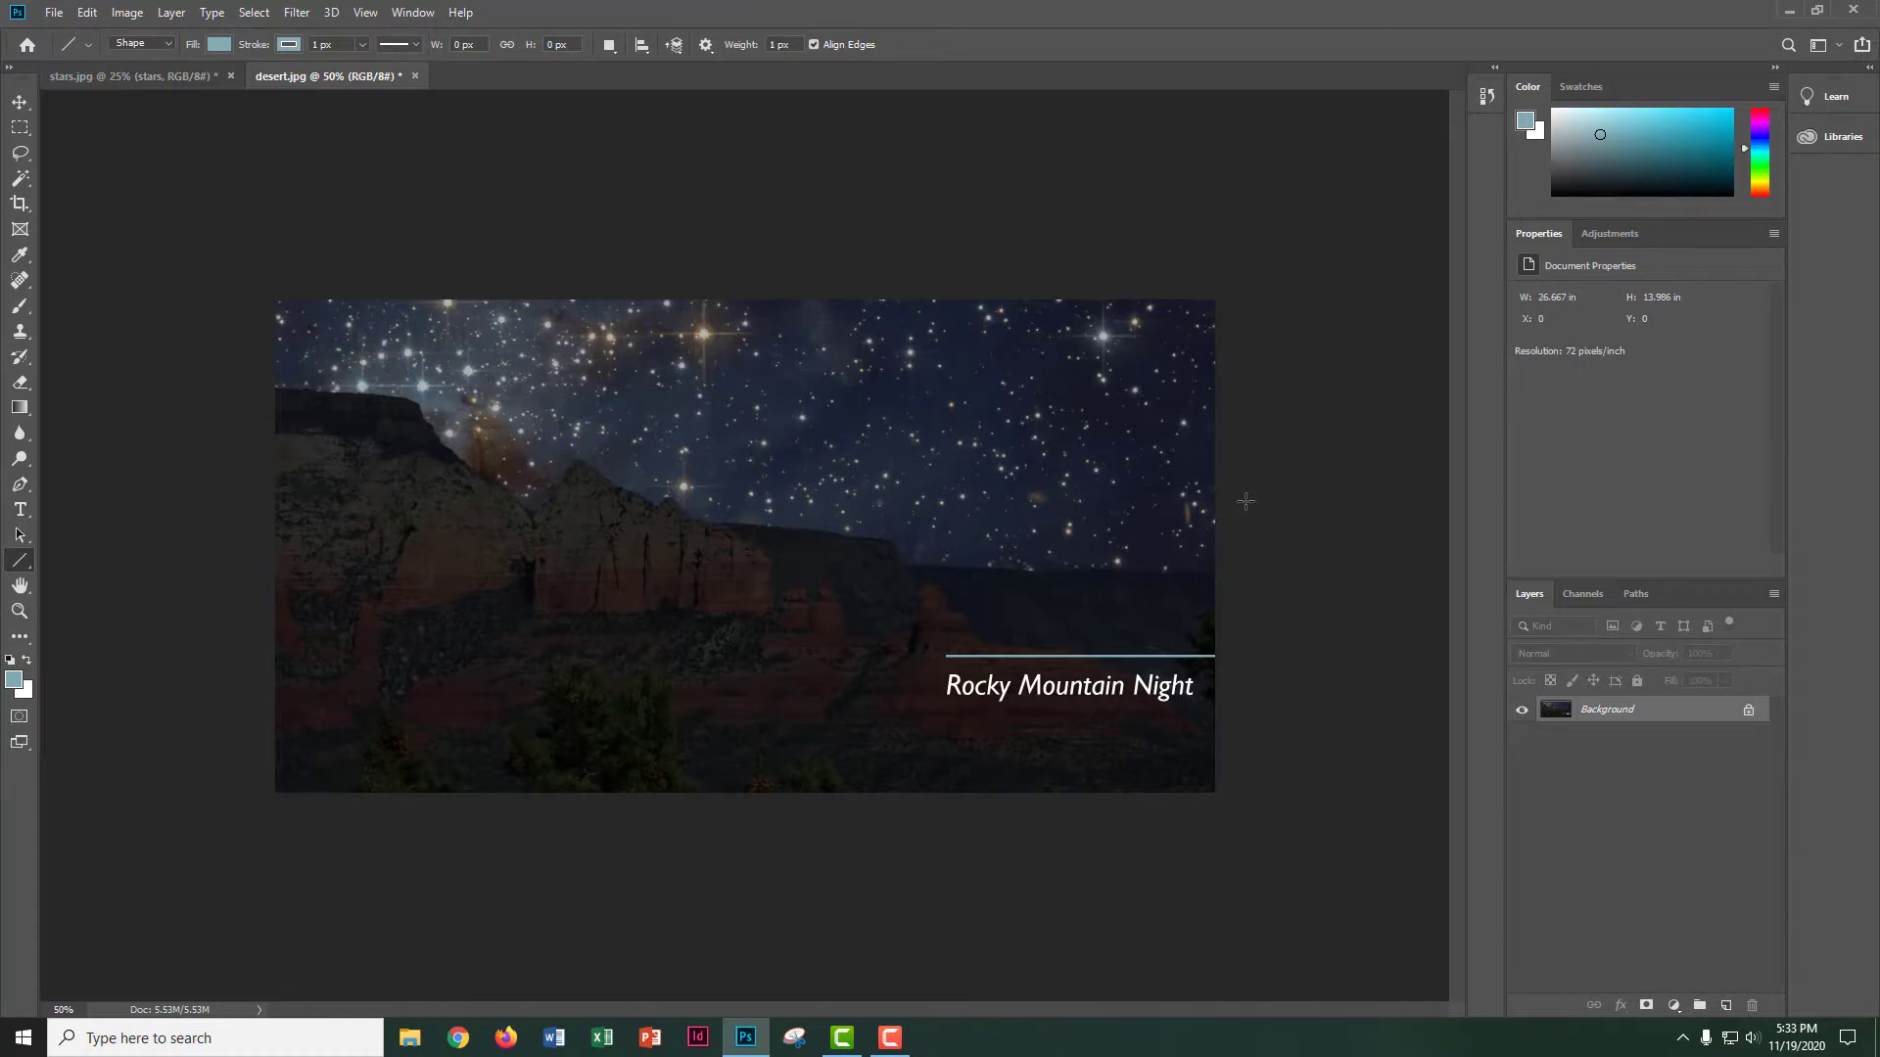
- Export the image as a 100% quality JPG named "desertfinal" in the Downloads folder
click(61, 13)
mouse_move(102, 284)
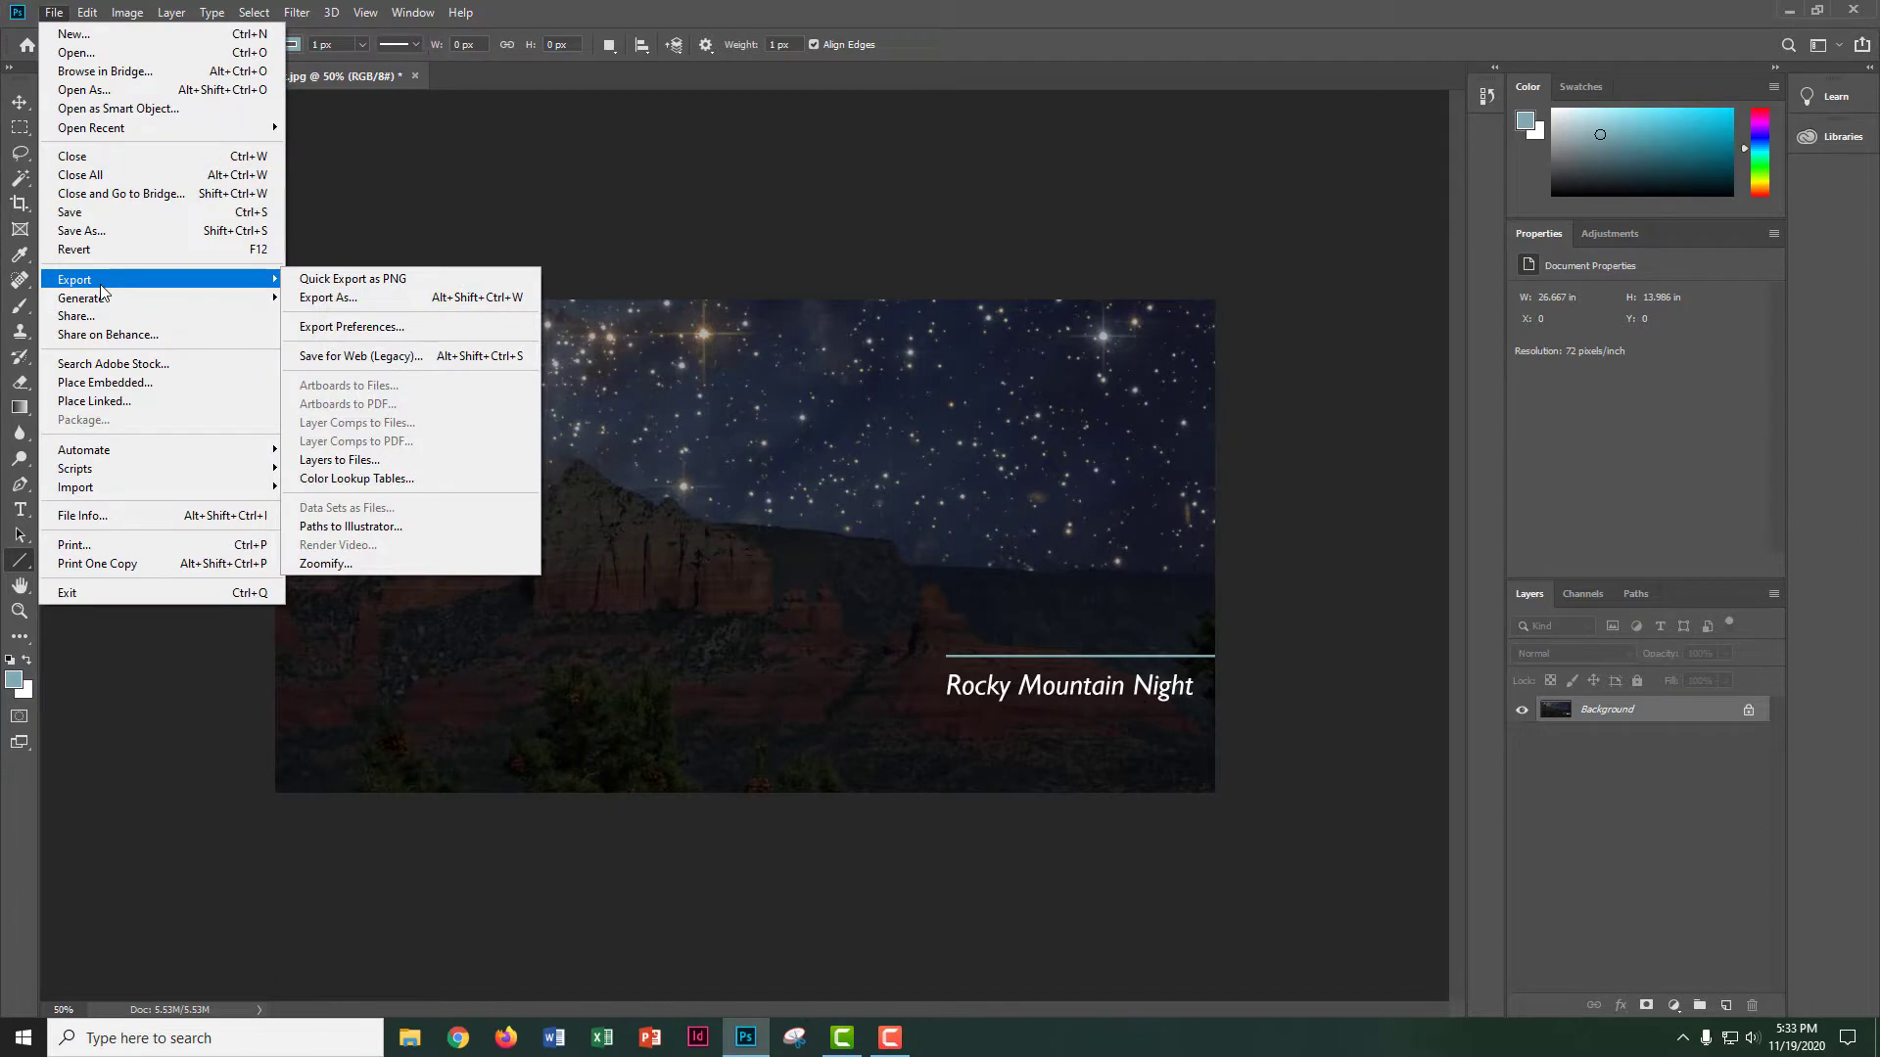
click(323, 297)
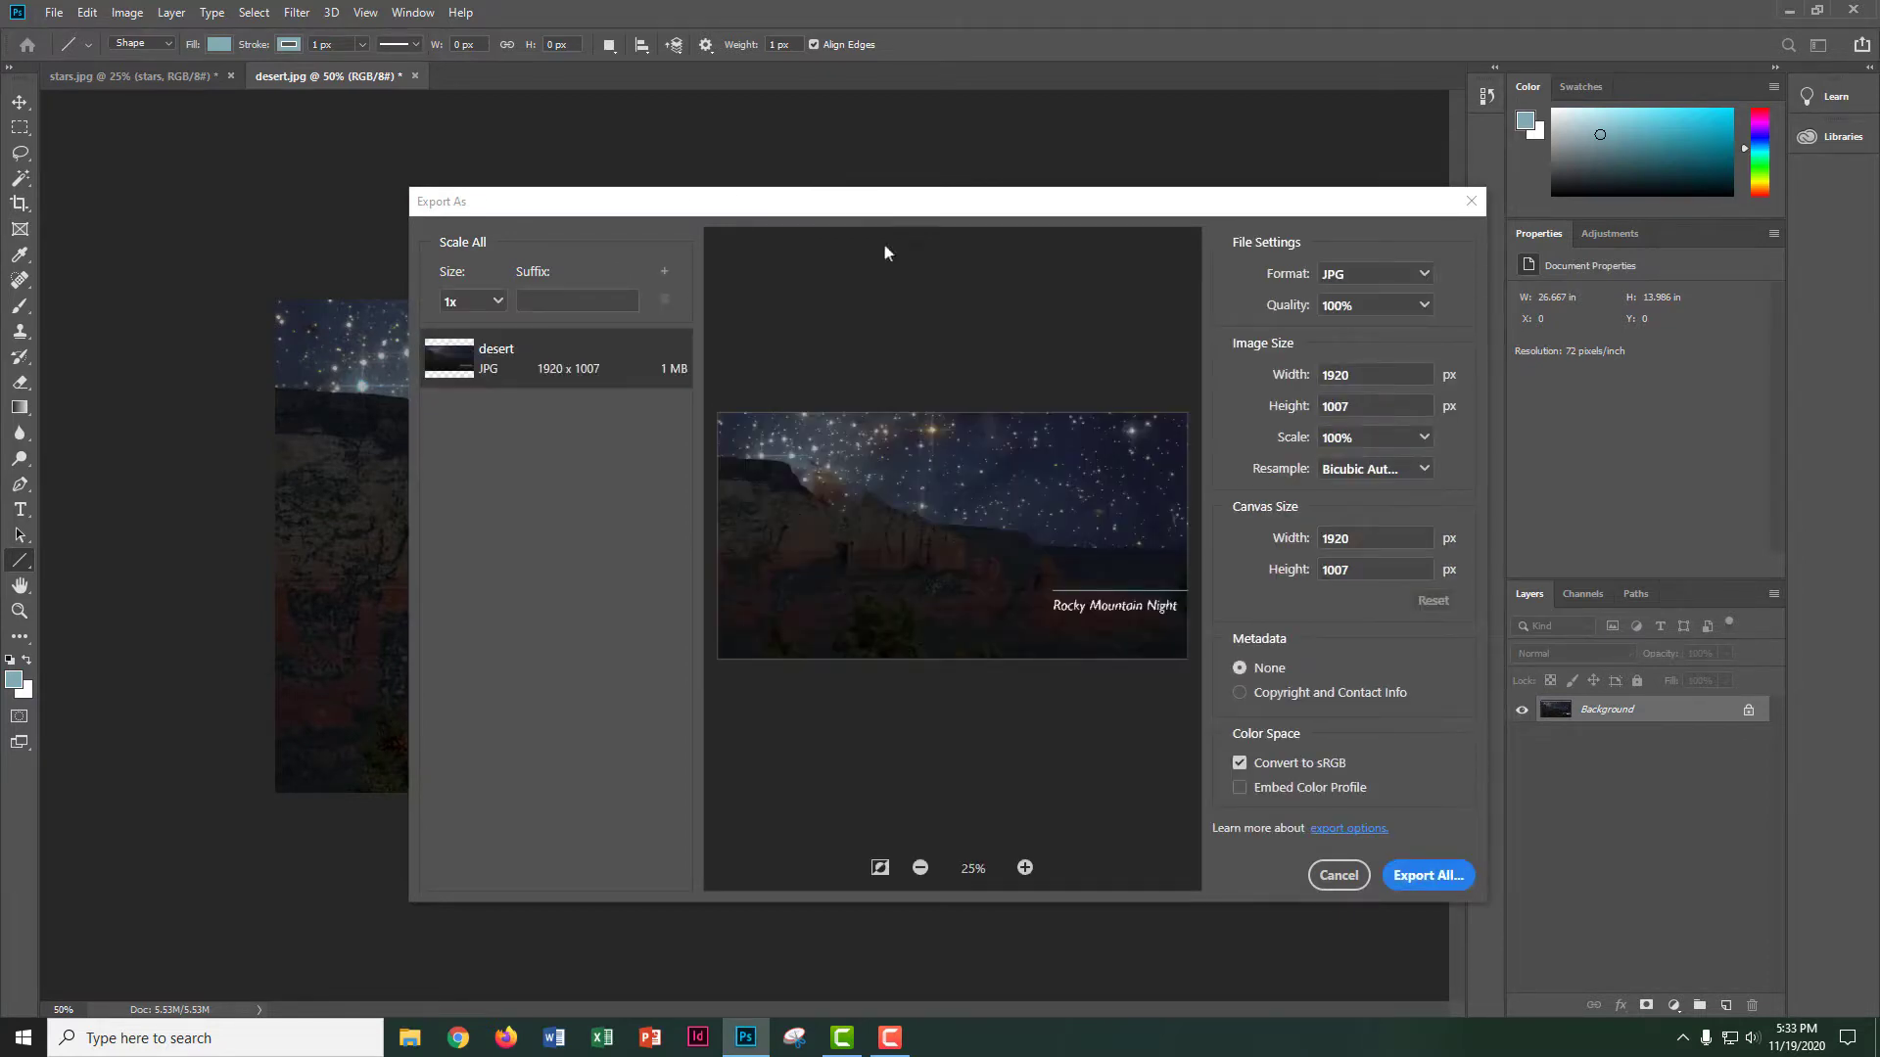
click(1427, 876)
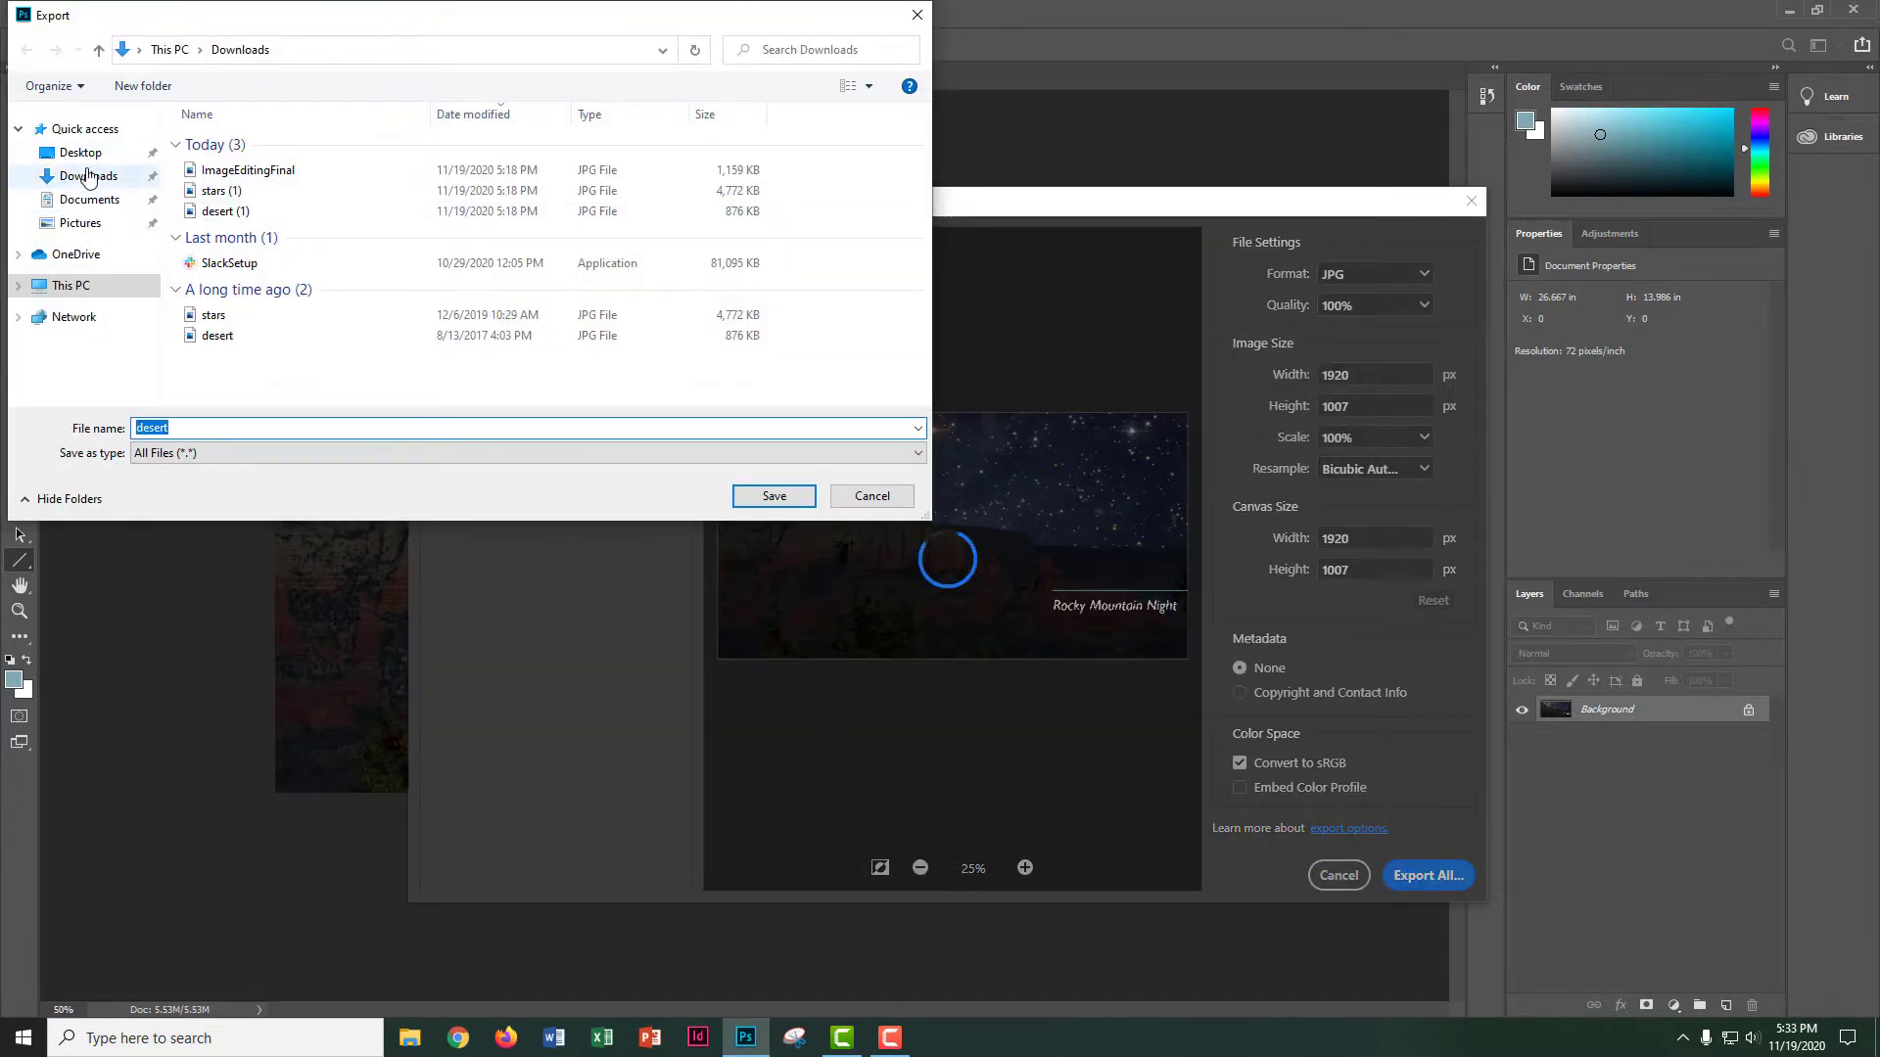
click(88, 176)
click(203, 433)
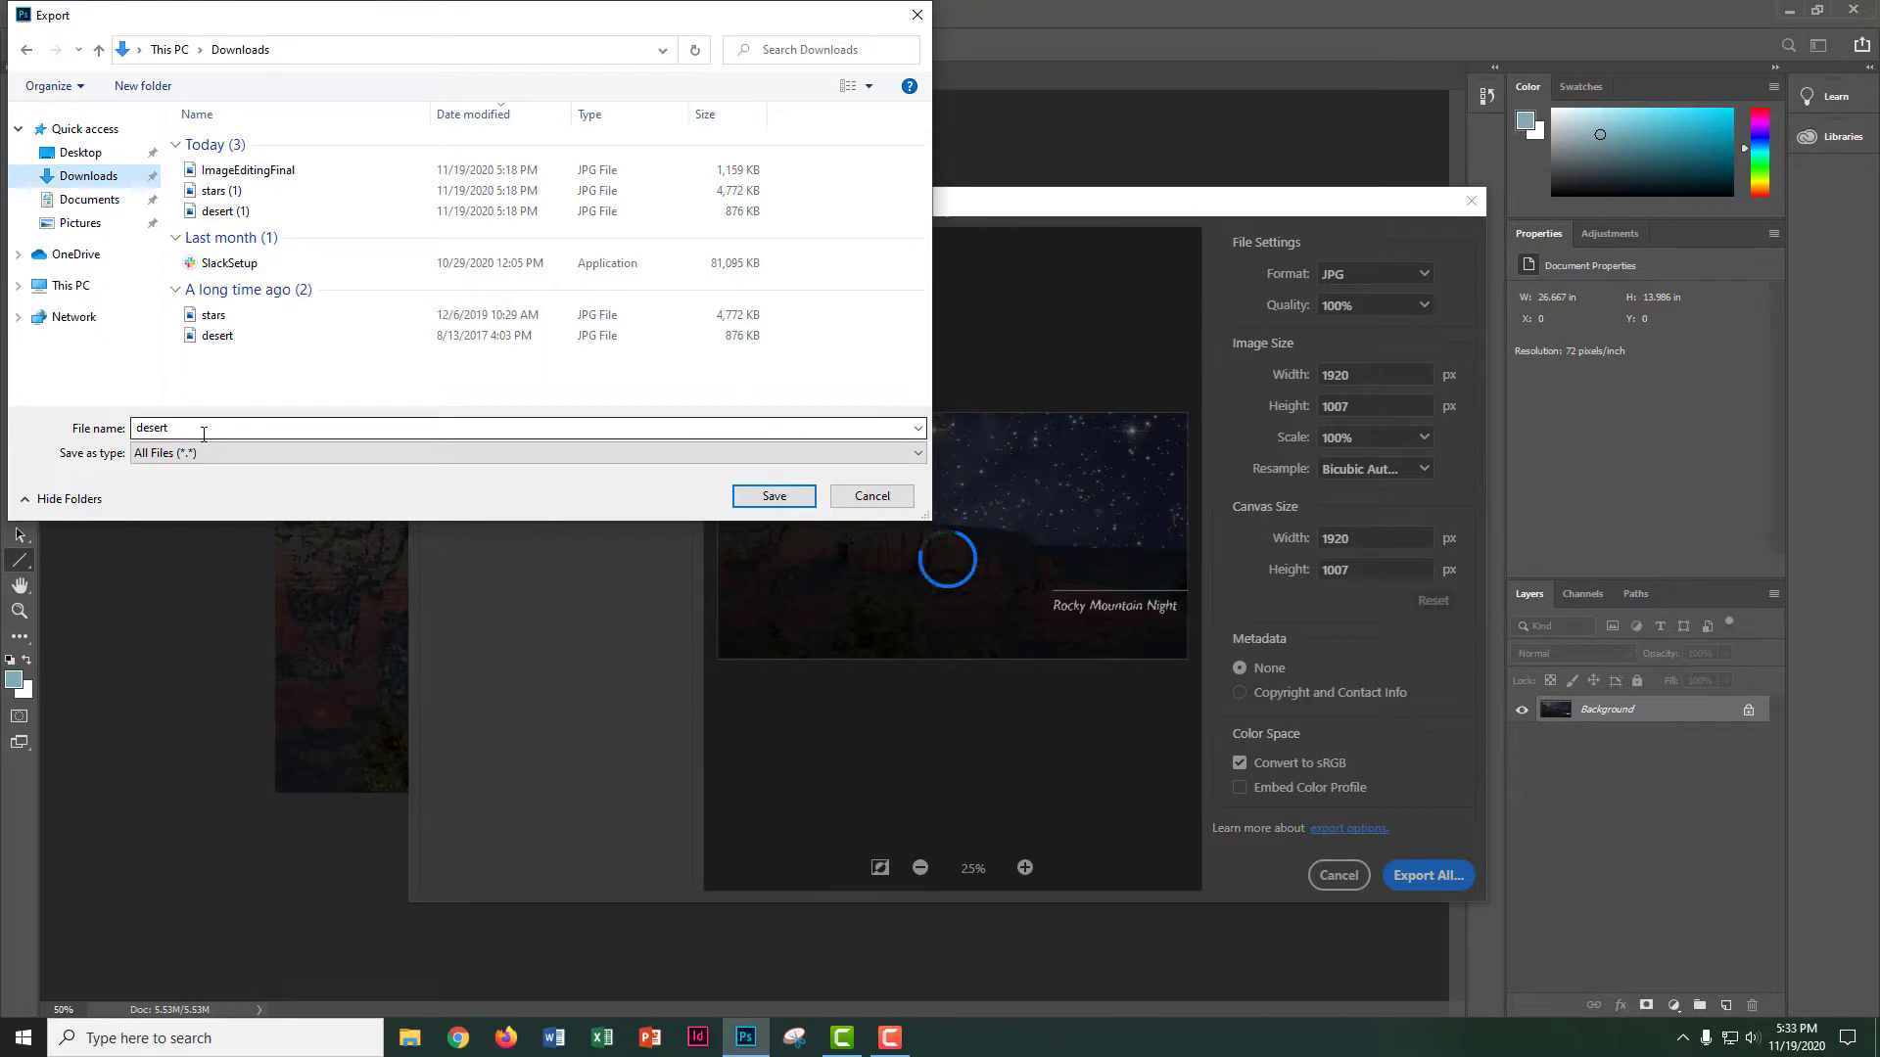
click(203, 434)
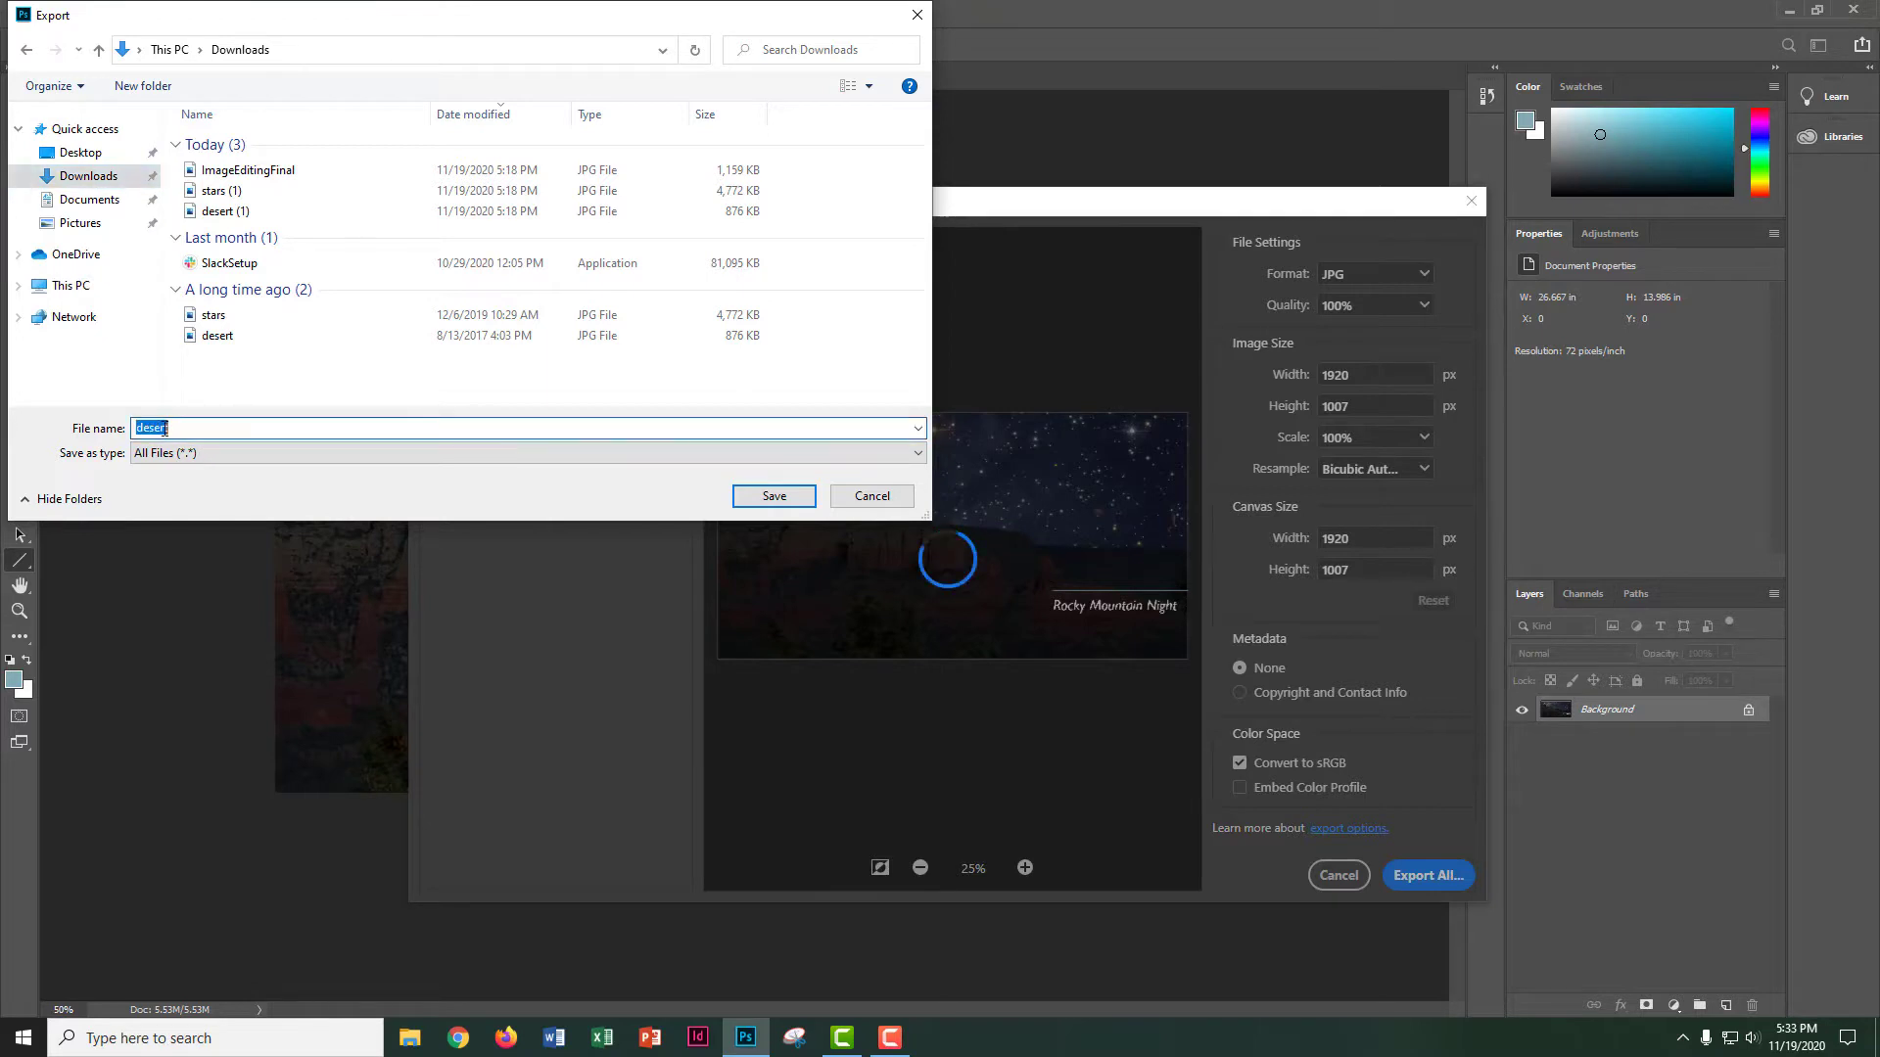
click(176, 428)
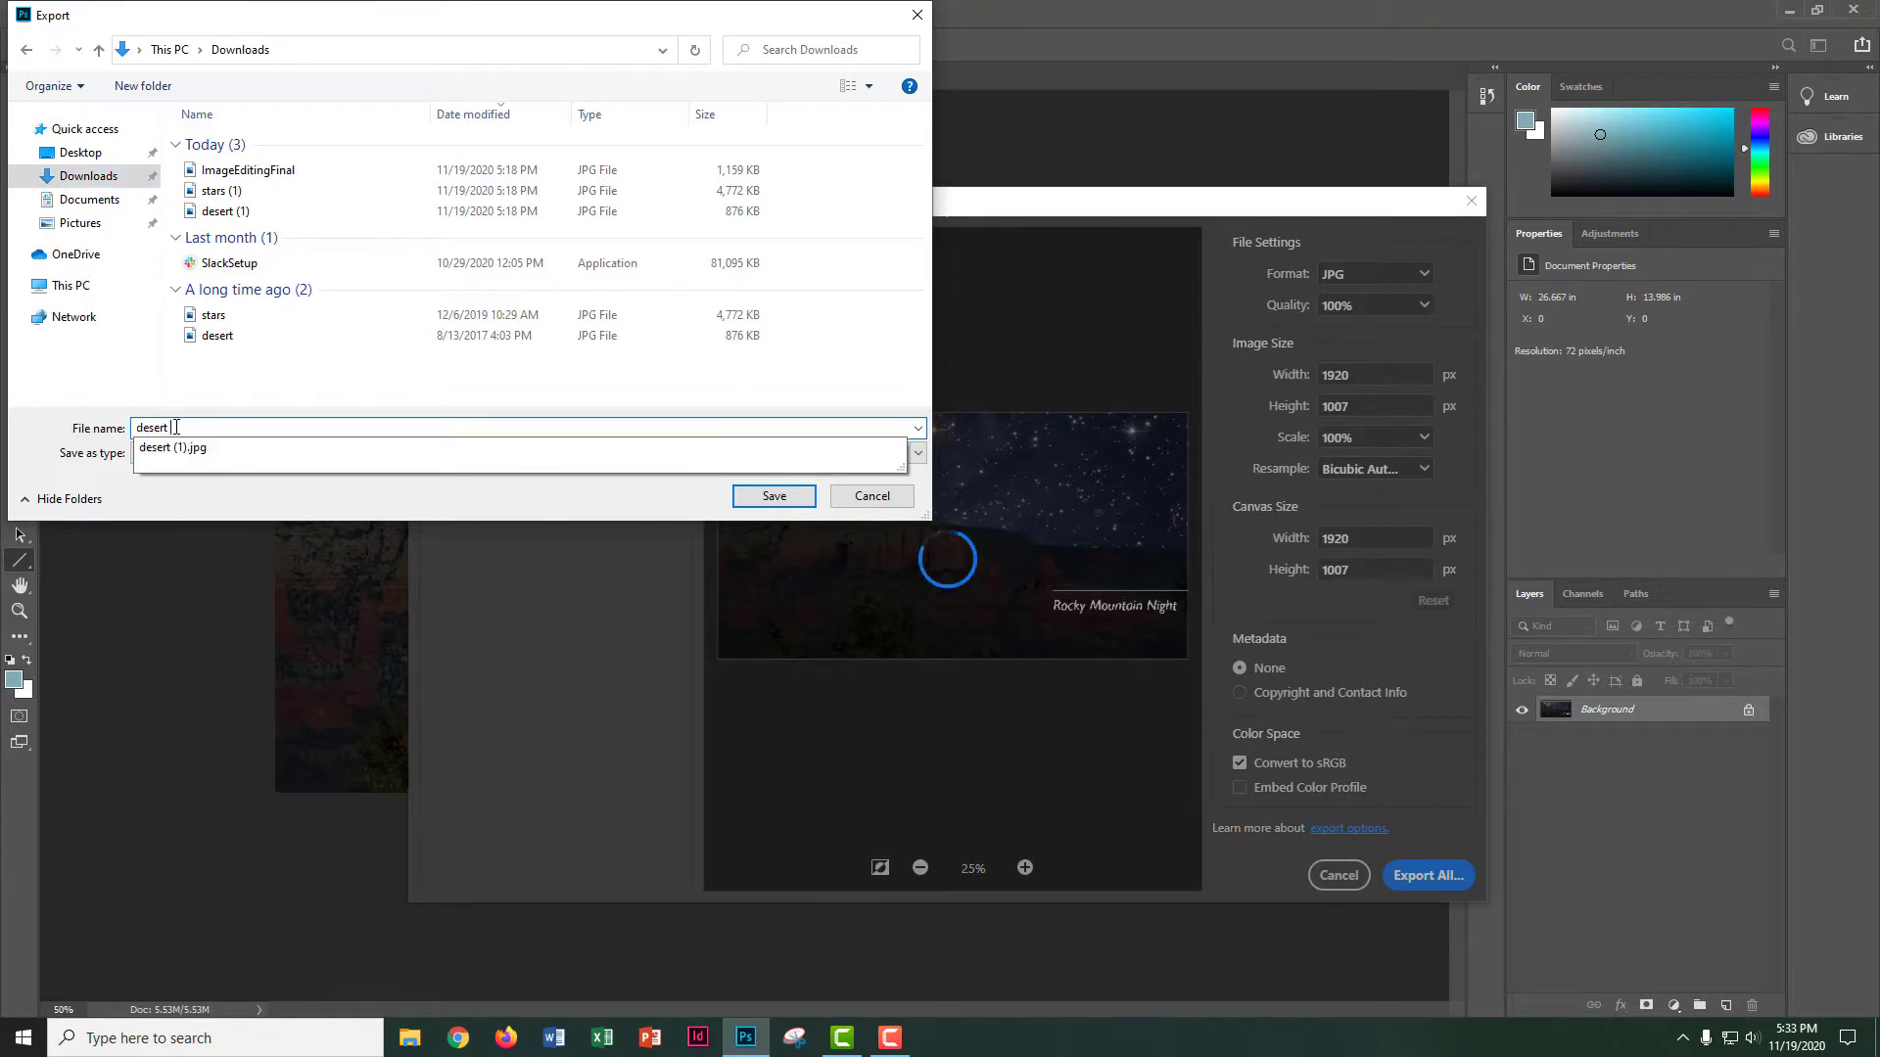
text(final)
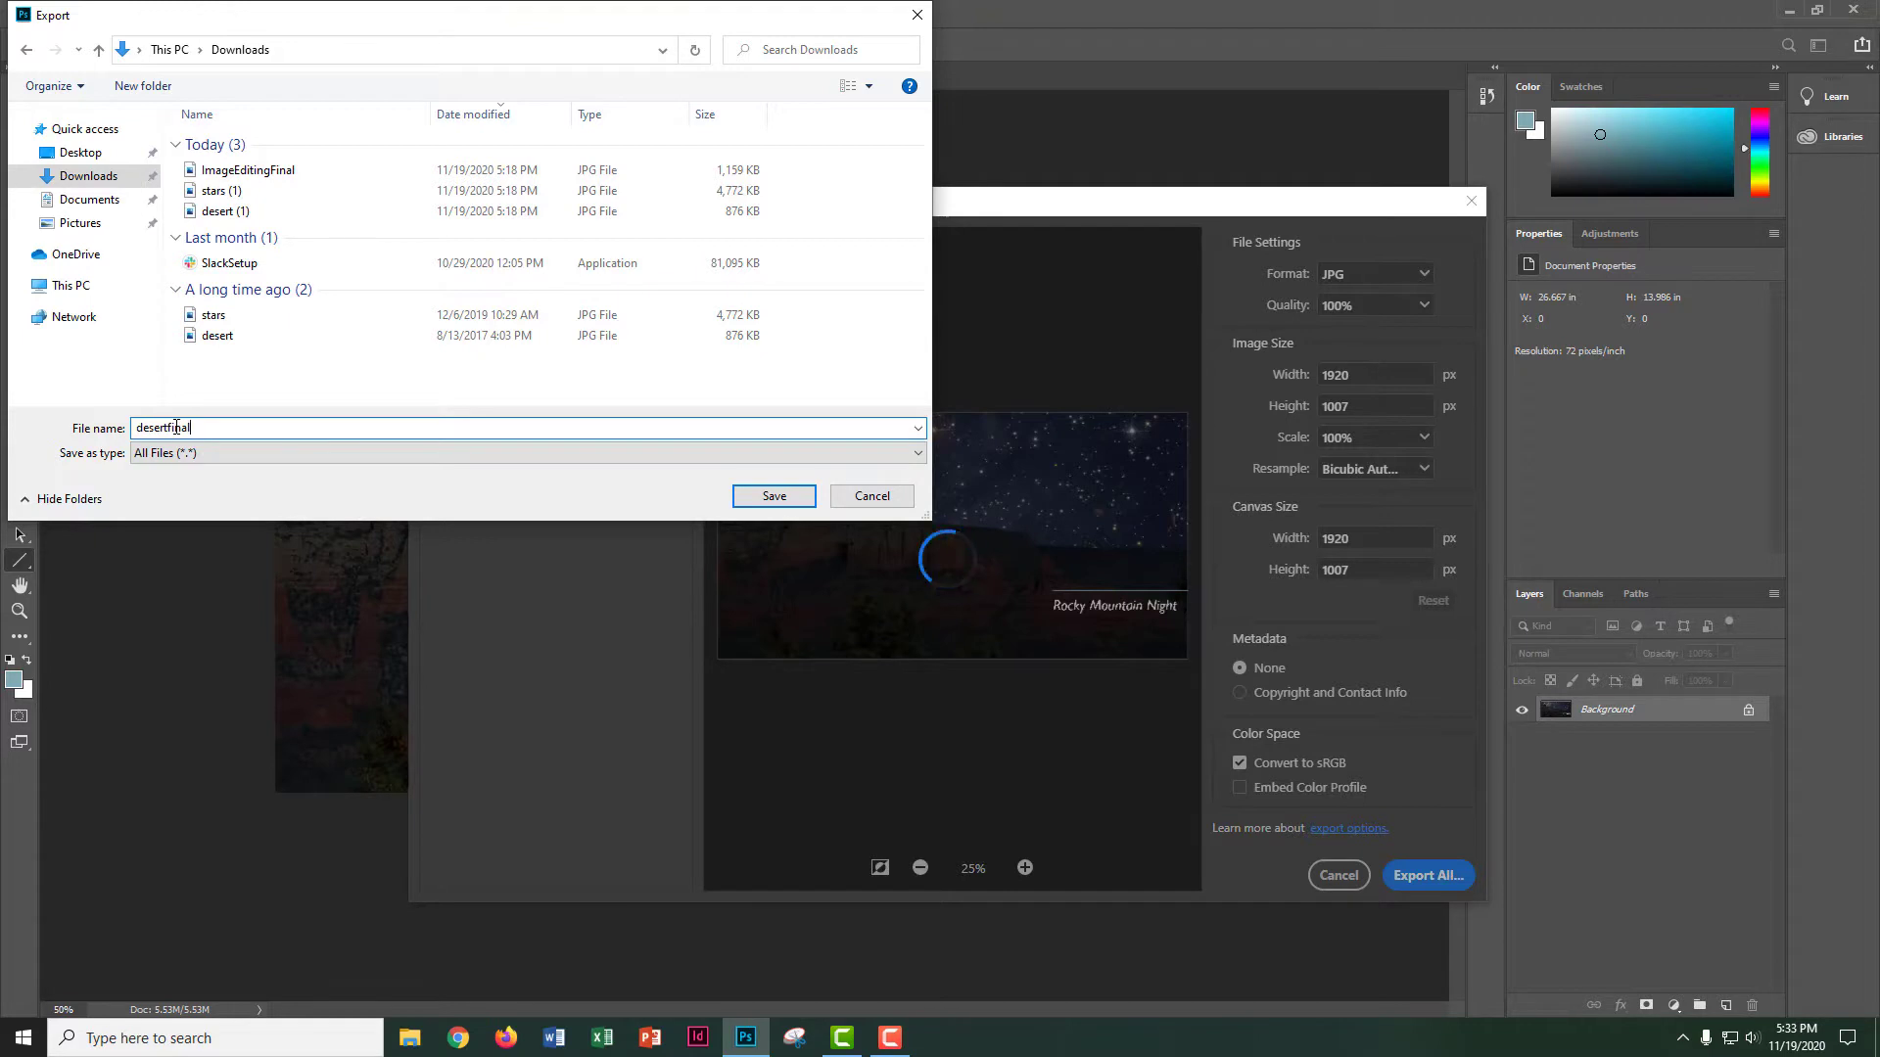
click(773, 495)
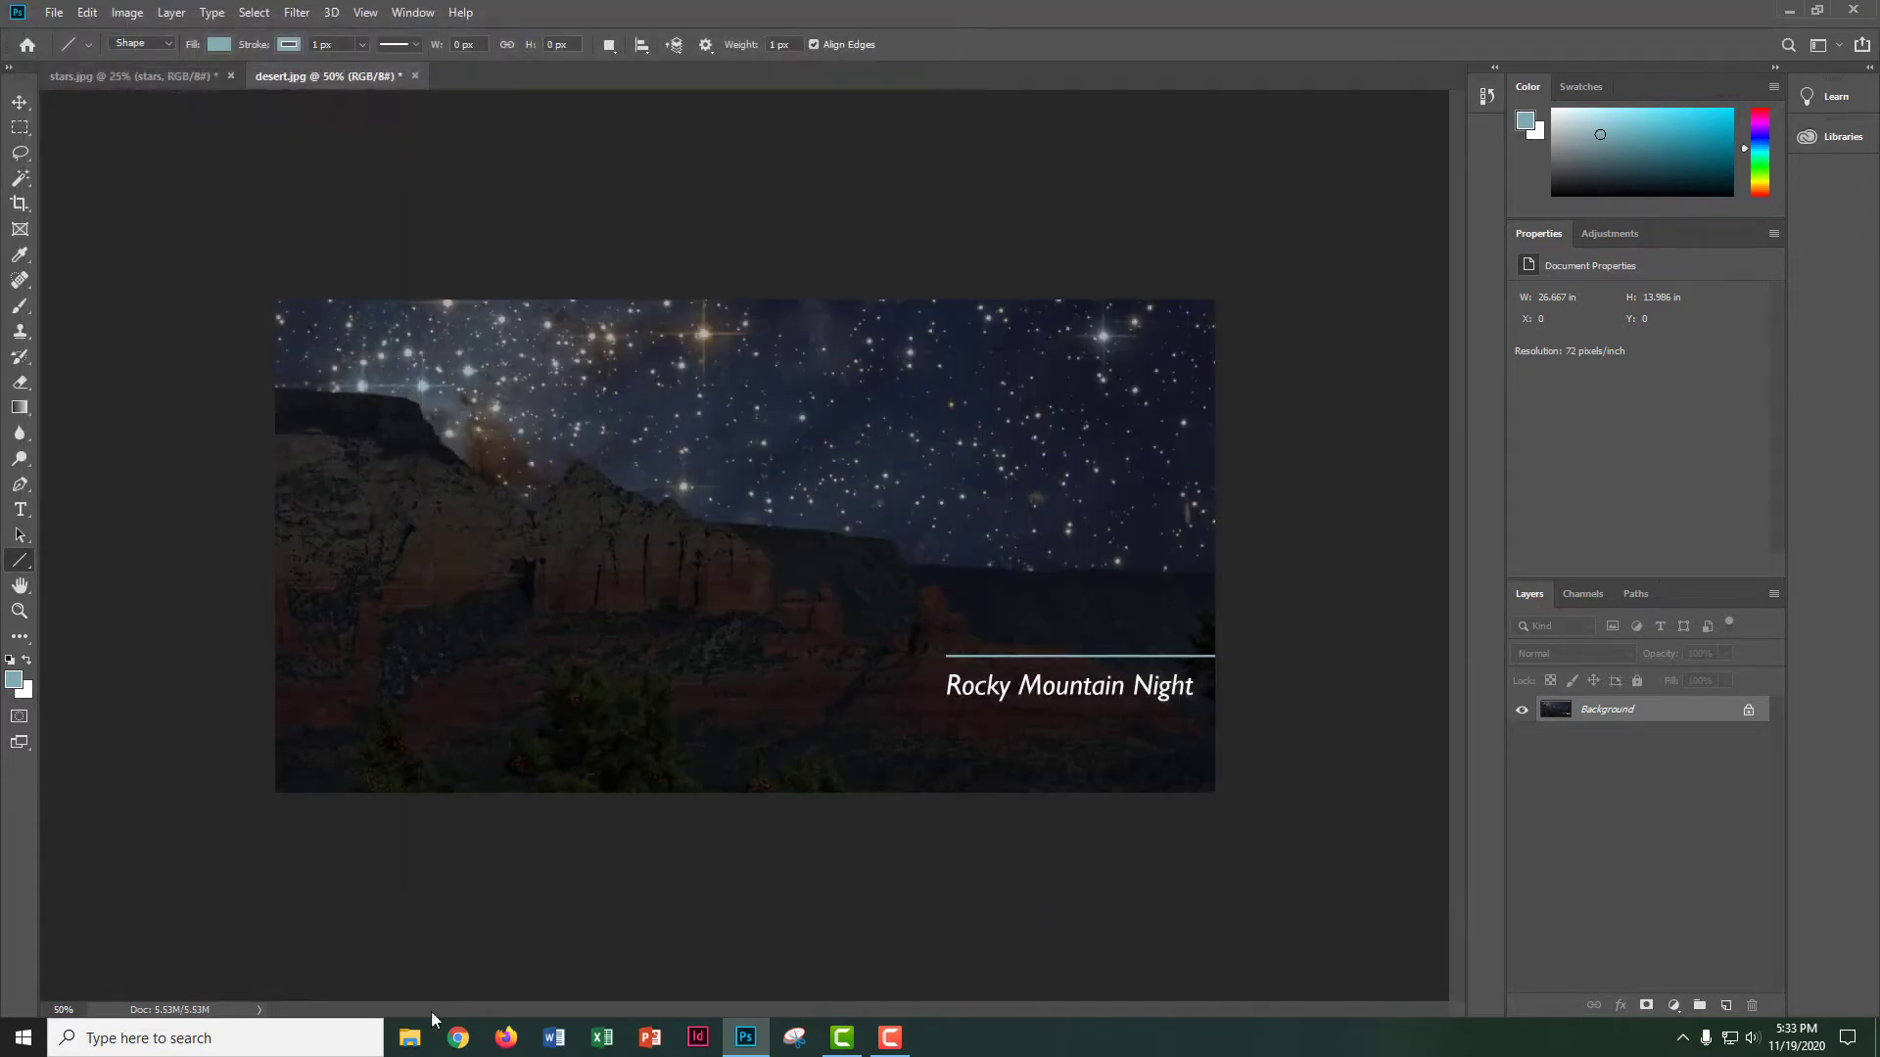
- Switch to File Explorer and open the finished night-scene image from the Downloads folder to view it
click(411, 1038)
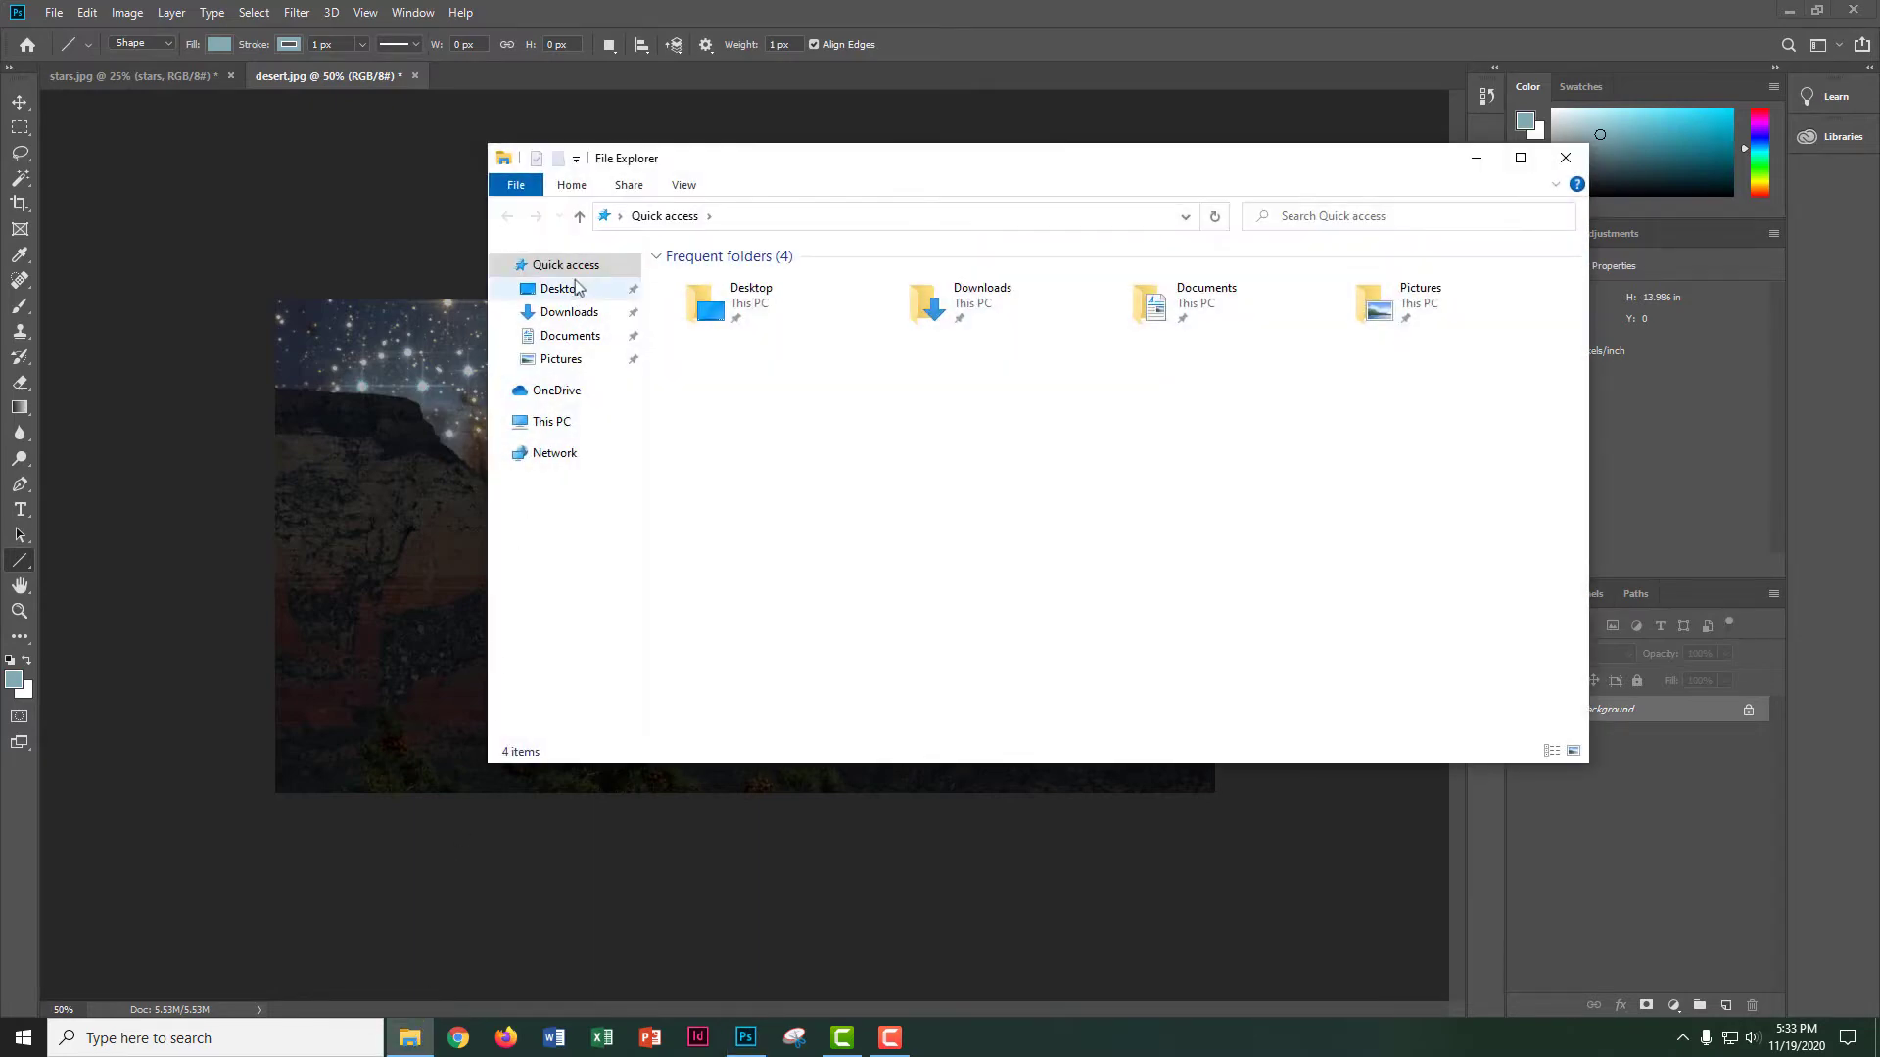
click(576, 288)
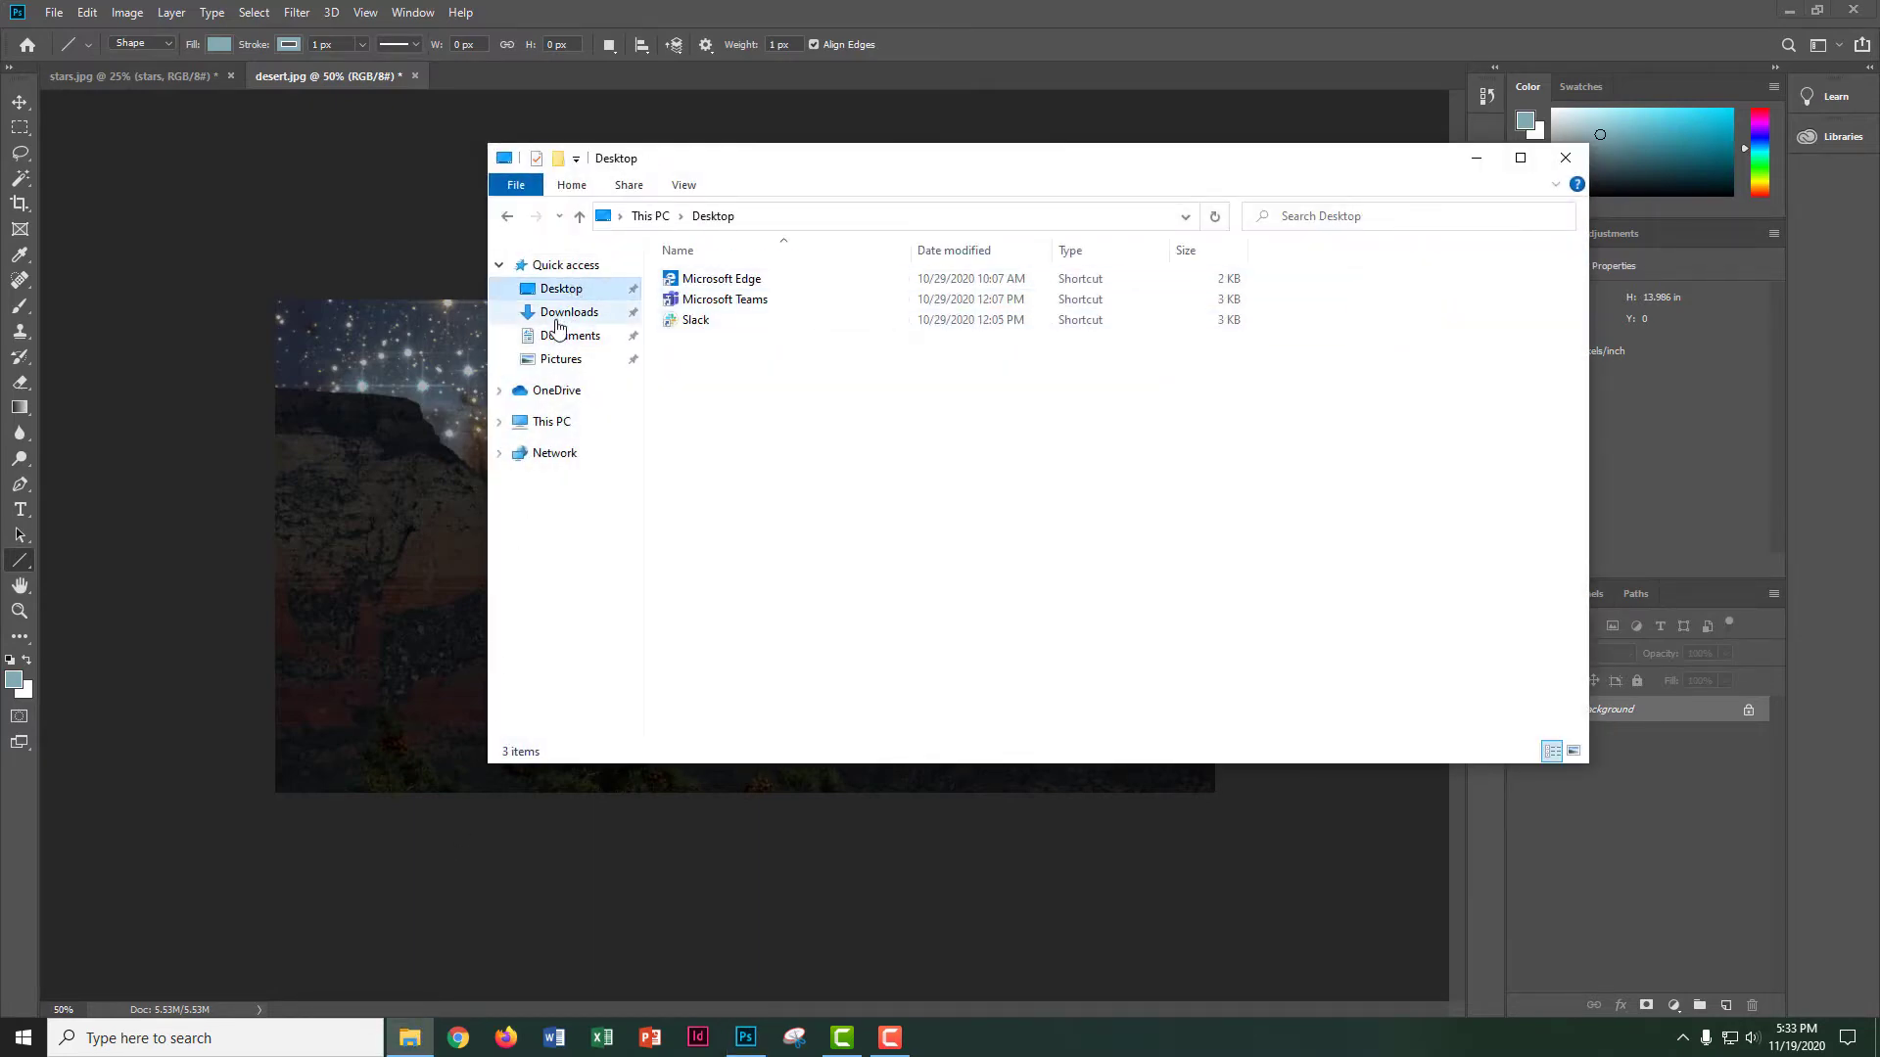
click(569, 312)
click(724, 307)
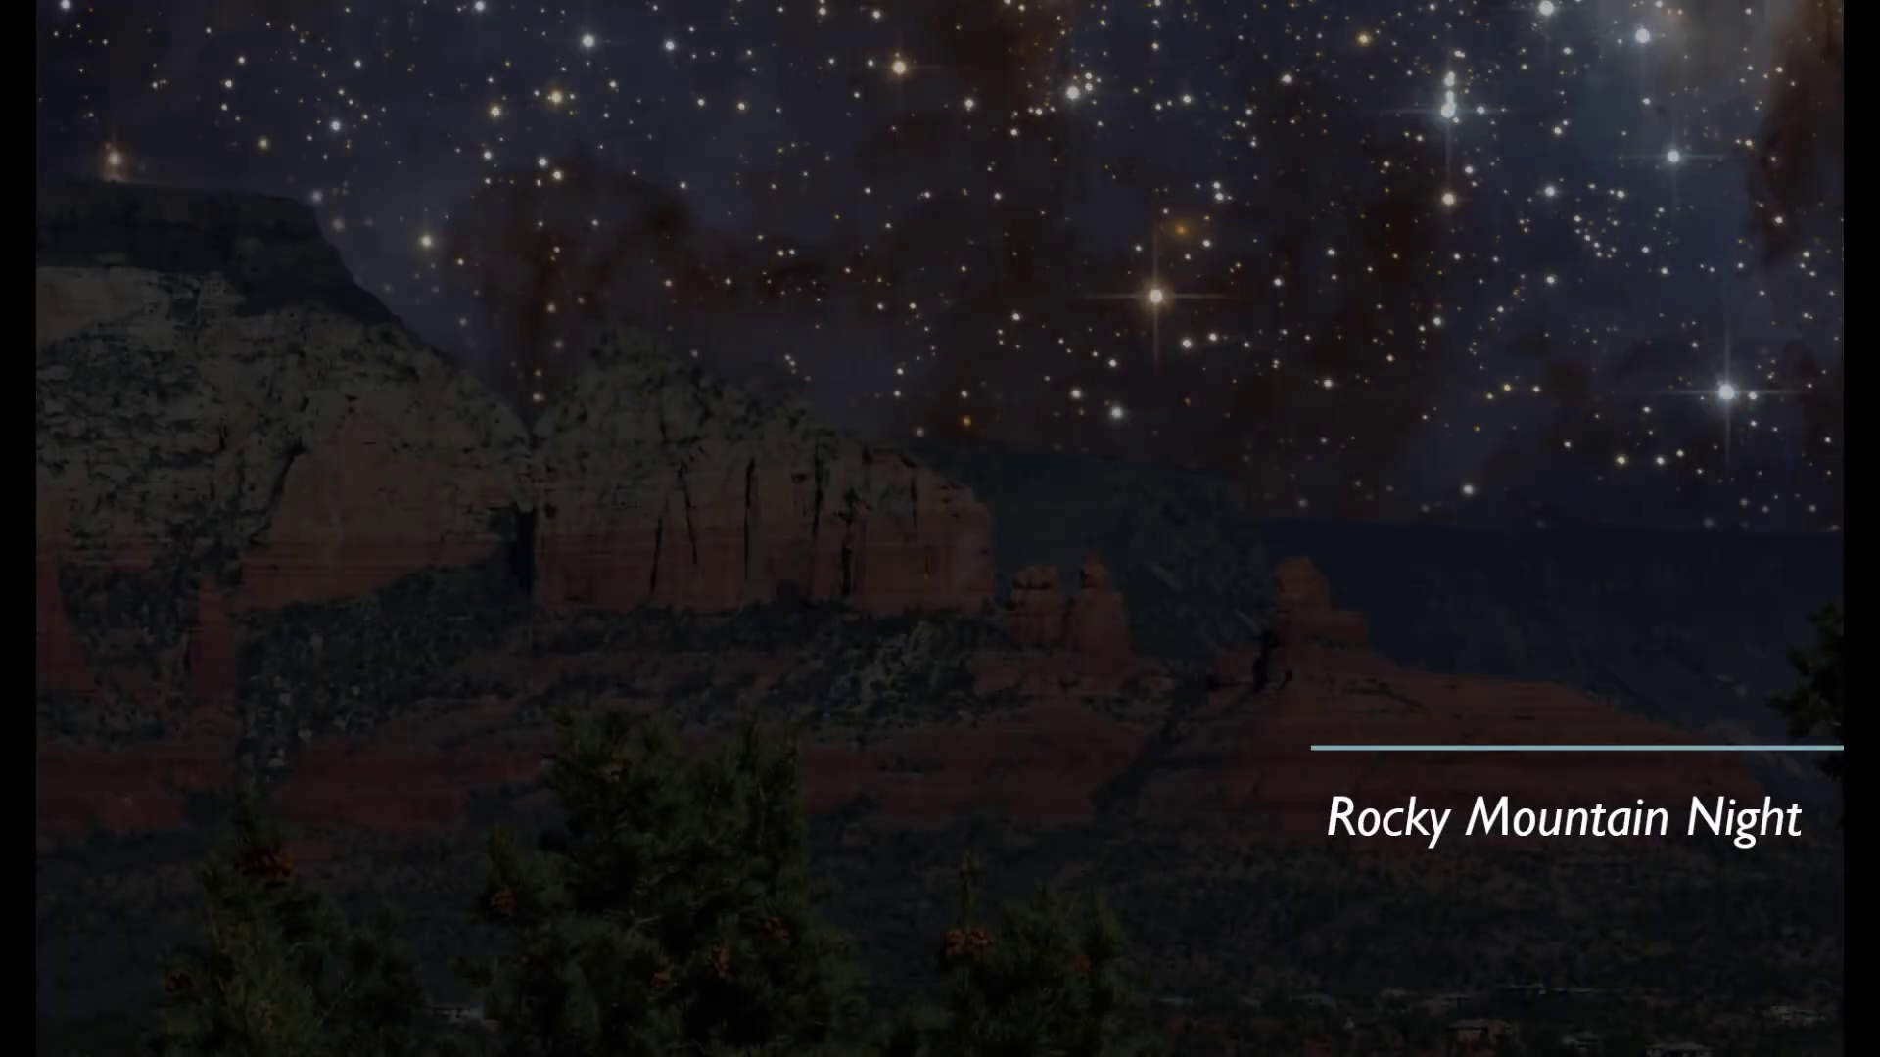